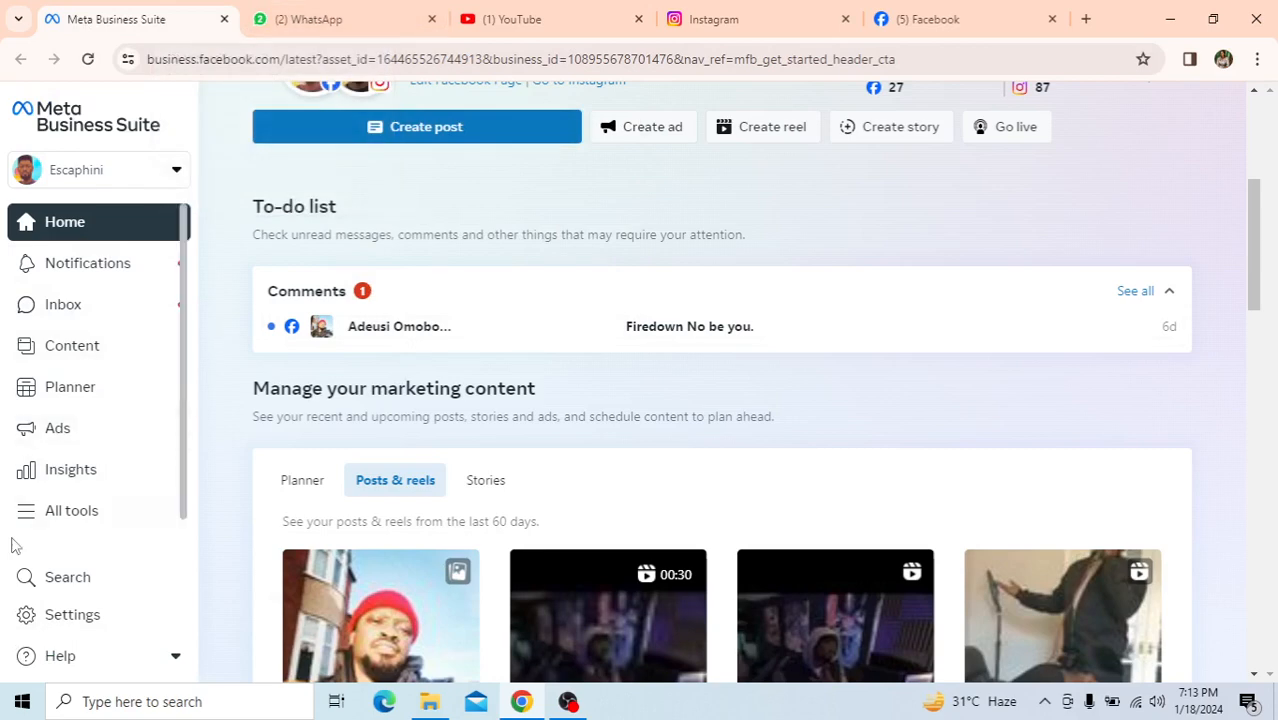
- Open Ads Manager from the full list of Meta Business Suite tools
click(69, 512)
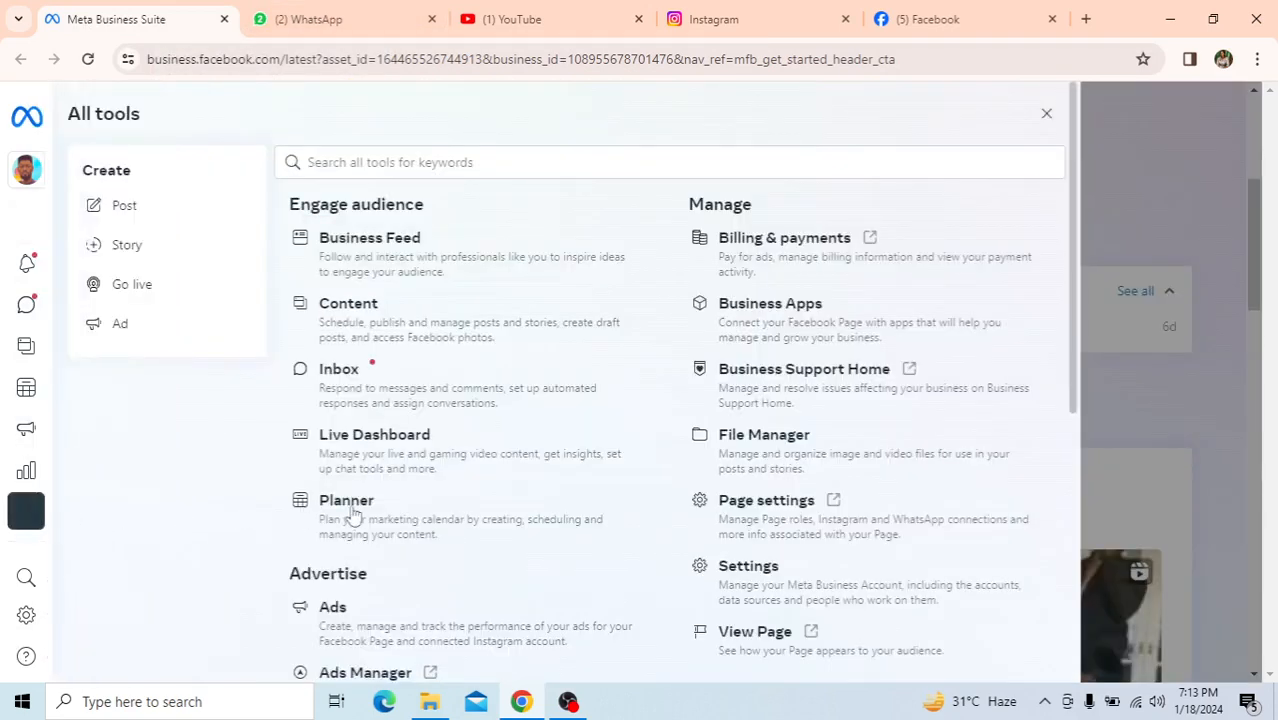
scroll(436, 543, down, 2)
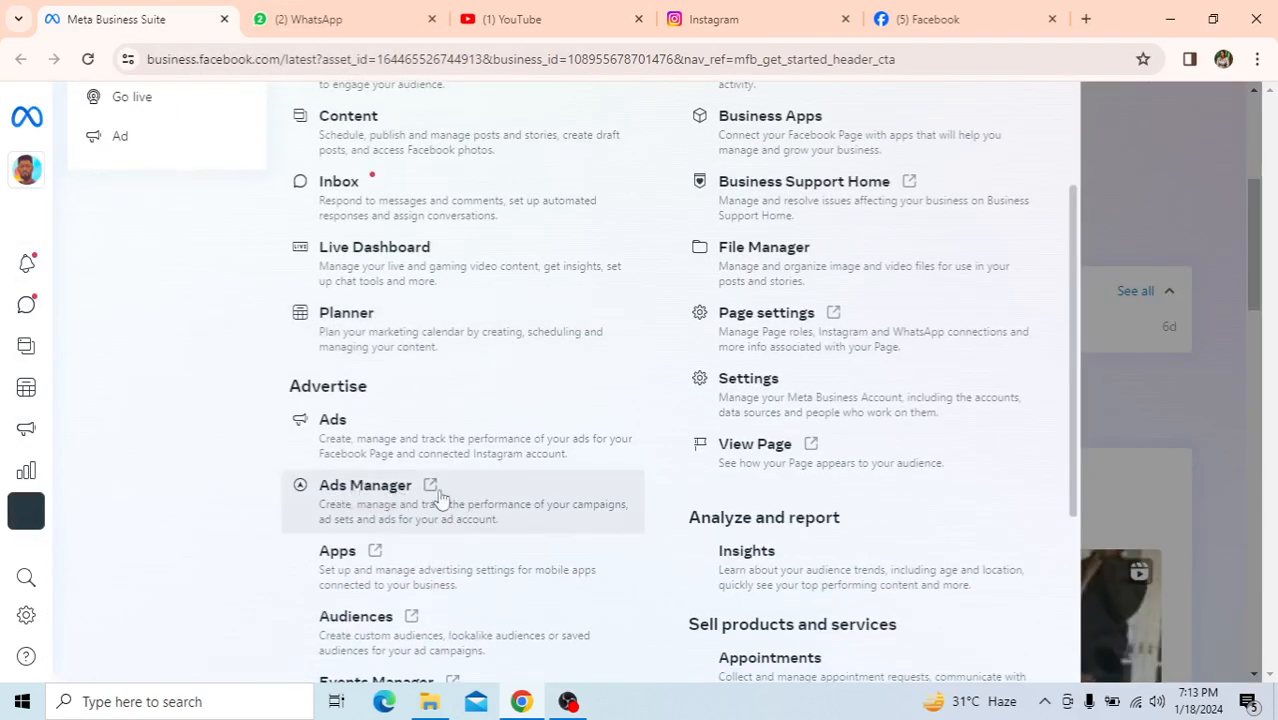
click(432, 502)
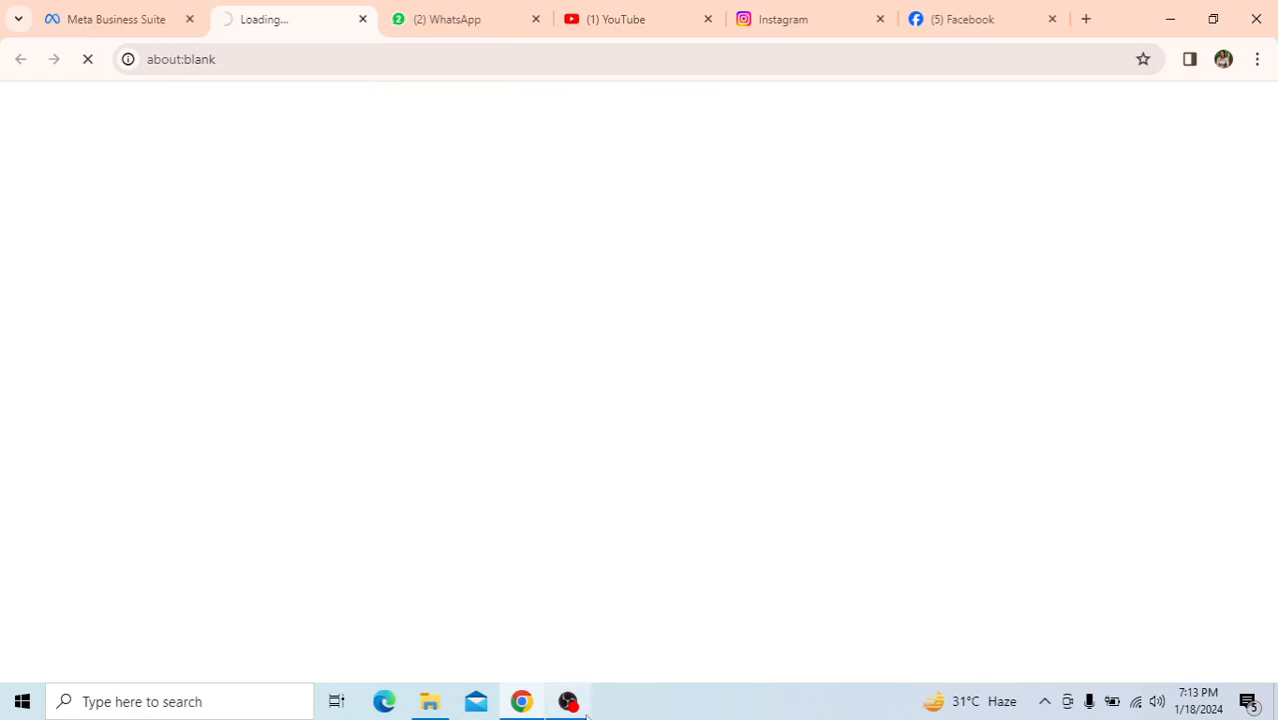
mouse_move(568, 708)
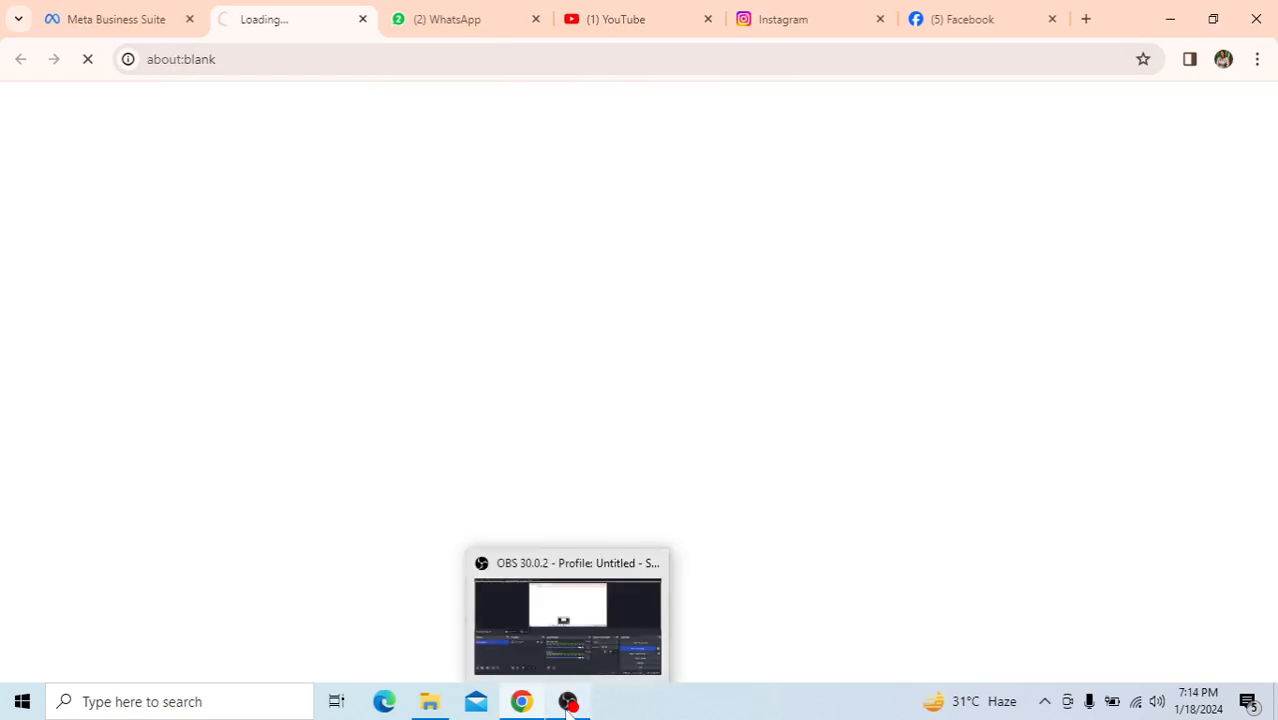
click(568, 704)
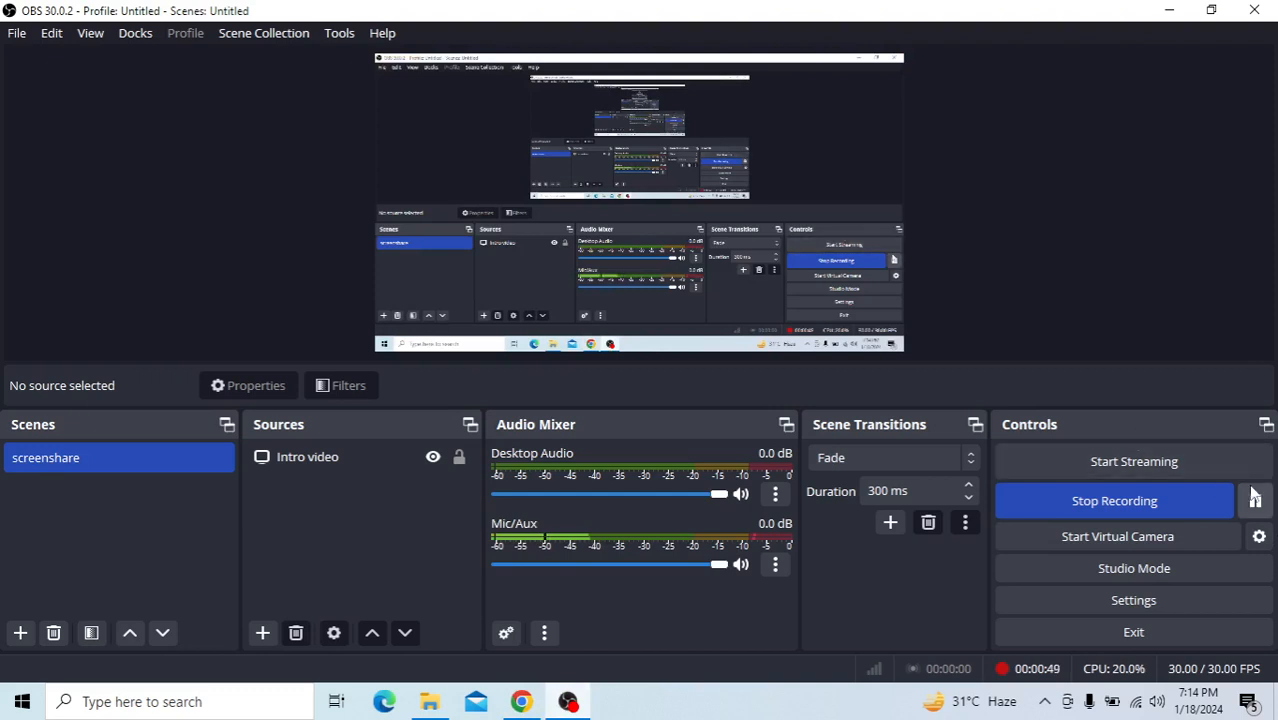
click(1255, 500)
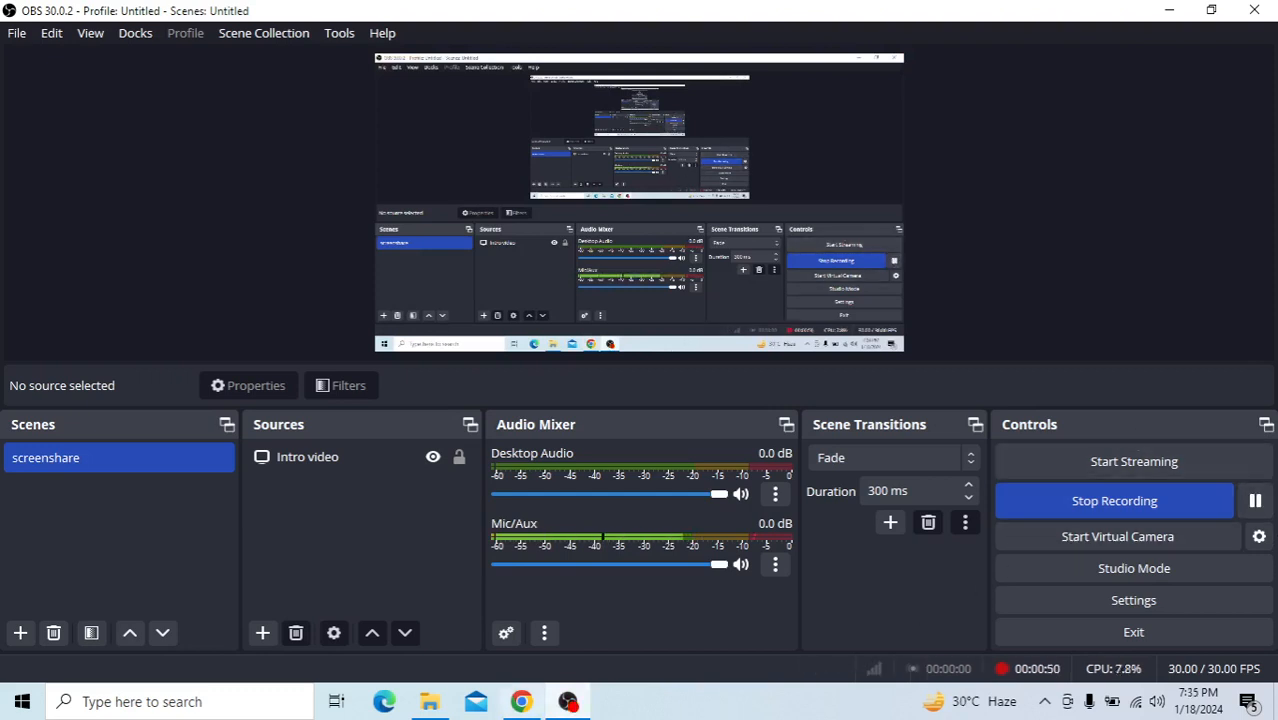
click(521, 701)
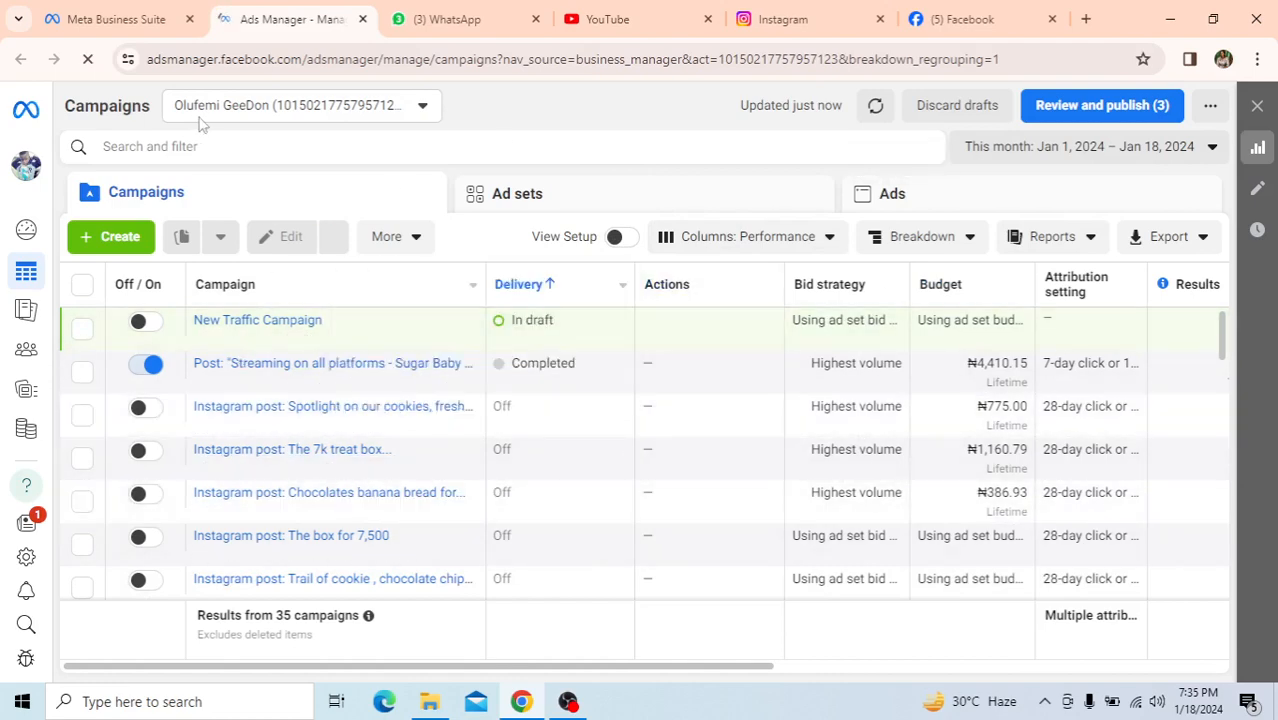
- Check which ad accounts are available for the Campaigns page
click(424, 108)
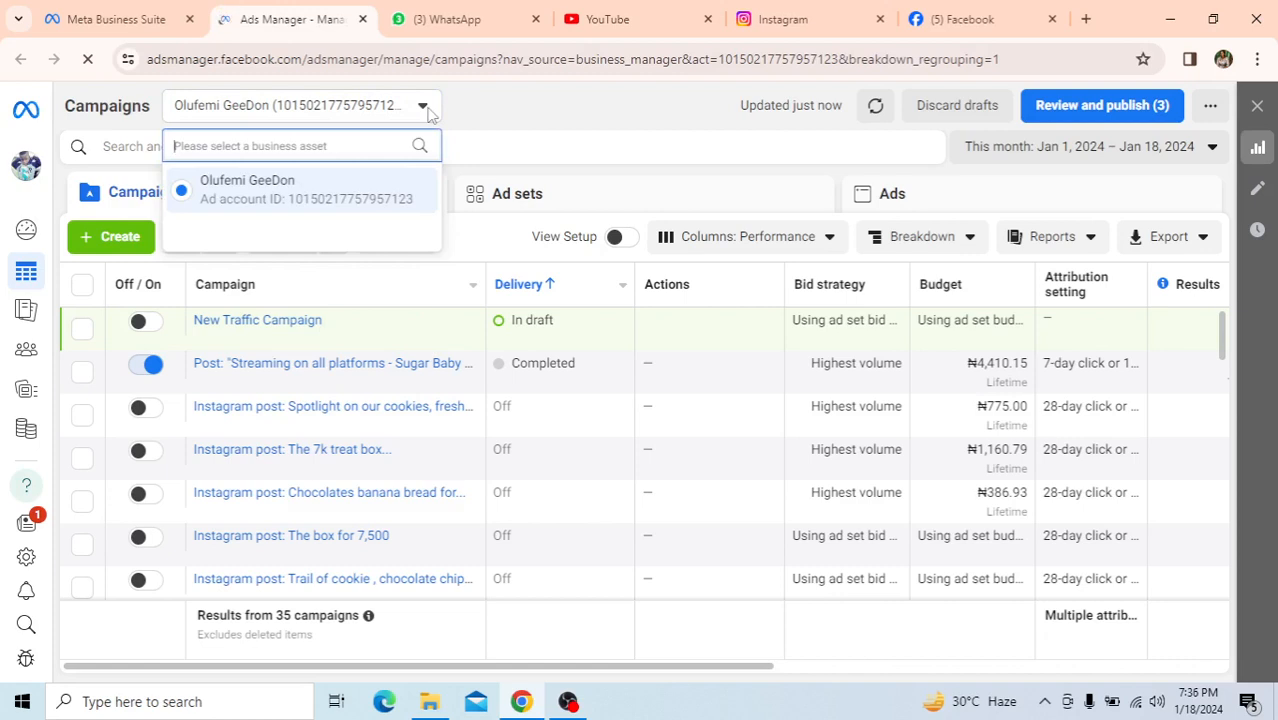
click(424, 108)
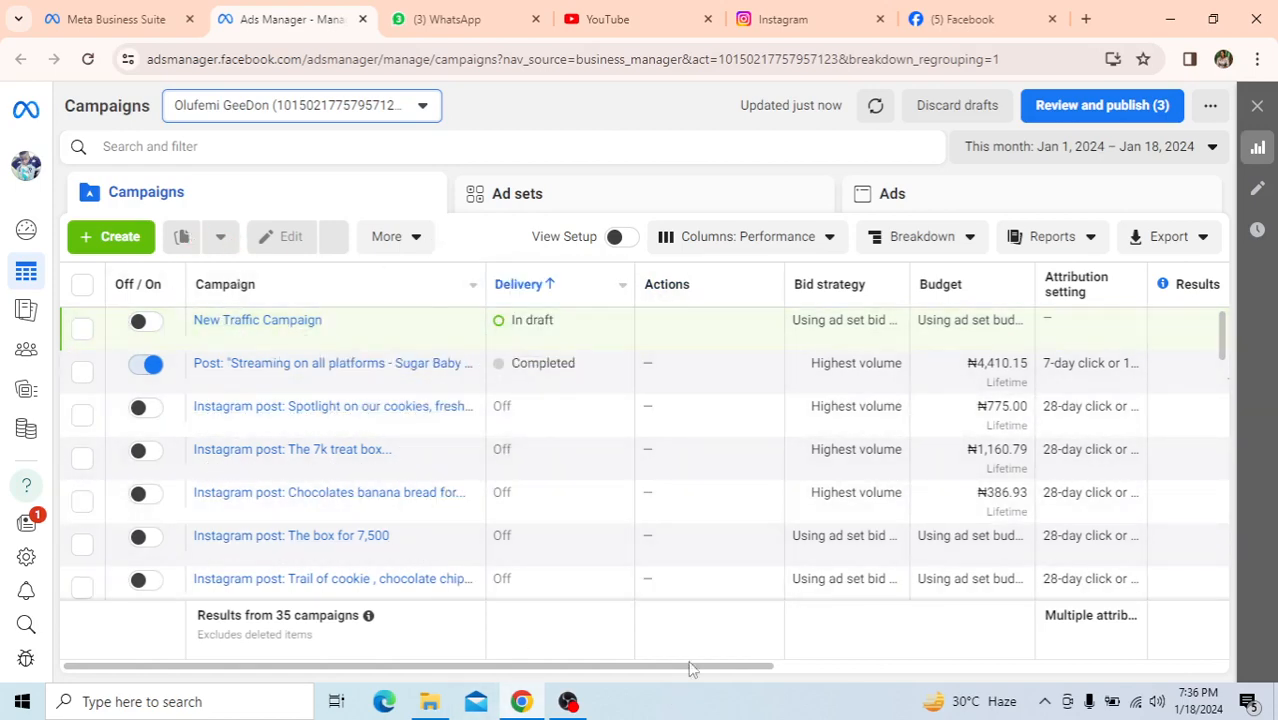
drag(692, 666, 390, 705)
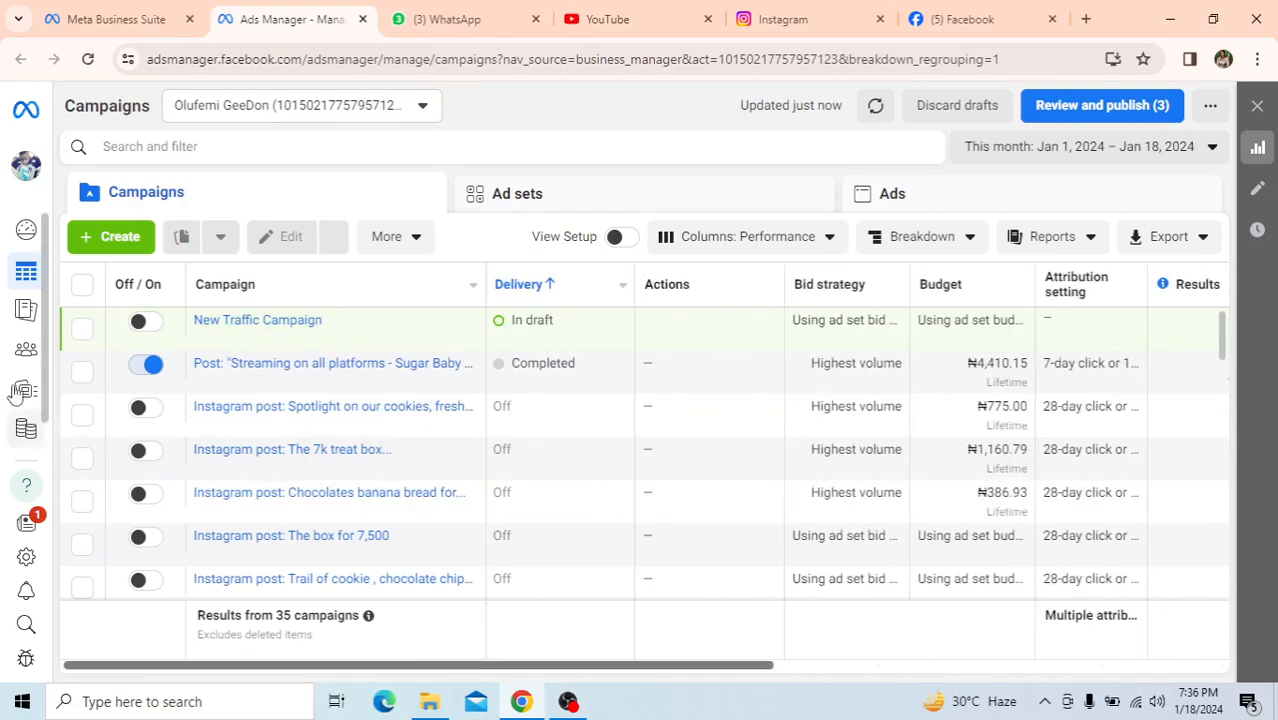
- Start creating a new campaign in Ads Manager
click(120, 237)
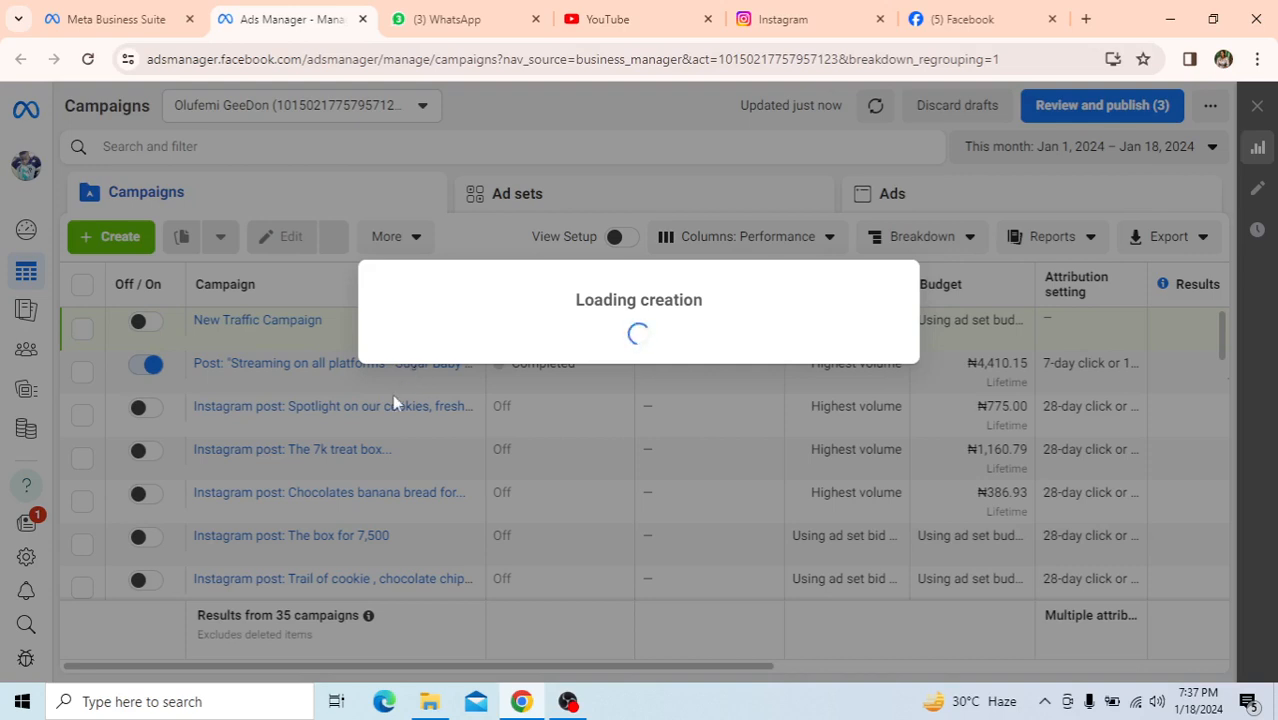
mouse_move(521, 701)
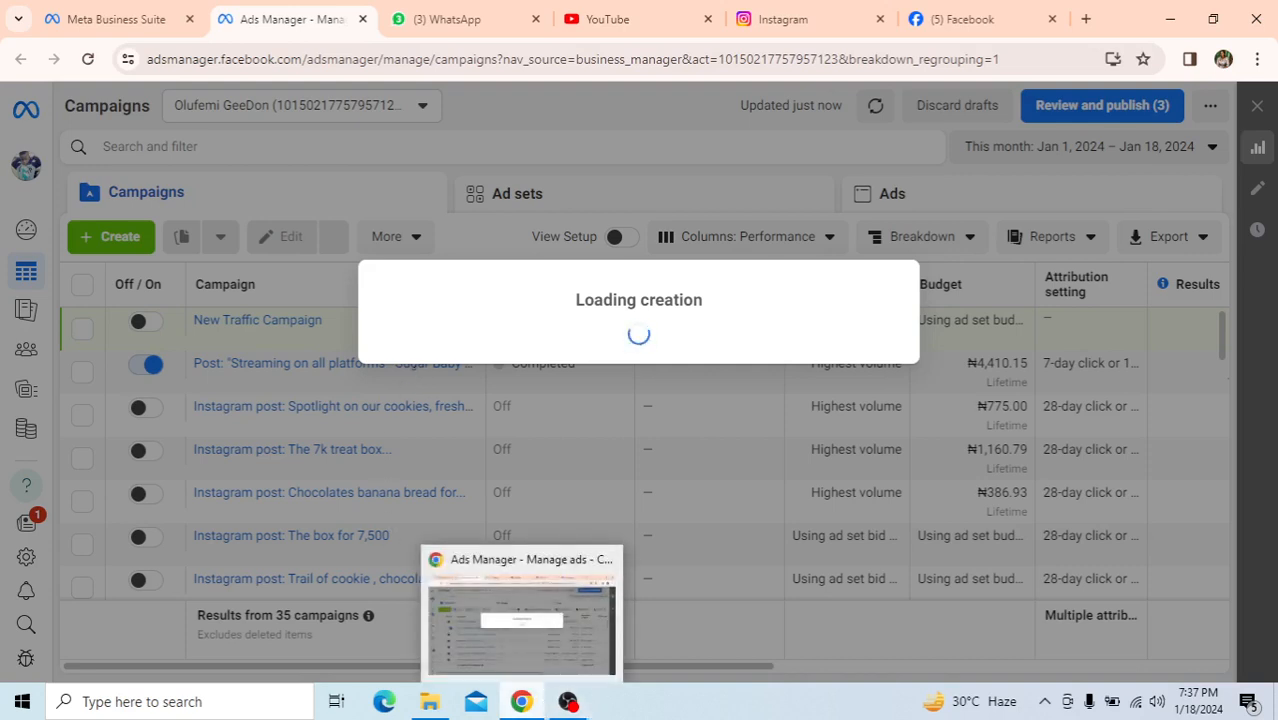
mouse_move(569, 706)
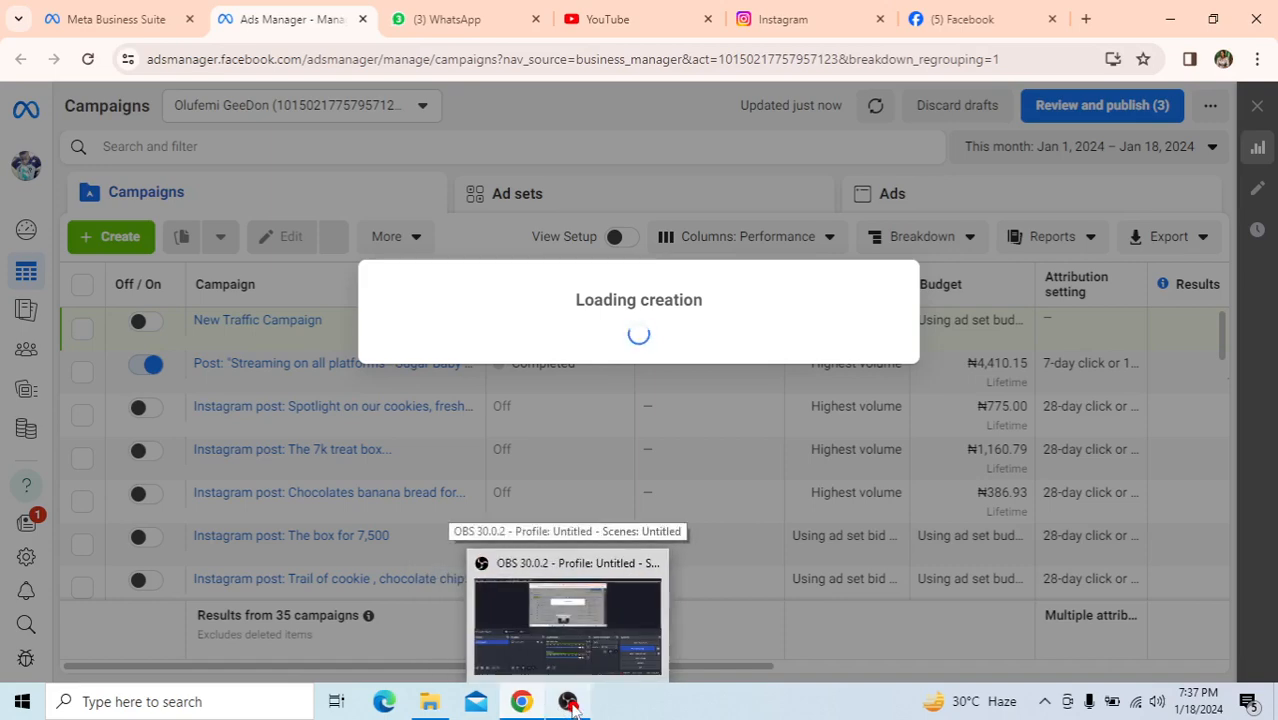
click(567, 615)
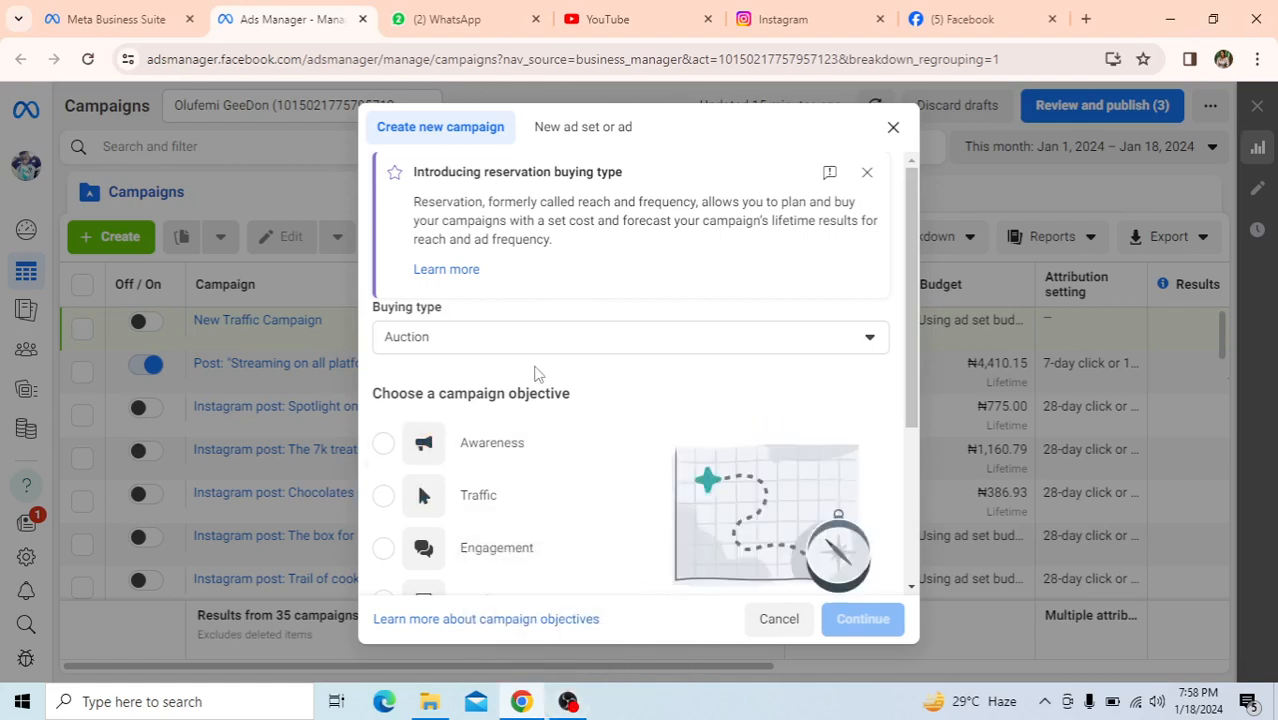
- Choose Awareness as the campaign objective and view what it is good for
scroll(487, 340, down, 1)
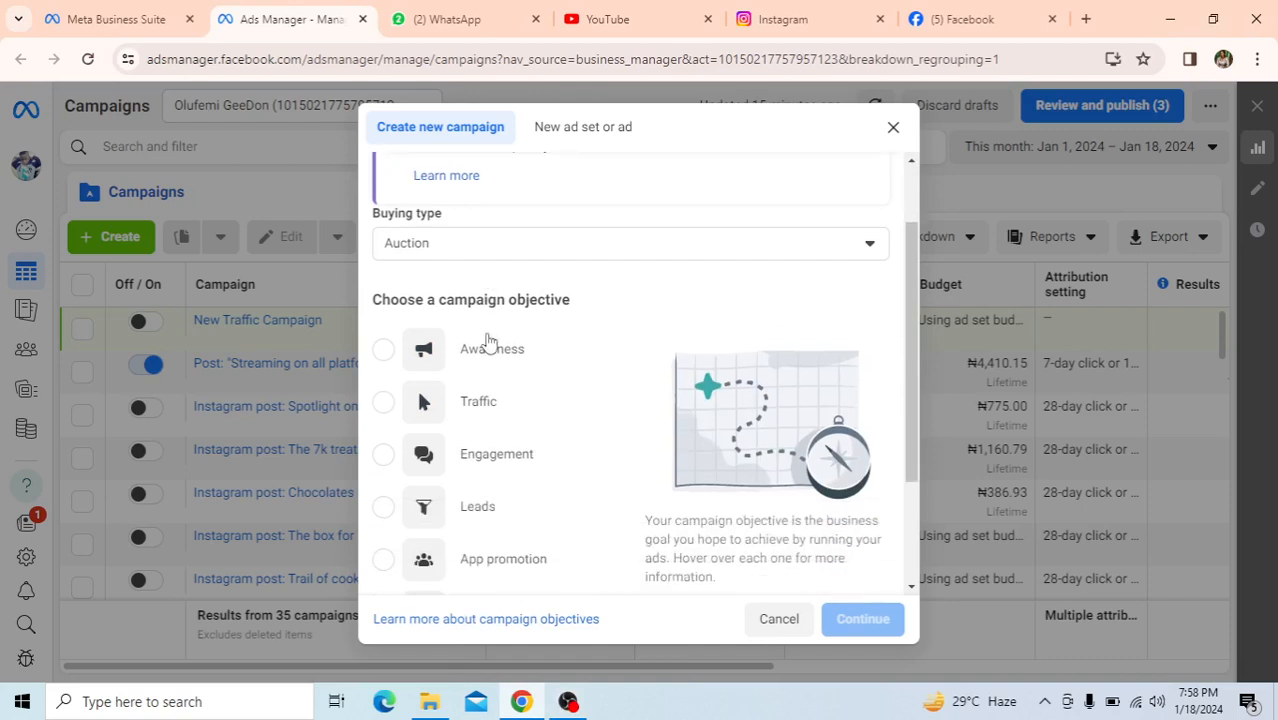
click(385, 360)
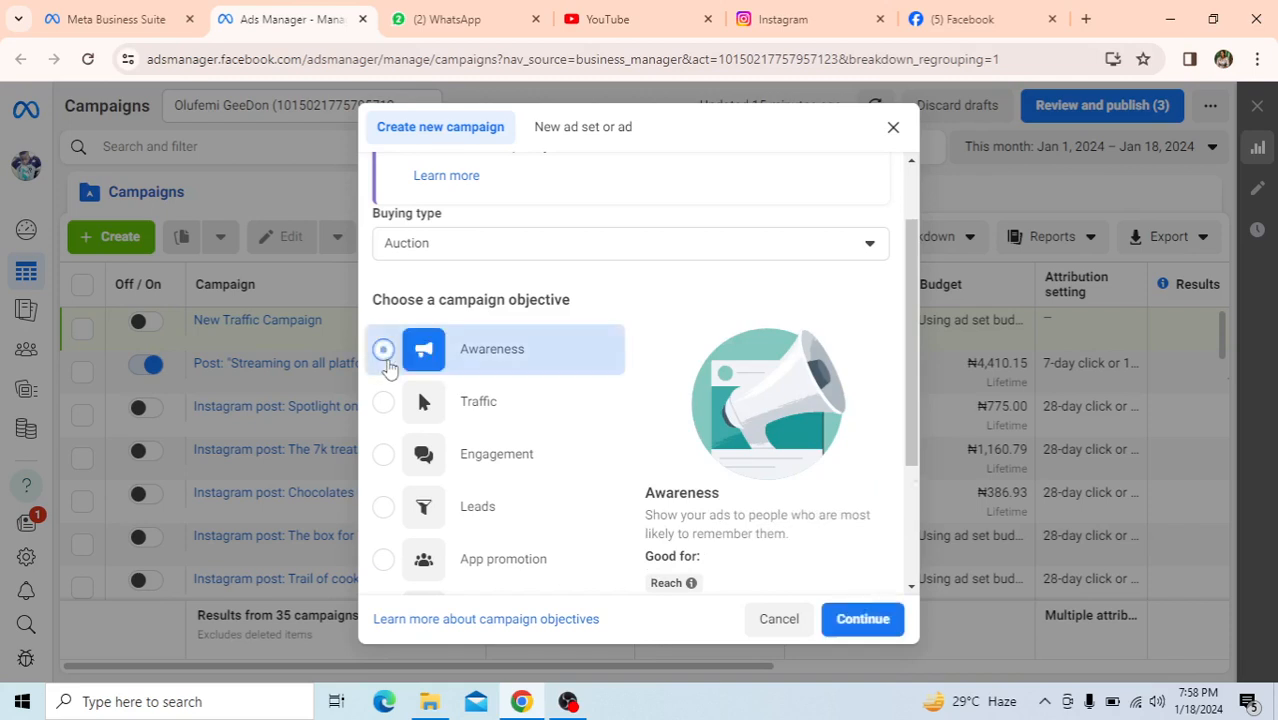
scroll(672, 443, down, 2)
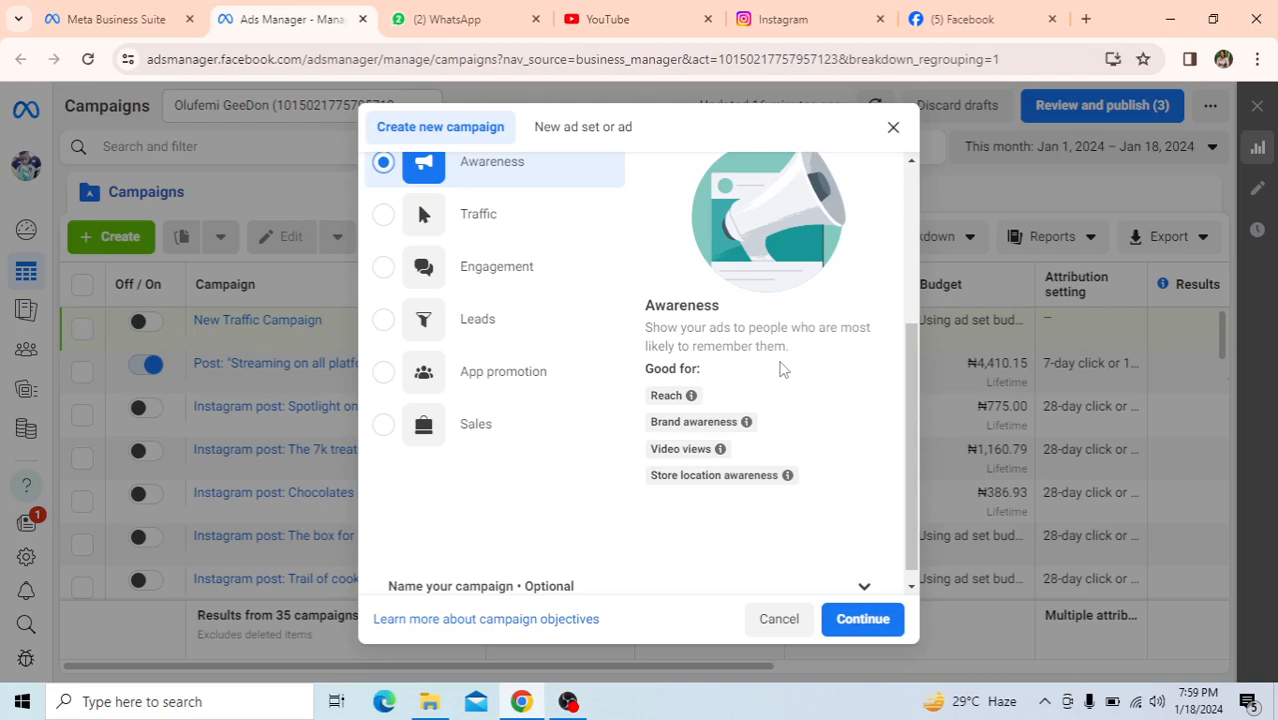
- Switch to the Facebook home feed and examine how sponsored posts appear among the regular posts
click(984, 22)
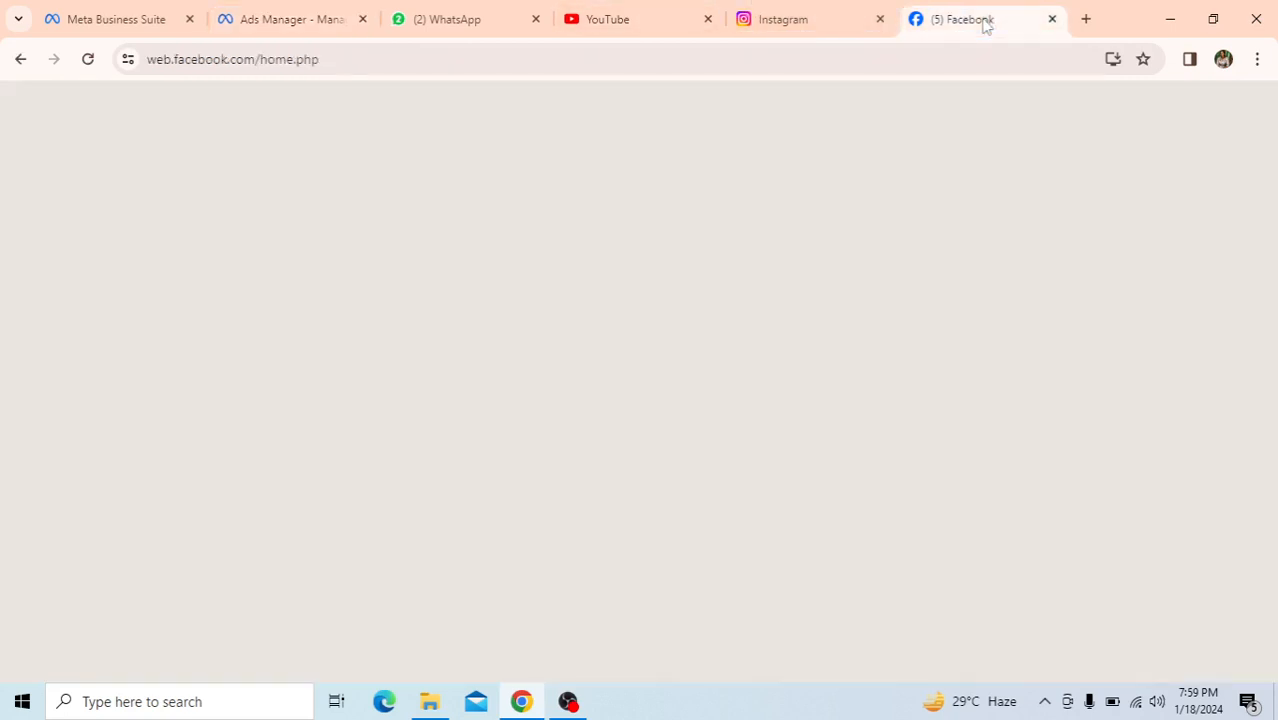
scroll(799, 397, down, 3)
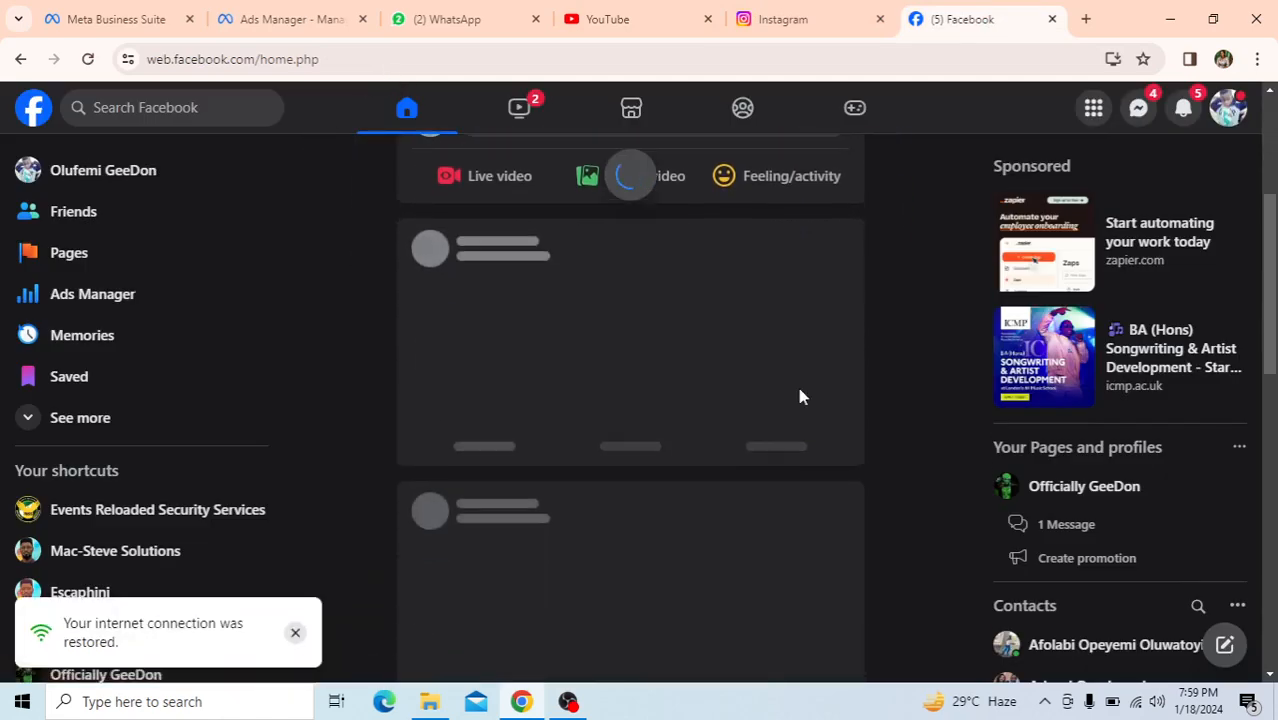
scroll(799, 396, down, 3)
scroll(799, 395, up, 6)
scroll(799, 395, down, 5)
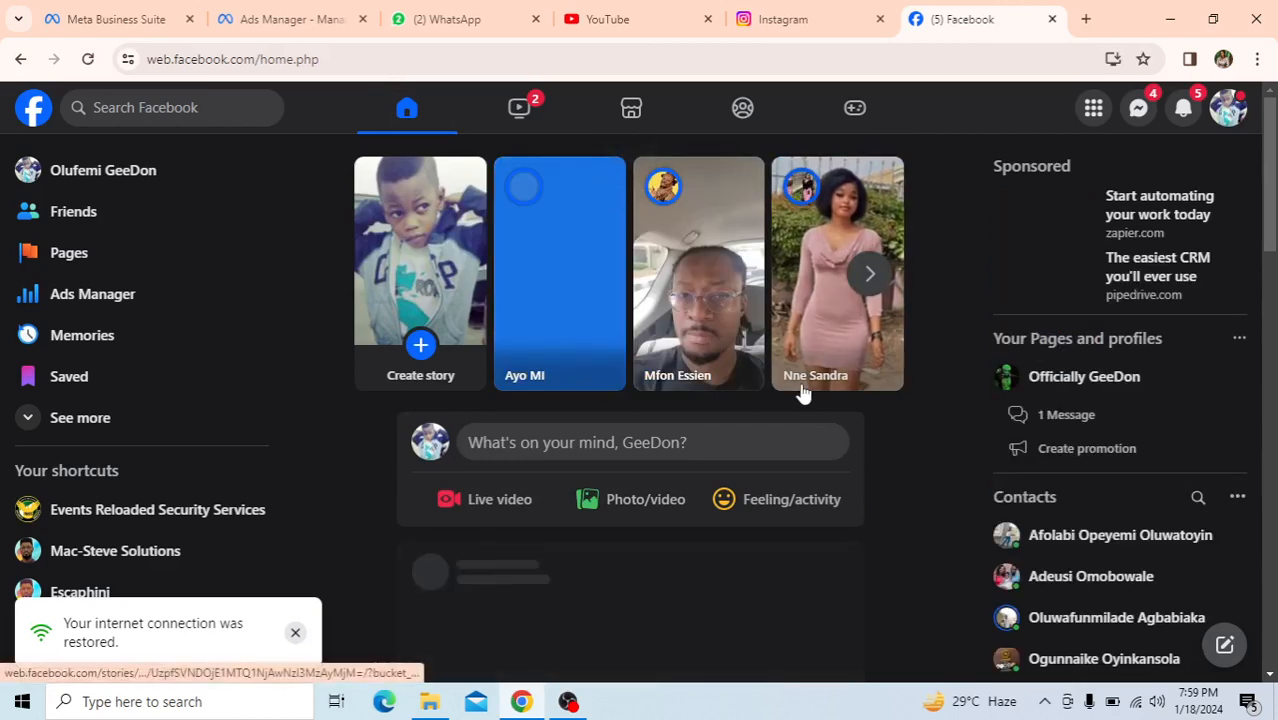
scroll(722, 465, down, 2)
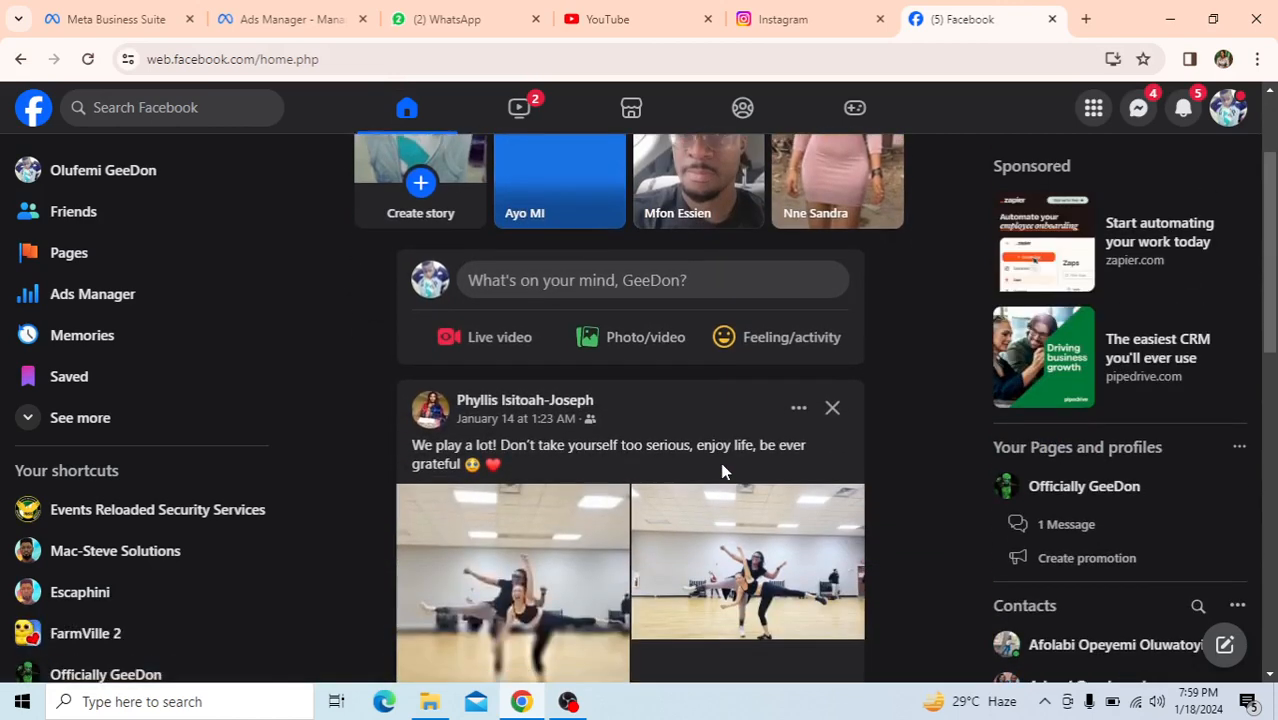
scroll(724, 470, down, 2)
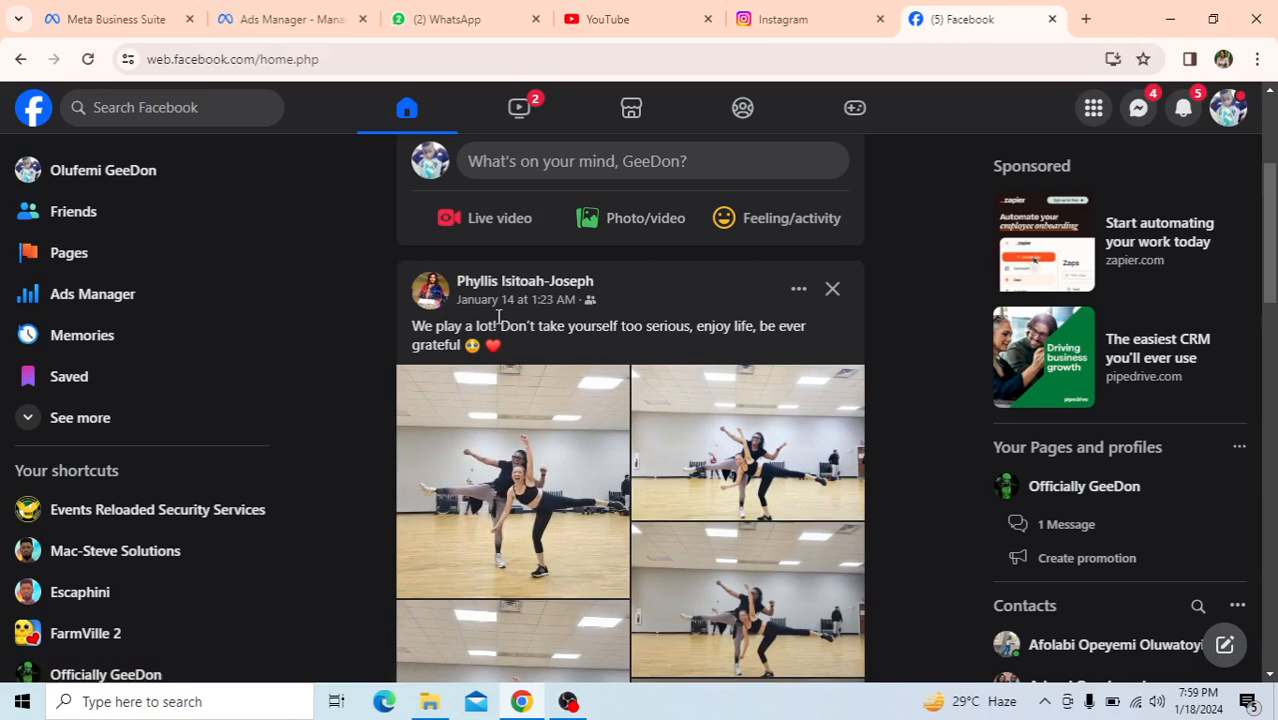
scroll(660, 440, down, 5)
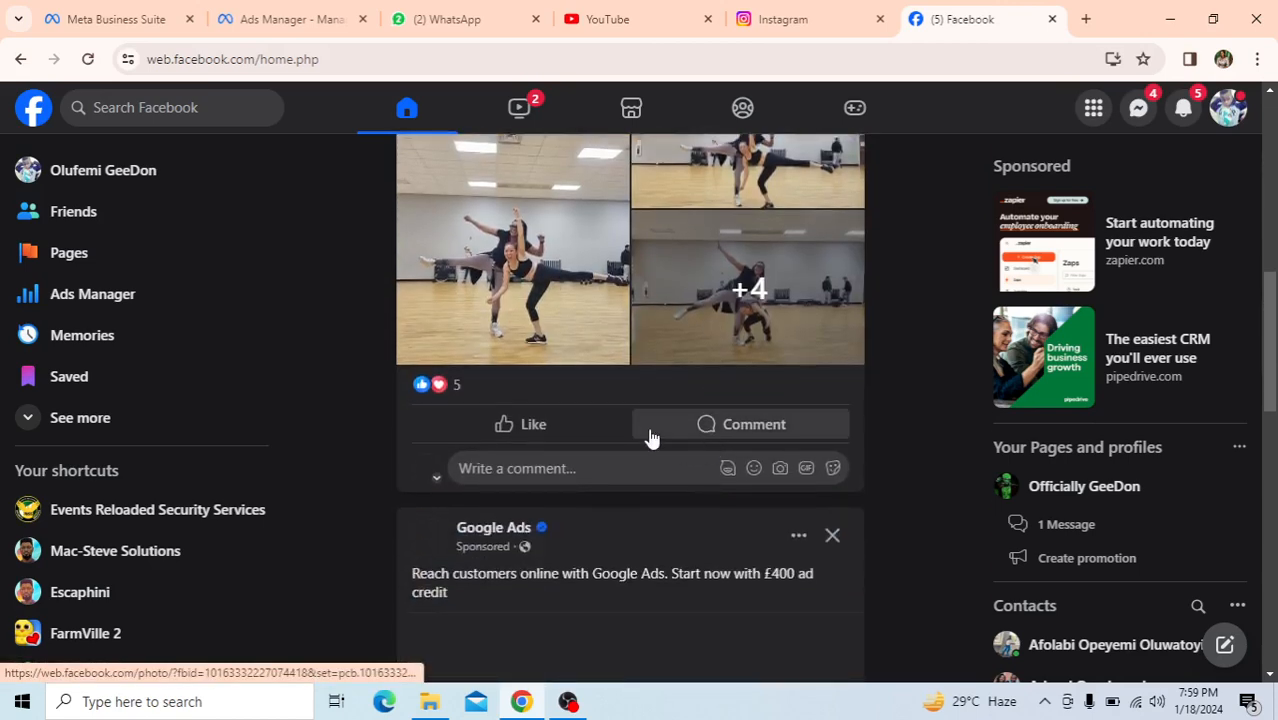
scroll(688, 295, up, 4)
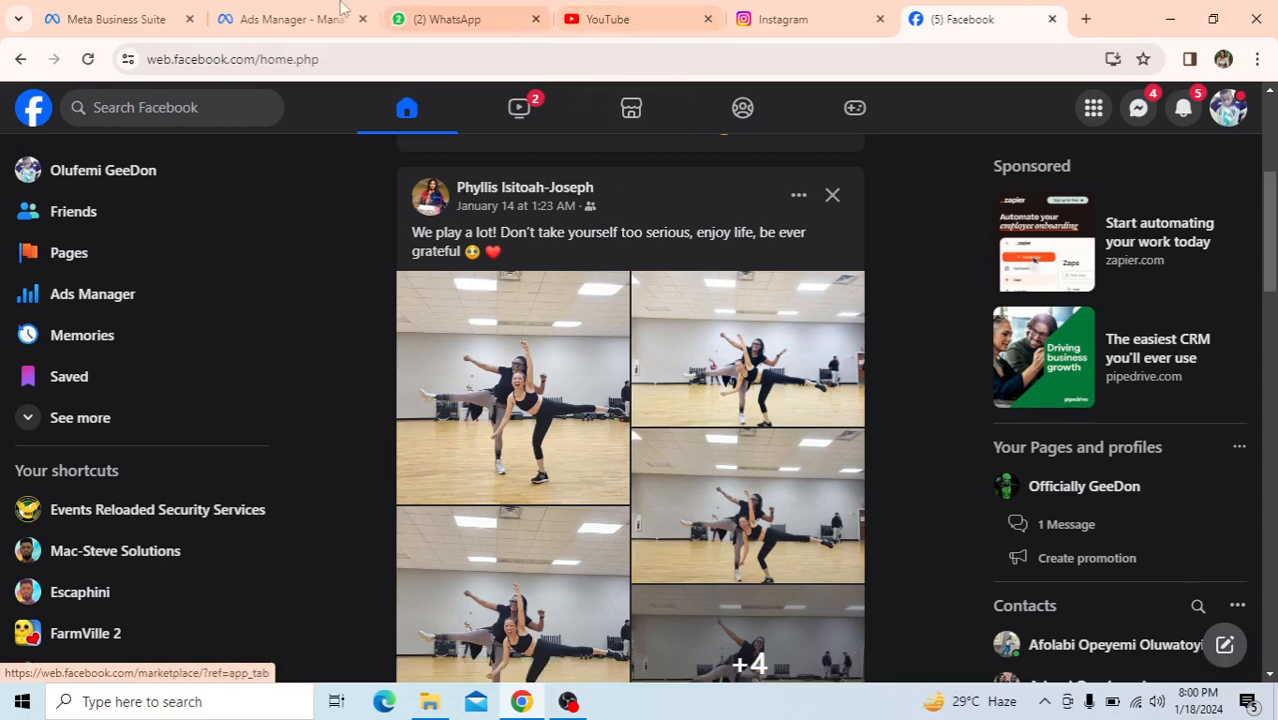
- Return to Ads Manager and review the recommended uses of the Awareness objective in the new campaign
click(296, 18)
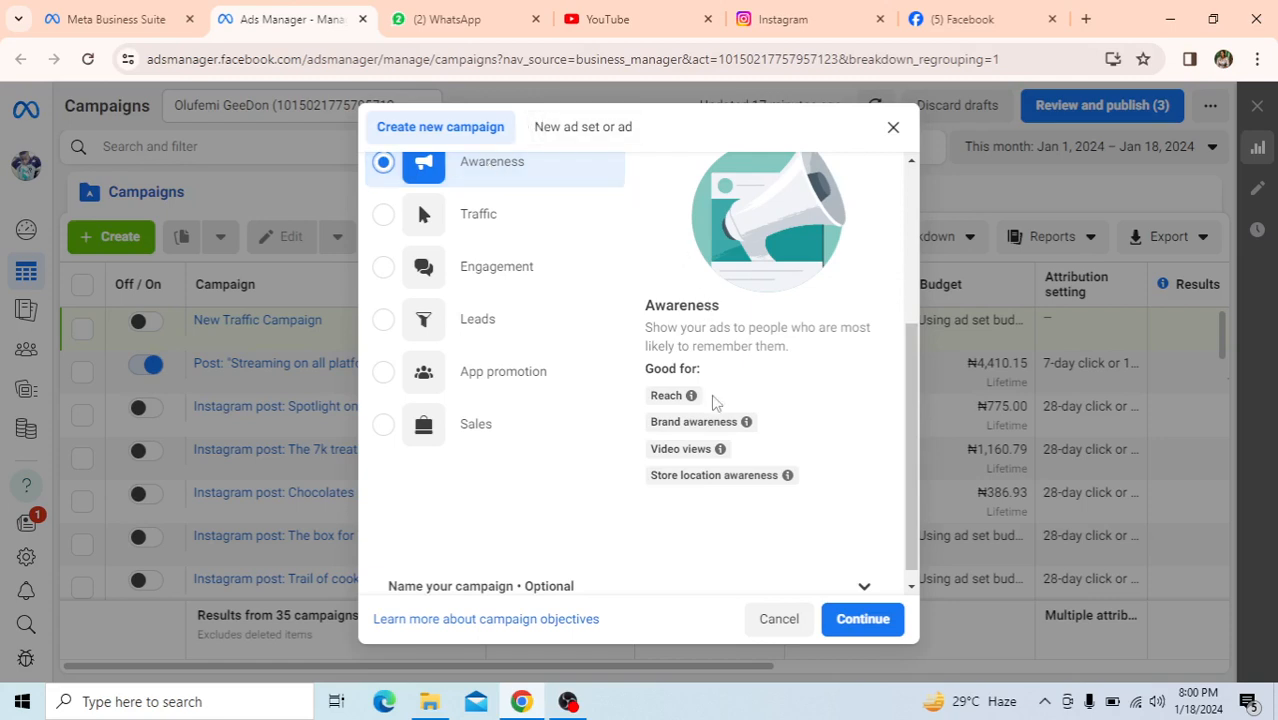
mouse_move(690, 396)
scroll(645, 190, up, 1)
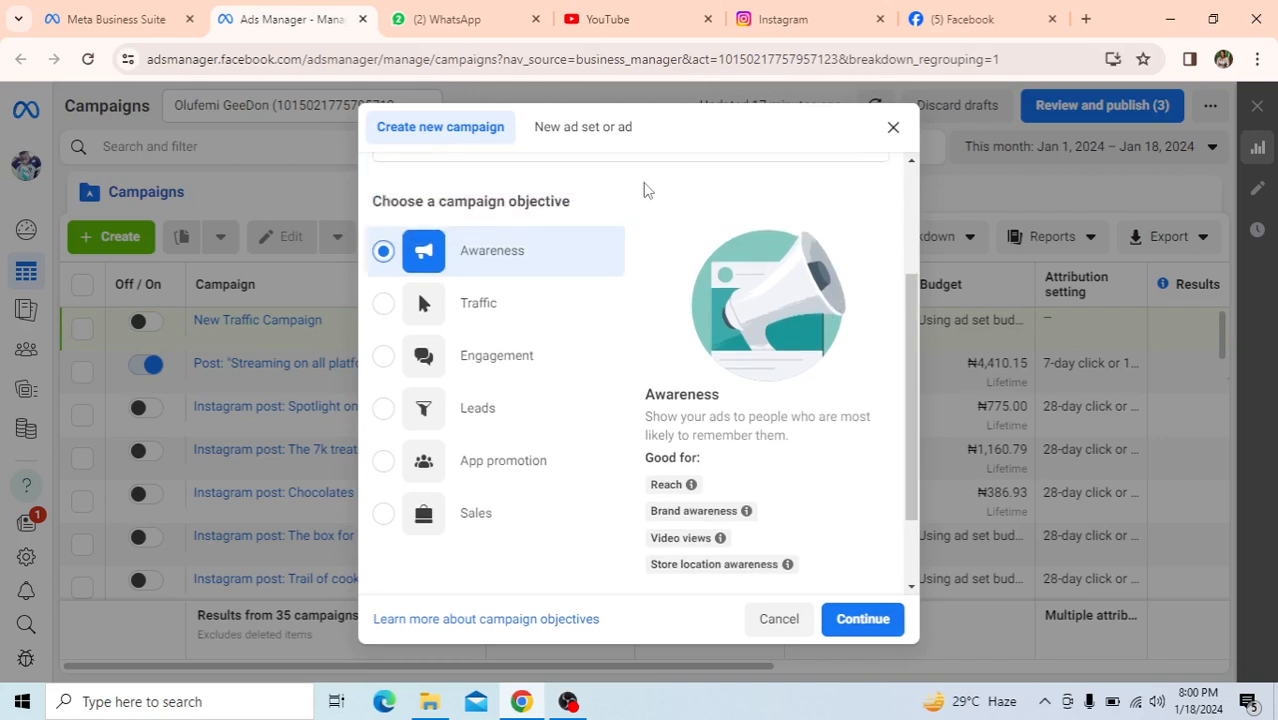
scroll(645, 190, up, 1)
scroll(645, 191, down, 1)
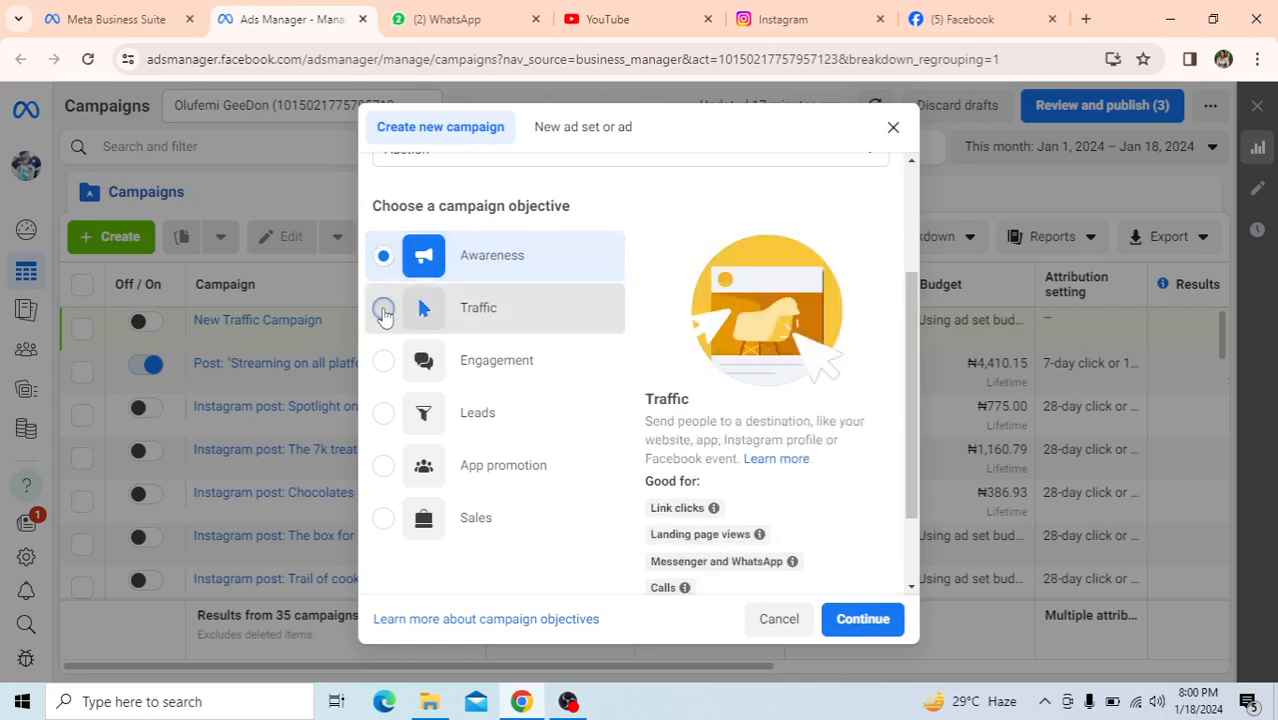
- Select the Traffic, Engagement, Leads and App promotion objectives in turn to compare their recommended uses
click(383, 308)
scroll(806, 323, down, 2)
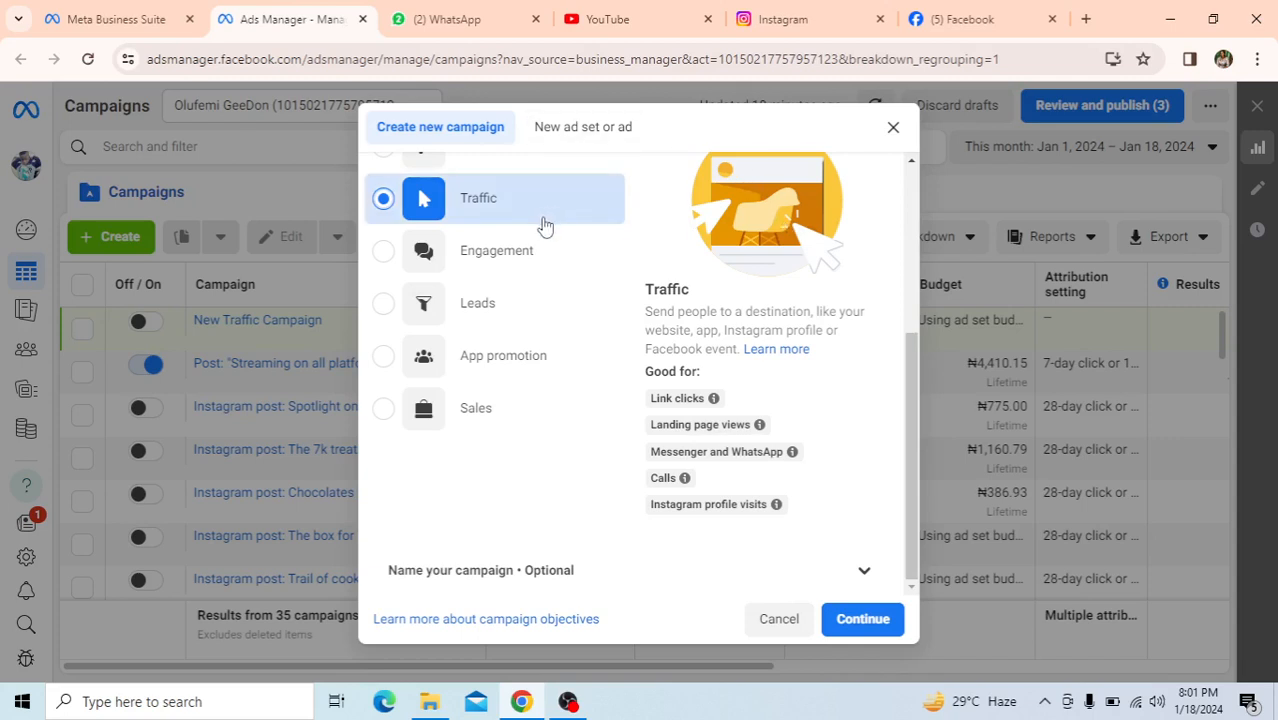
click(385, 252)
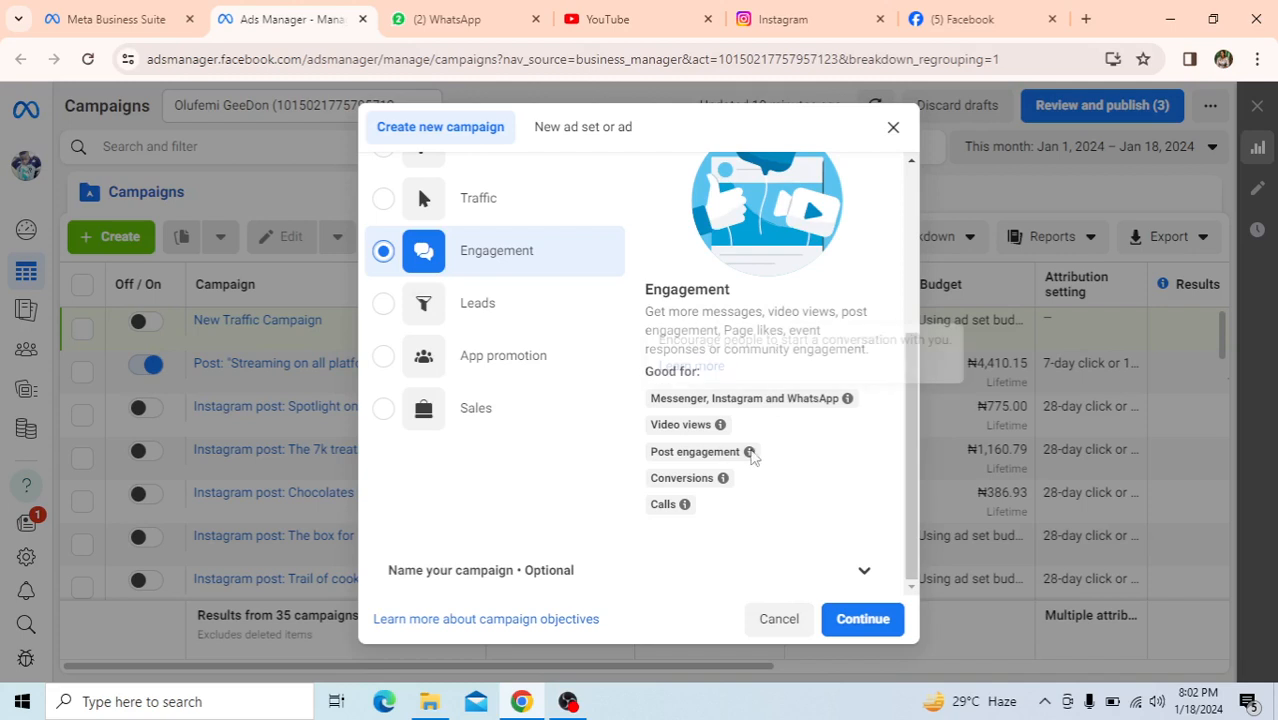
mouse_move(689, 485)
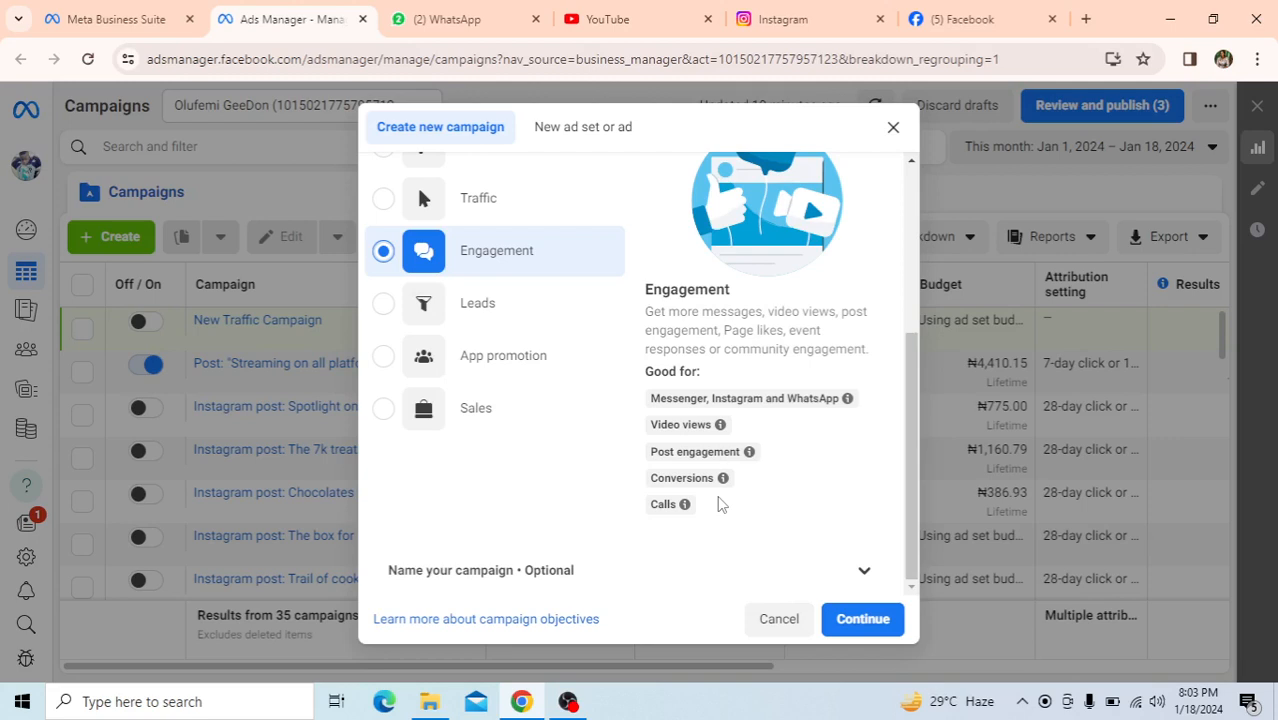
click(383, 304)
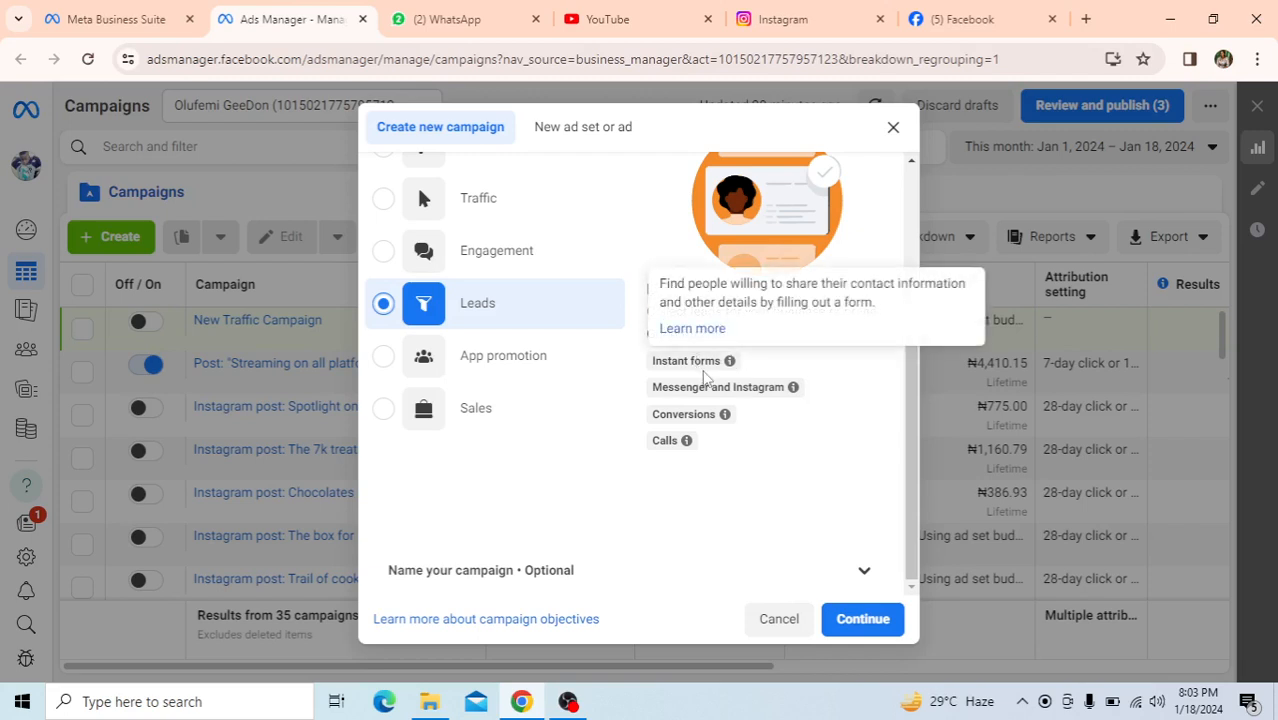
mouse_move(696, 393)
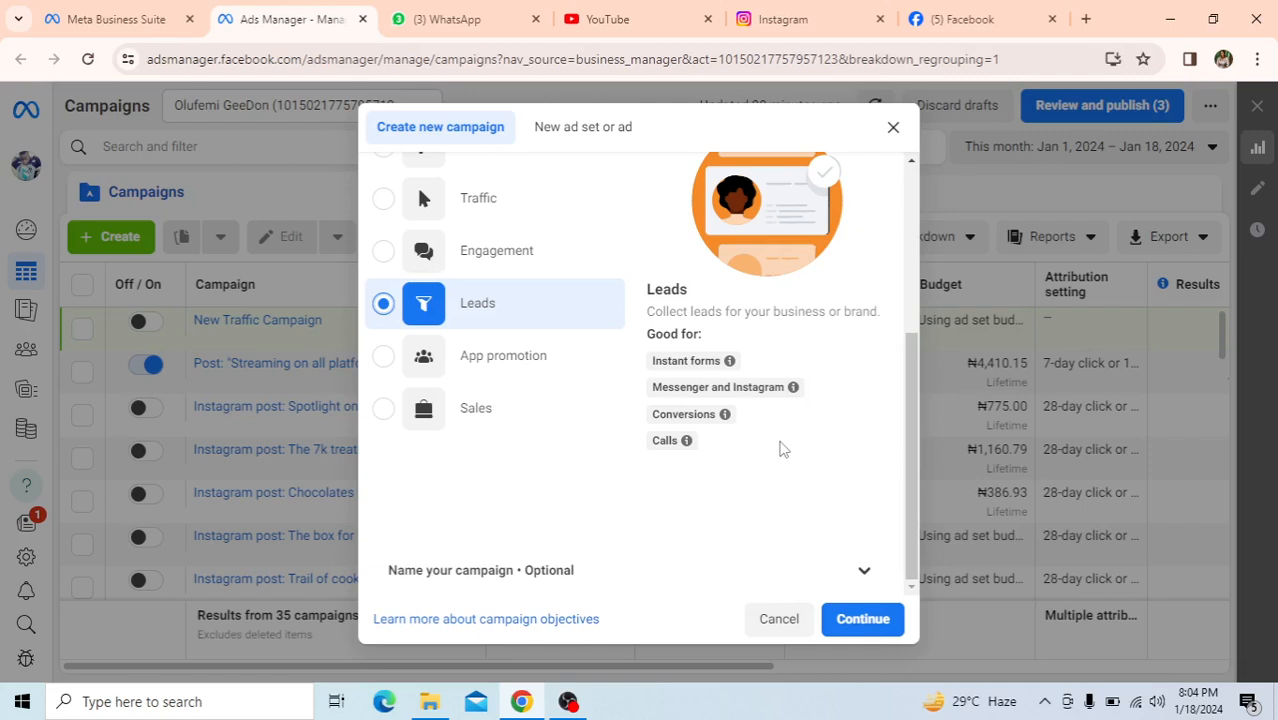
click(385, 358)
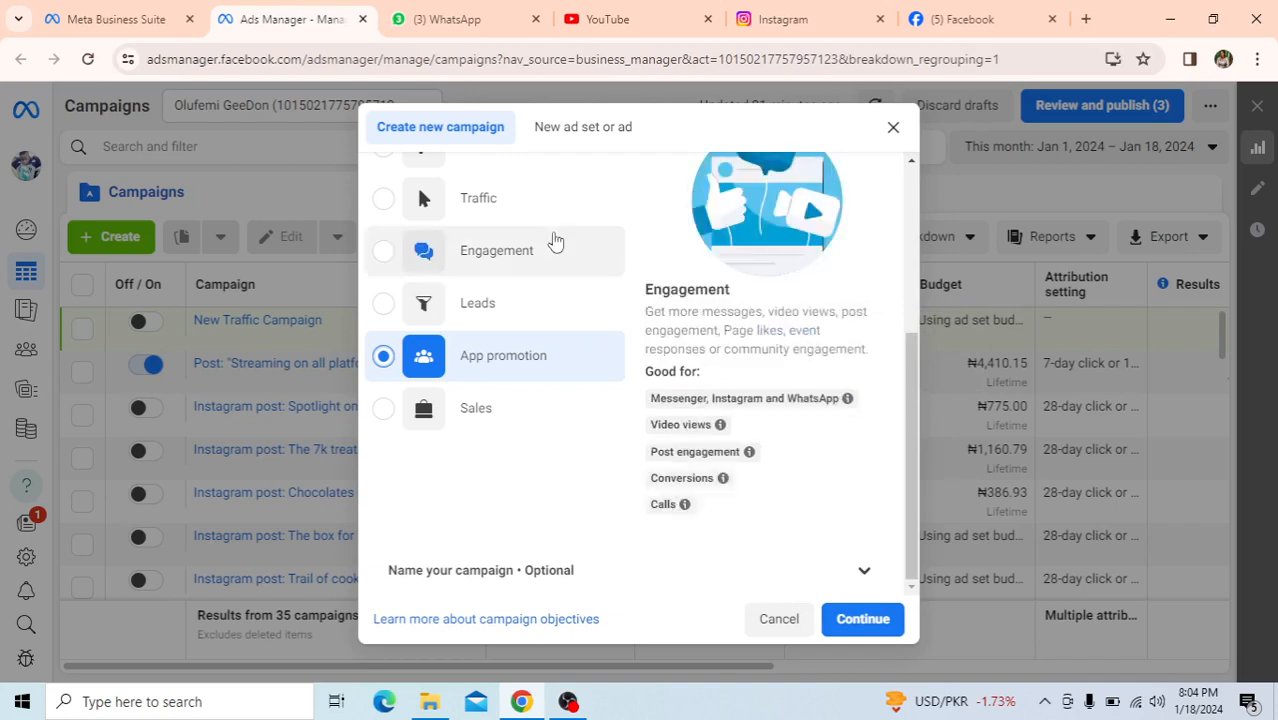
- Choose Sales as the campaign objective and review its recommended uses, including catalog sales
click(385, 412)
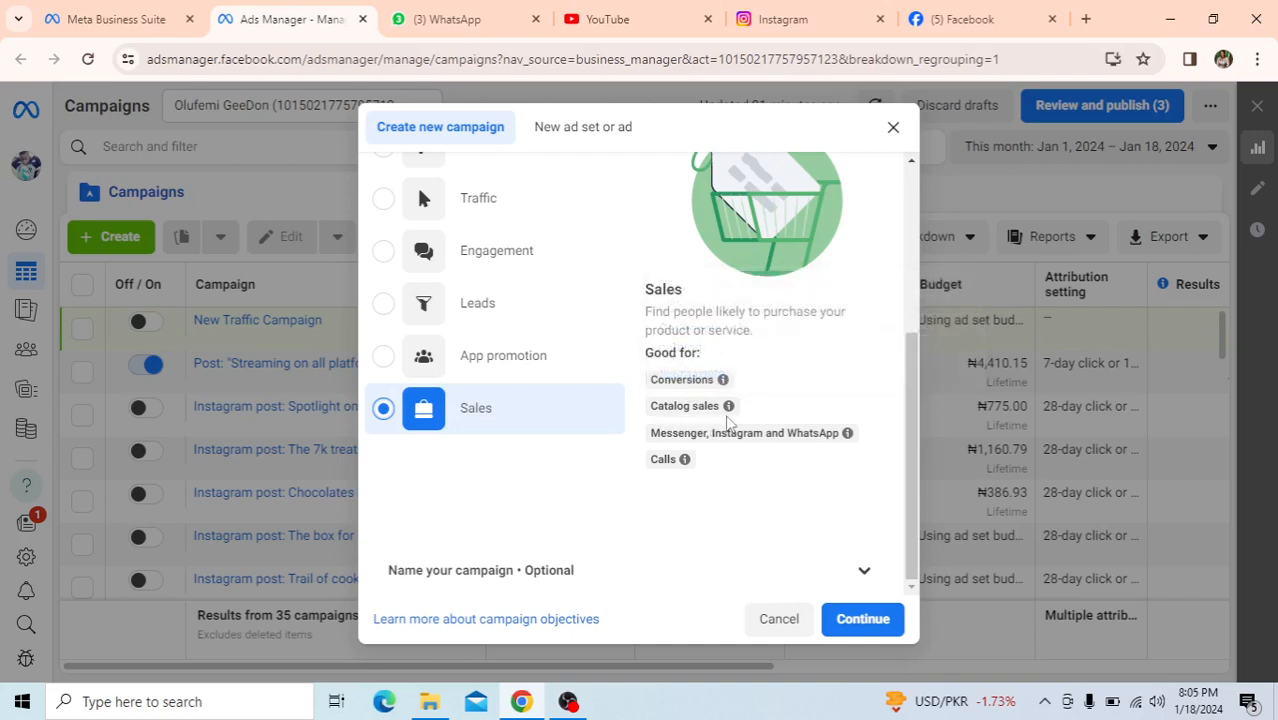
mouse_move(728, 418)
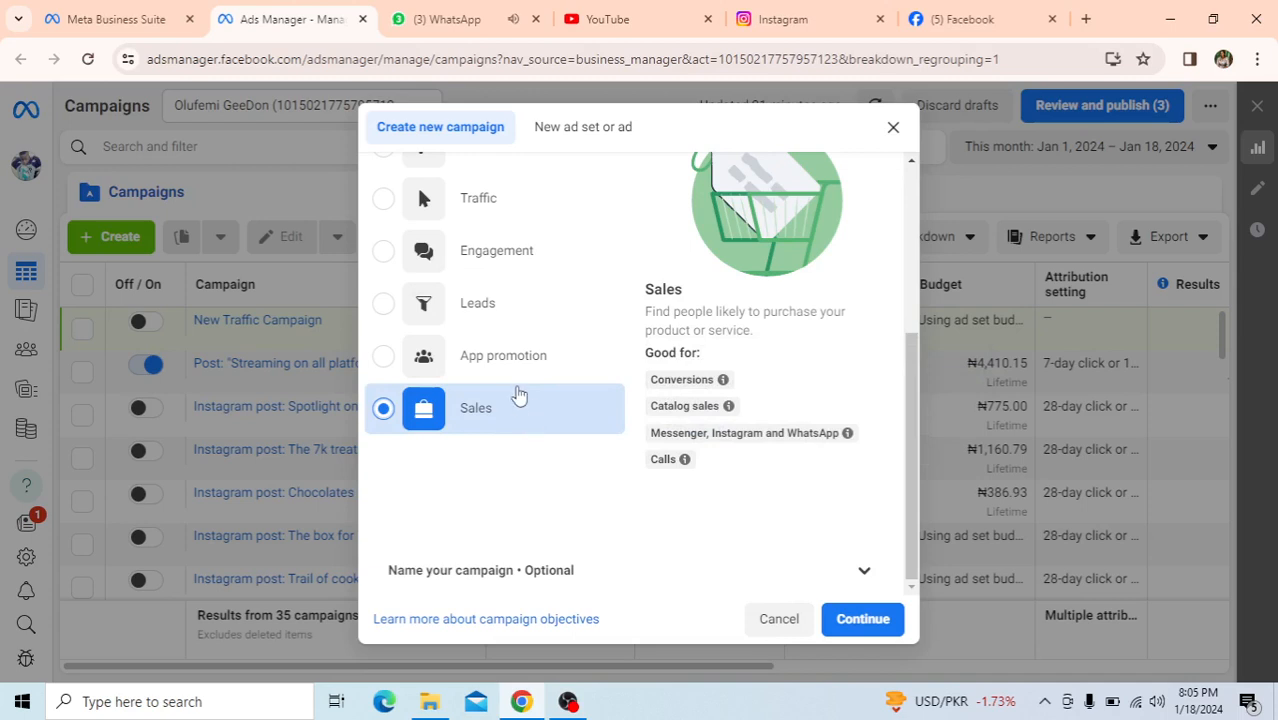
- Review the buying type options, keep Auction for the new campaign, and dismiss the notice about reservation buying
scroll(516, 390, up, 3)
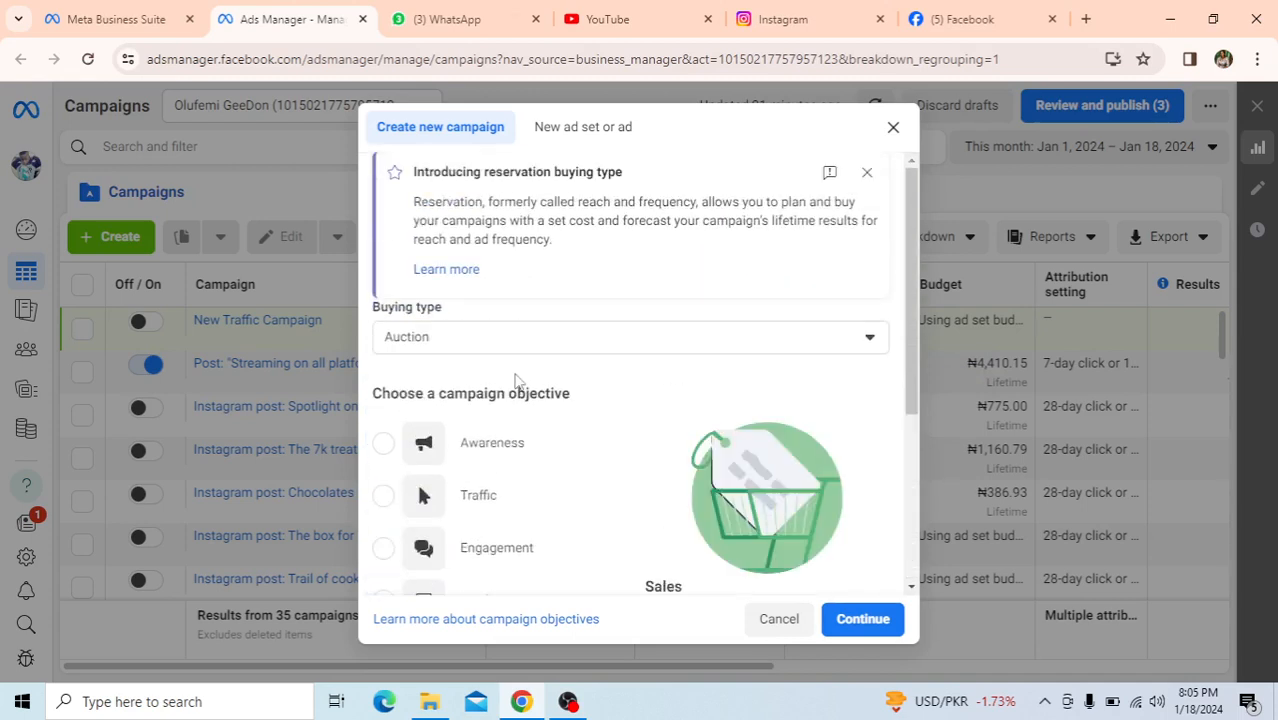
click(869, 341)
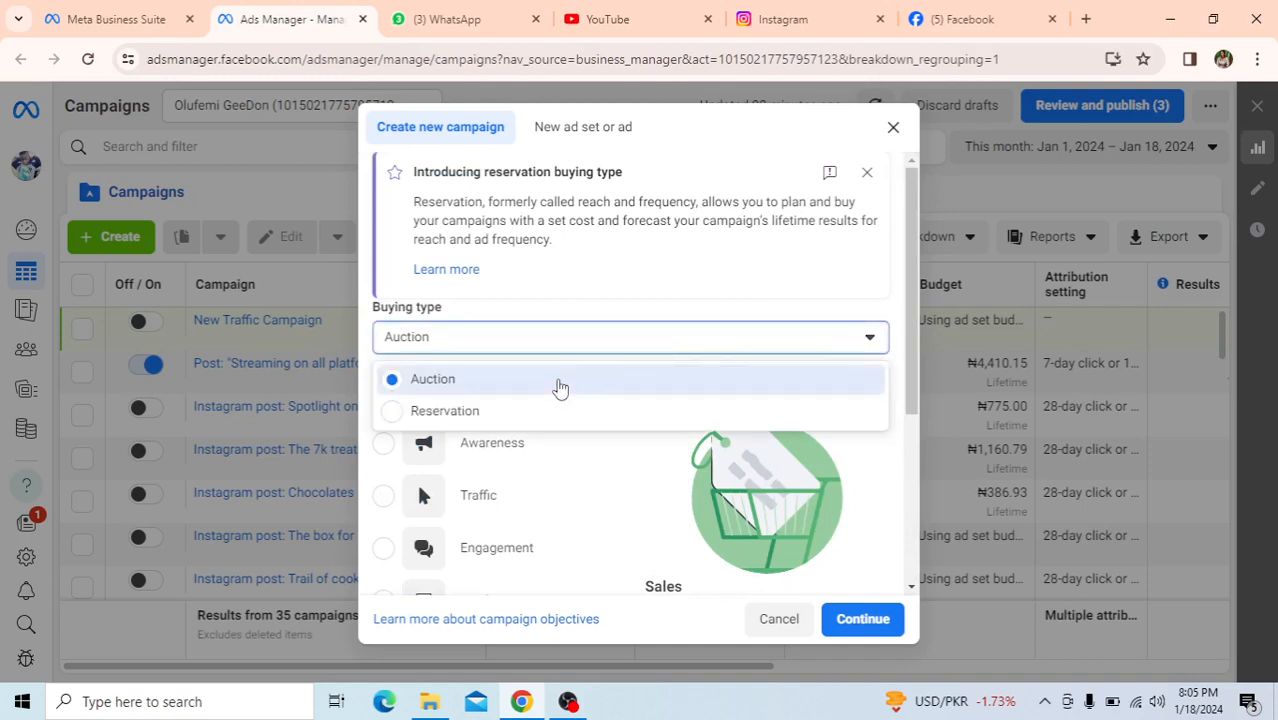
click(560, 388)
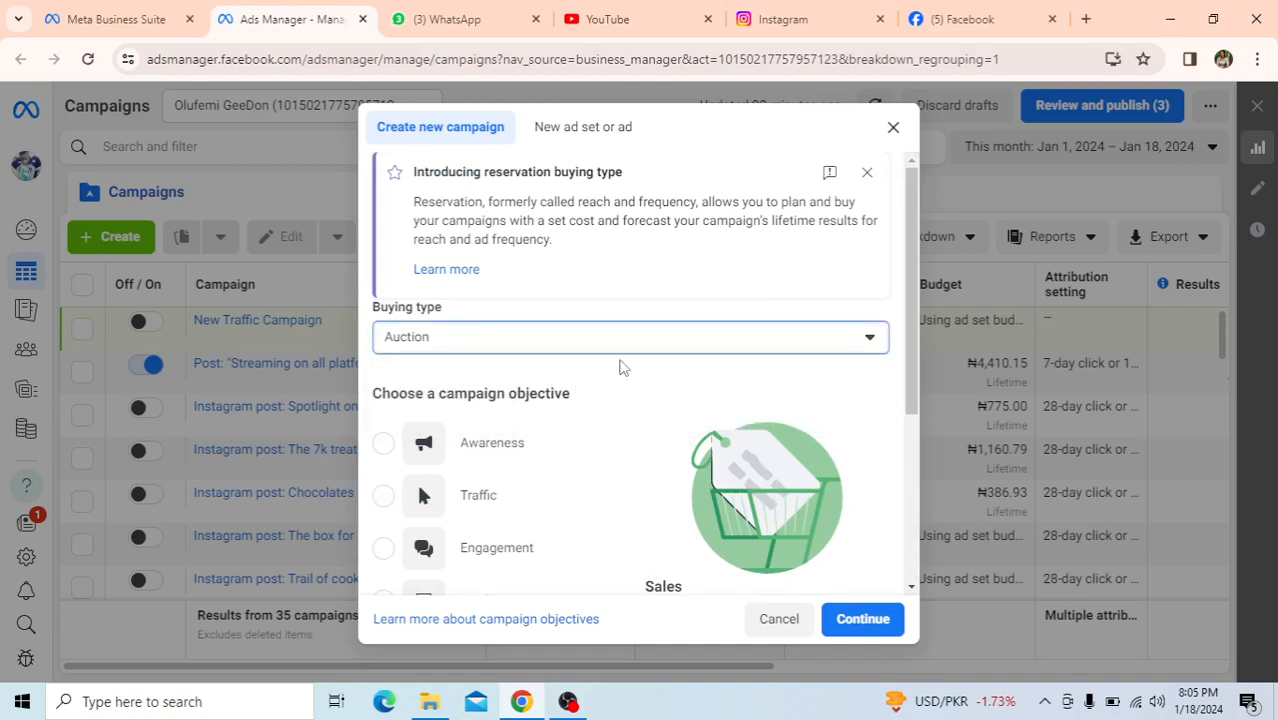
scroll(620, 368, down, 1)
scroll(640, 330, up, 1)
click(868, 176)
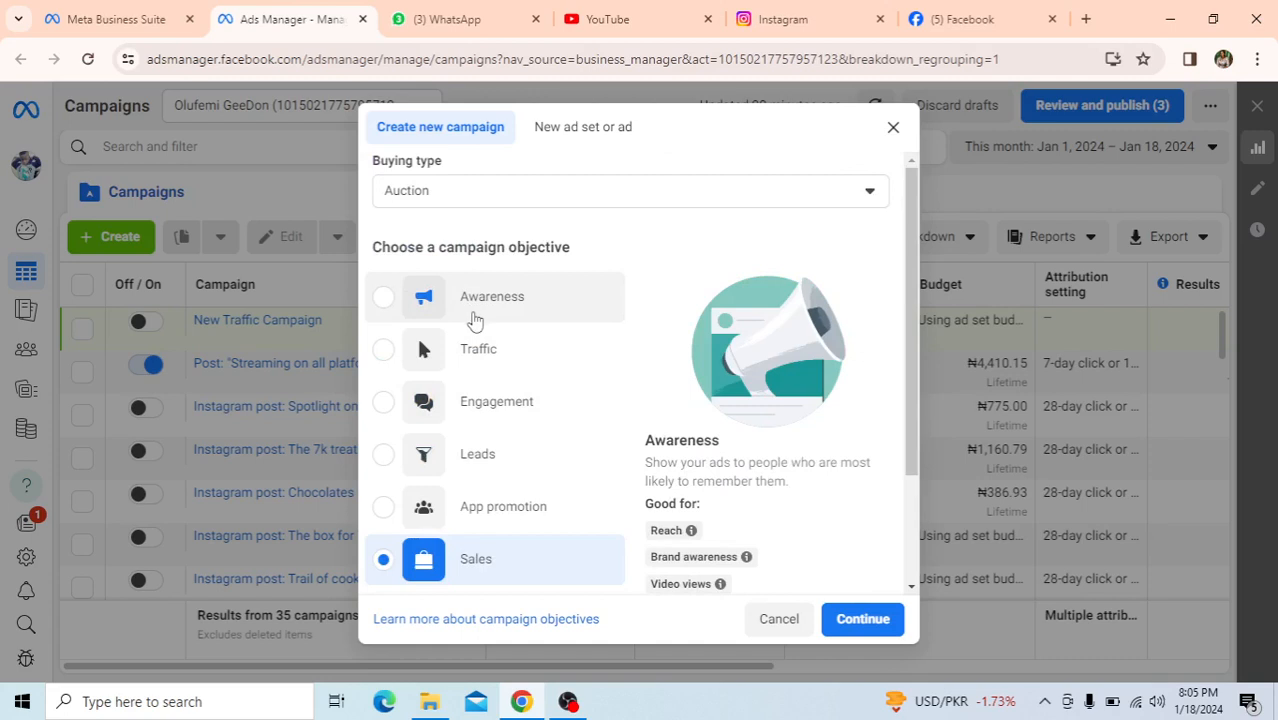
- Choose Engagement as the campaign objective and continue to the campaign setup choice
click(383, 404)
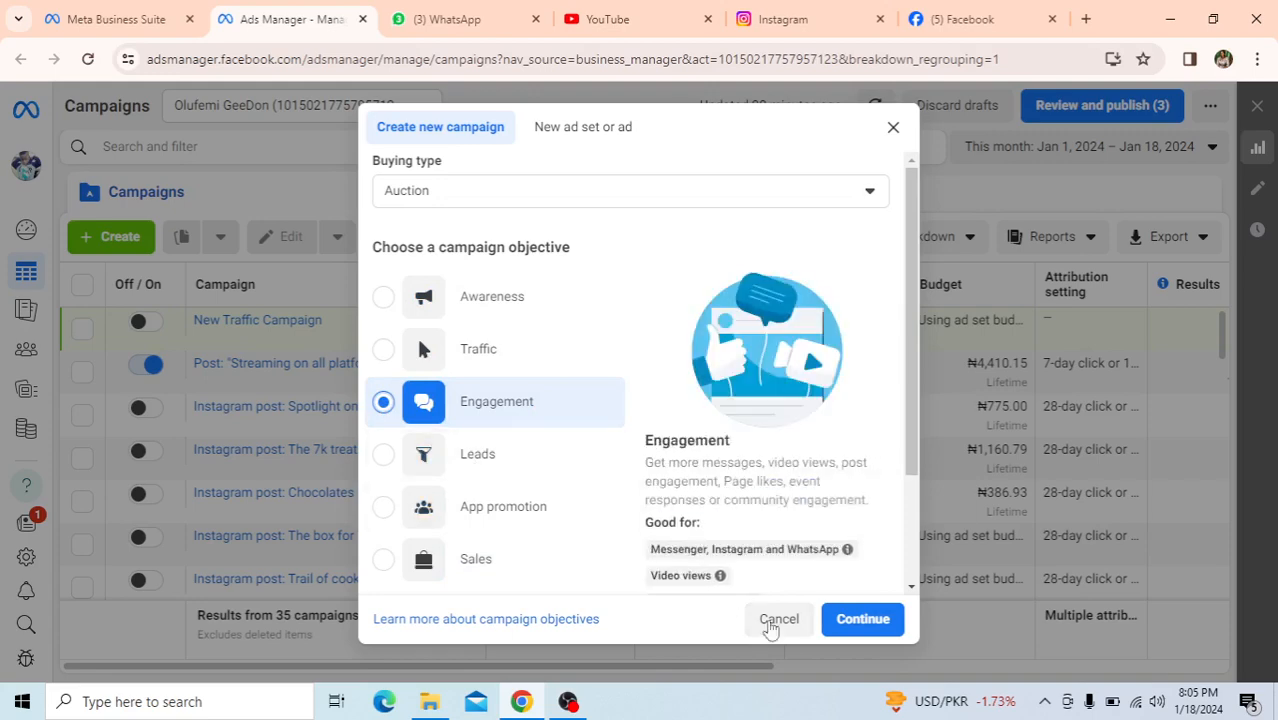
click(866, 622)
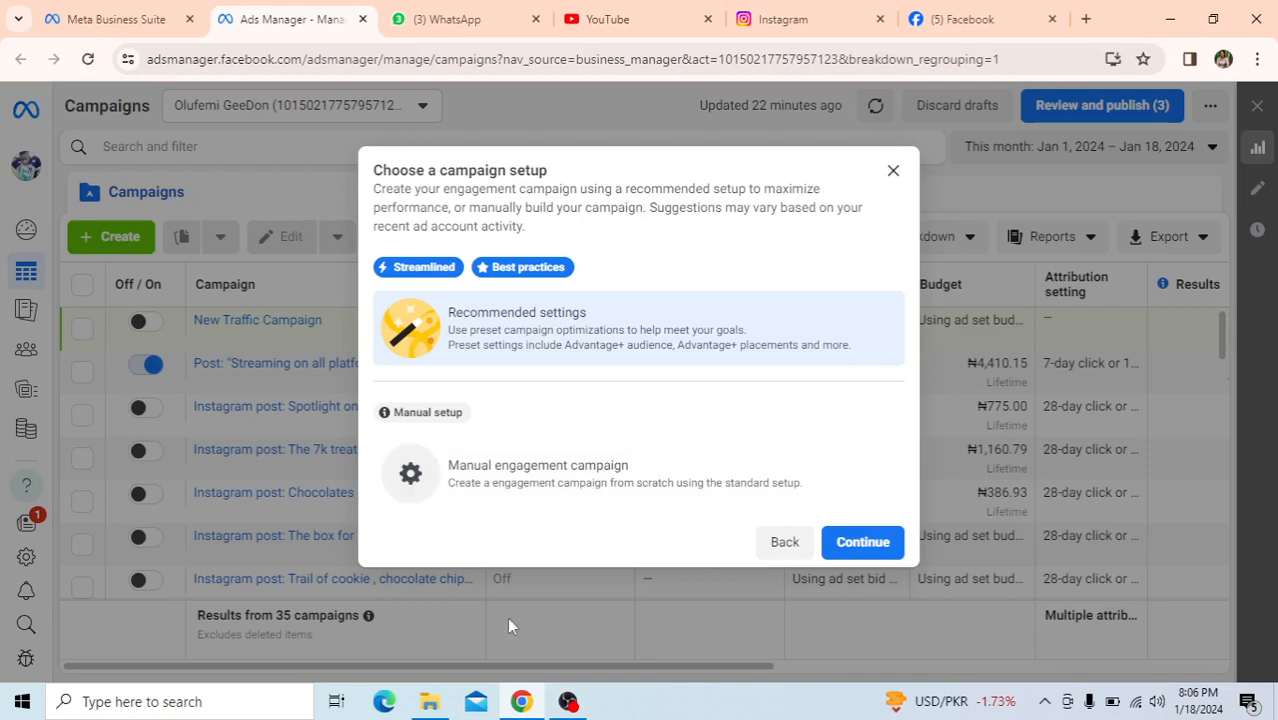
click(568, 701)
click(1255, 500)
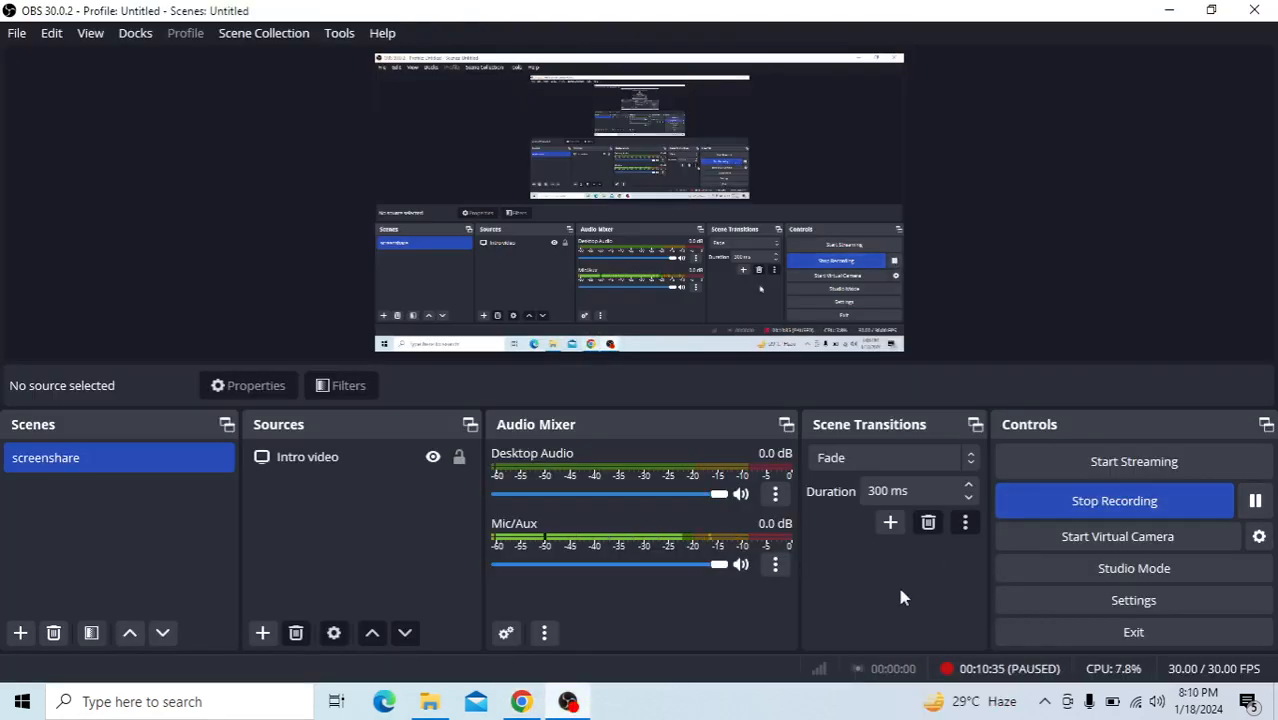
click(530, 703)
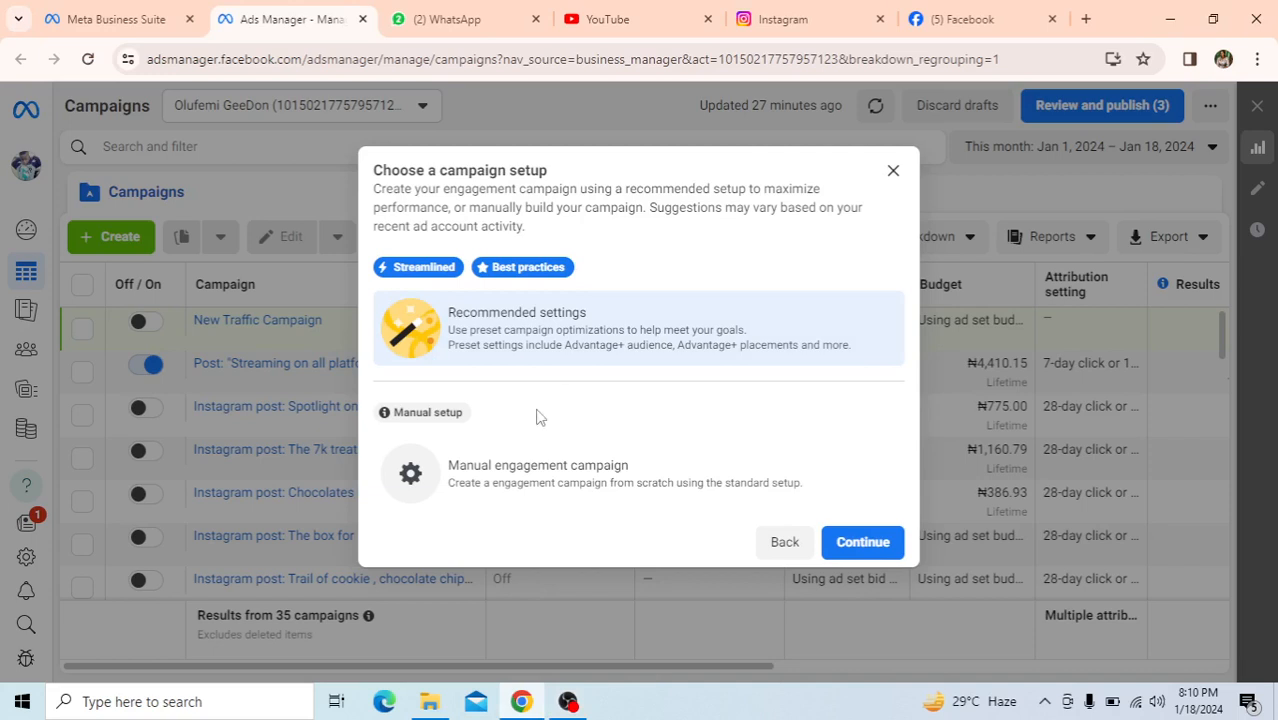
- Choose the manual engagement campaign setup and continue to the campaign editor
click(522, 483)
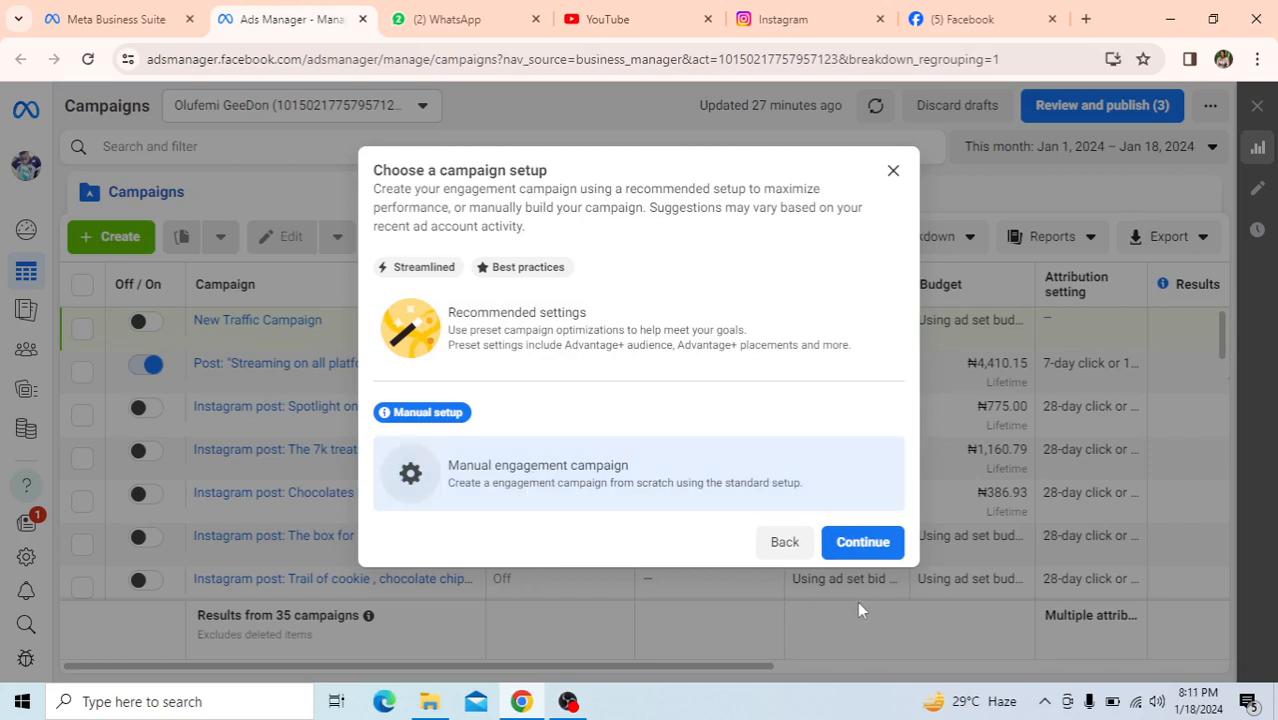
click(869, 540)
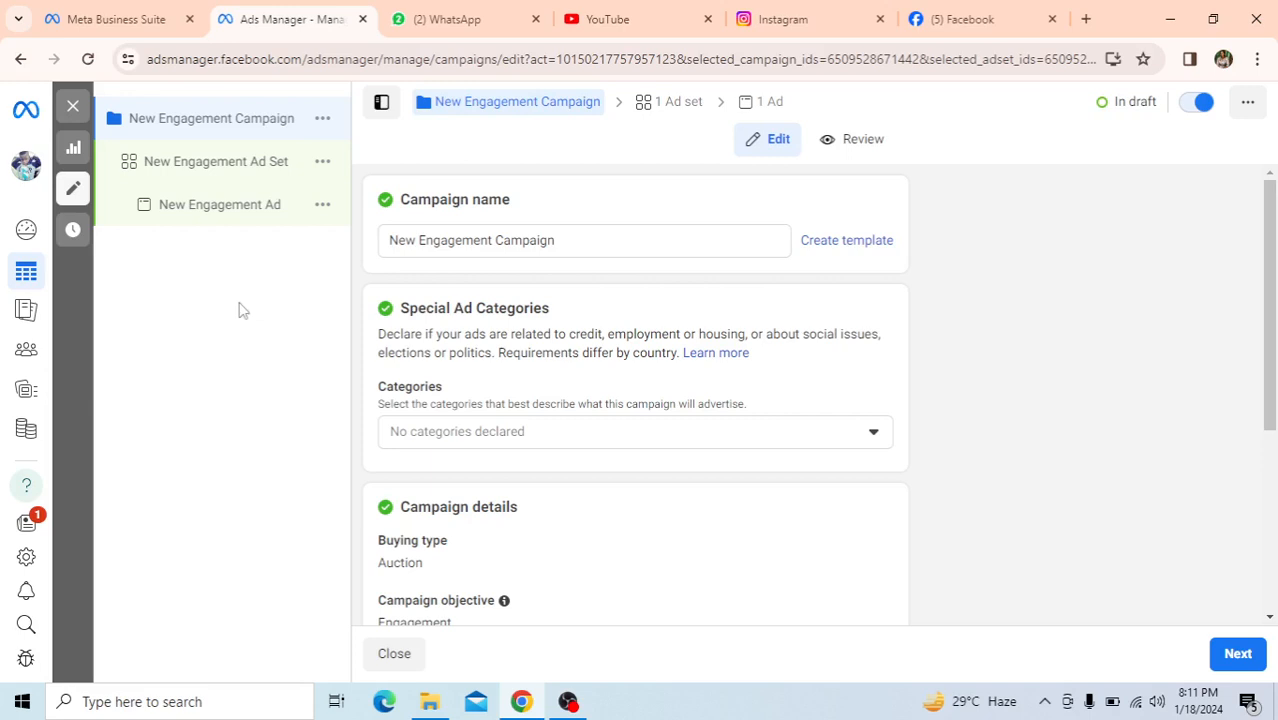
- Replace the default campaign name with "Youtube test"
click(571, 243)
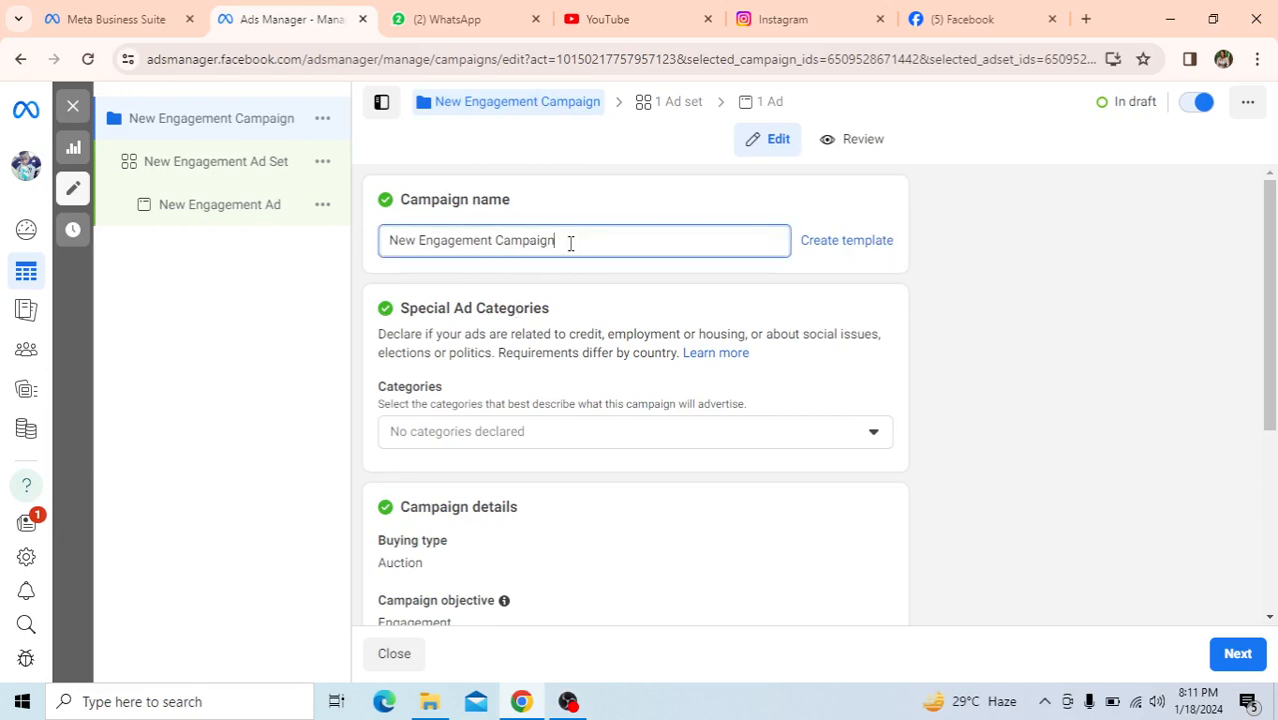
key(BackSpace)
key(BackSpace)
key(BackSpace)
key(BackSpace)
key(BackSpace)
key(BackSpace)
key(BackSpace)
key(BackSpace)
key(BackSpace)
key(BackSpace)
key(BackSpace)
key(BackSpace)
key(BackSpace)
key(BackSpace)
key(BackSpace)
key(BackSpace)
key(BackSpace)
key(BackSpace)
key(BackSpace)
key(BackSpace)
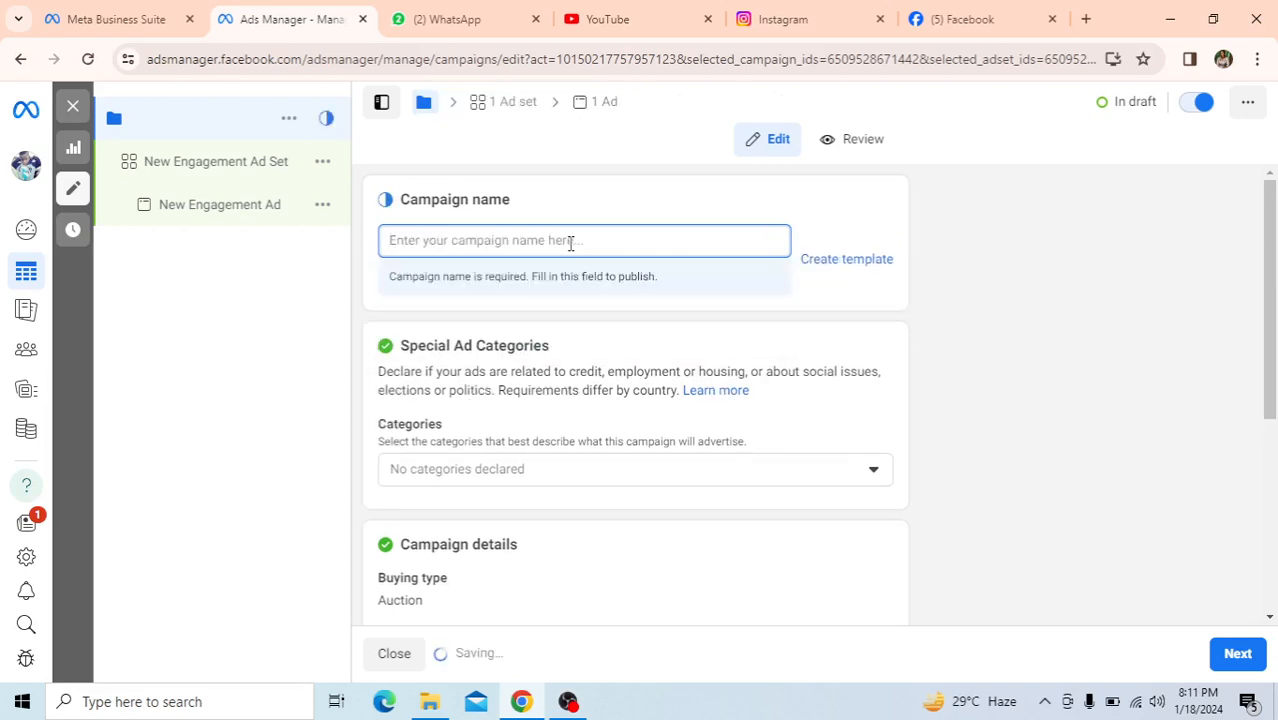
text(you)
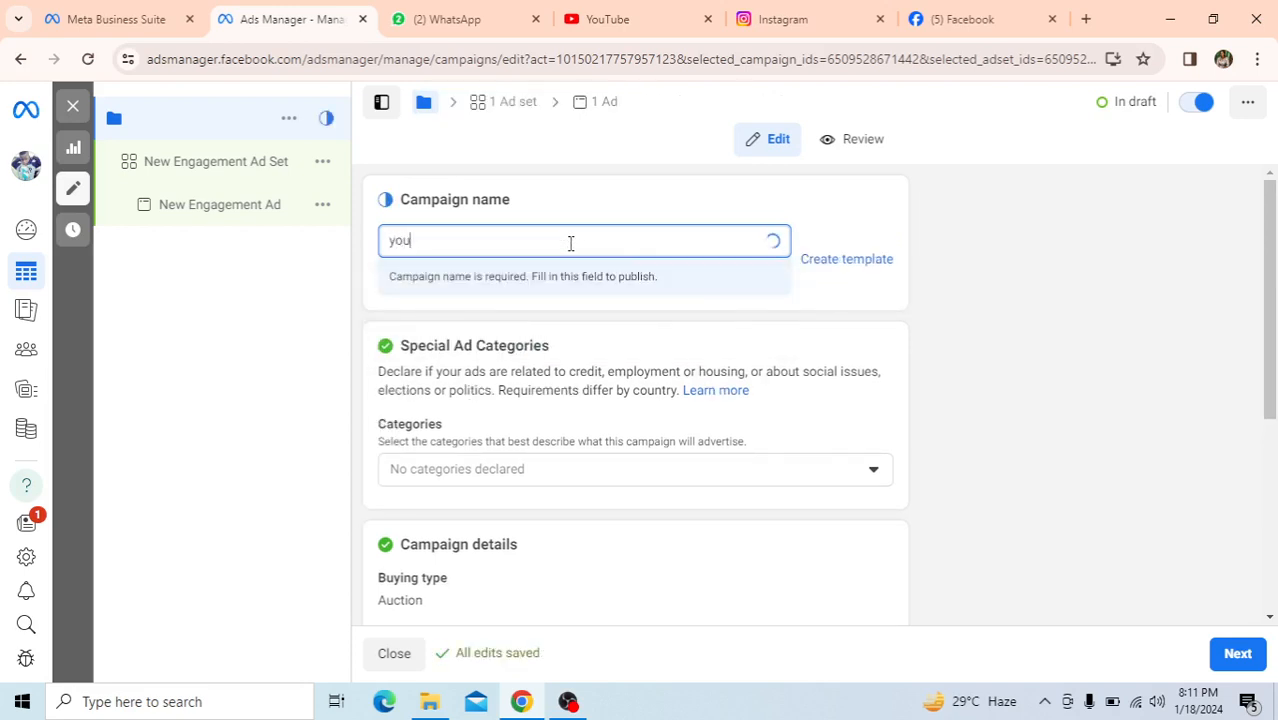
text(tu)
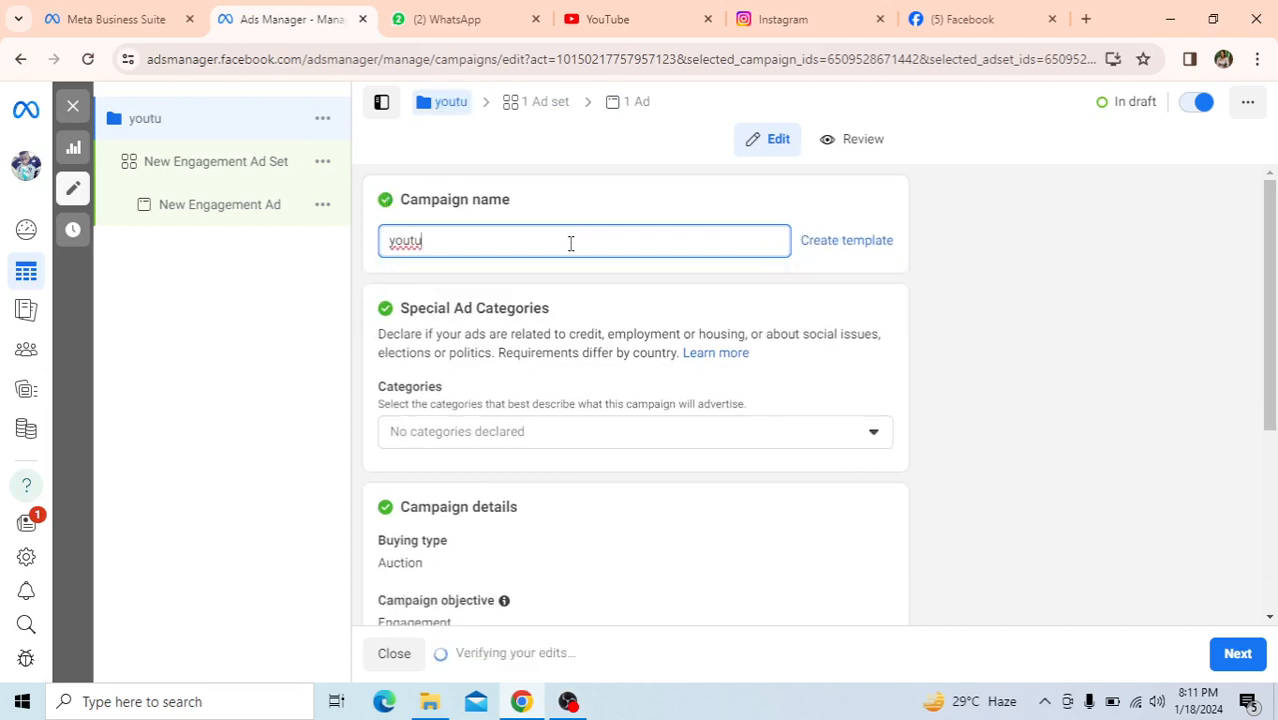
text(be)
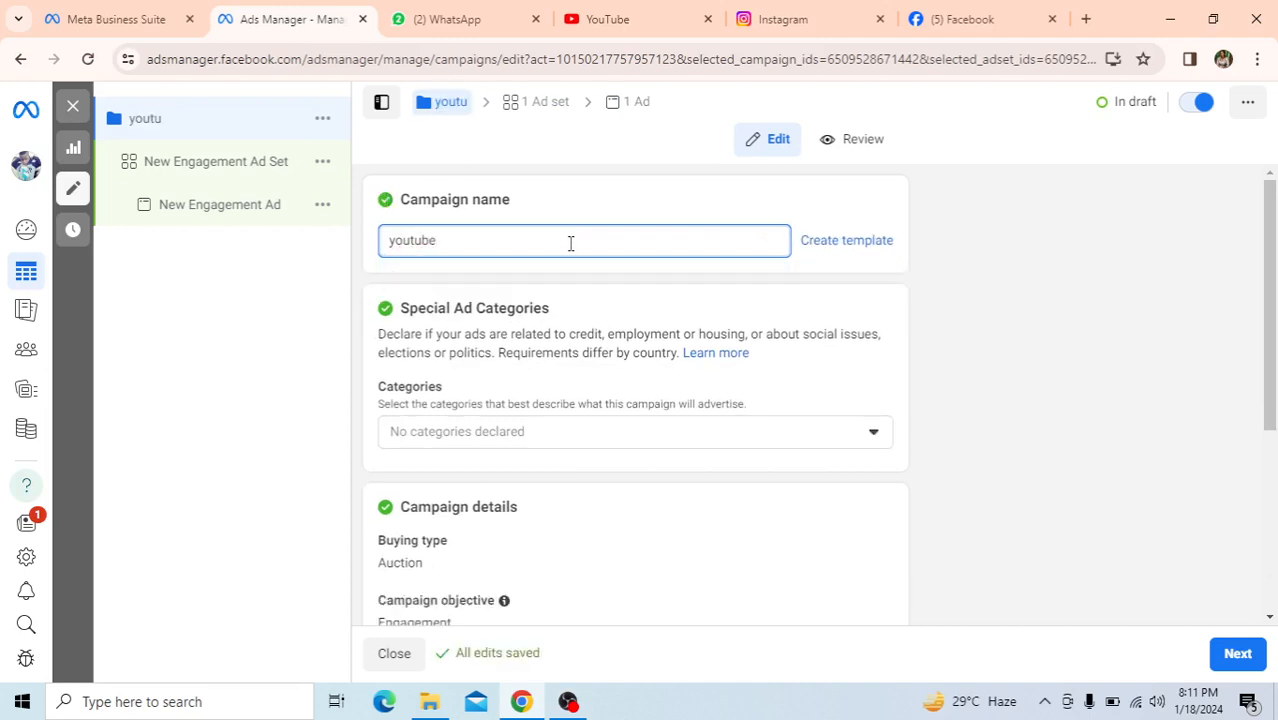
text( test)
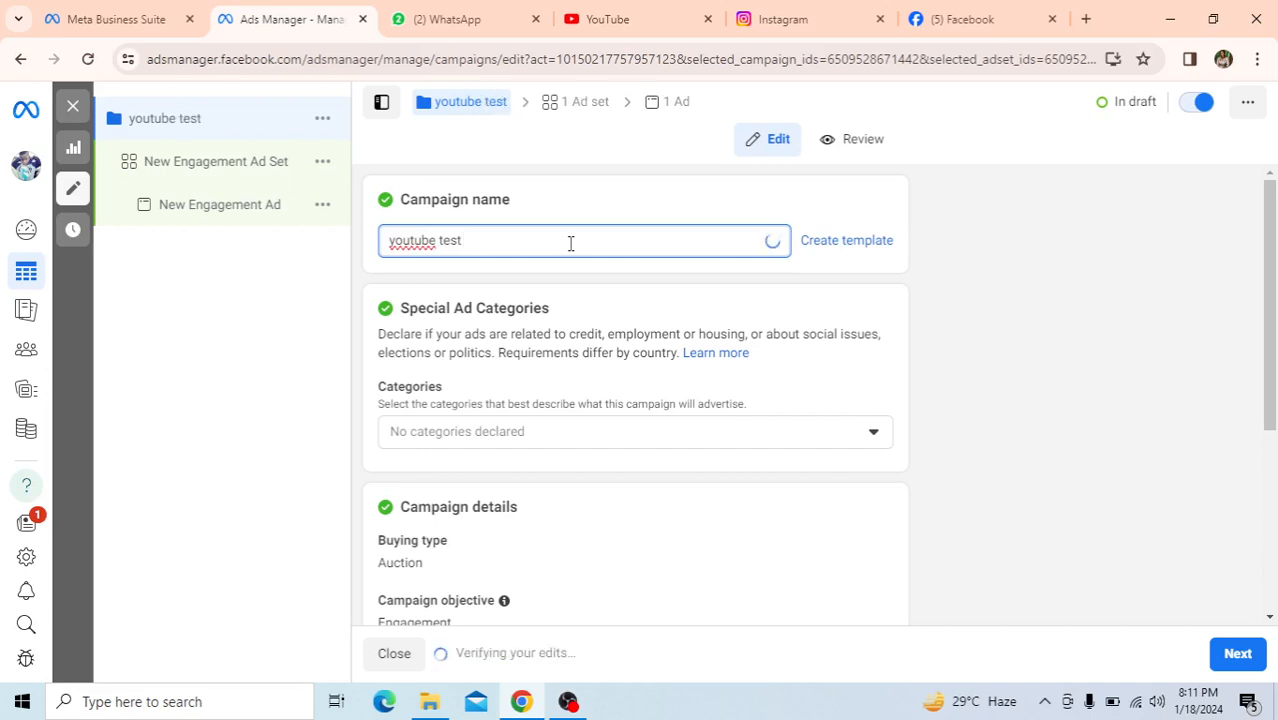
key(Left)
key(Left)
key(Left)
key(Left)
key(Left)
key(Left)
key(Left)
key(Left)
key(Left)
key(Left)
key(Left)
key(Left)
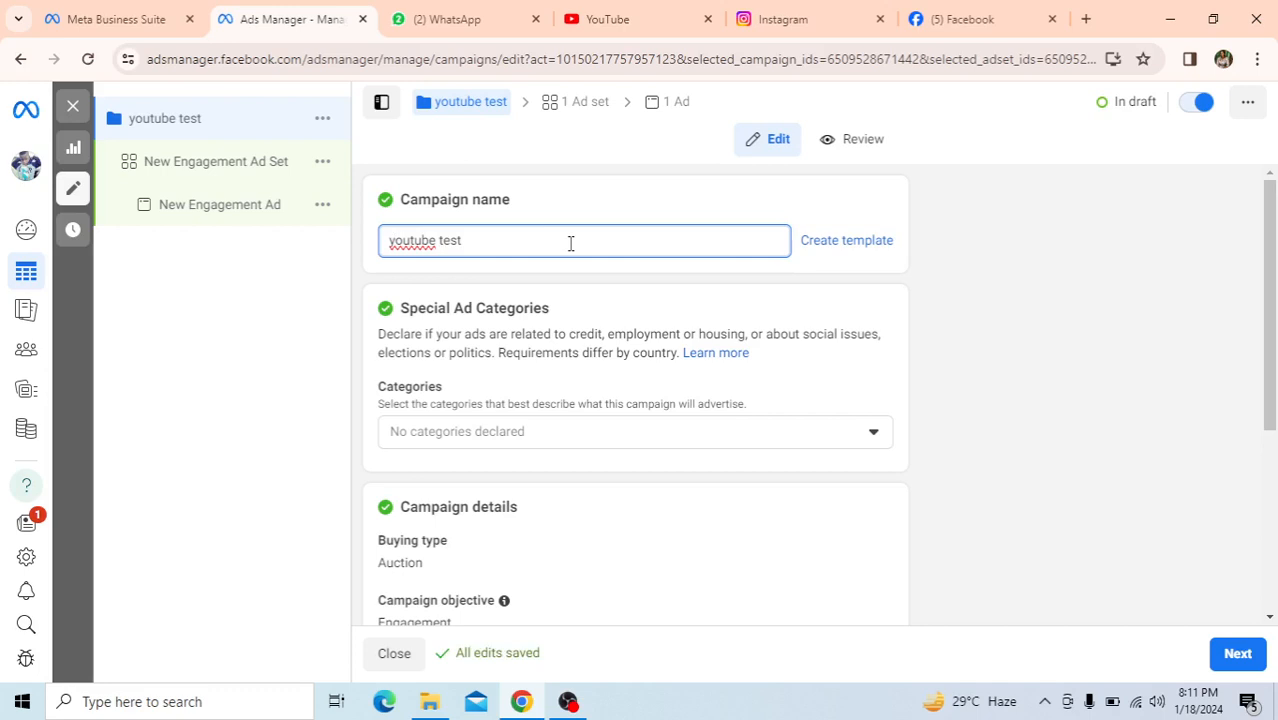
key(BackSpace)
text(Y)
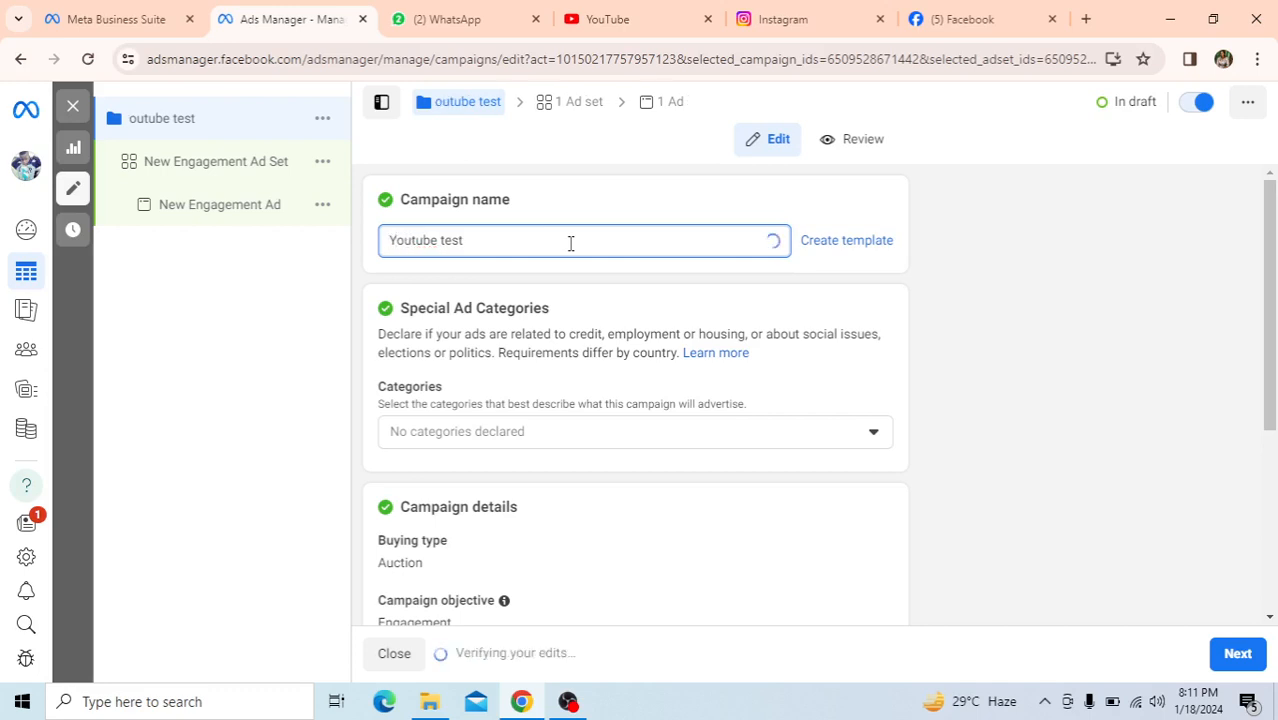
click(557, 240)
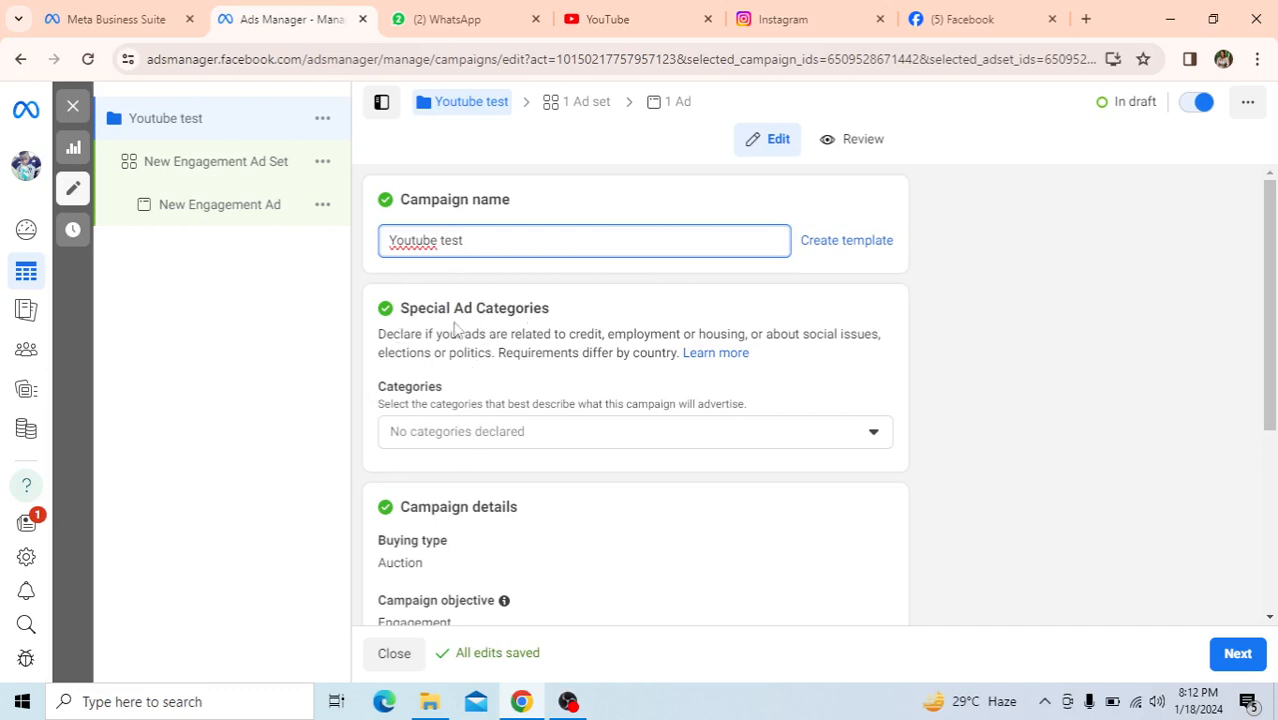
- Review the special ad categories offered for the campaign, such as credit, employment and housing, without declaring any
scroll(542, 328, down, 1)
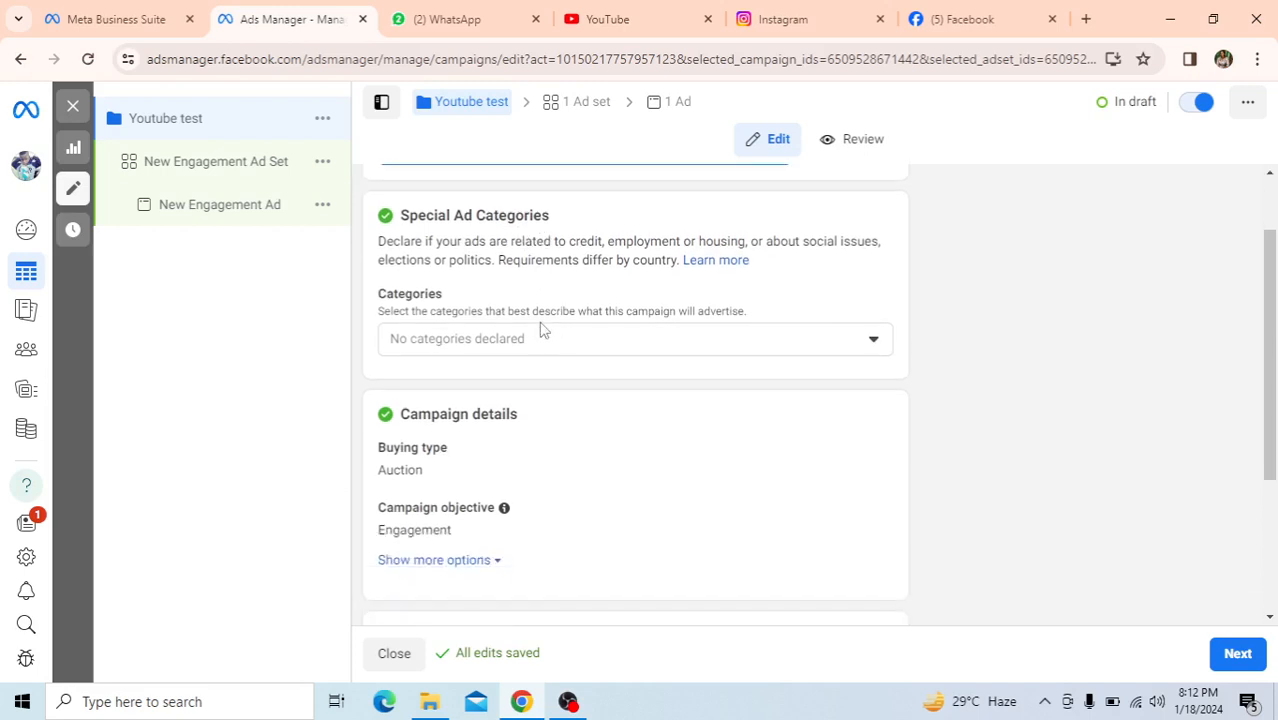
scroll(540, 326, up, 1)
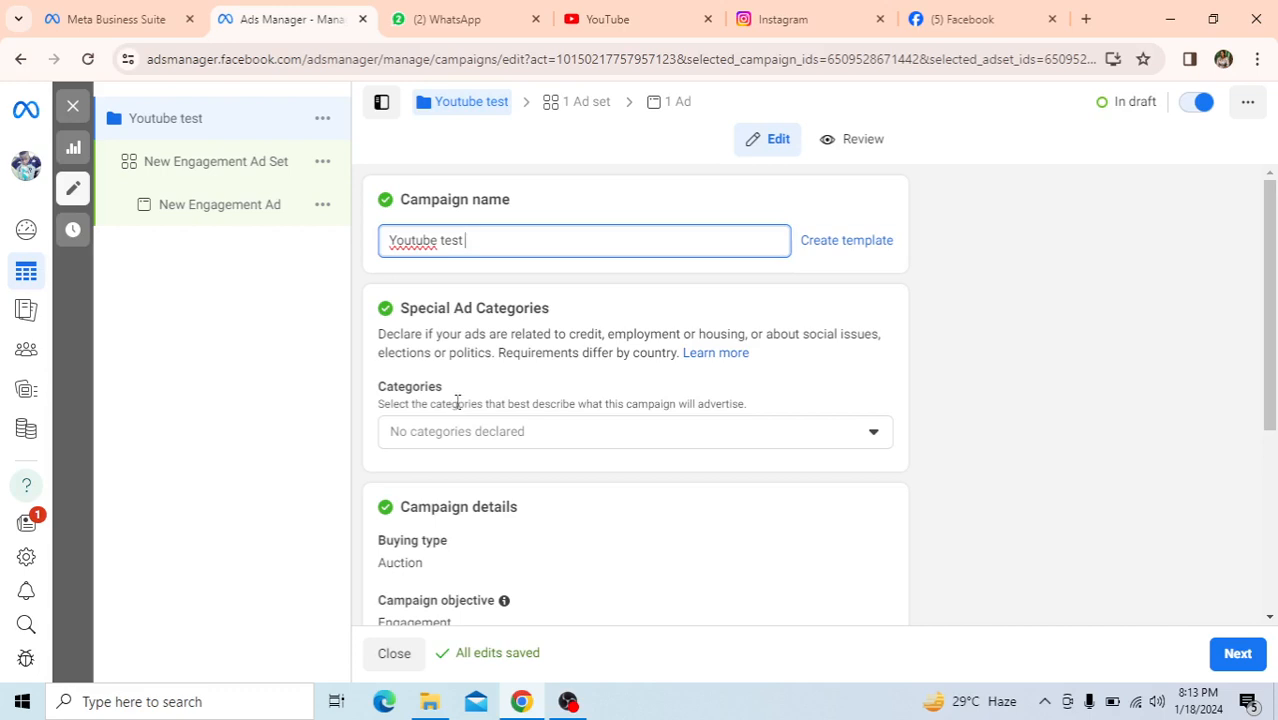
click(874, 434)
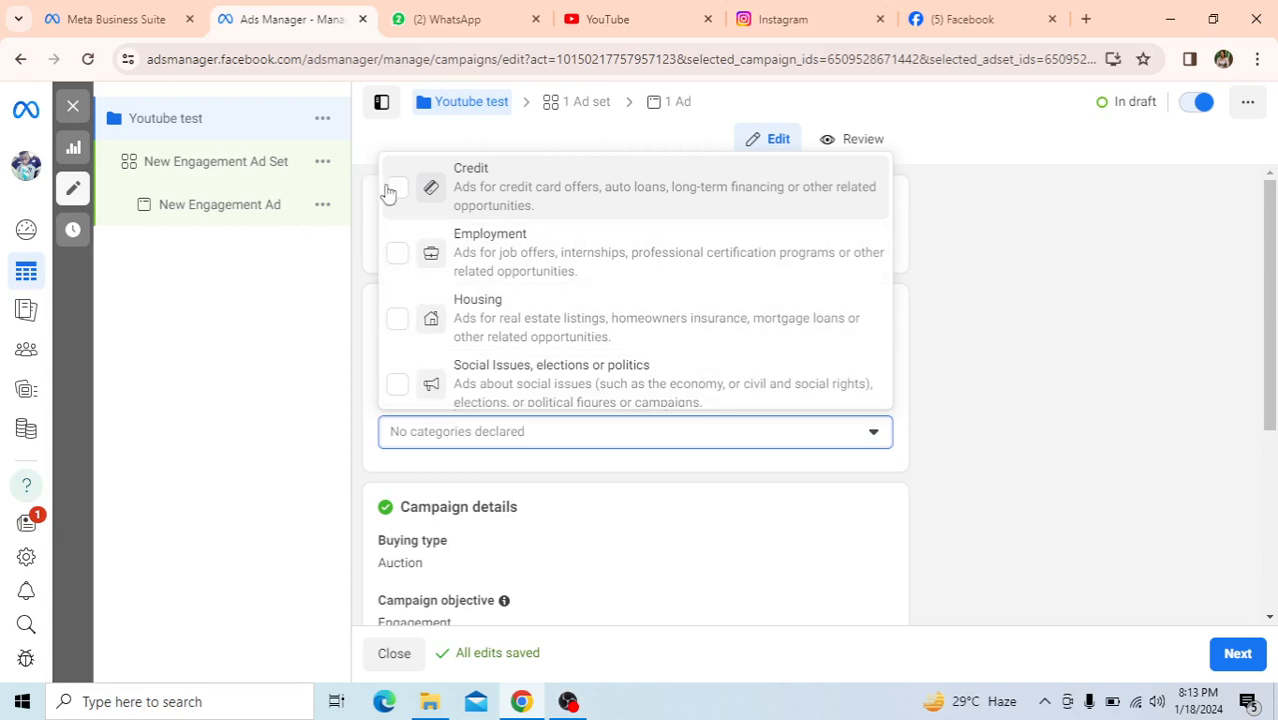
scroll(714, 312, down, 1)
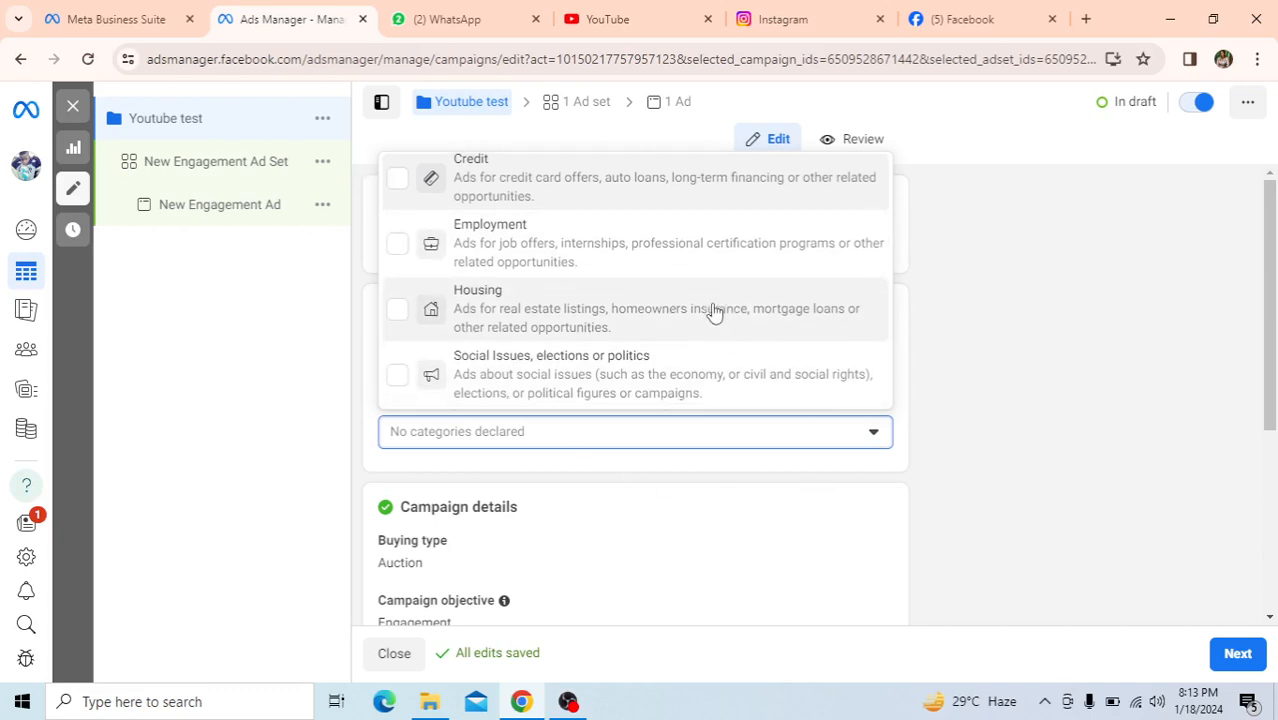
click(876, 432)
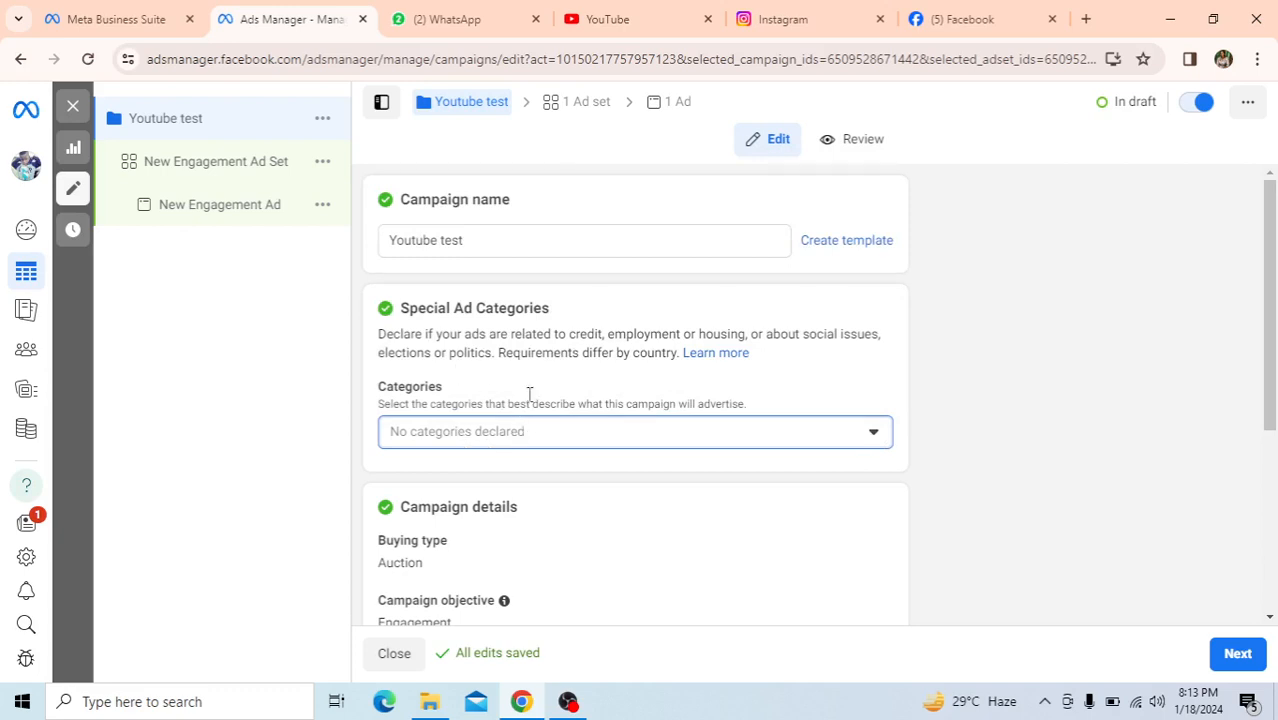
scroll(570, 396, down, 1)
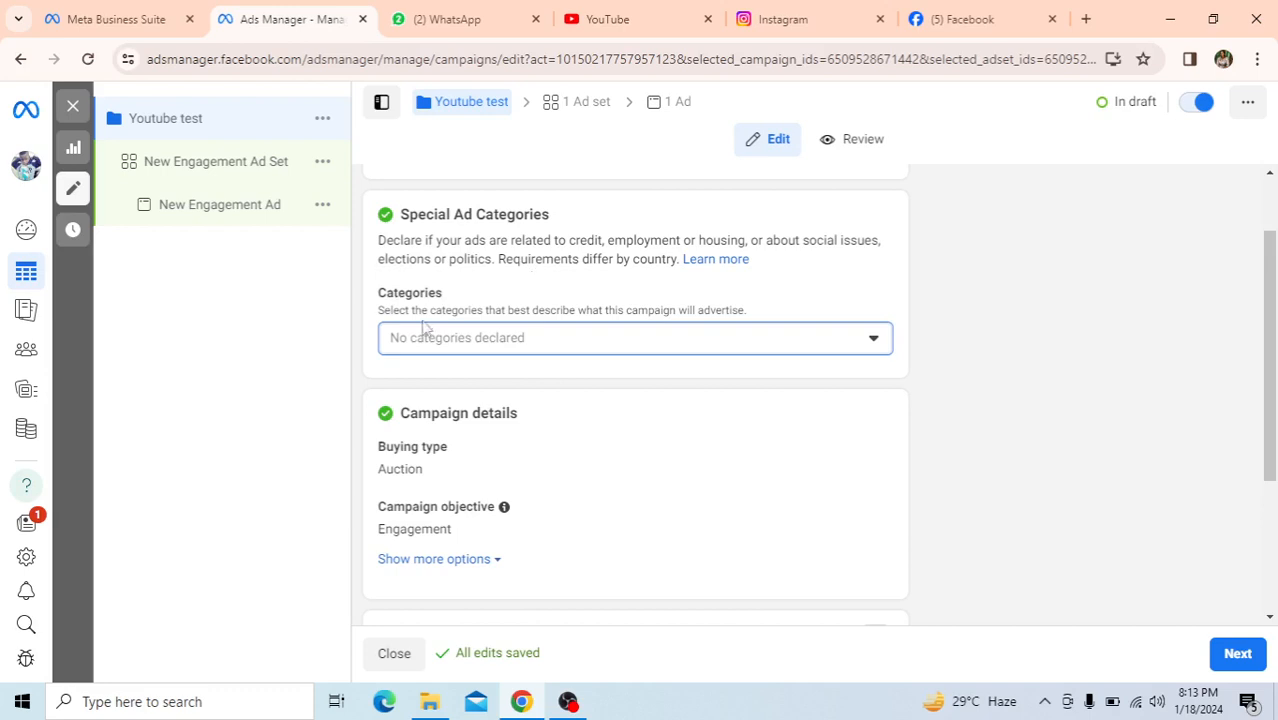
scroll(588, 277, up, 1)
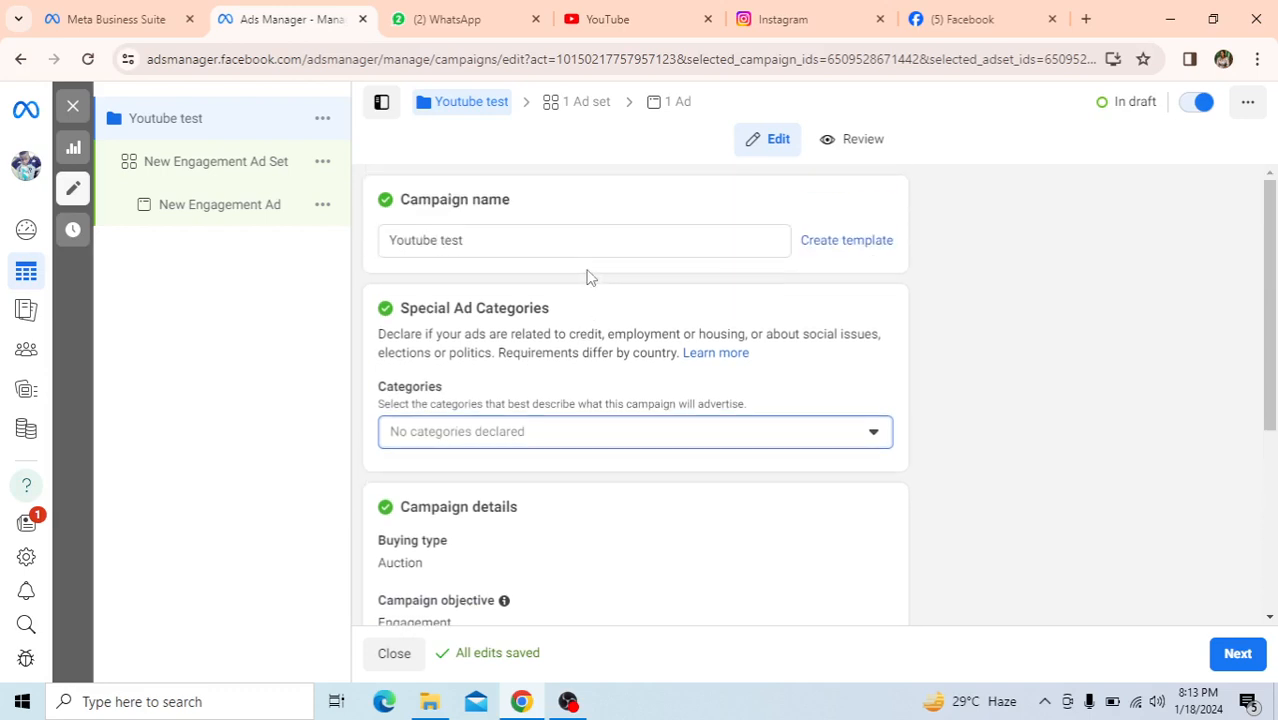
- Open the buying type and campaign objective for editing in the campaign details and review their options, keeping Auction and Engagement
scroll(608, 308, down, 3)
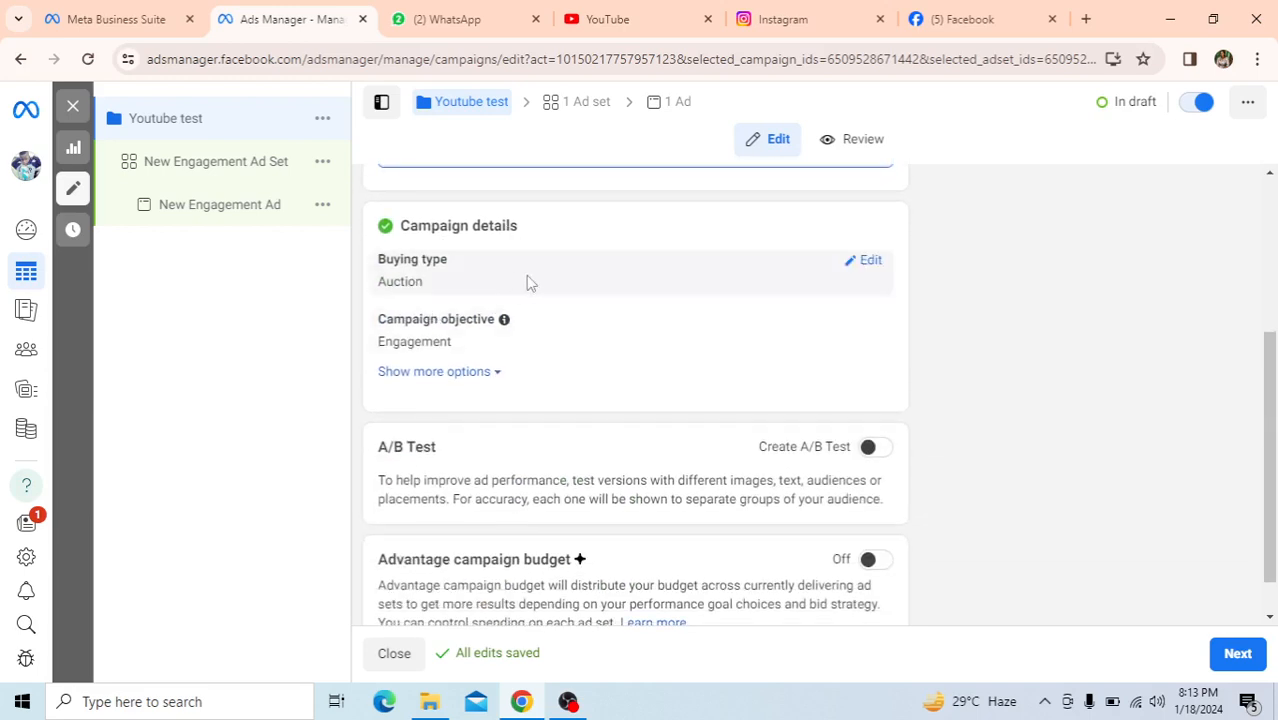
click(869, 261)
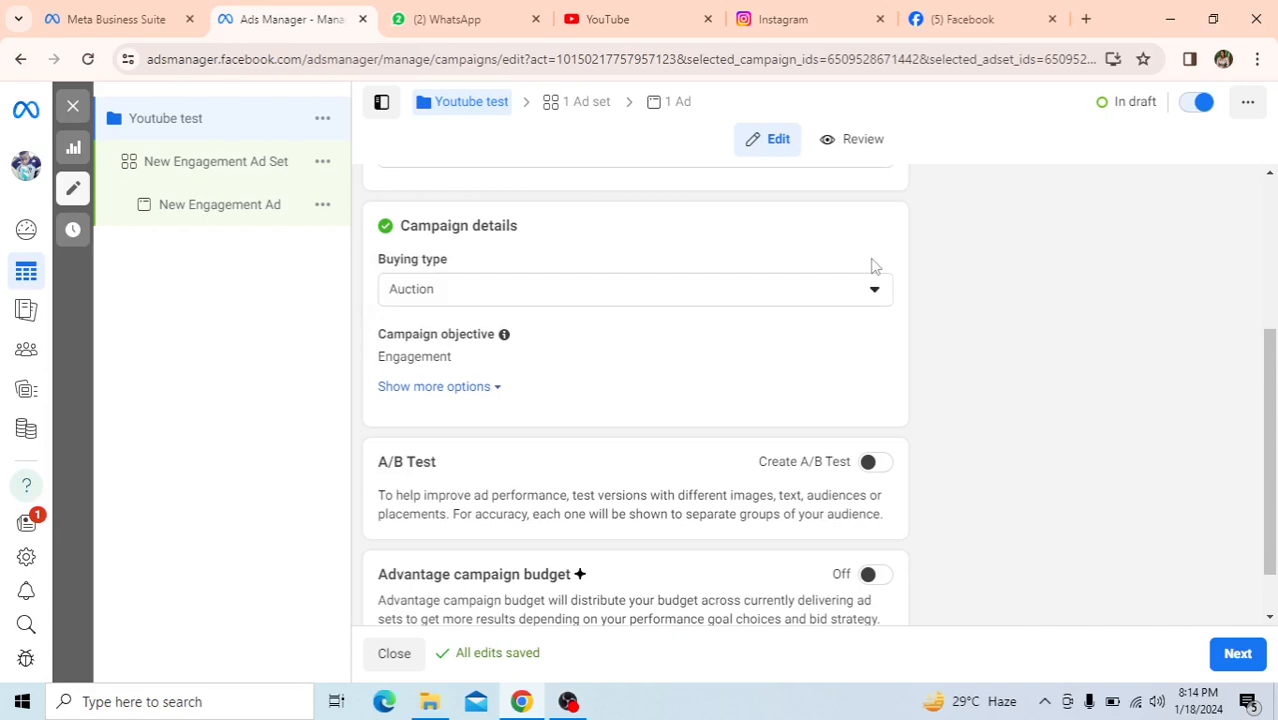
click(873, 298)
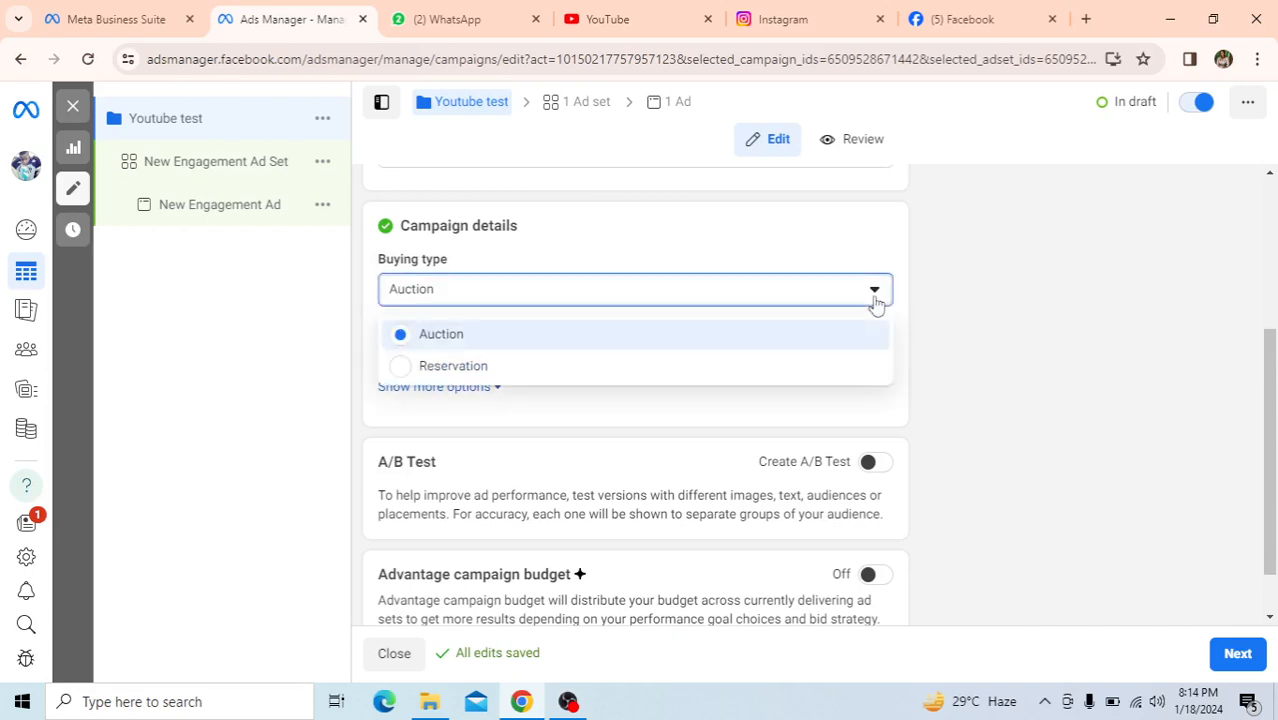
click(879, 297)
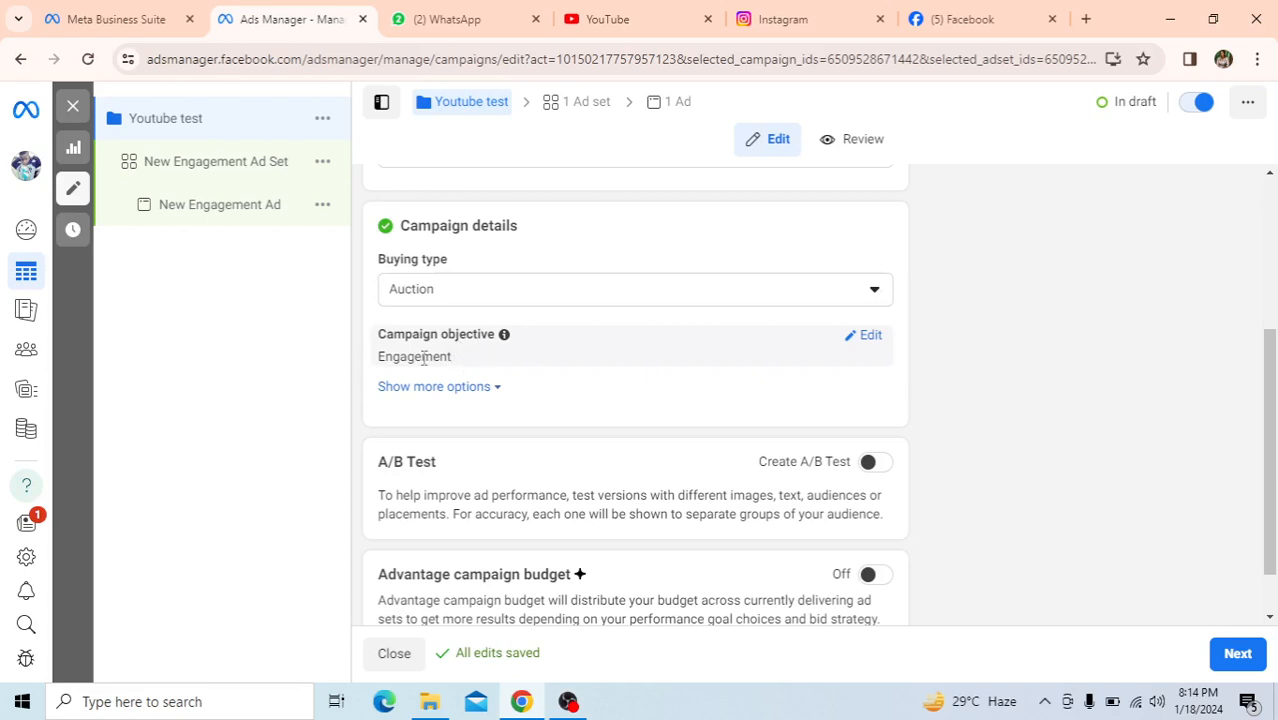
click(871, 337)
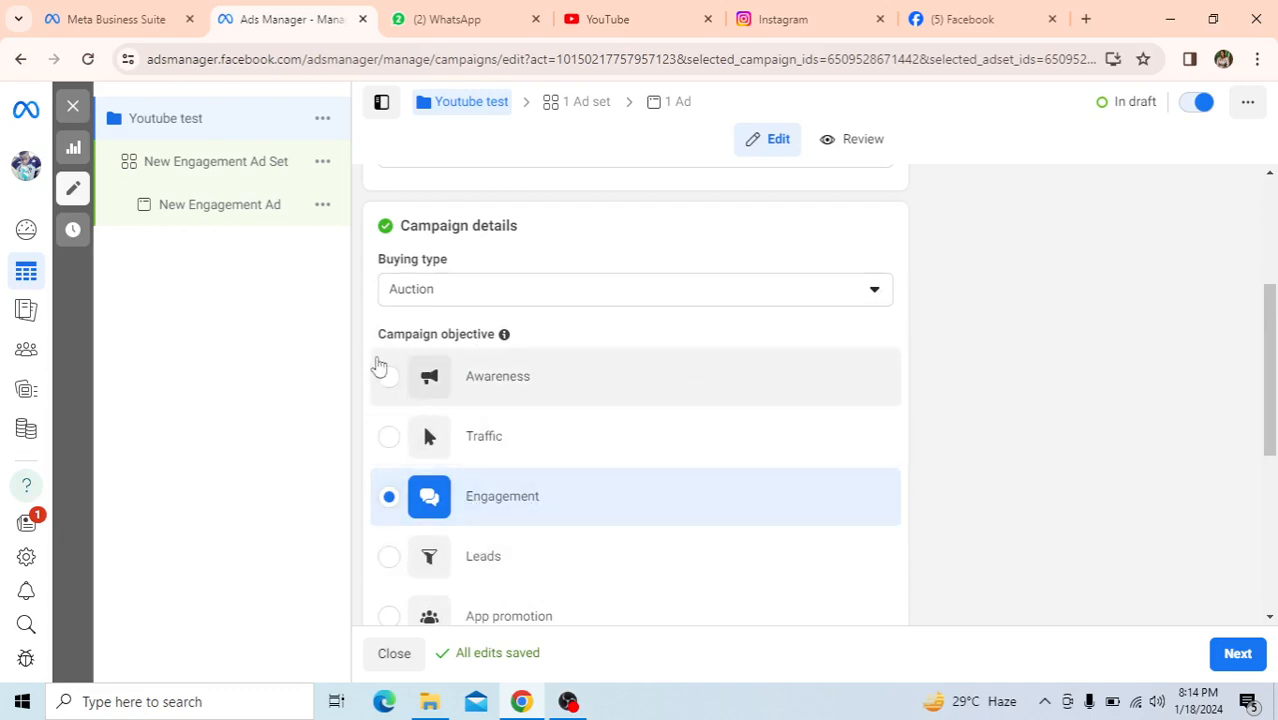
scroll(644, 372, down, 1)
scroll(644, 372, down, 3)
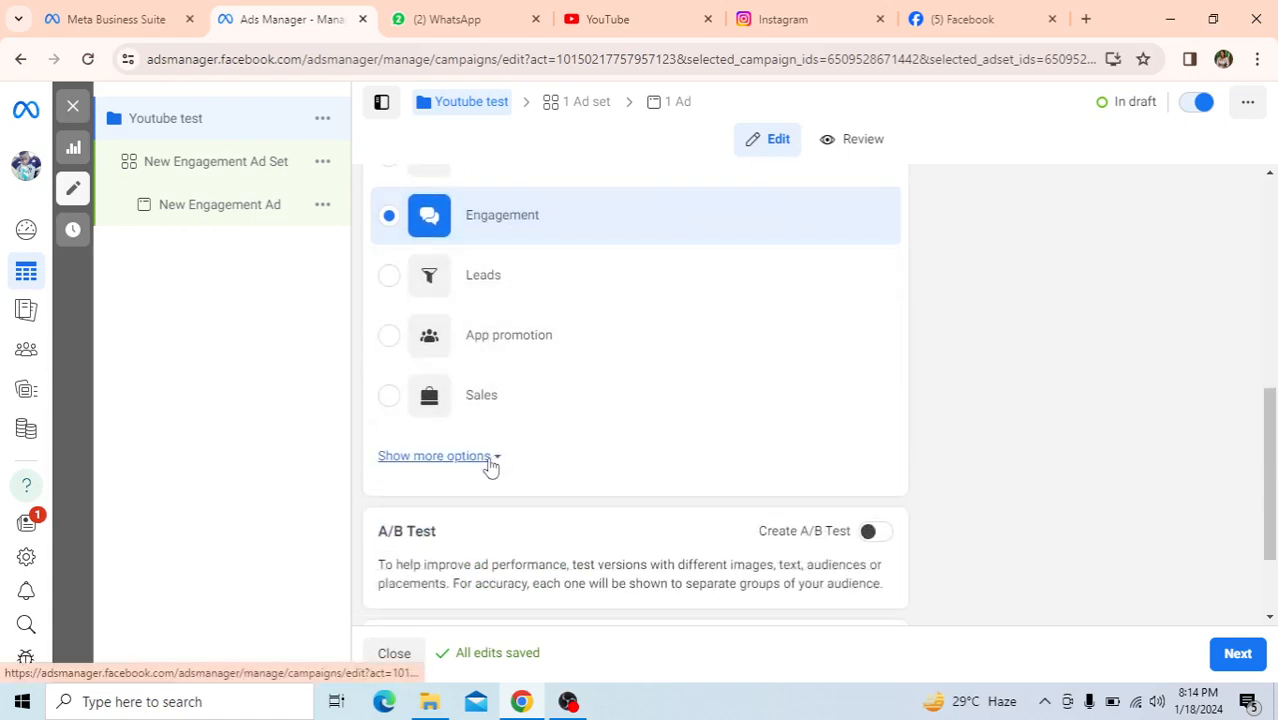
- Show the additional campaign detail options and open the campaign spending limit for editing
click(495, 457)
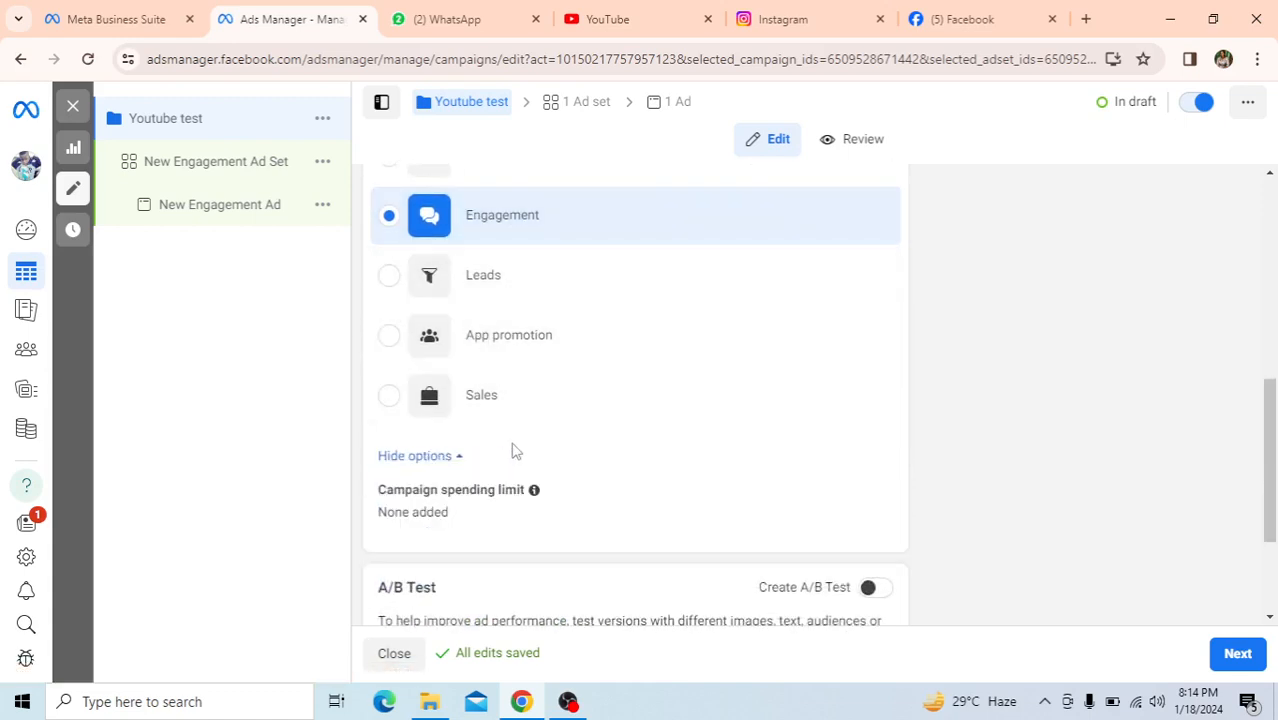
scroll(515, 452, down, 1)
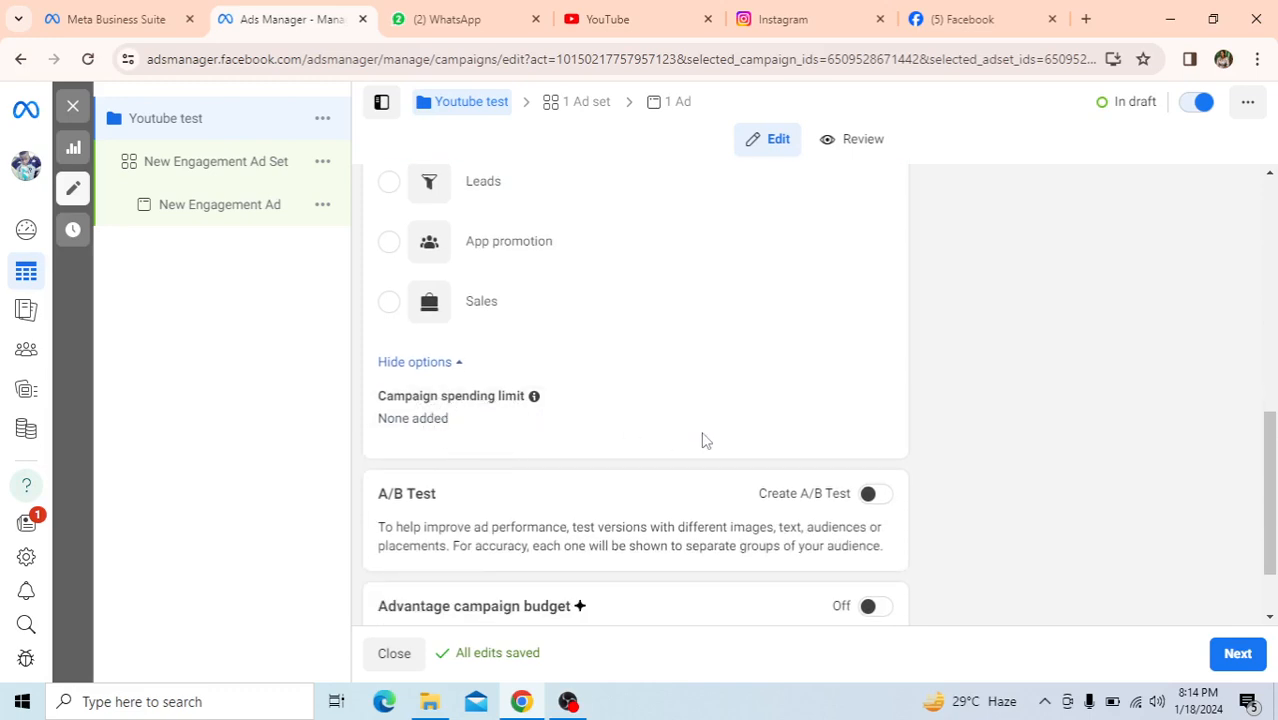
click(869, 399)
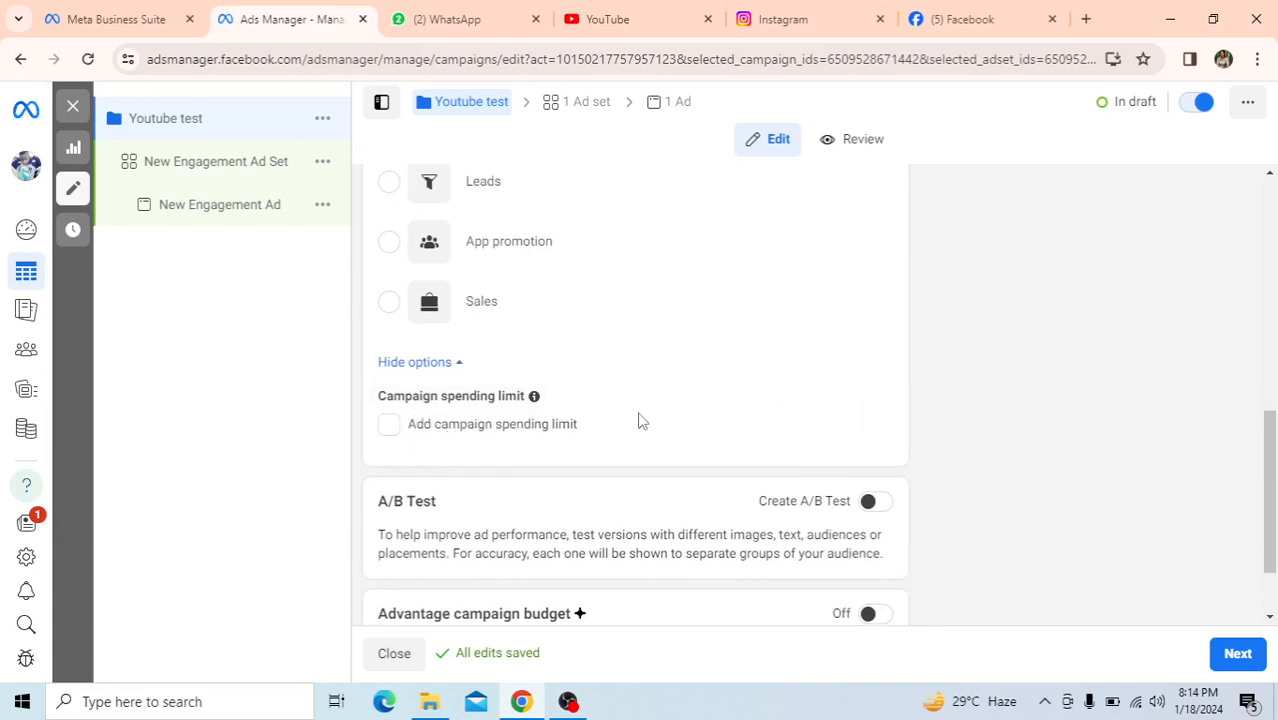
- Continue to the ad set level without enabling A/B Test or Advantage campaign budget, and confirm the daily budget amount
scroll(695, 416, down, 1)
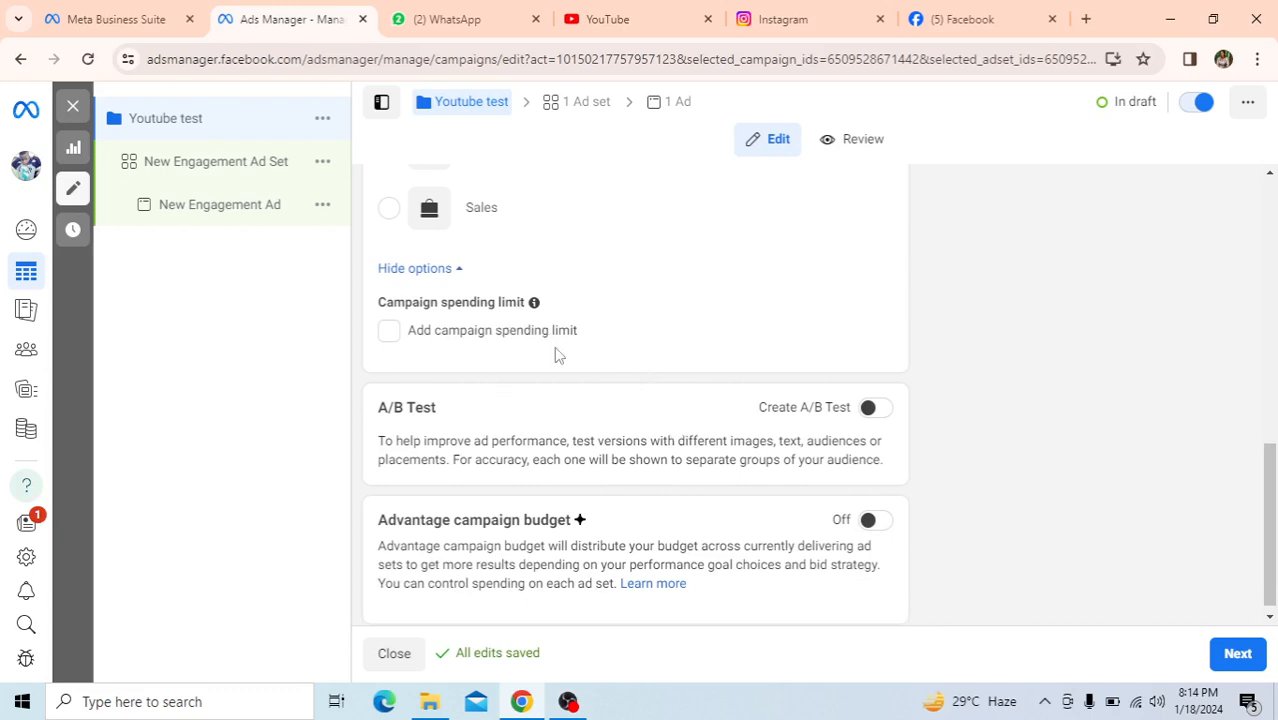
scroll(539, 362, down, 1)
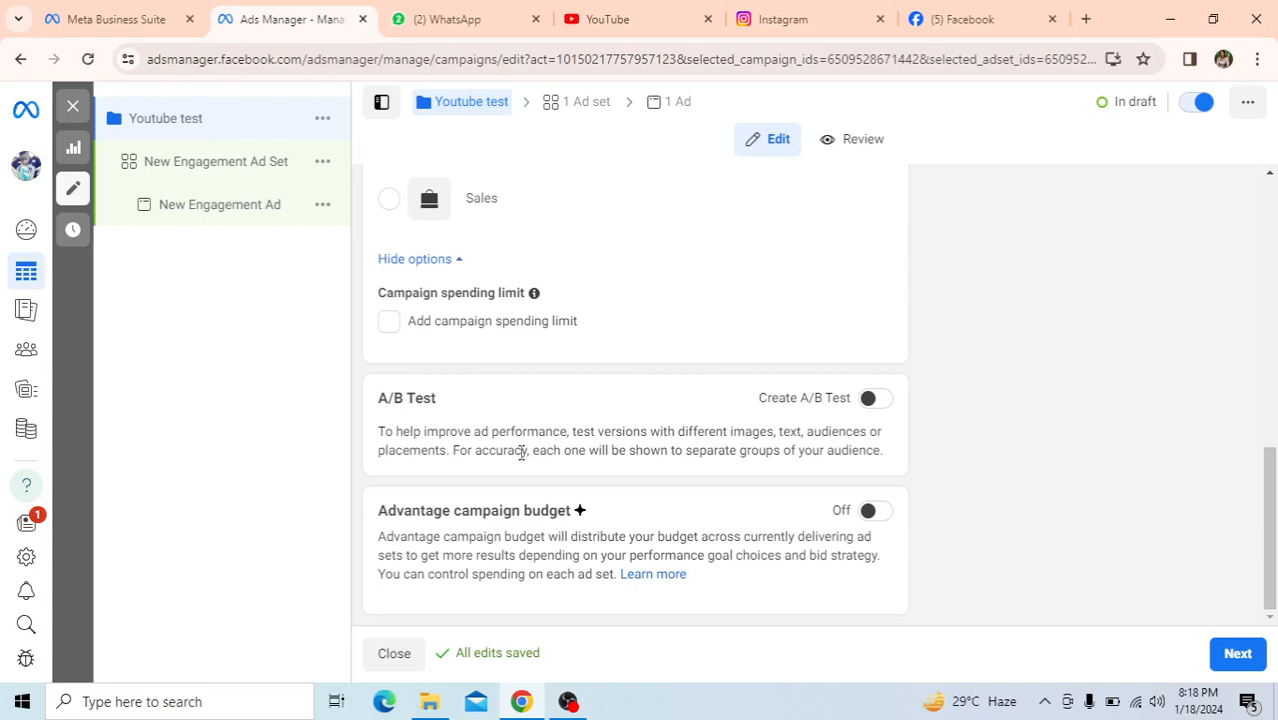
scroll(654, 429, up, 4)
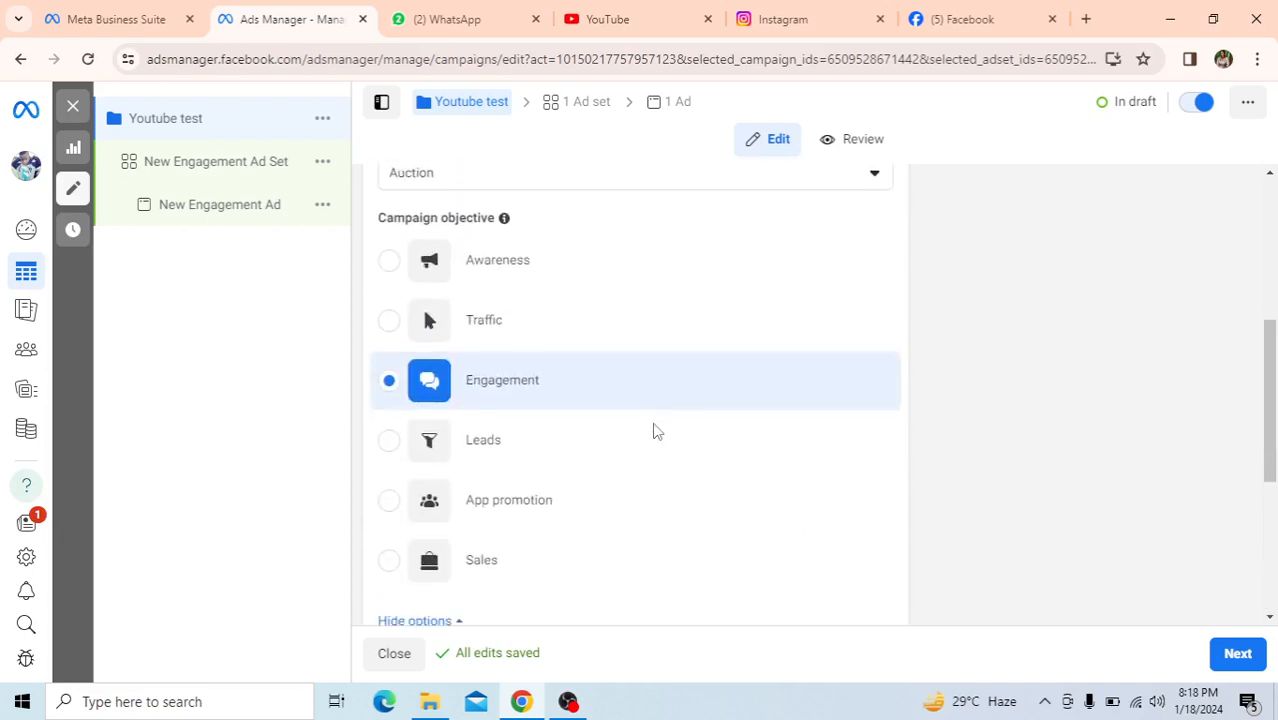
scroll(654, 431, down, 1)
scroll(652, 432, up, 2)
scroll(652, 430, down, 5)
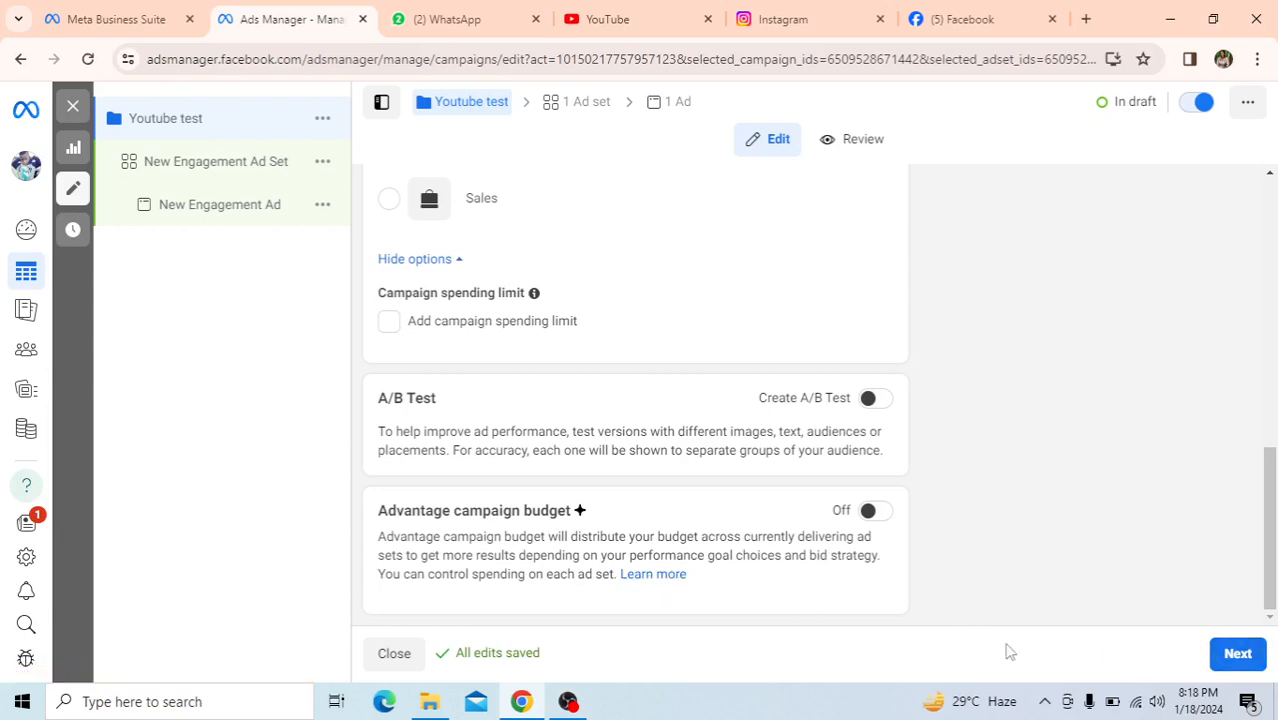
click(1238, 655)
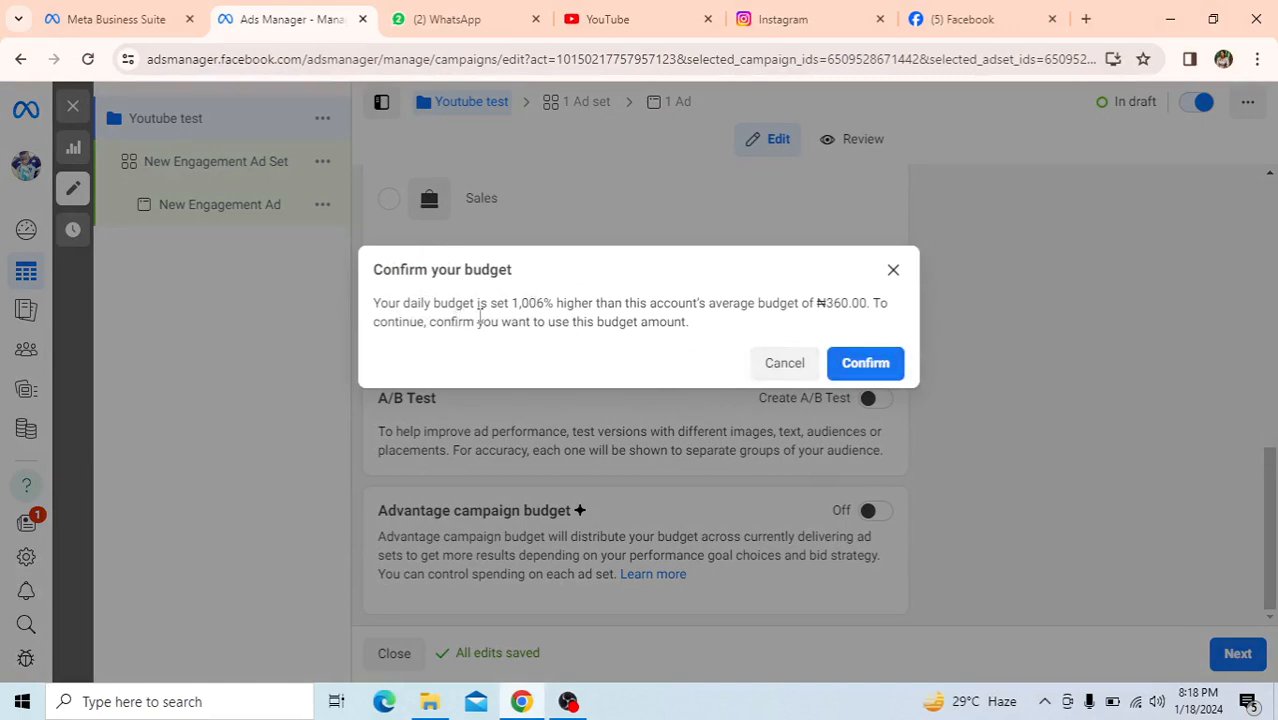
click(569, 703)
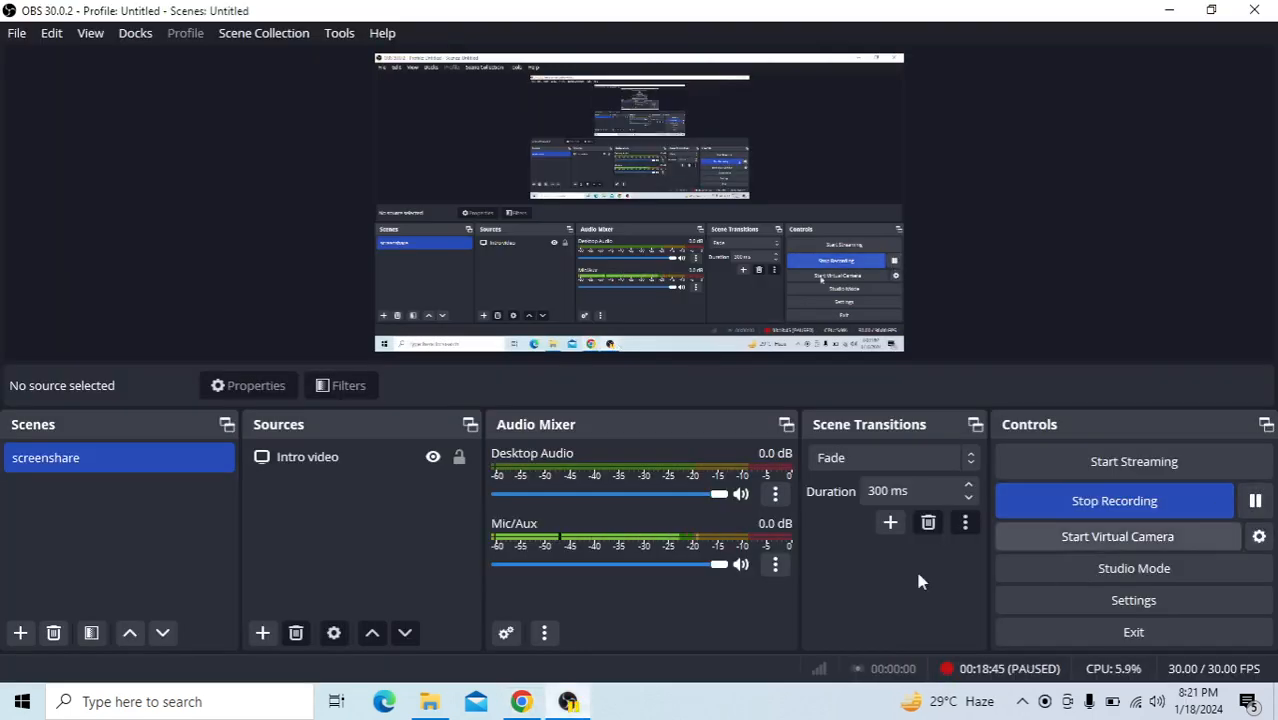
click(521, 701)
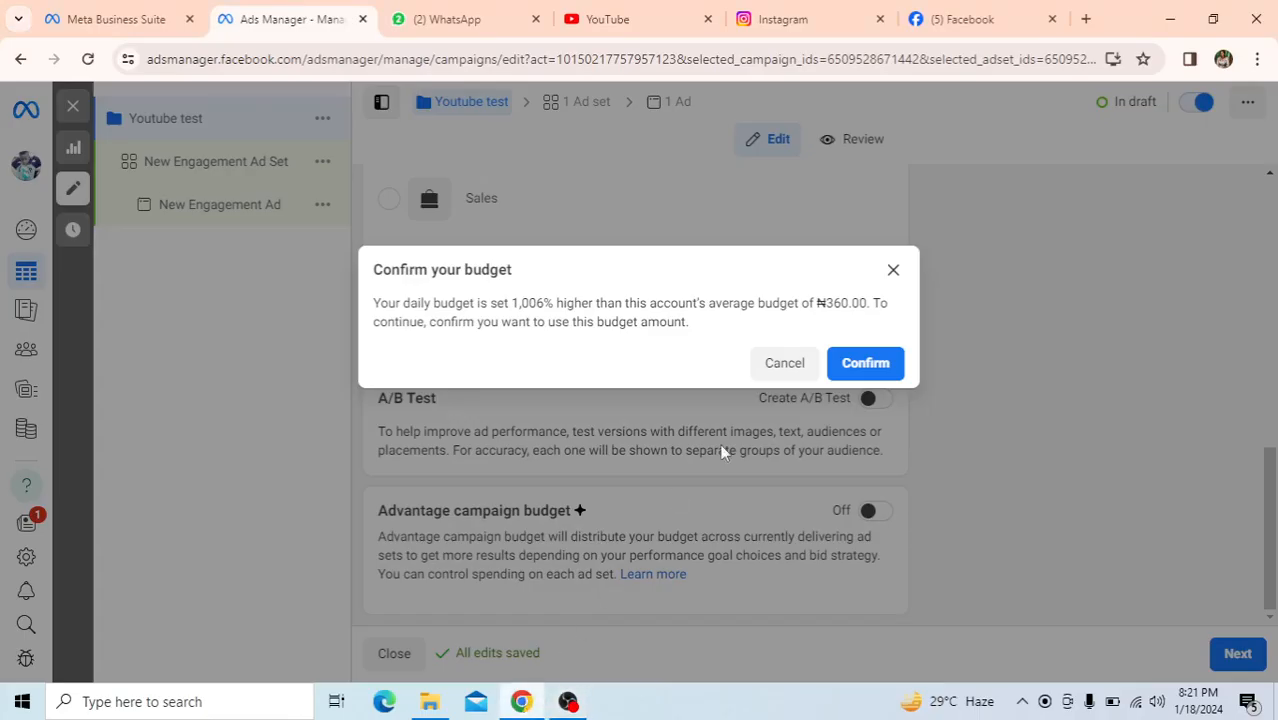
click(855, 362)
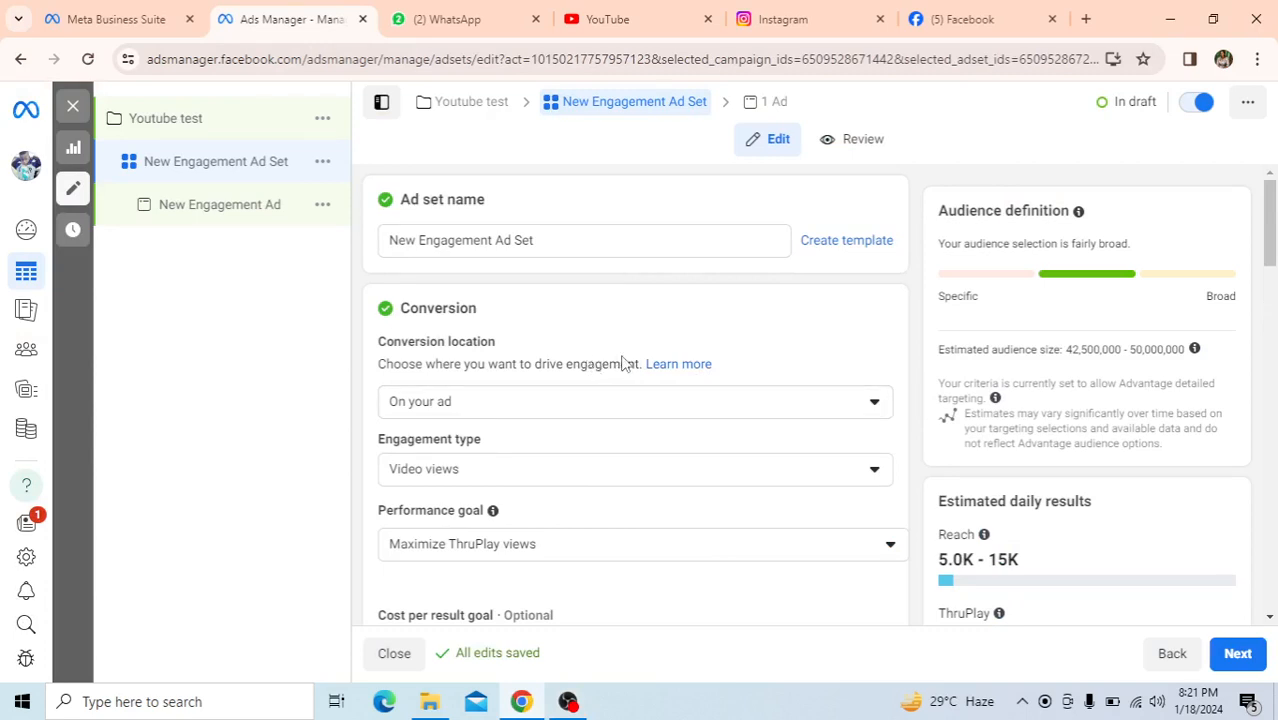
- Replace the default ad set name with "Youtube test"
scroll(578, 362, down, 5)
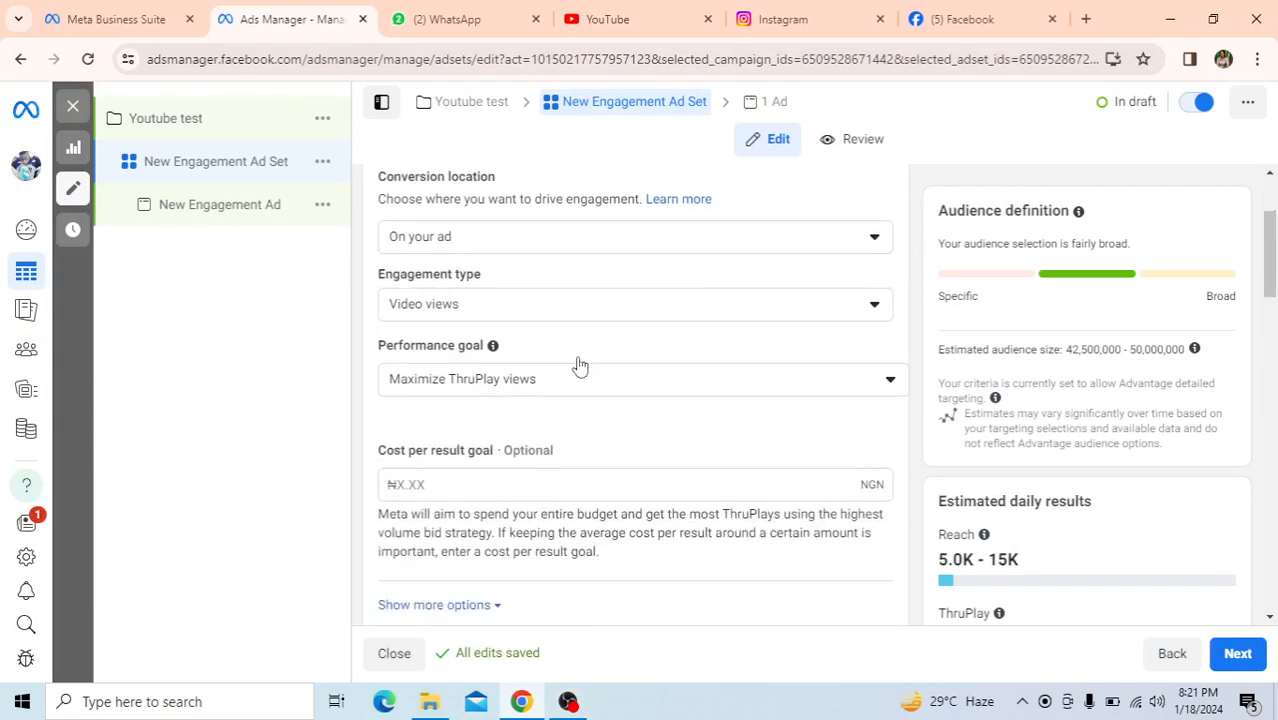
scroll(578, 362, up, 5)
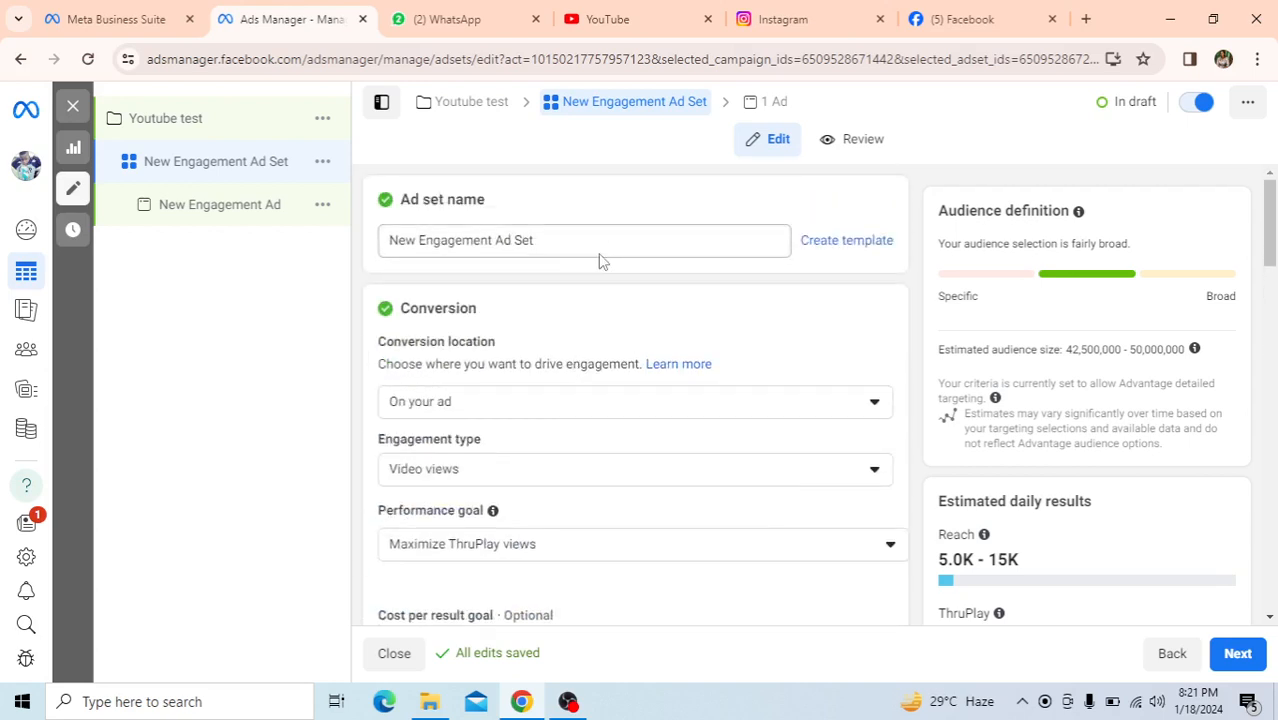
click(547, 240)
drag(547, 240, 368, 270)
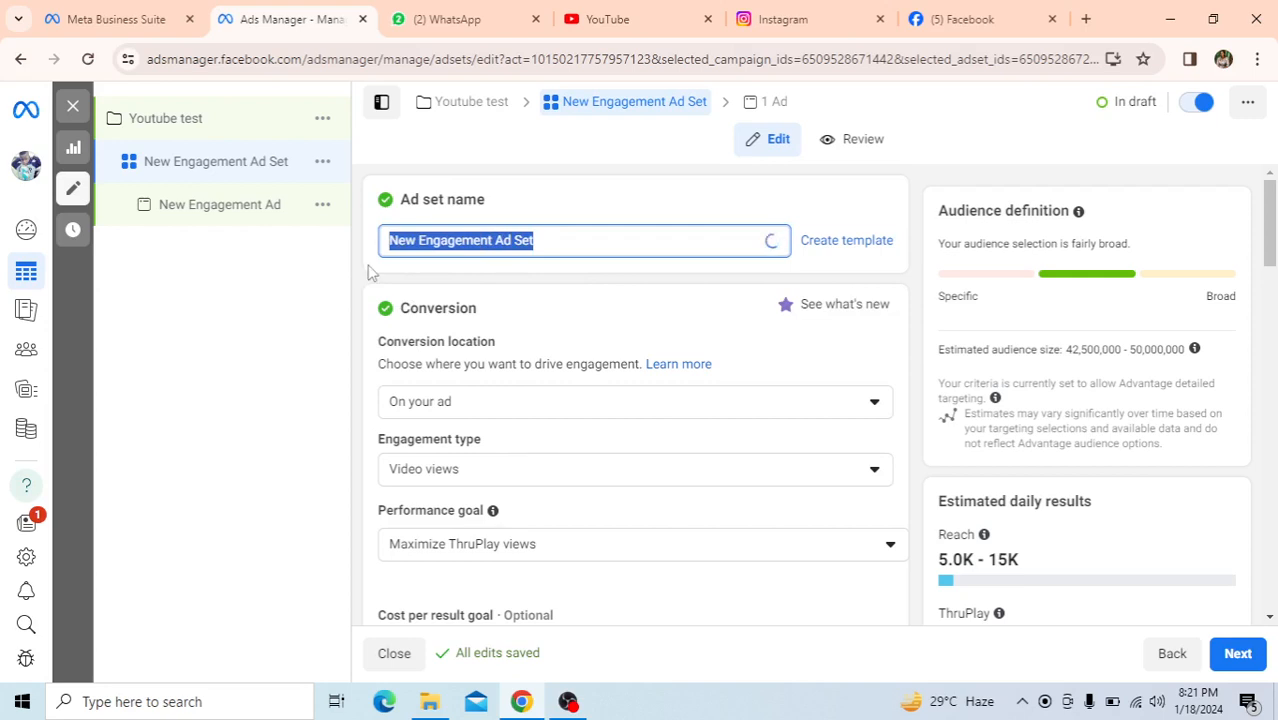
text(YOUT)
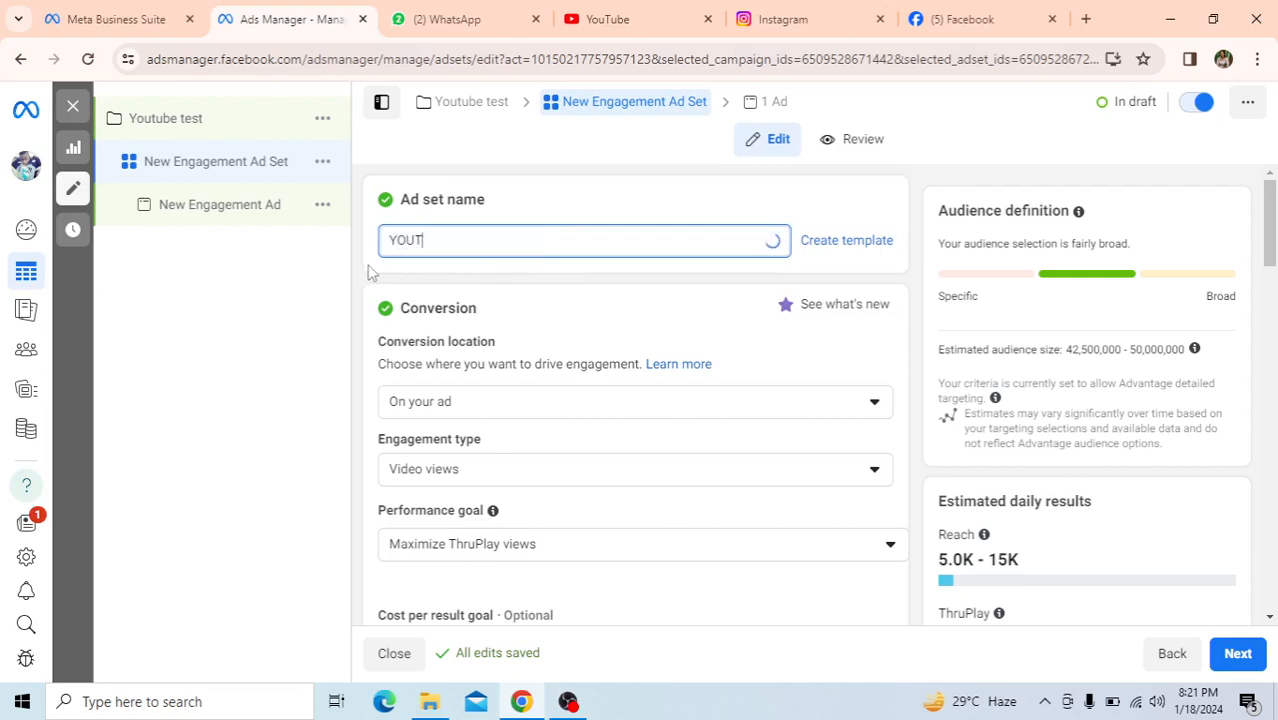
key(BackSpace)
key(BackSpace)
key(BackSpace)
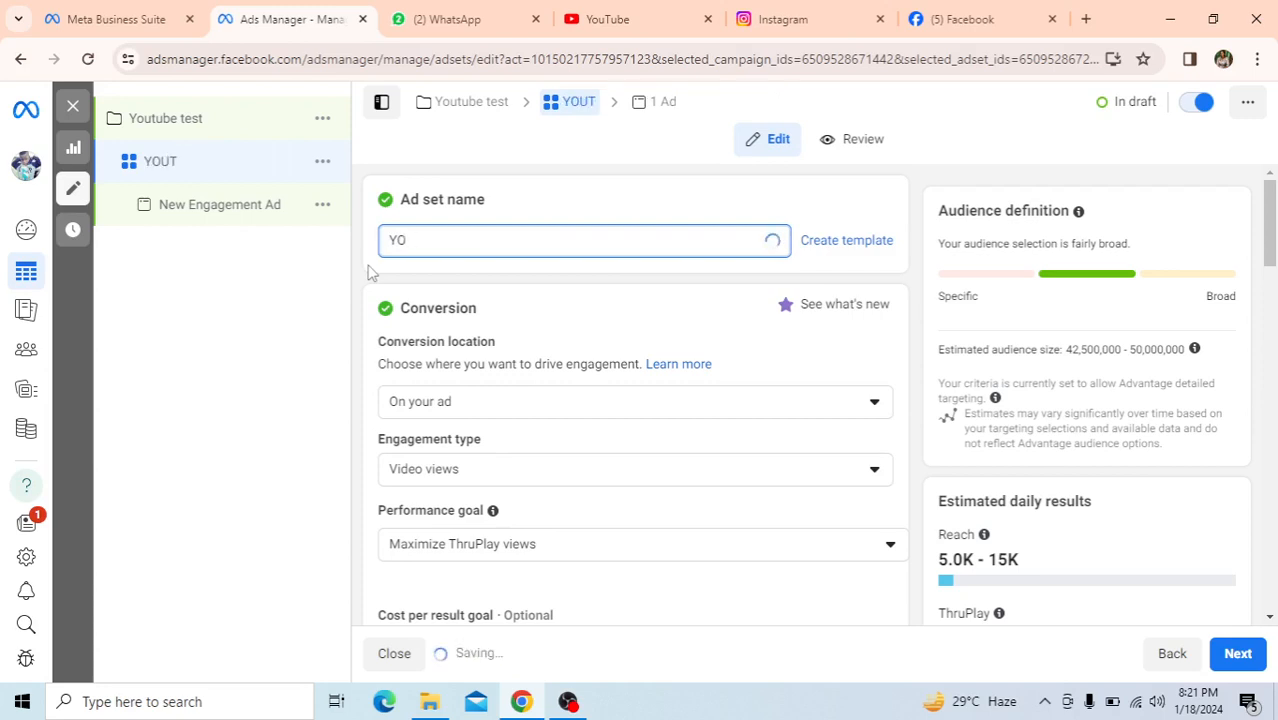
text(ou)
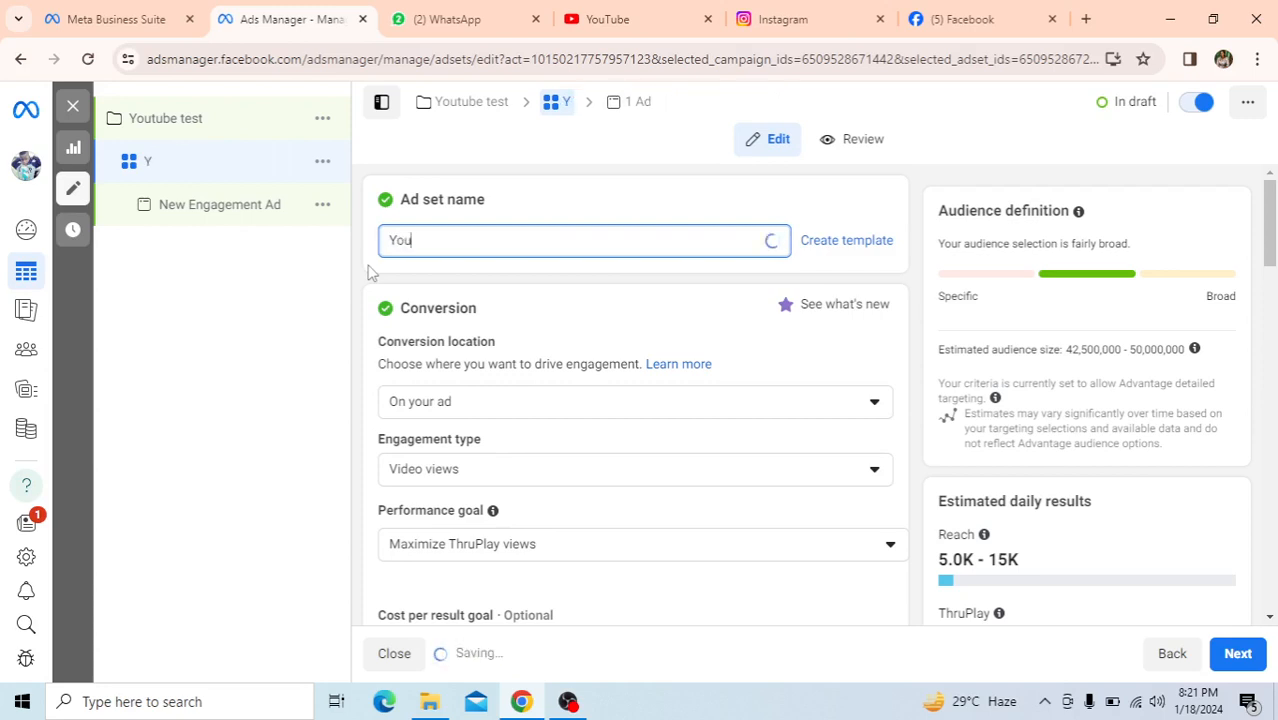
text(tube)
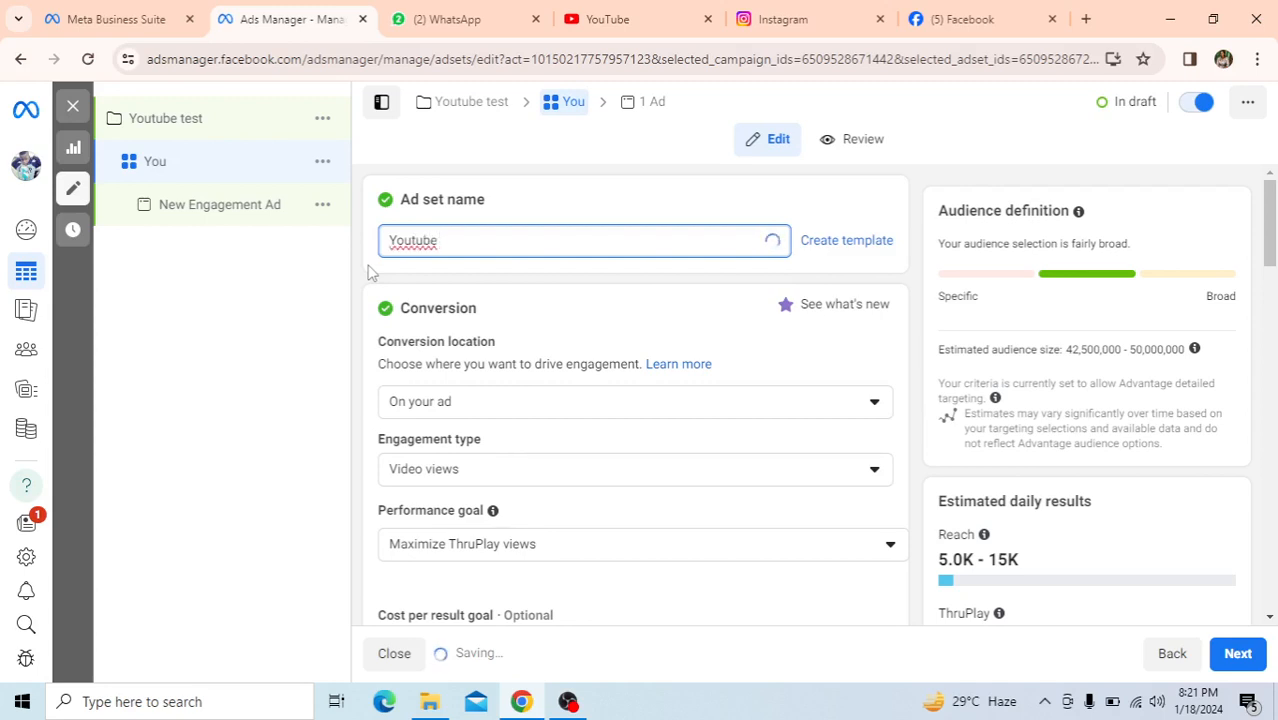
text( test)
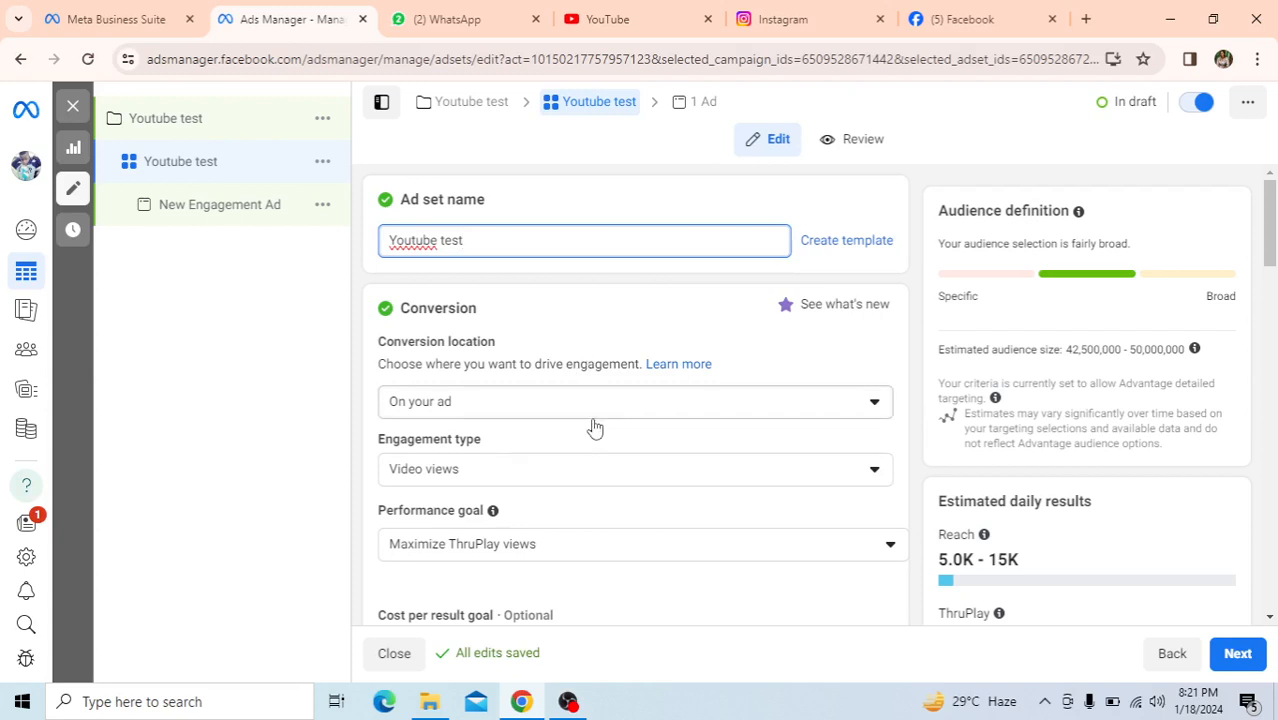
- Set the ad set's conversion location to Facebook Page and recheck the other available locations without changing it
click(875, 406)
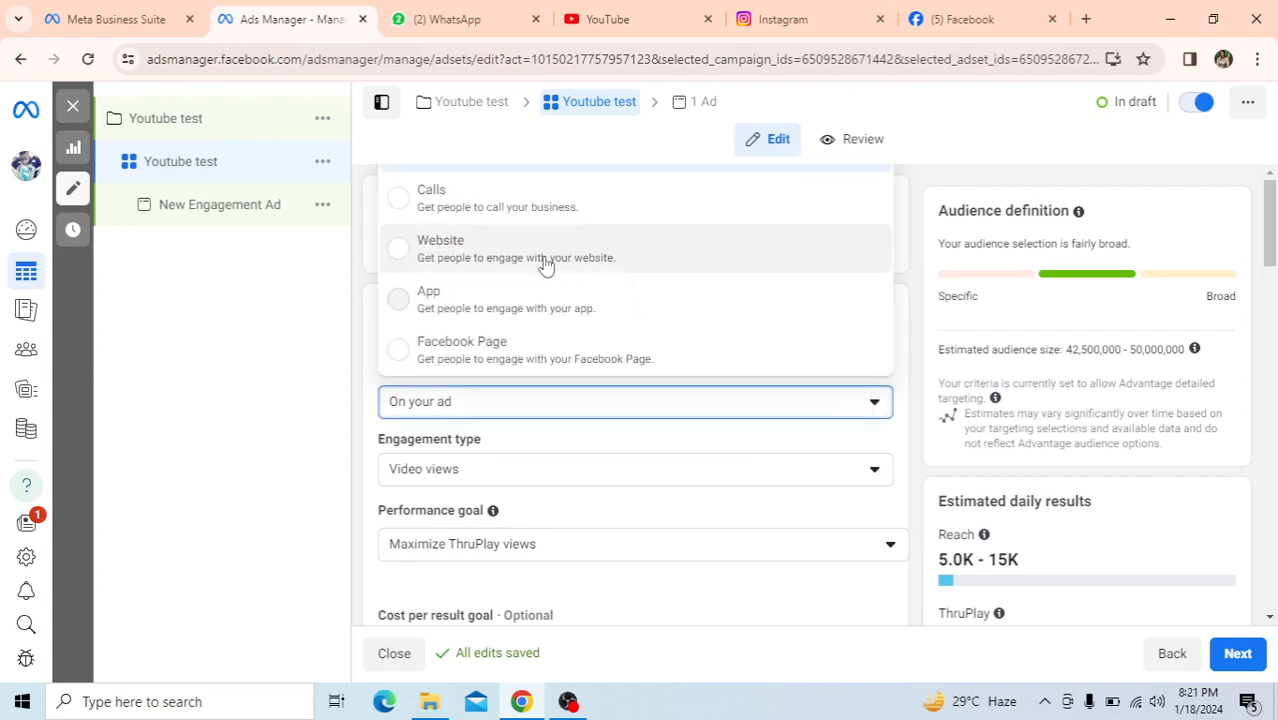
scroll(535, 261, down, 3)
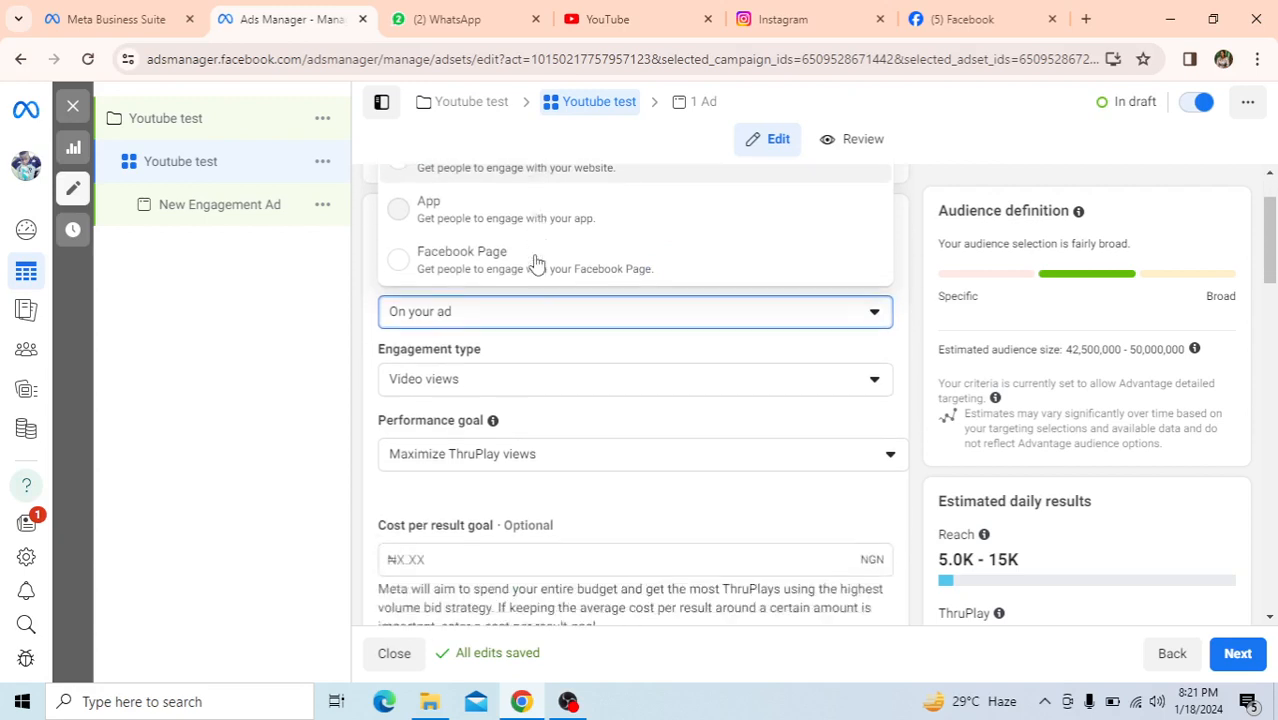
scroll(535, 261, up, 3)
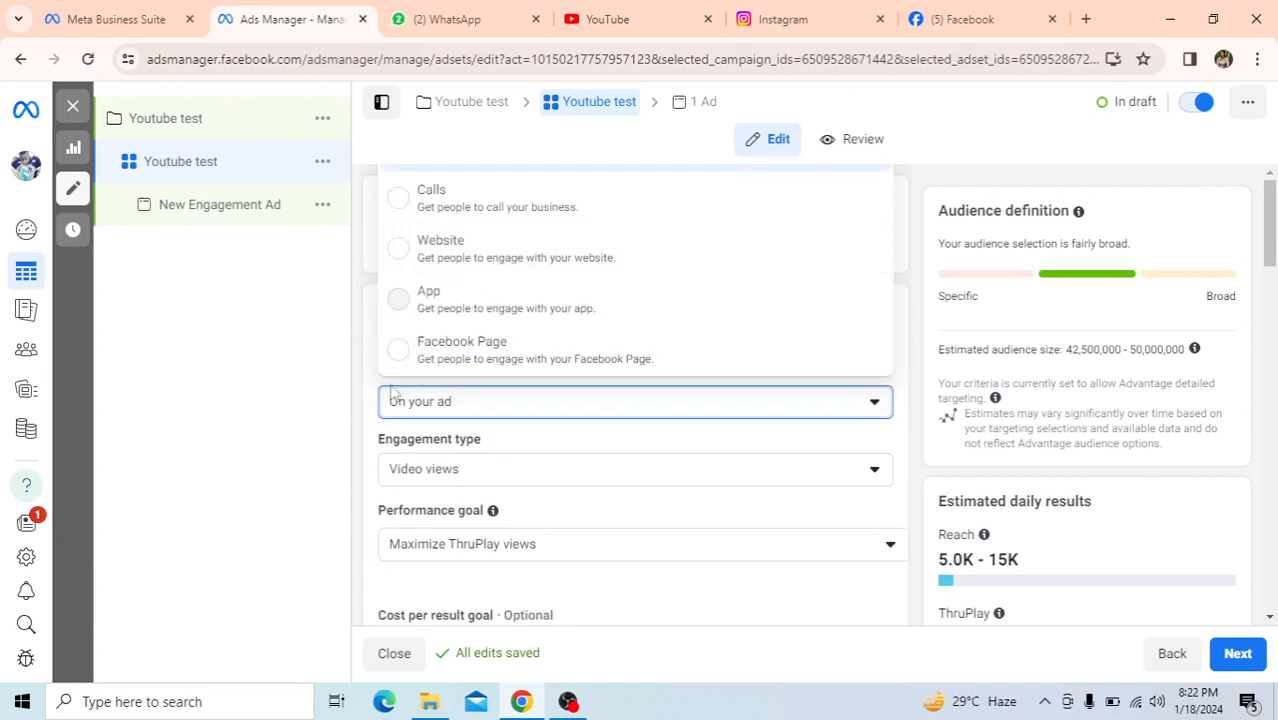
click(497, 340)
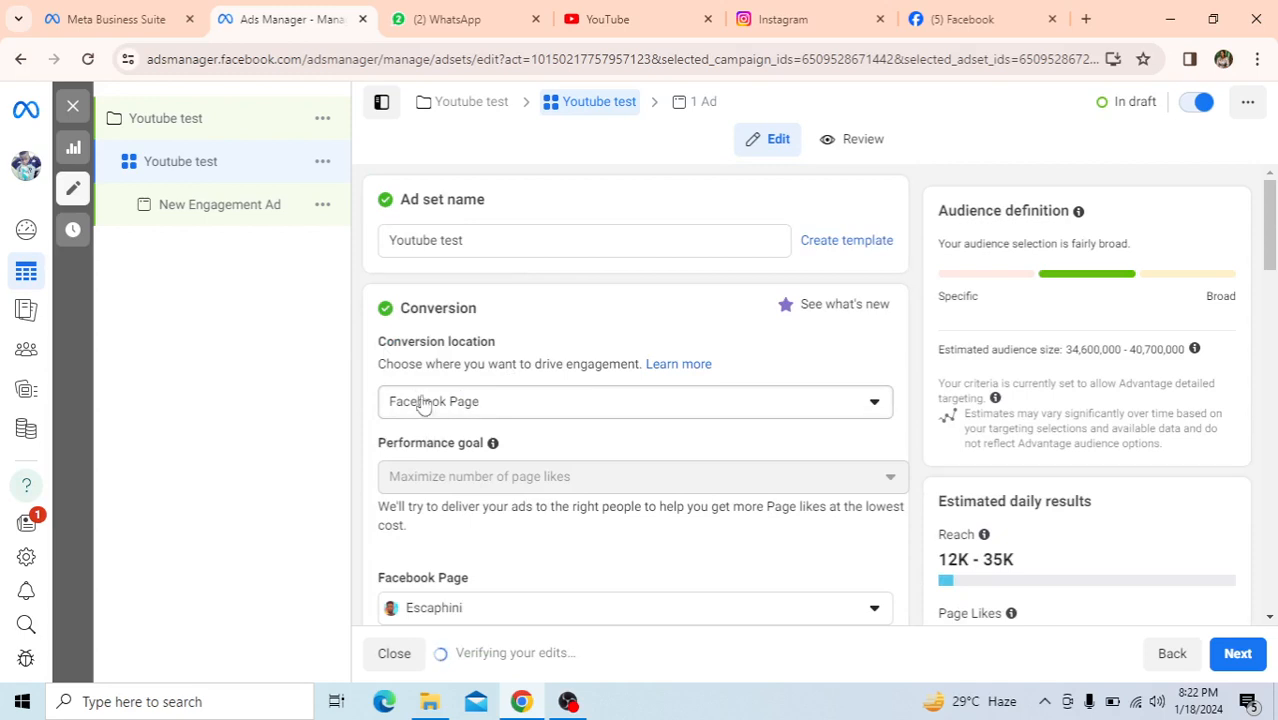
click(884, 411)
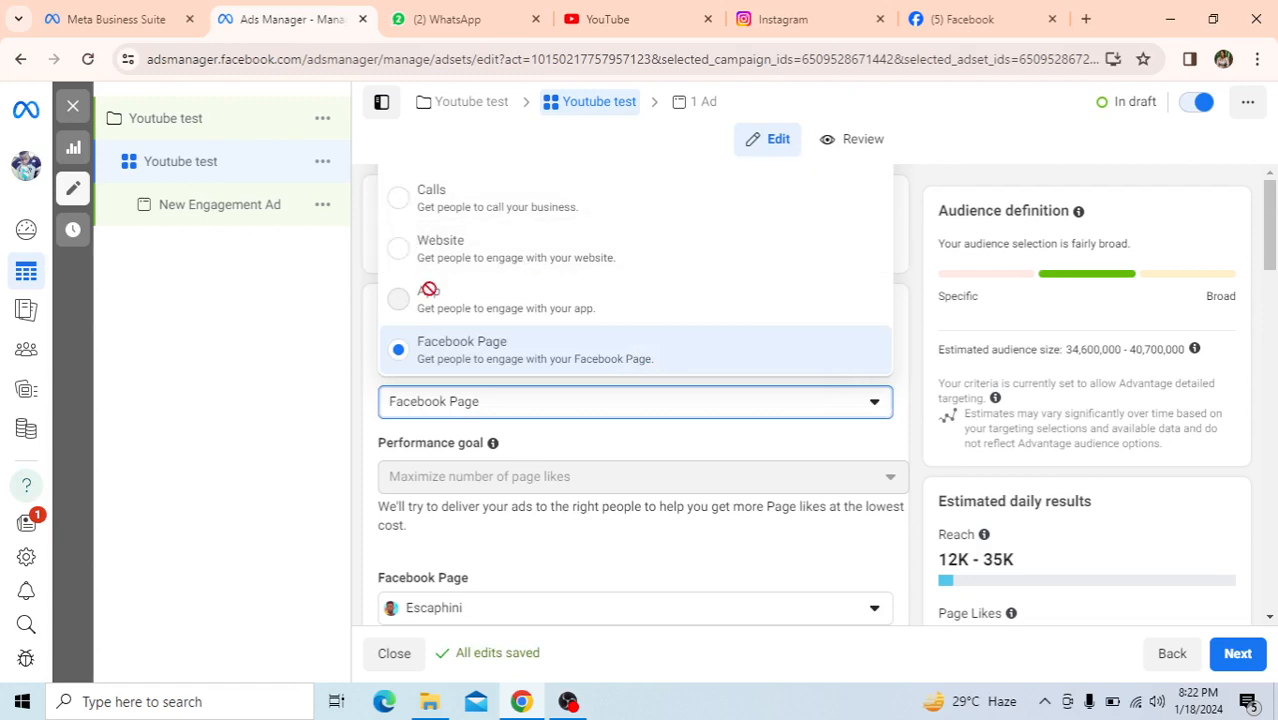
click(882, 411)
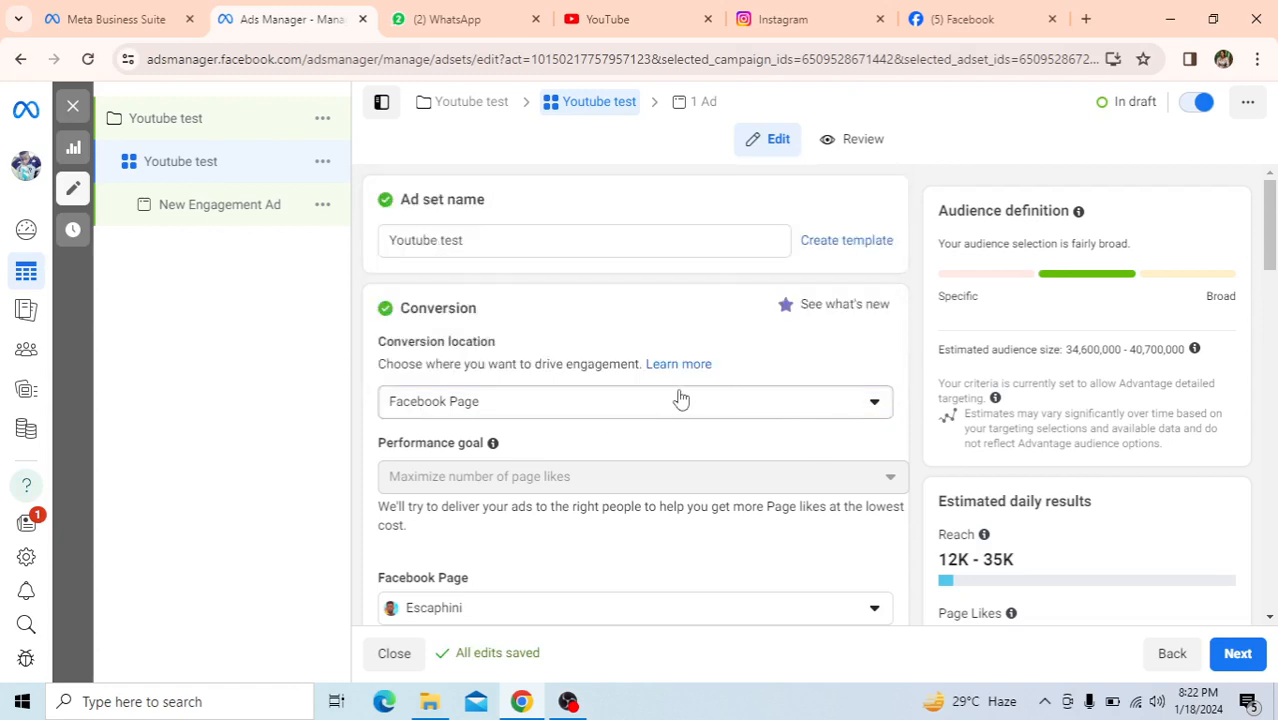
- Review the Facebook Pages available for the ad set, keeping the page already selected
scroll(671, 395, down, 1)
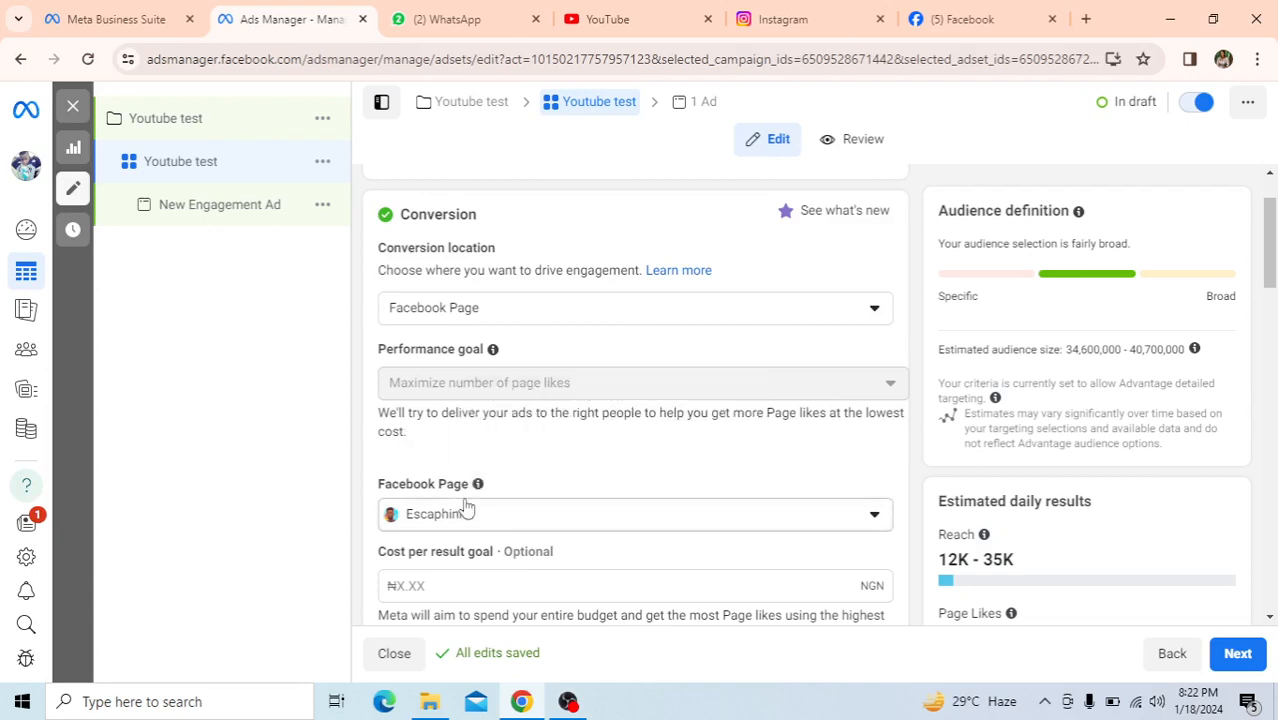
scroll(465, 500, down, 1)
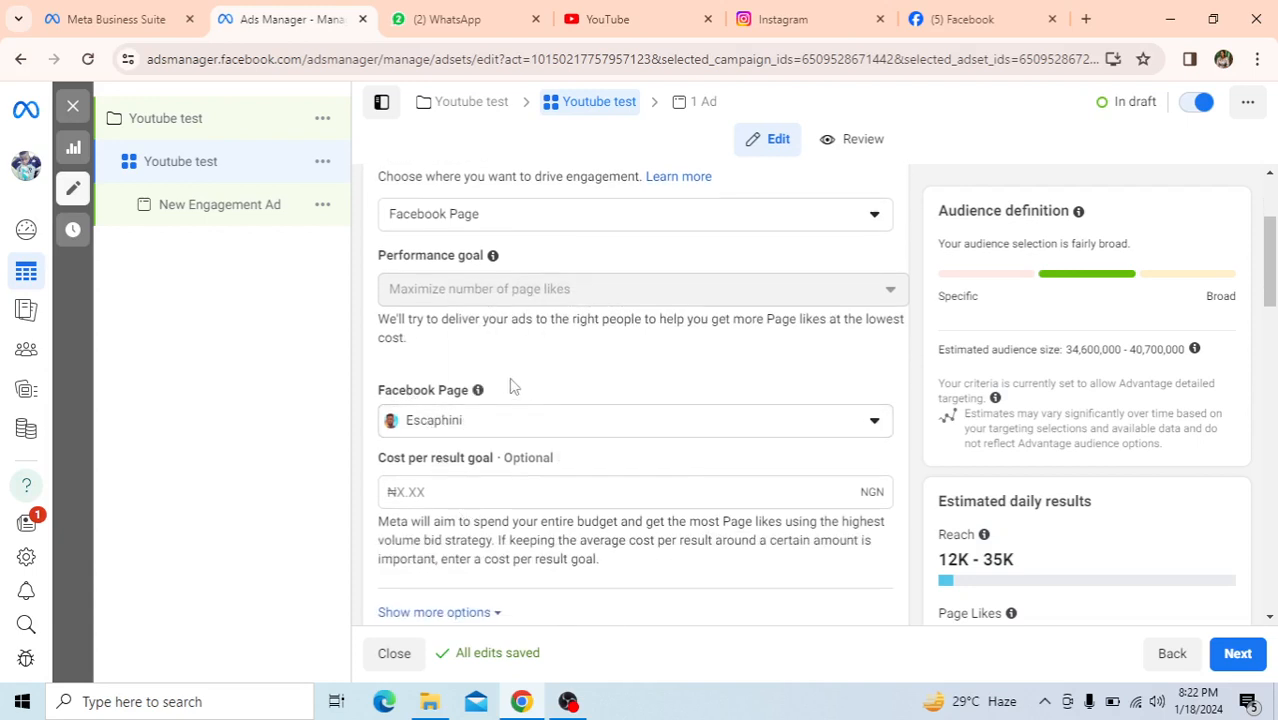
click(879, 429)
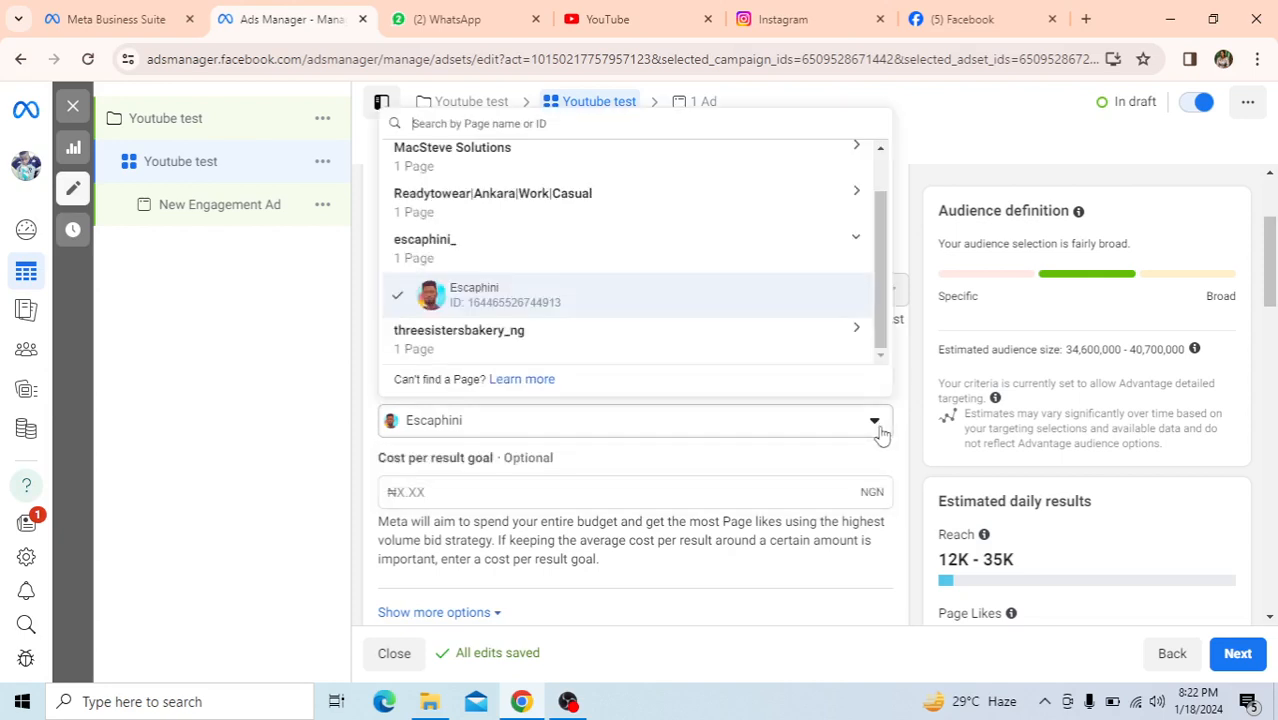
click(879, 429)
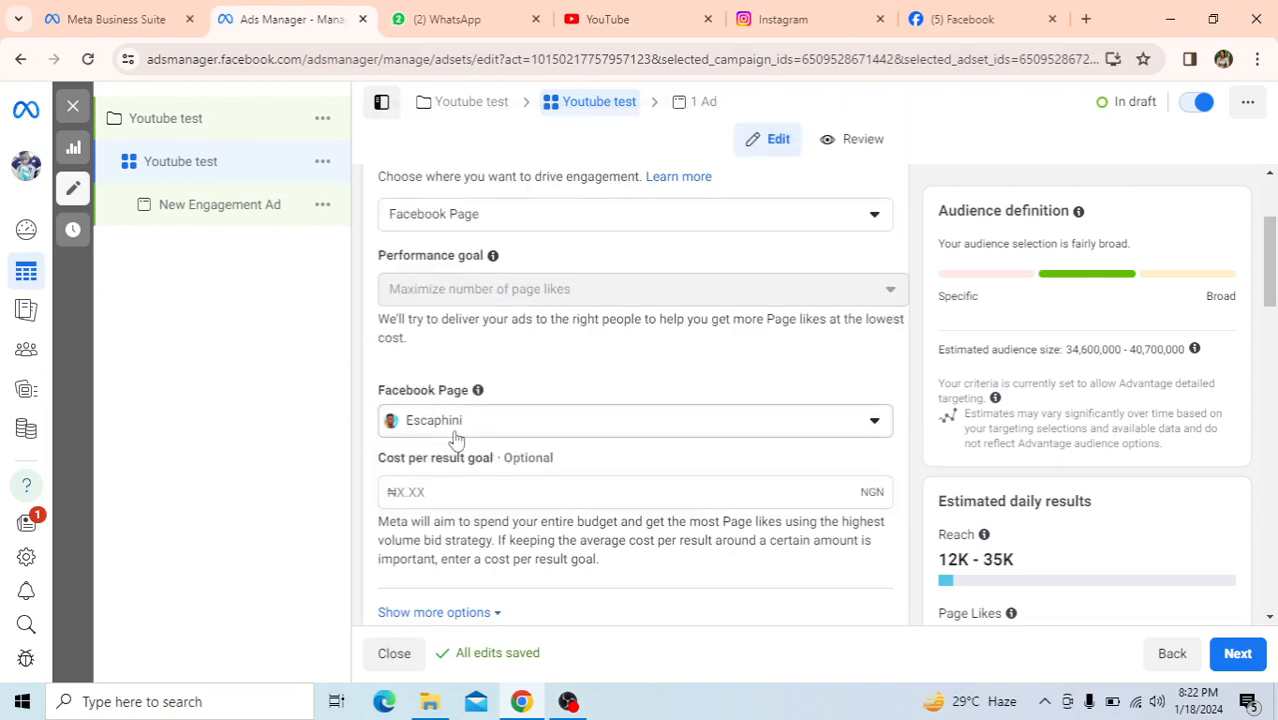
- Review the budget types in the ad set's budget and schedule section, keeping Daily Budget
scroll(460, 440, down, 1)
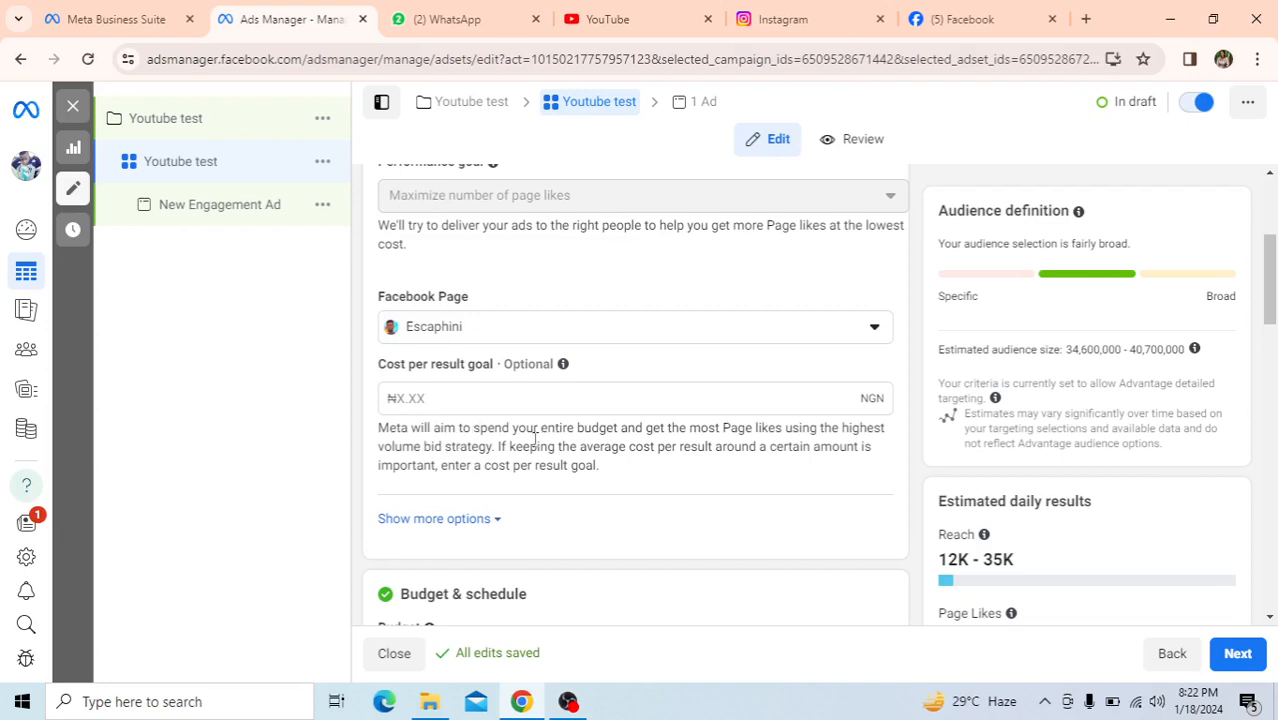
scroll(535, 438, down, 2)
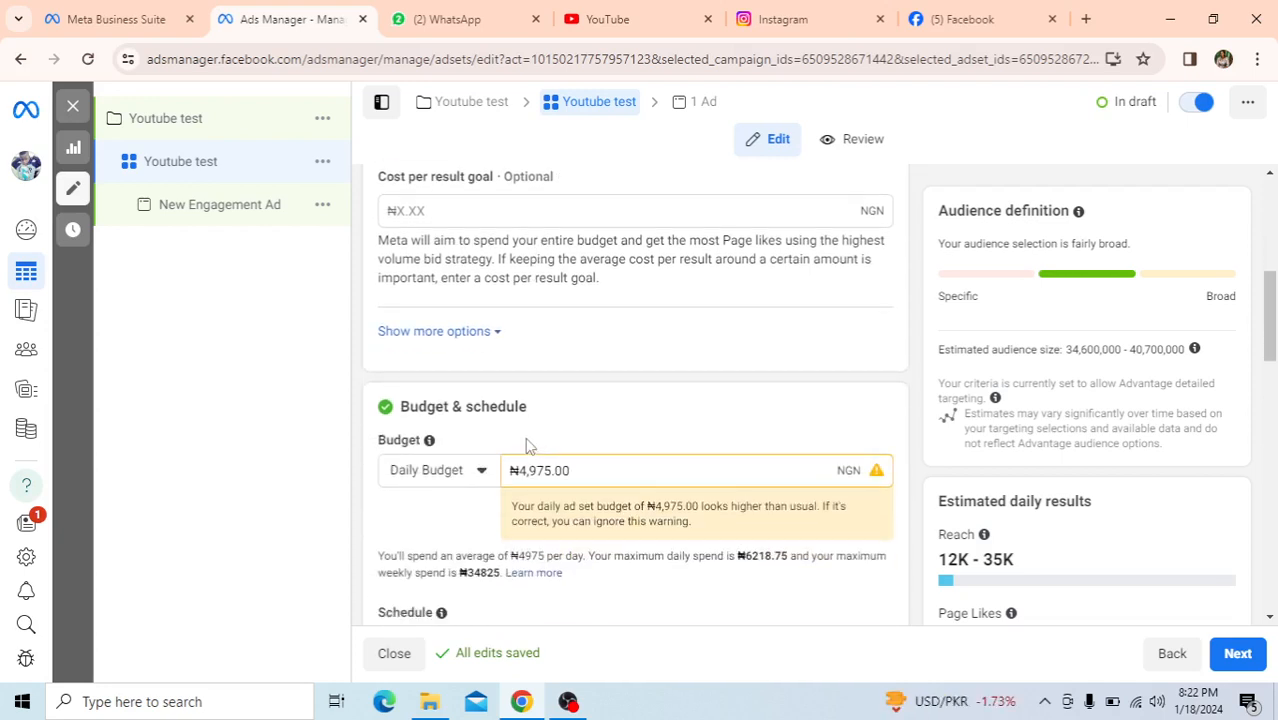
scroll(505, 415, down, 1)
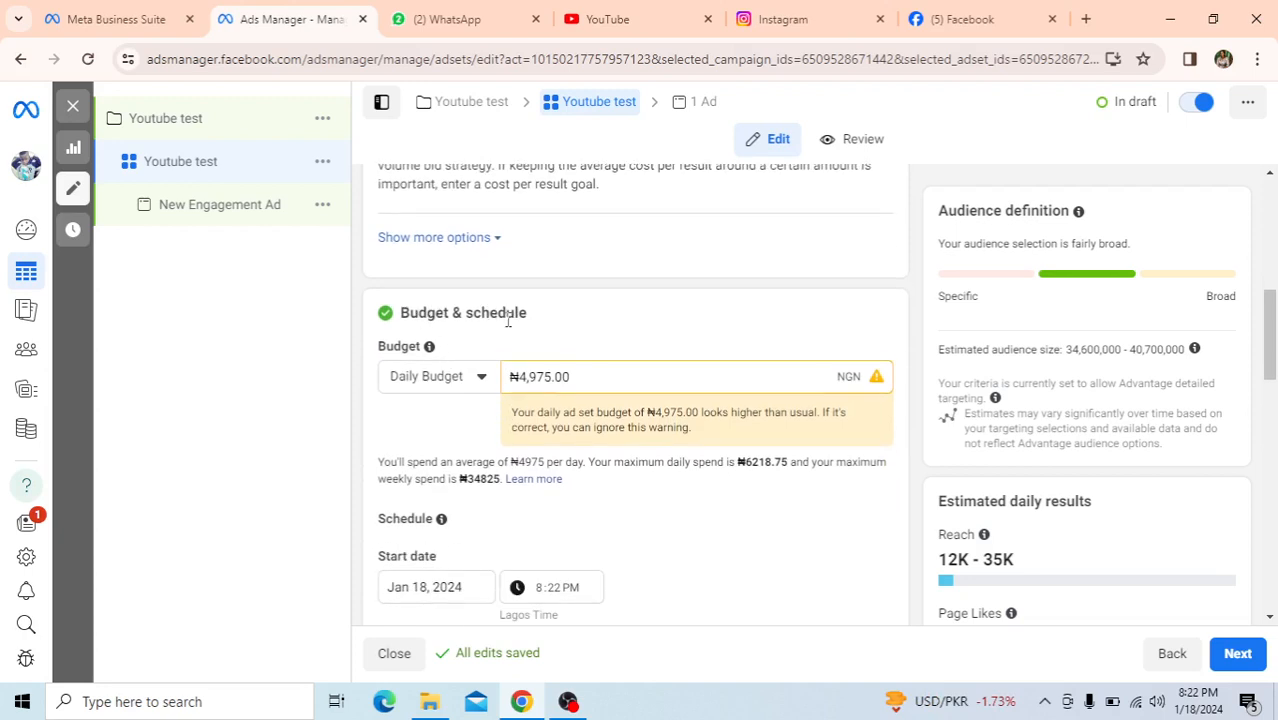
scroll(508, 318, down, 1)
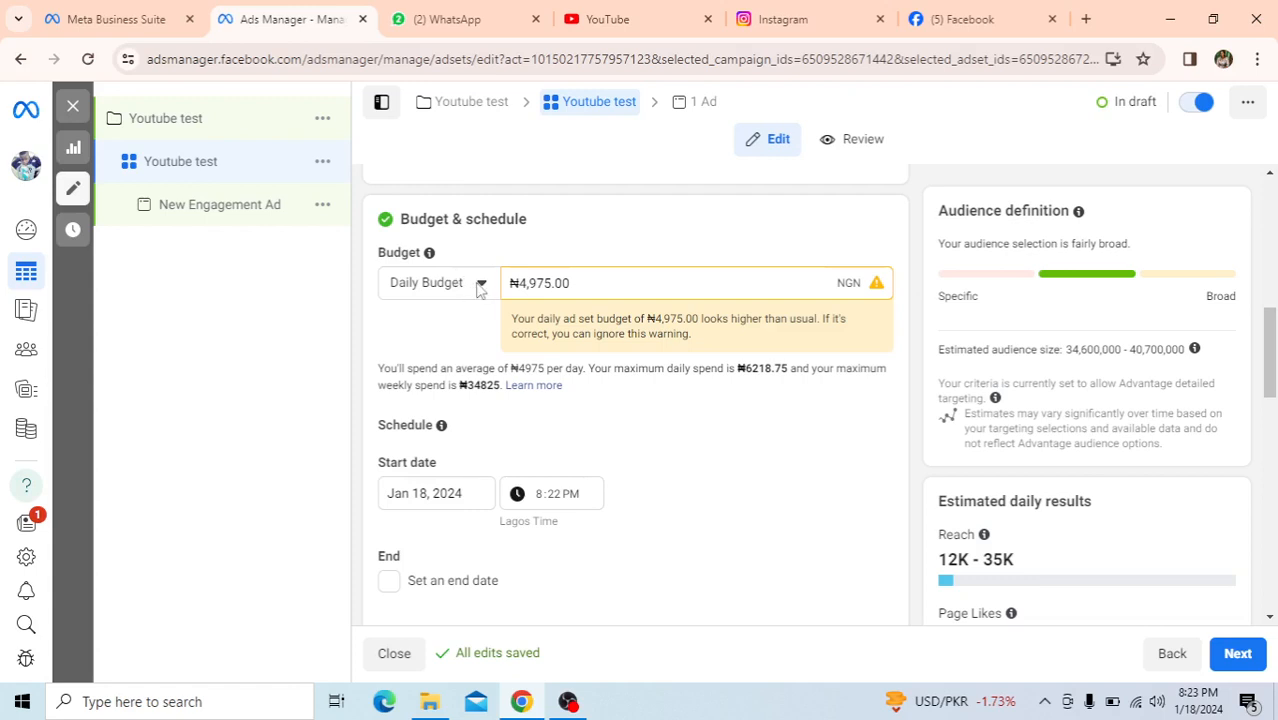
click(476, 285)
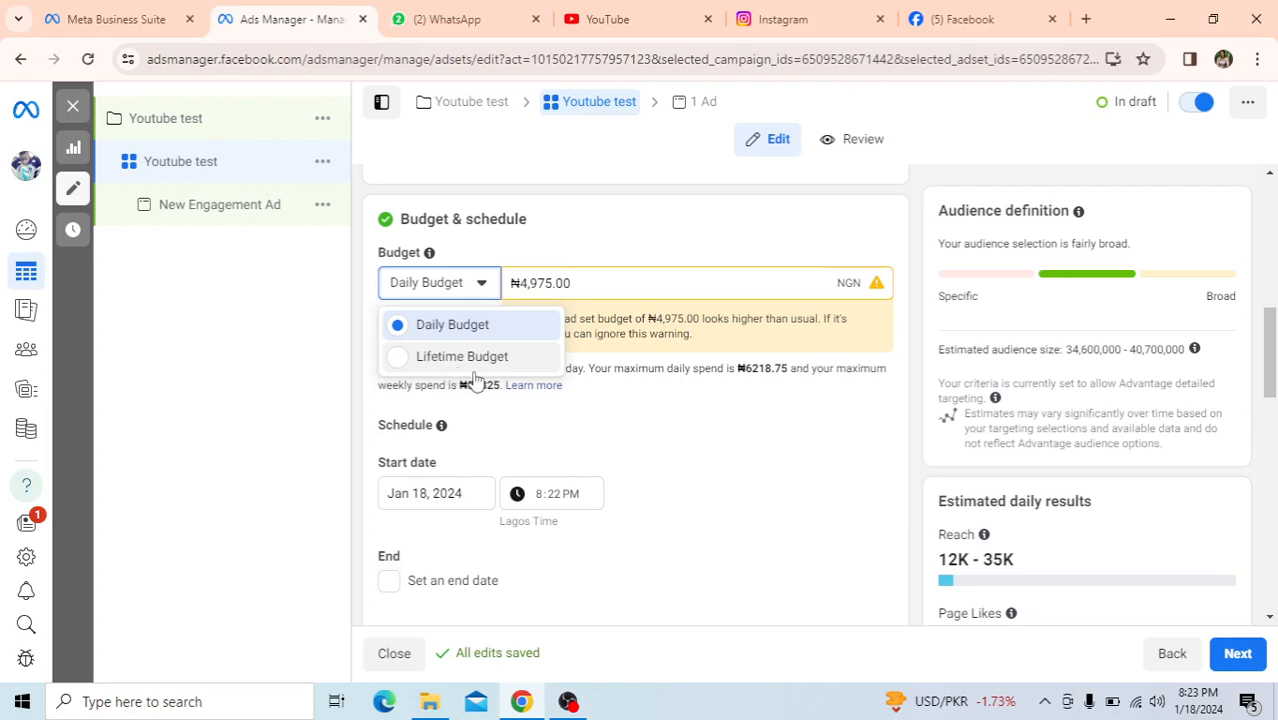
click(398, 334)
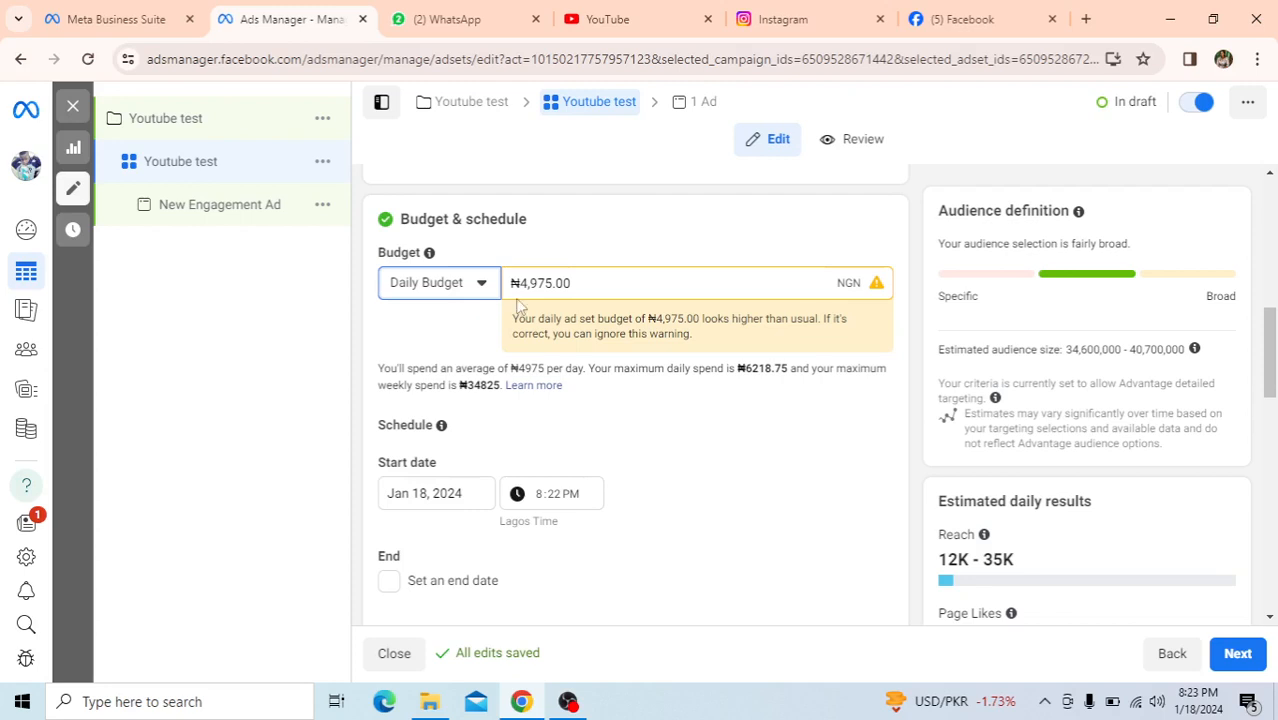
- Set the ad set's daily budget to ₦1,000
click(602, 283)
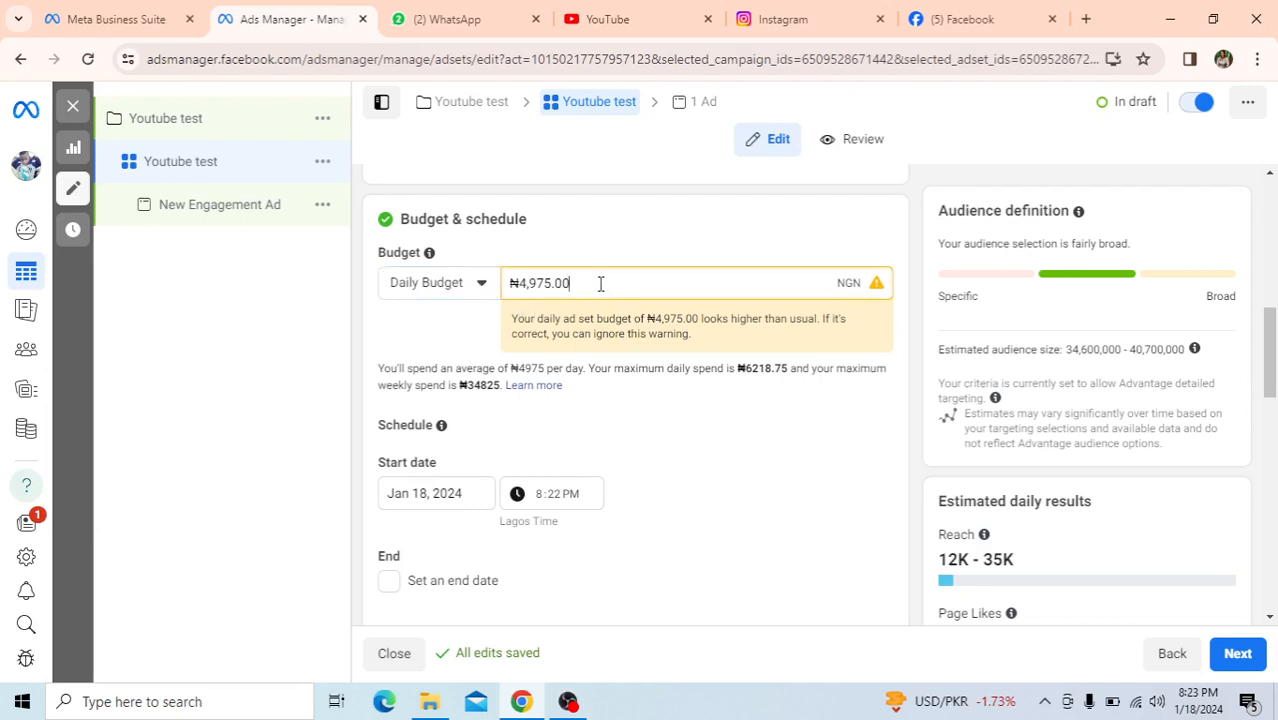
key(BackSpace)
key(BackSpace)
key(BackSpace)
key(BackSpace)
key(BackSpace)
key(BackSpace)
key(BackSpace)
key(BackSpace)
text(1000)
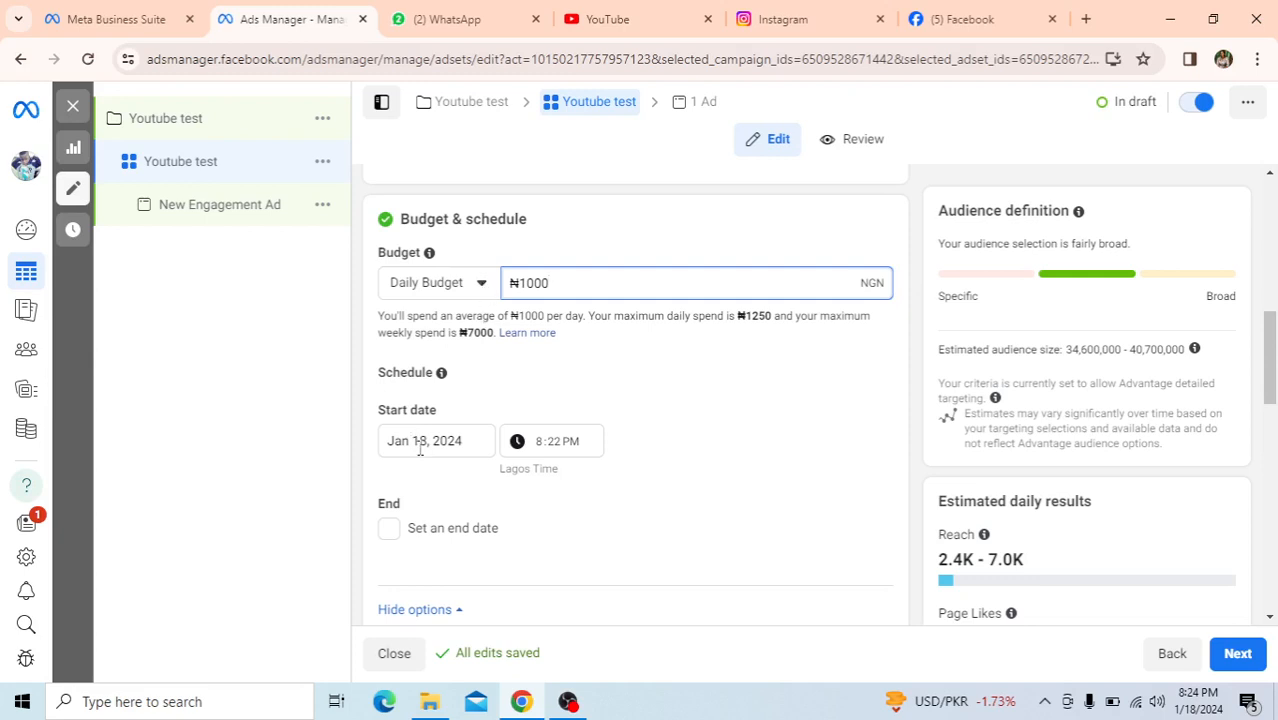
- Switch the ad set's budget type to Lifetime Budget and set the amount to ₦100,000
click(480, 287)
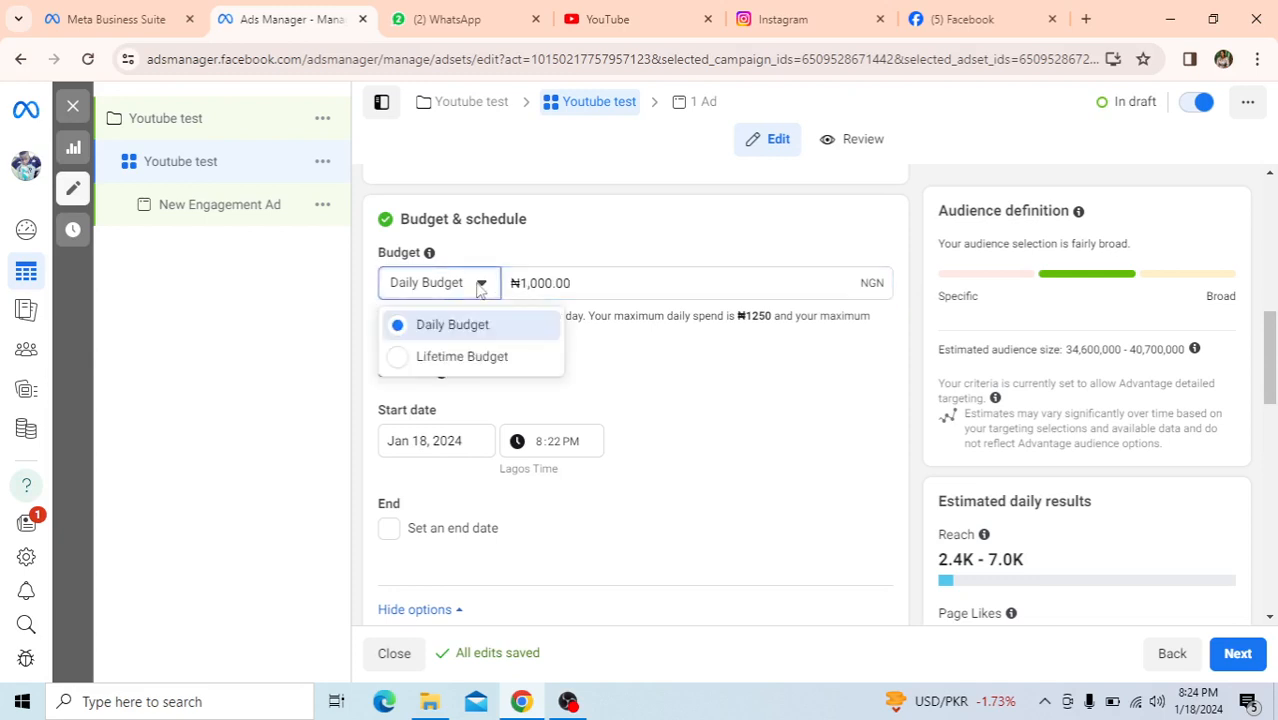
click(398, 360)
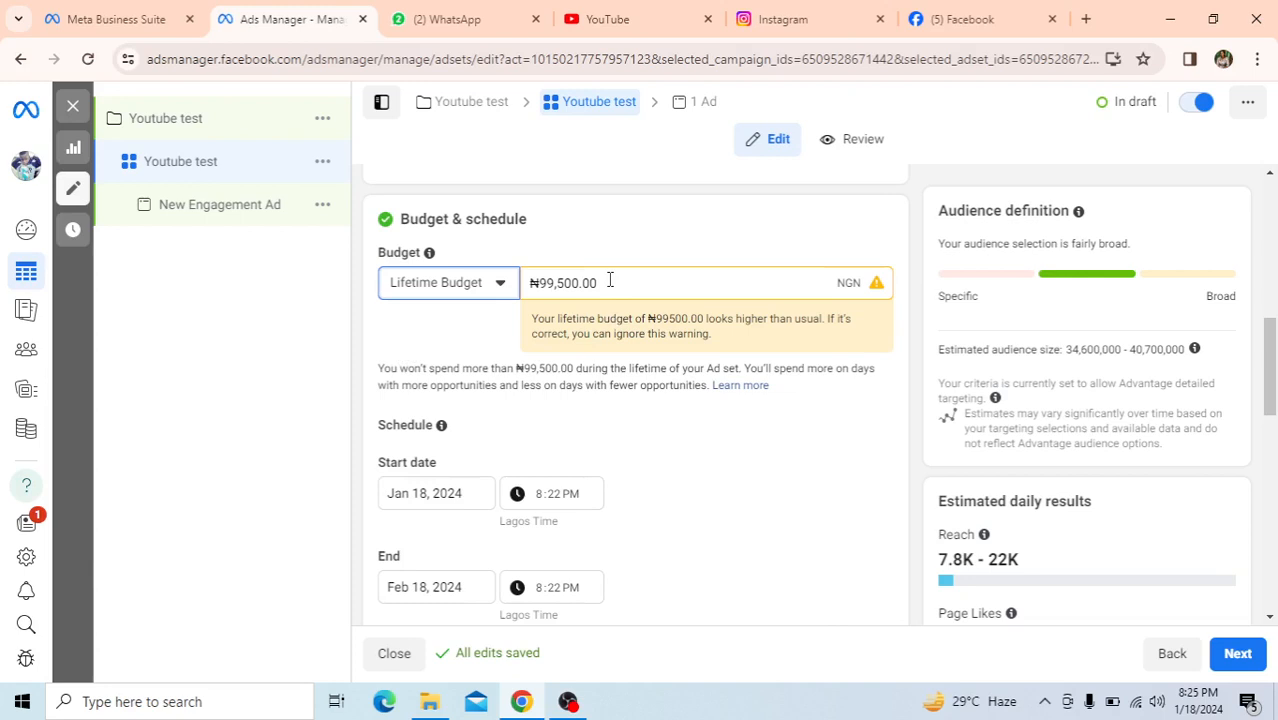
drag(608, 282, 536, 280)
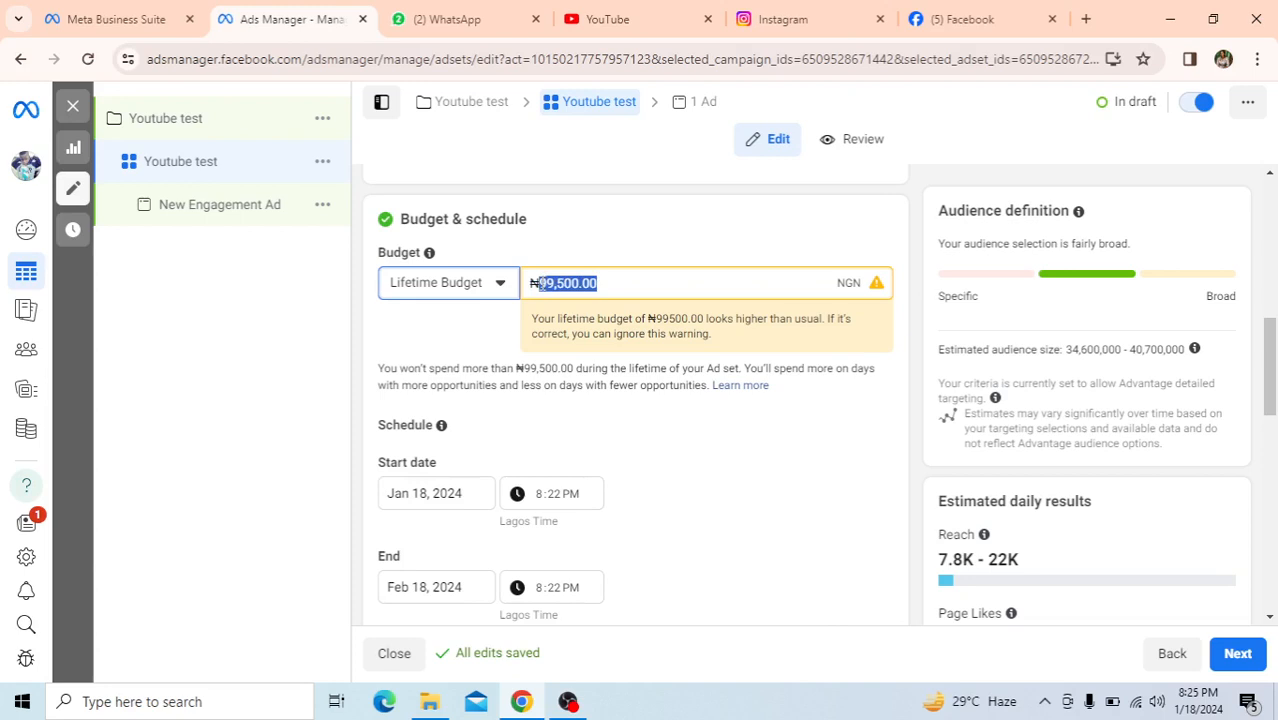
text(100)
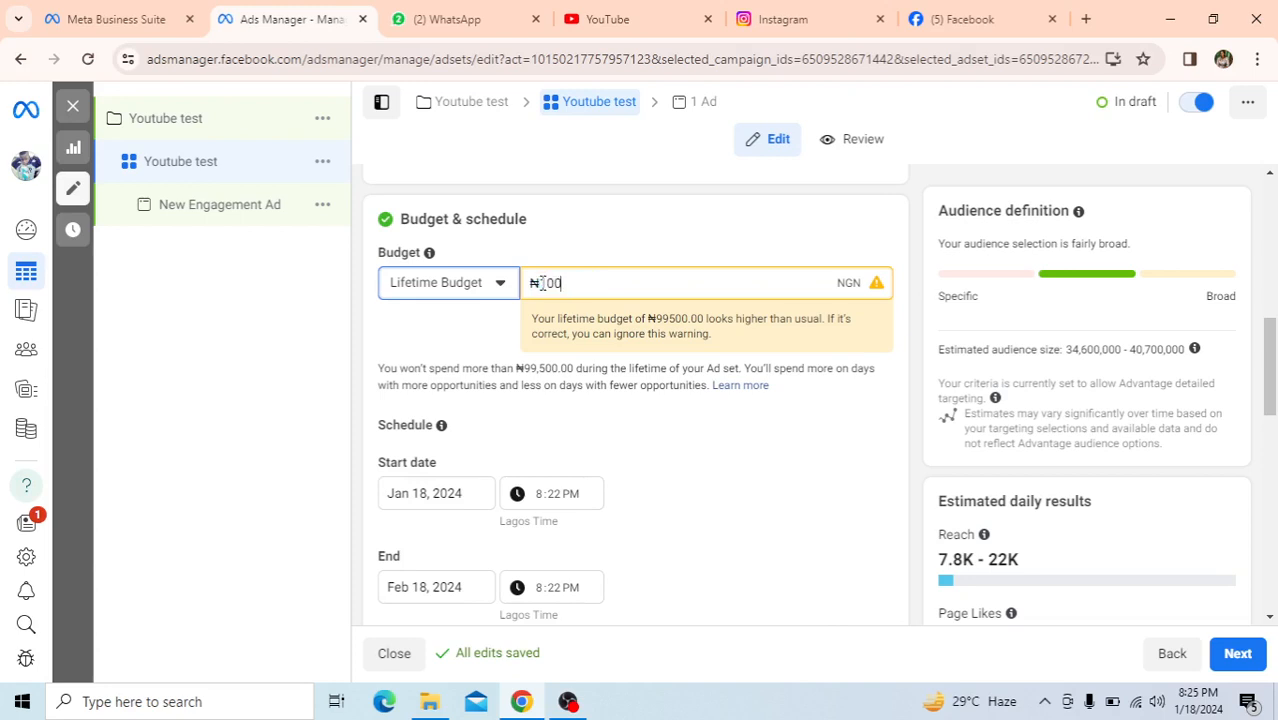
text(000)
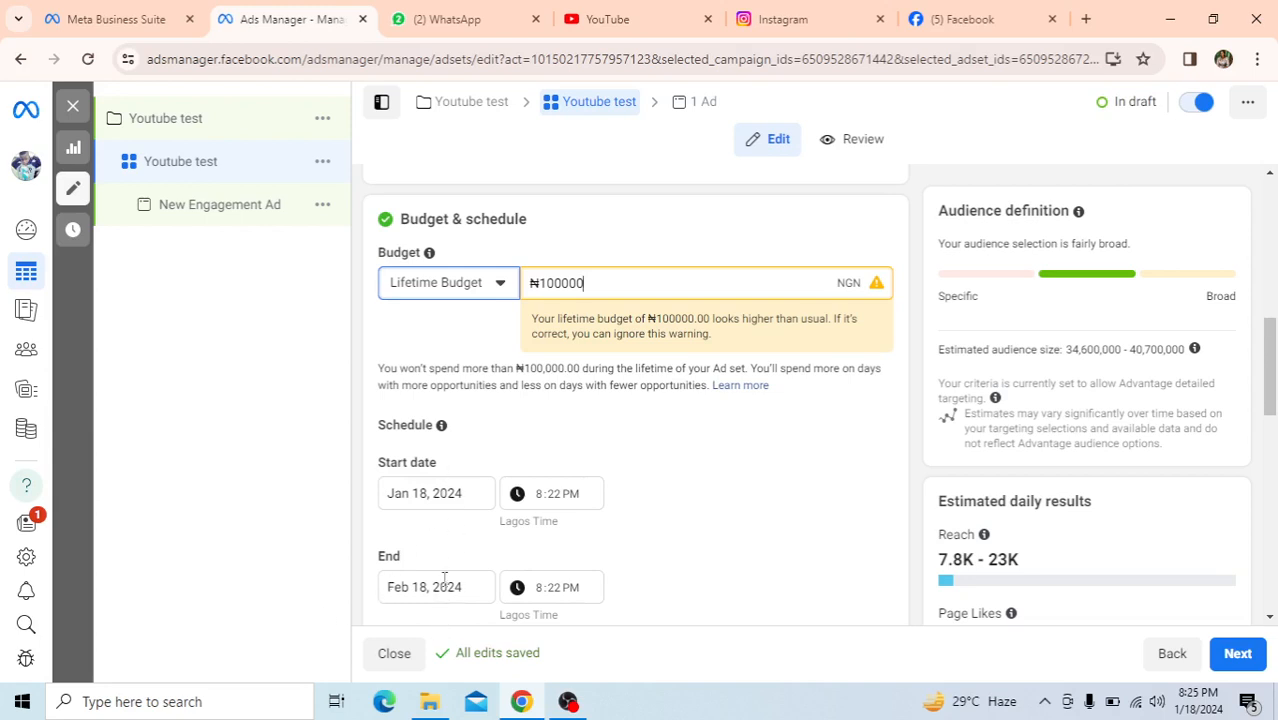
- Check the end date calendar in the lifetime budget's schedule without picking another date
scroll(437, 487, down, 3)
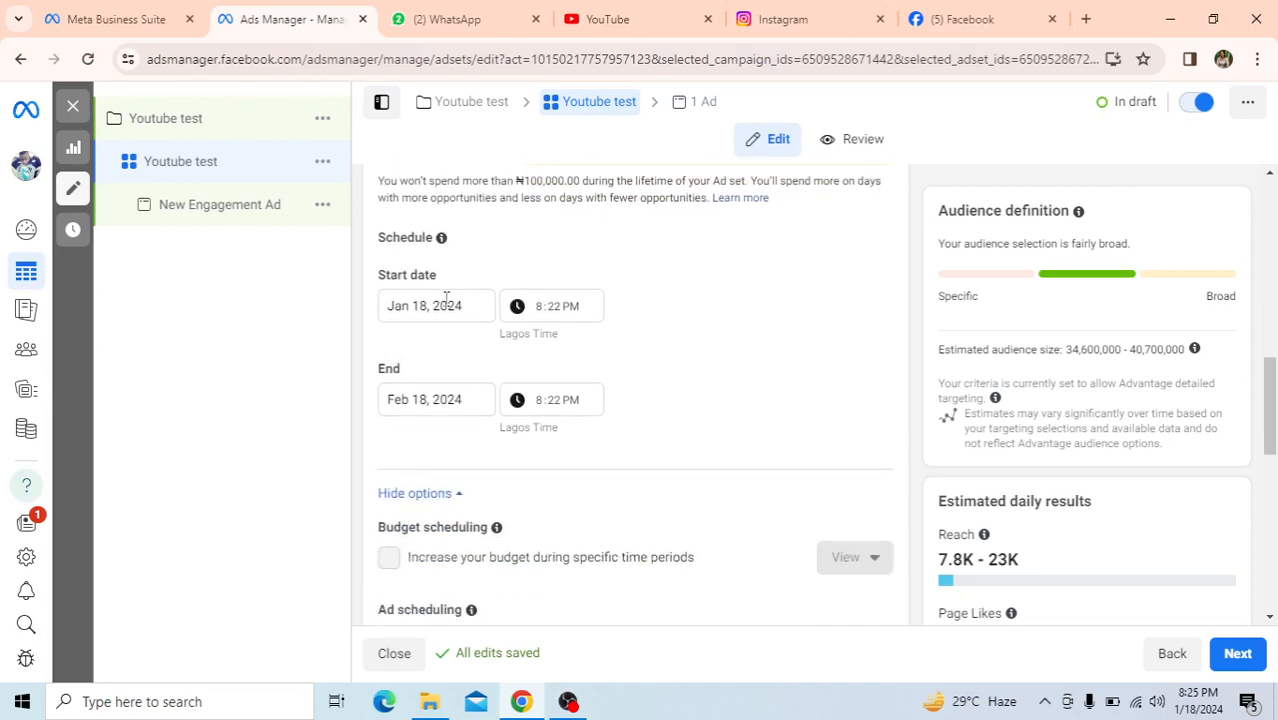
click(471, 403)
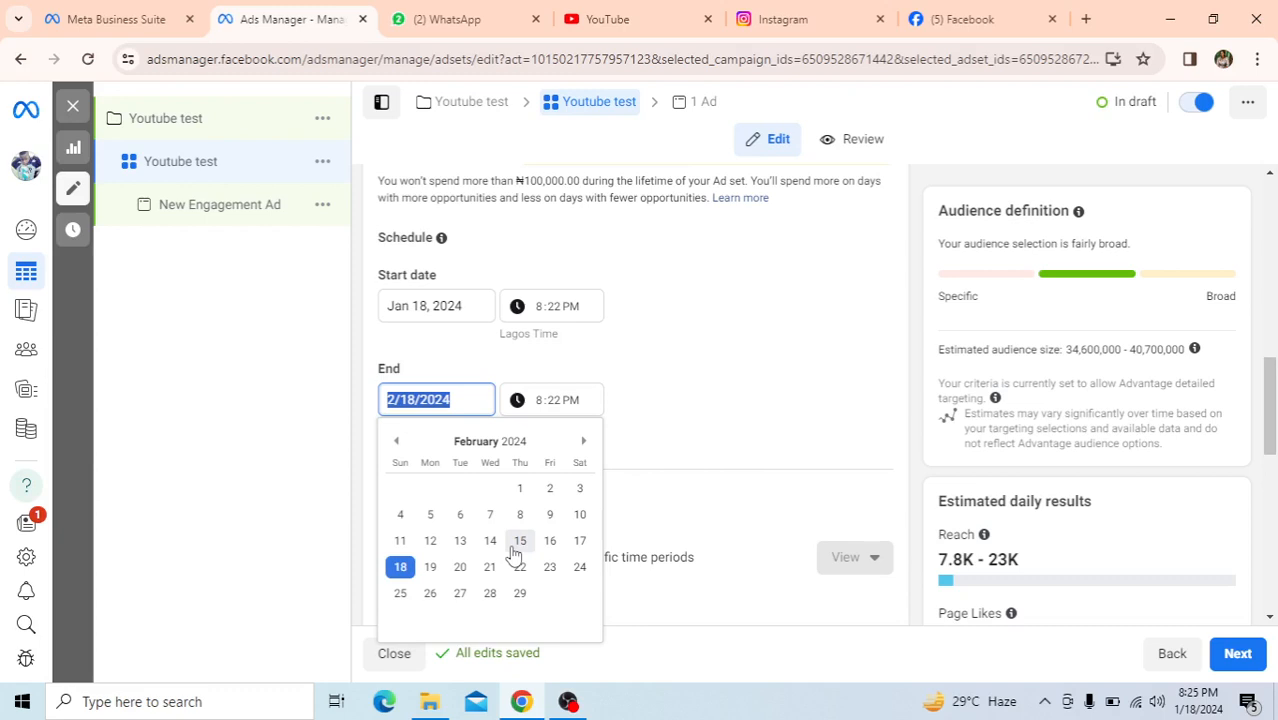
scroll(665, 368, up, 2)
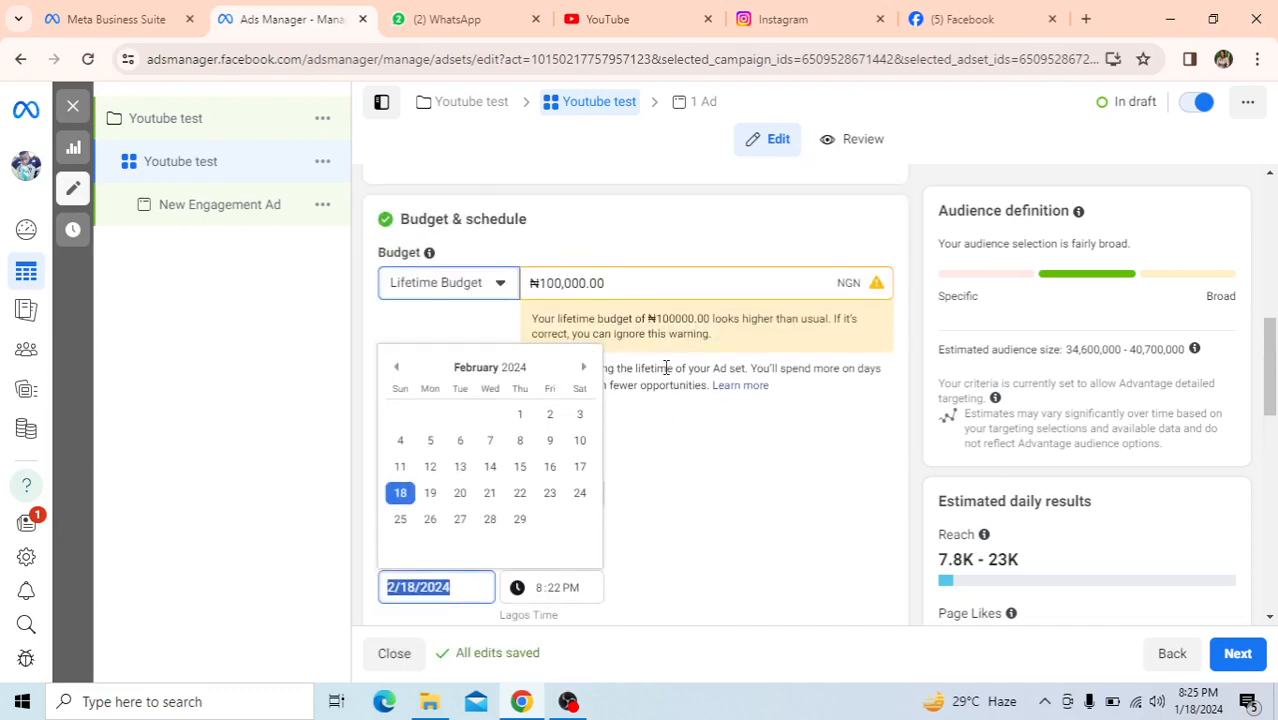
- Switch the ad set's budget type back to Daily Budget and remove the end date from its schedule
click(503, 287)
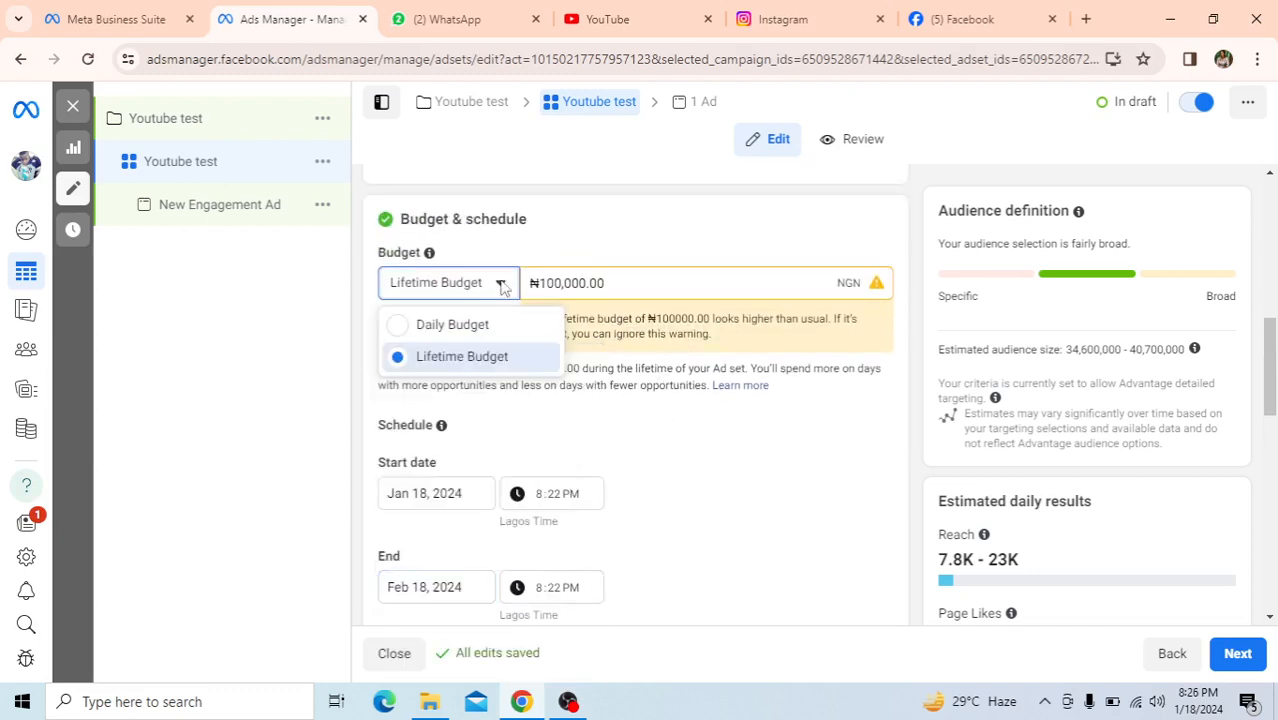
click(400, 334)
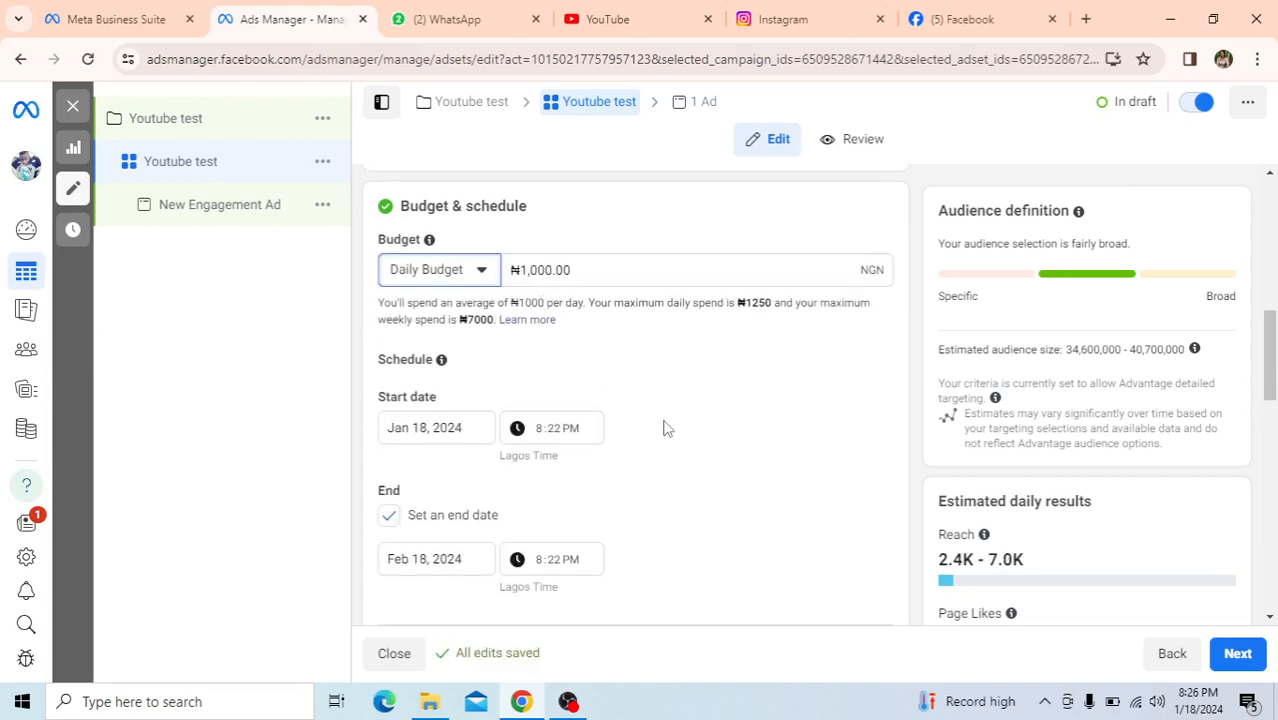
scroll(663, 428, down, 2)
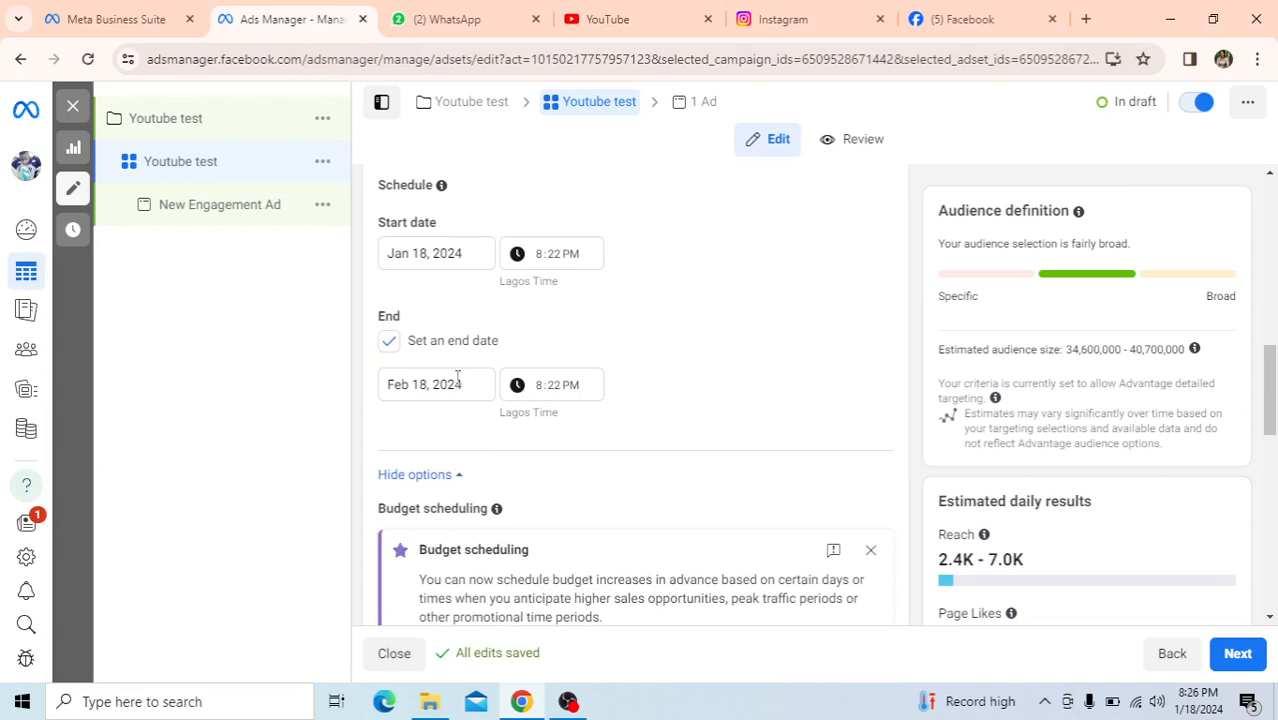
click(389, 341)
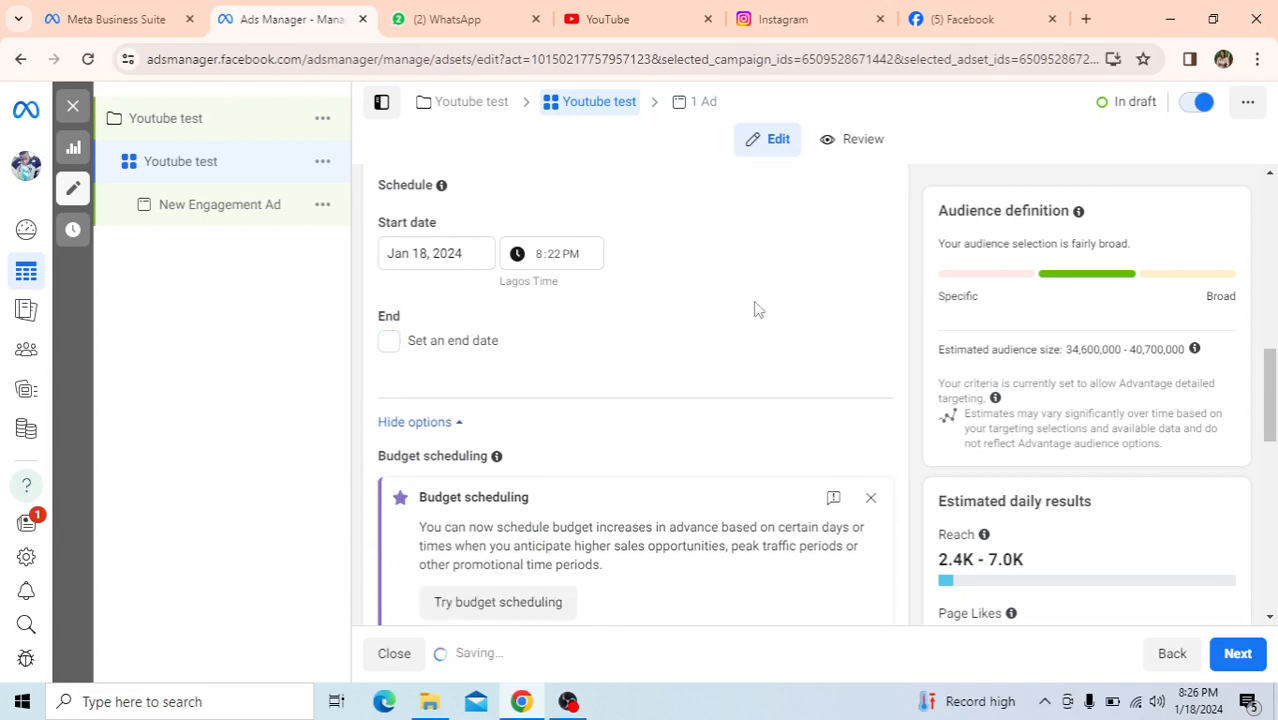
- Try a daily budget of ₦5,000 for the ad set and set it back to ₦1,000
scroll(618, 303, down, 1)
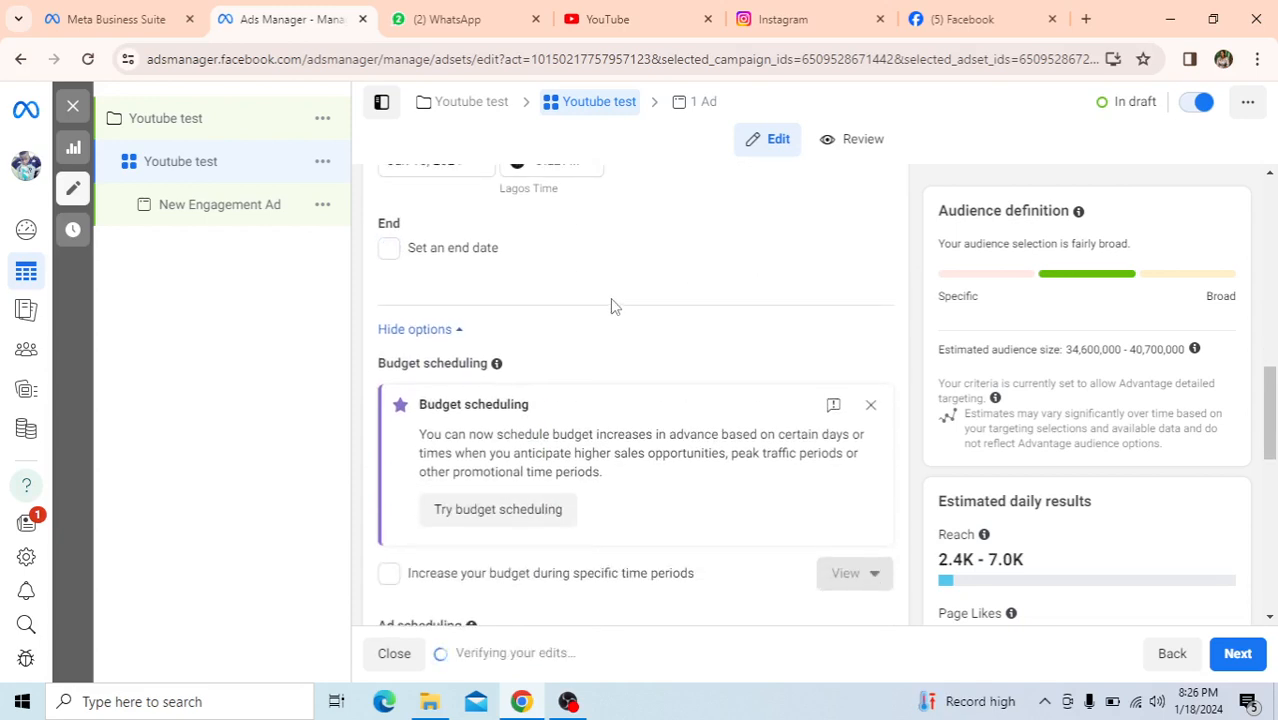
scroll(613, 305, up, 4)
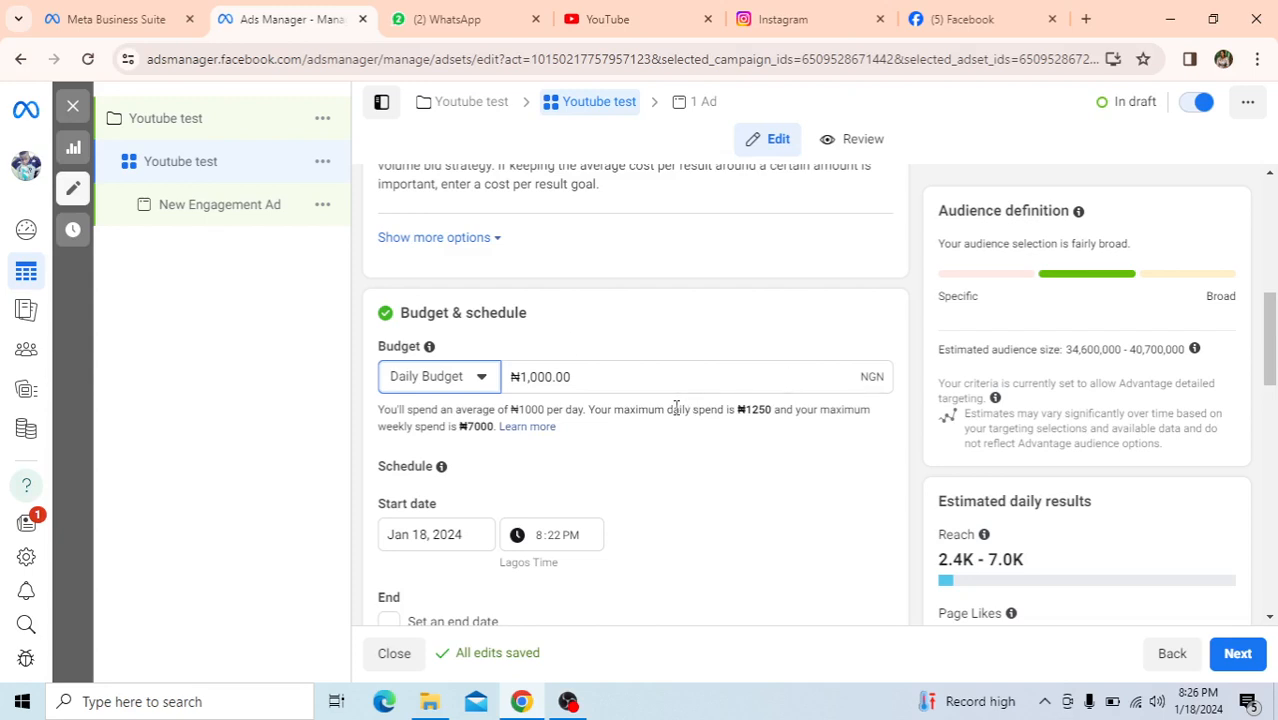
scroll(676, 409, down, 1)
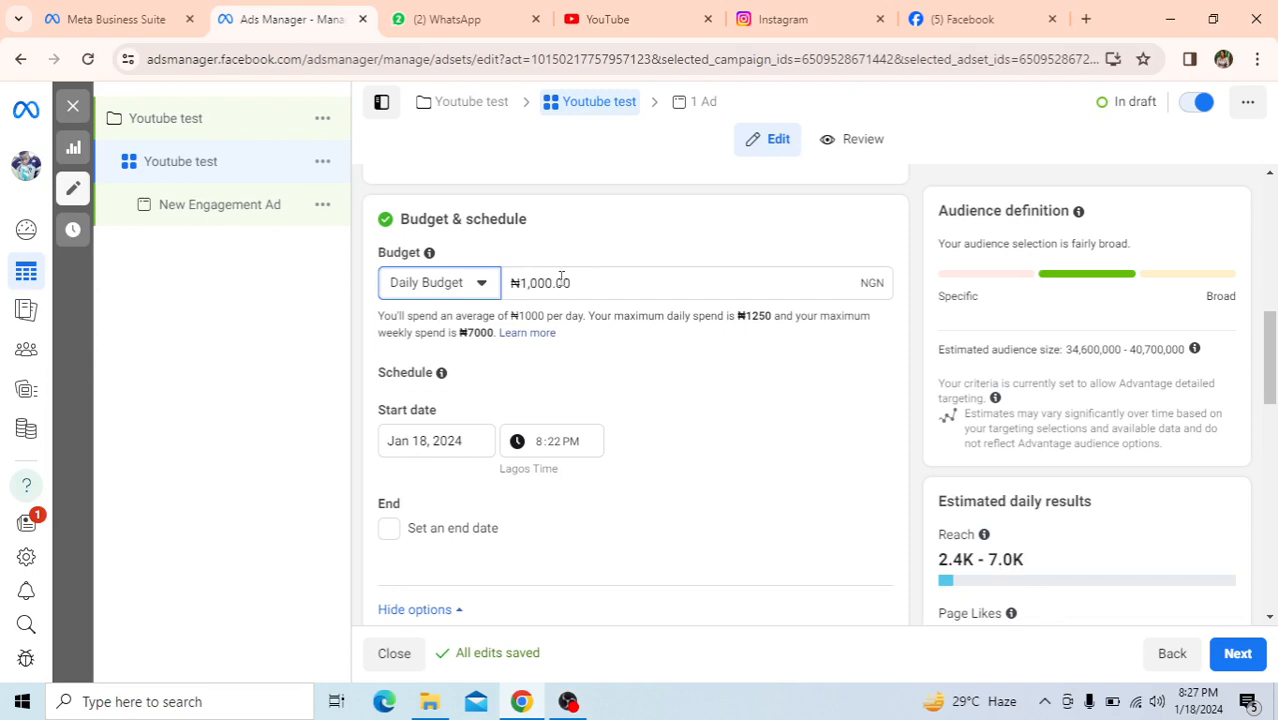
click(525, 285)
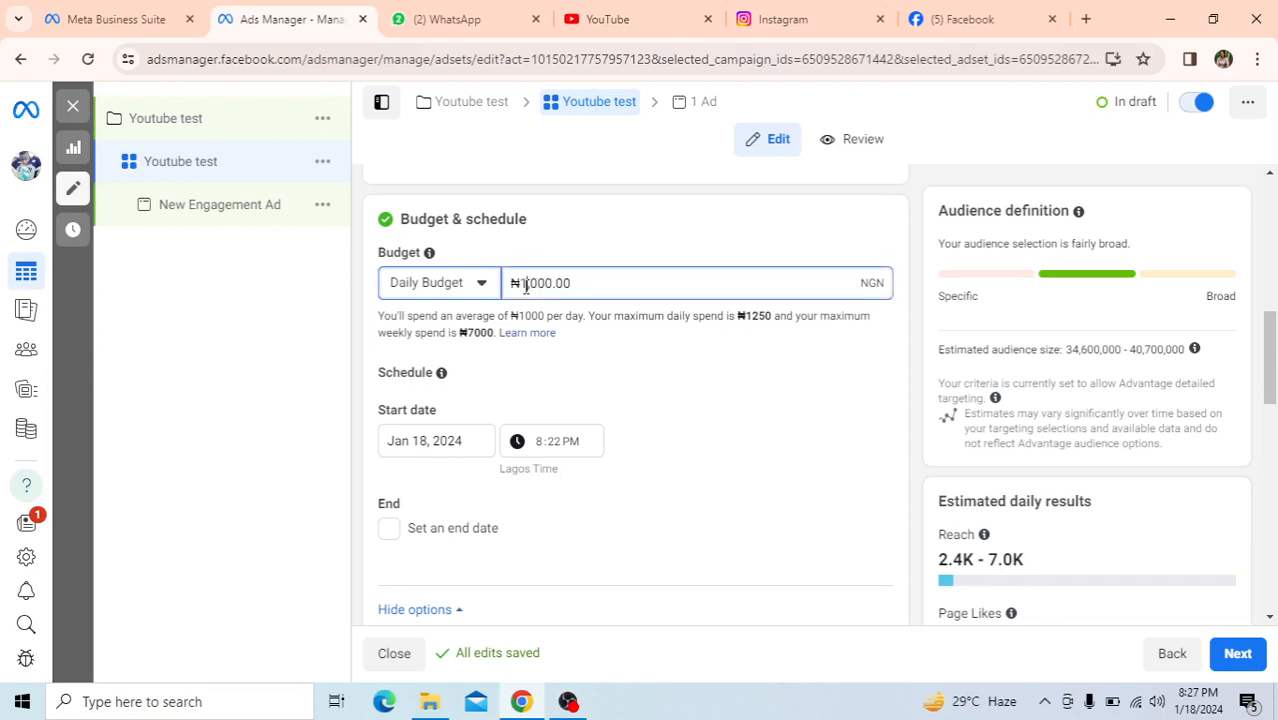
key(BackSpace)
text(5)
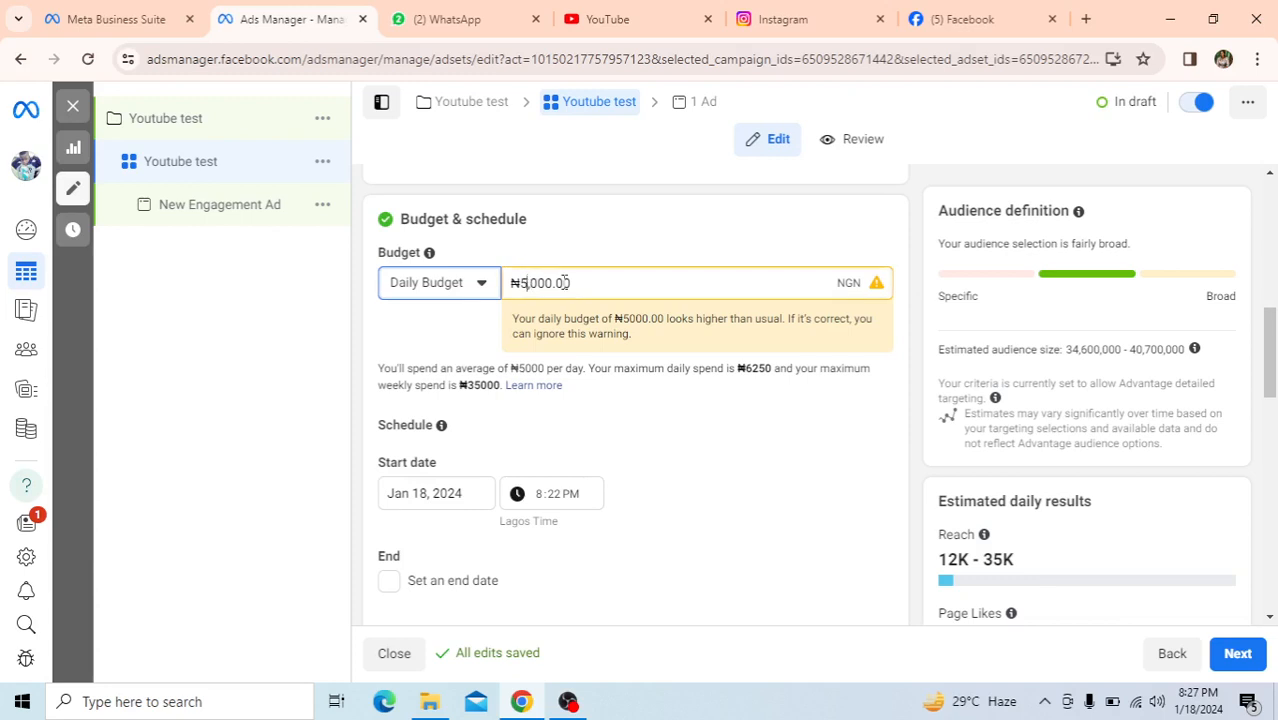
key(BackSpace)
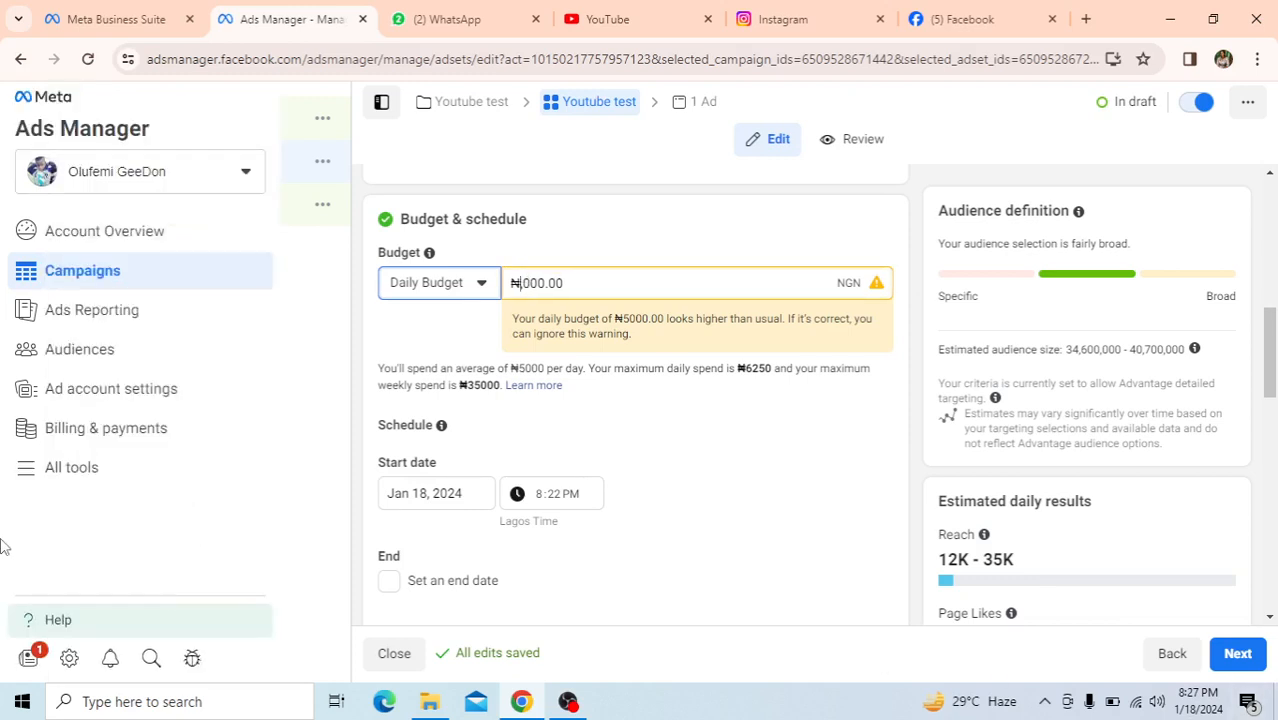
text(1,)
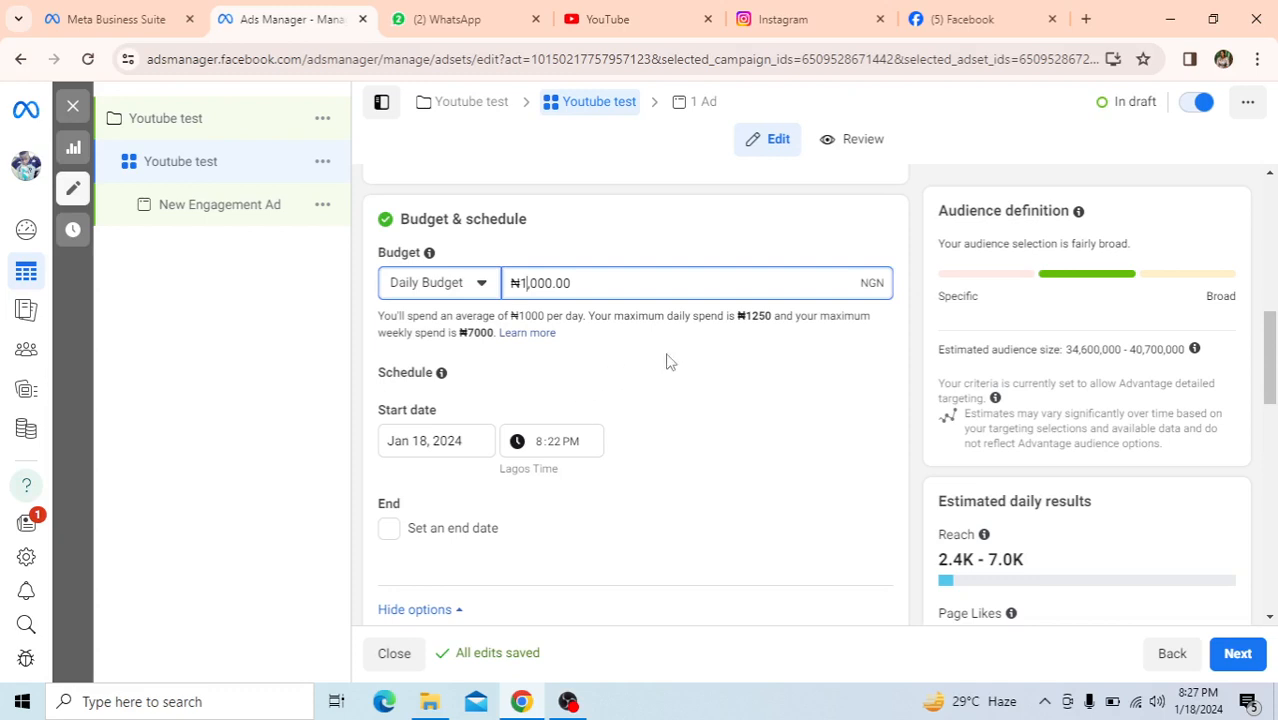
- Dismiss the Budget scheduling tip in the ad set's additional schedule options and review the budget and ad scheduling settings
scroll(668, 360, down, 1)
scroll(662, 356, up, 2)
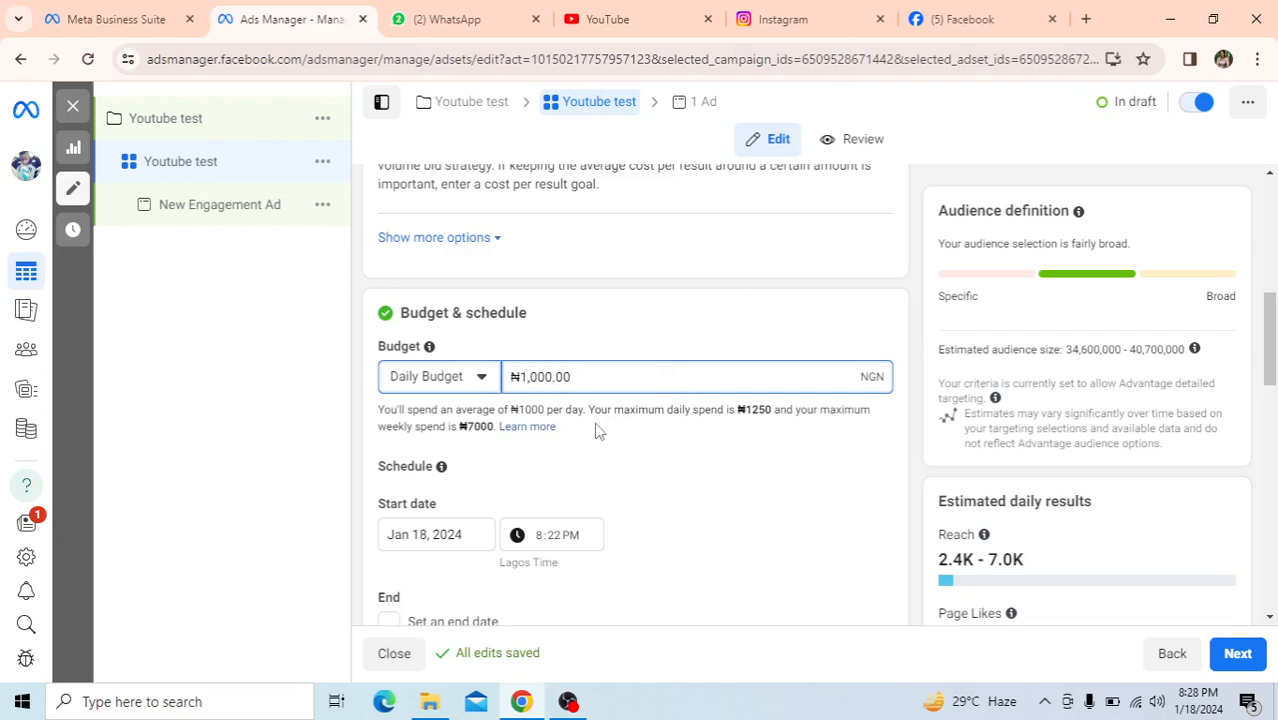
scroll(596, 430, down, 2)
scroll(596, 432, down, 3)
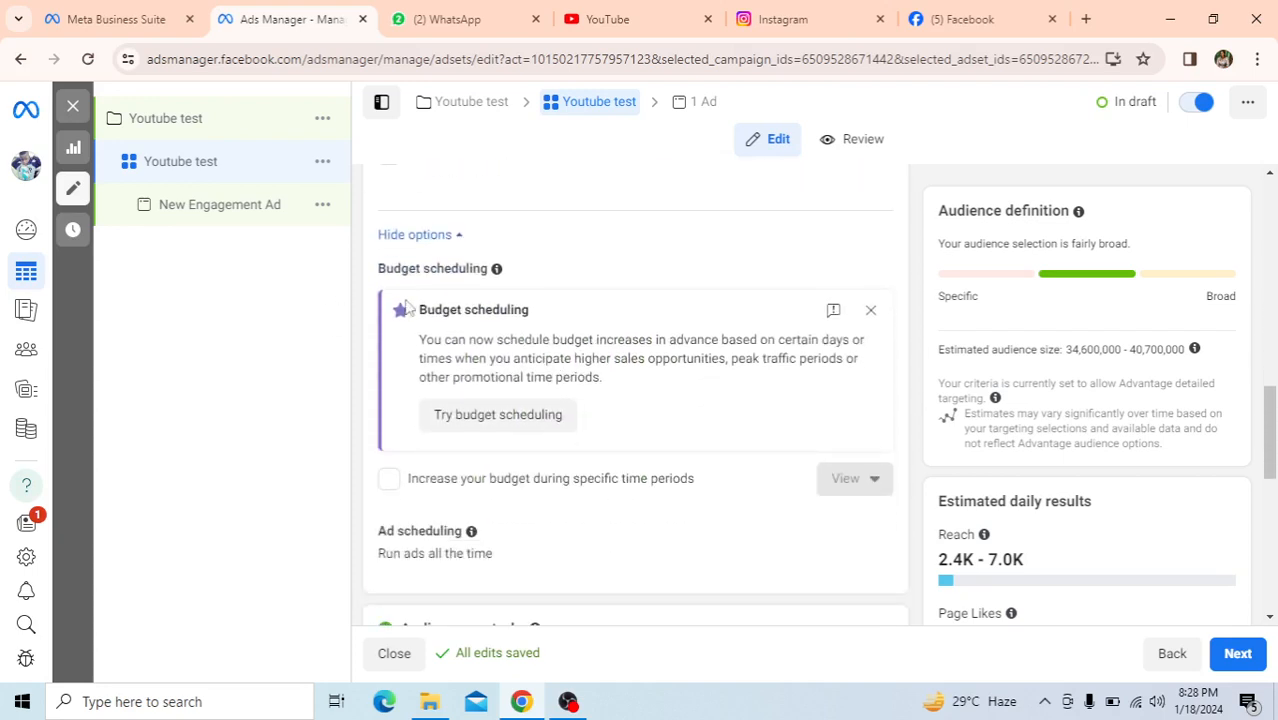
scroll(473, 307, up, 2)
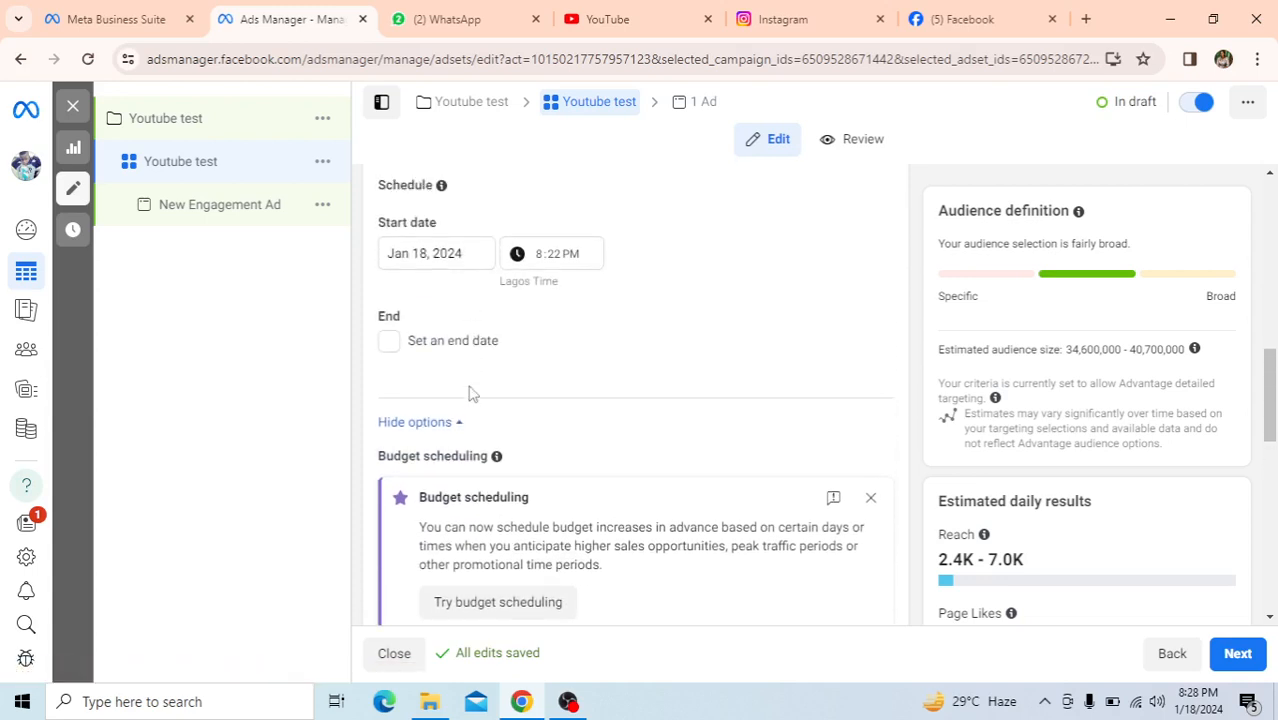
click(440, 424)
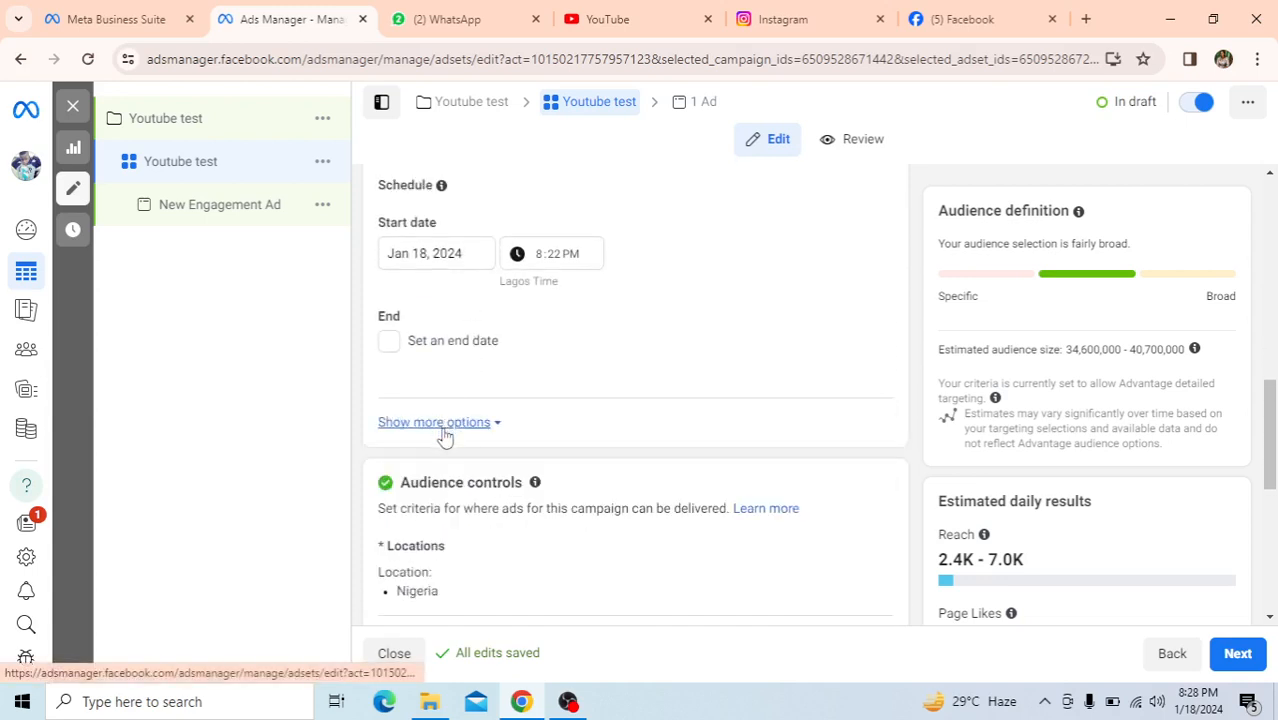
click(443, 425)
scroll(446, 436, down, 2)
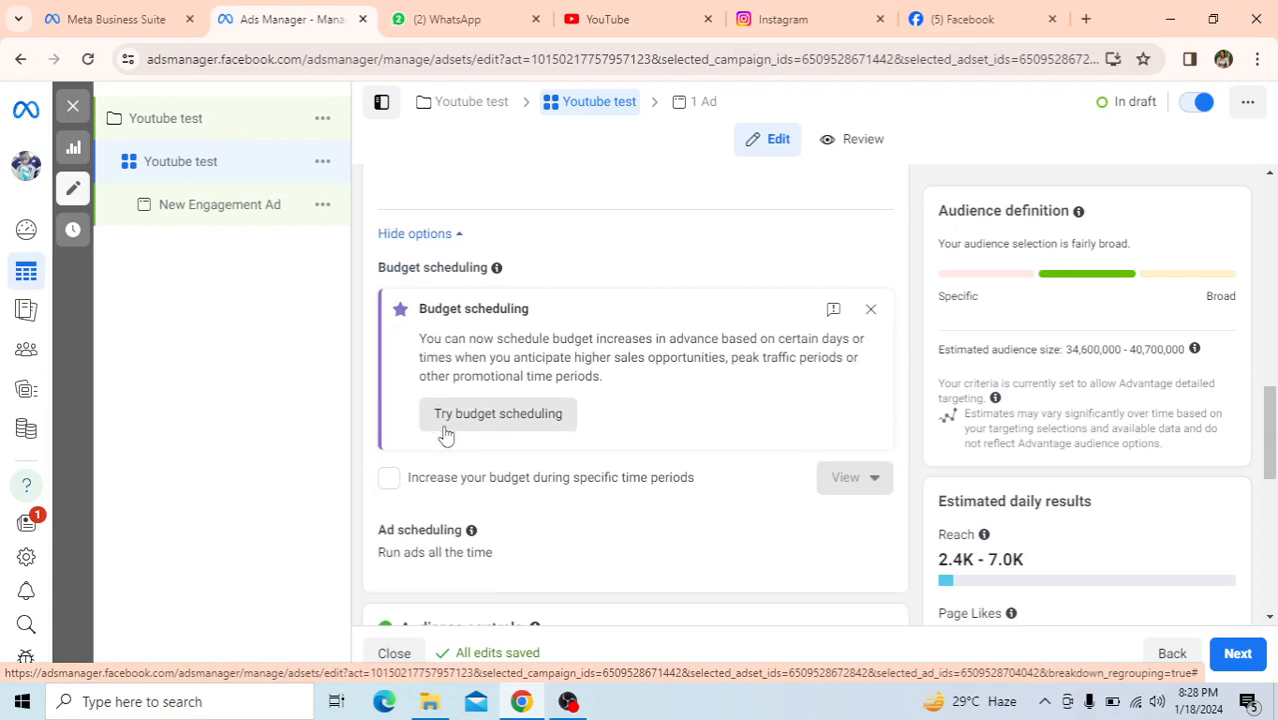
scroll(446, 436, down, 1)
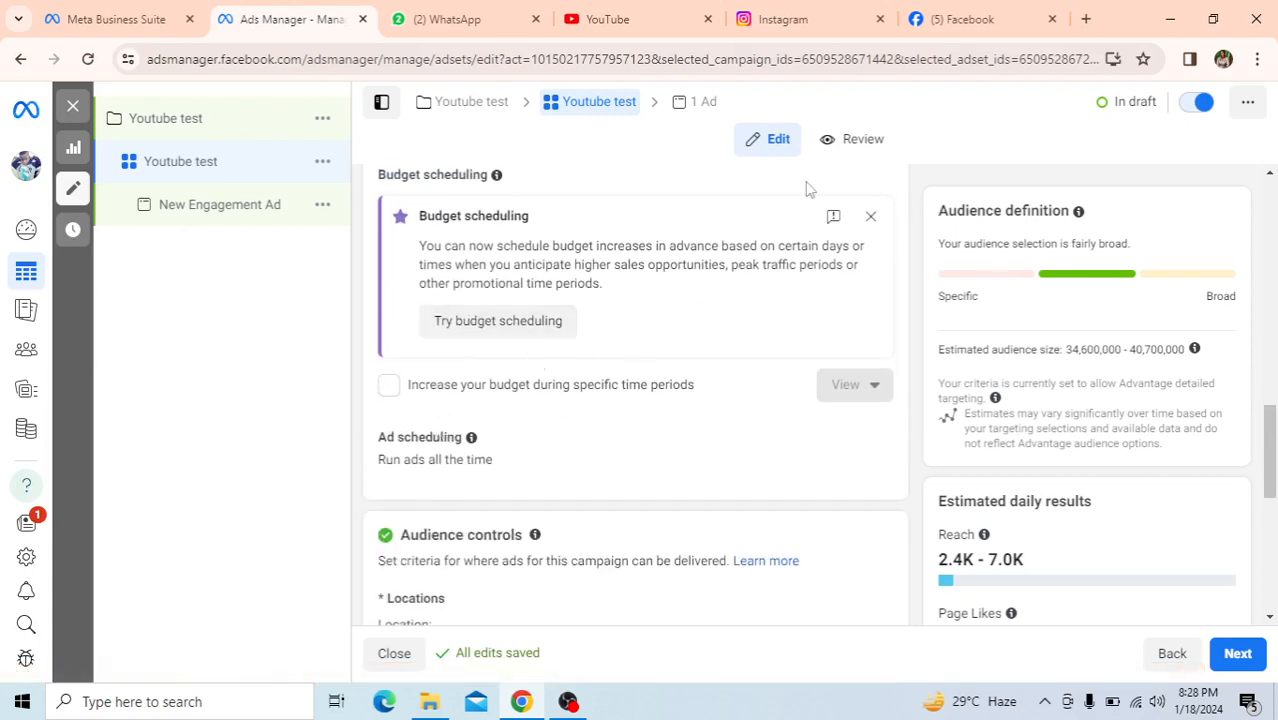
click(871, 217)
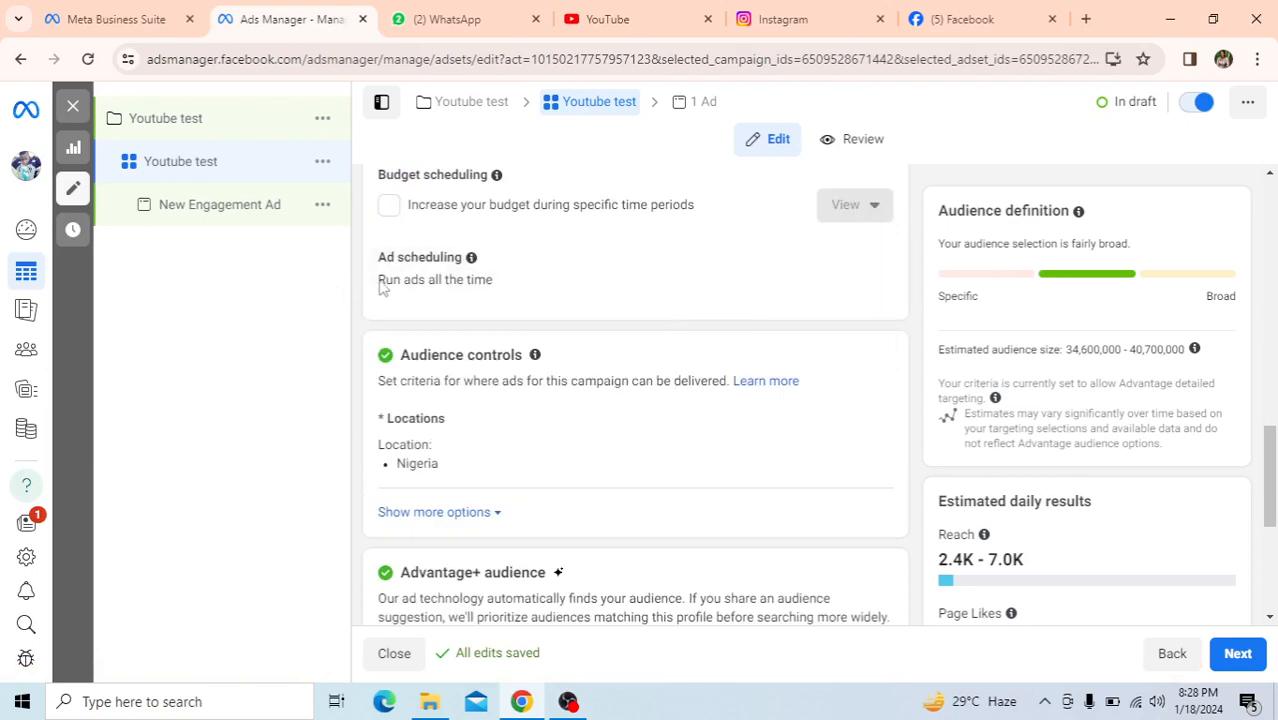
scroll(600, 300, up, 1)
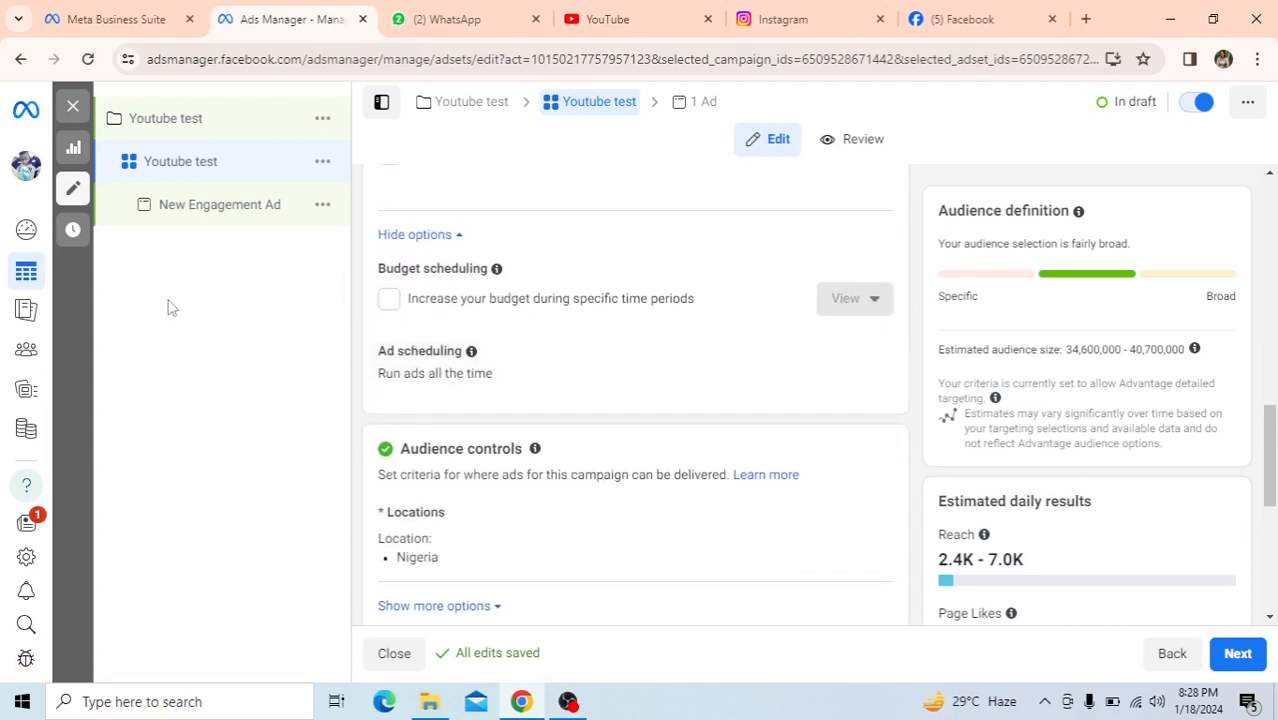
mouse_move(12, 371)
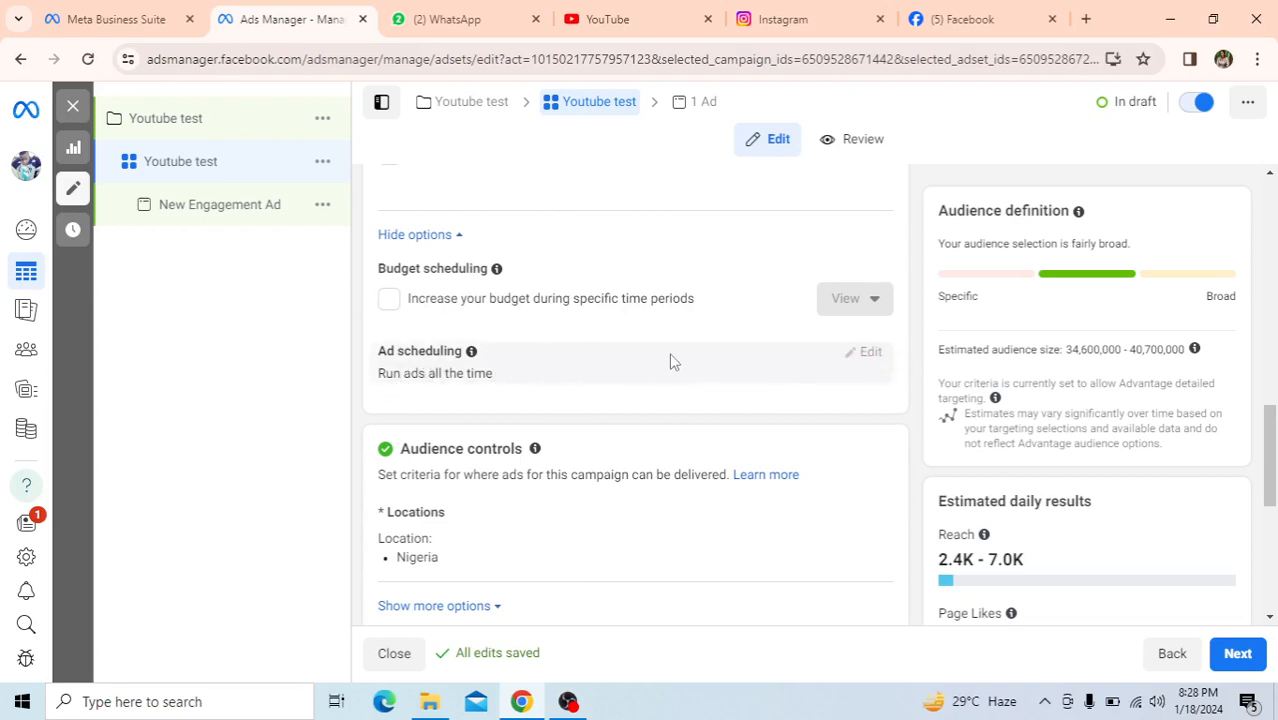
- Replace Nigeria with the city of Owerri, Imo State in the audience locations and also include Canada
scroll(672, 362, down, 2)
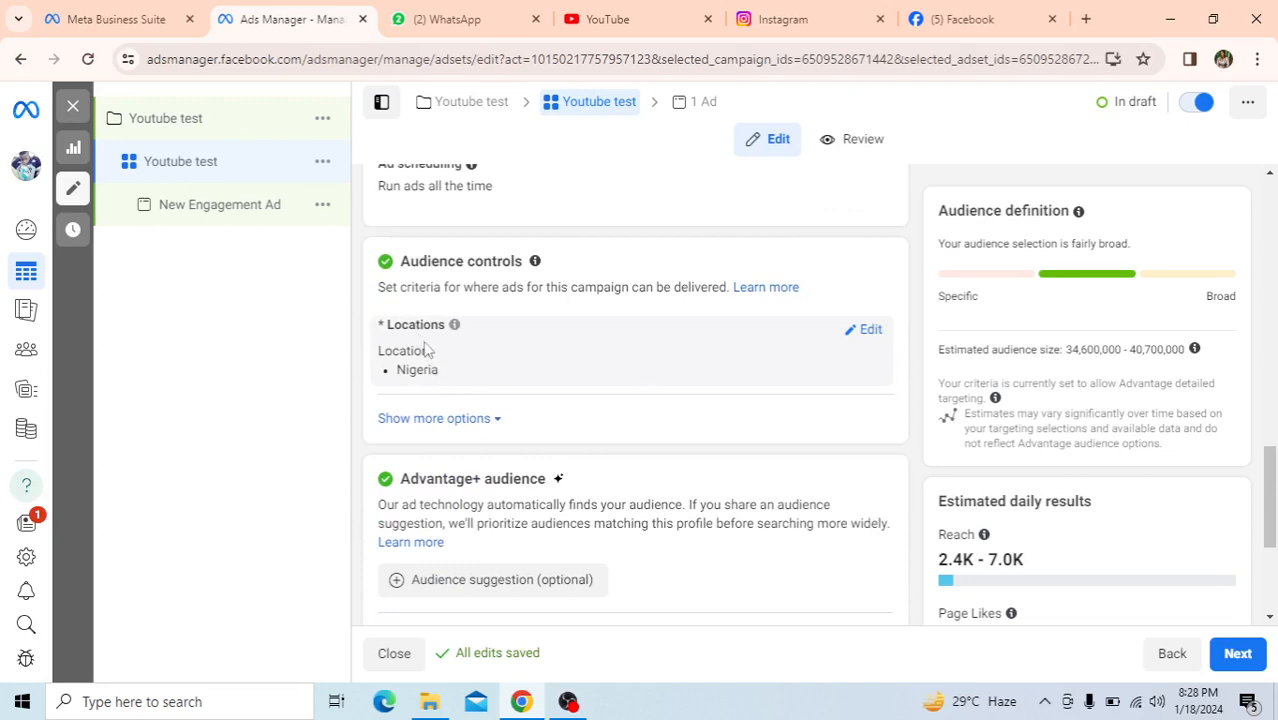
click(872, 334)
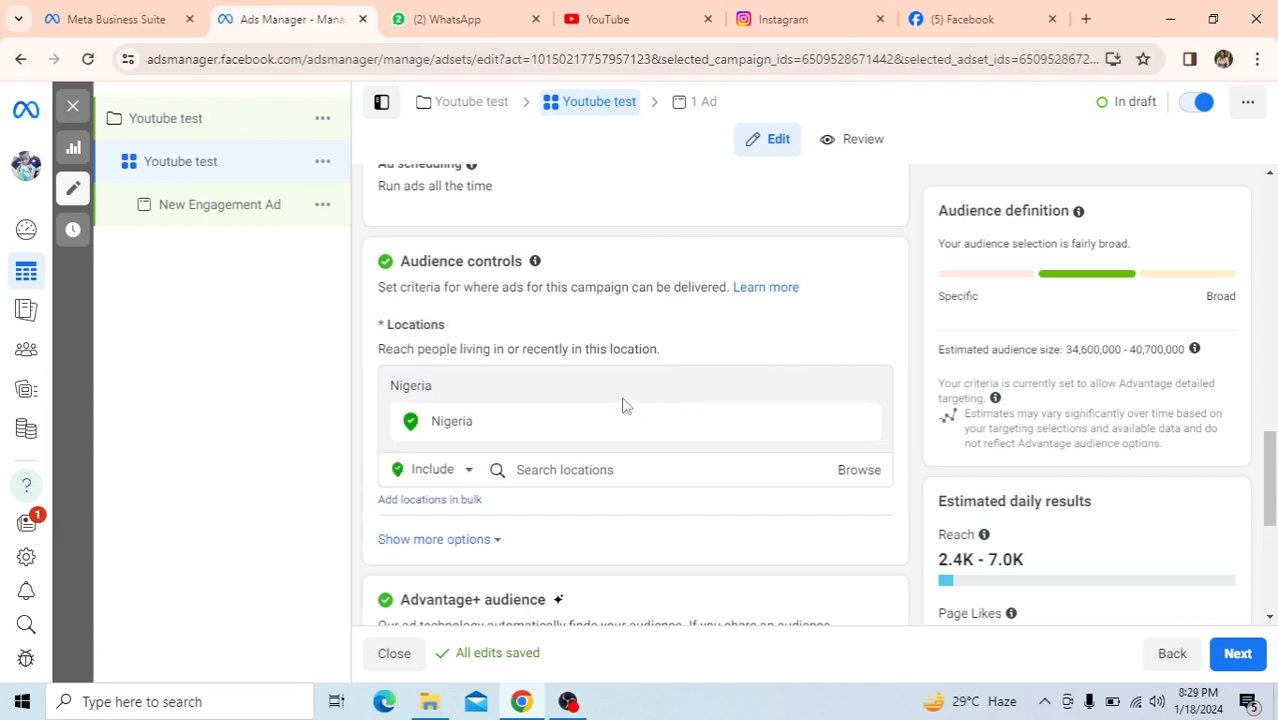
click(548, 474)
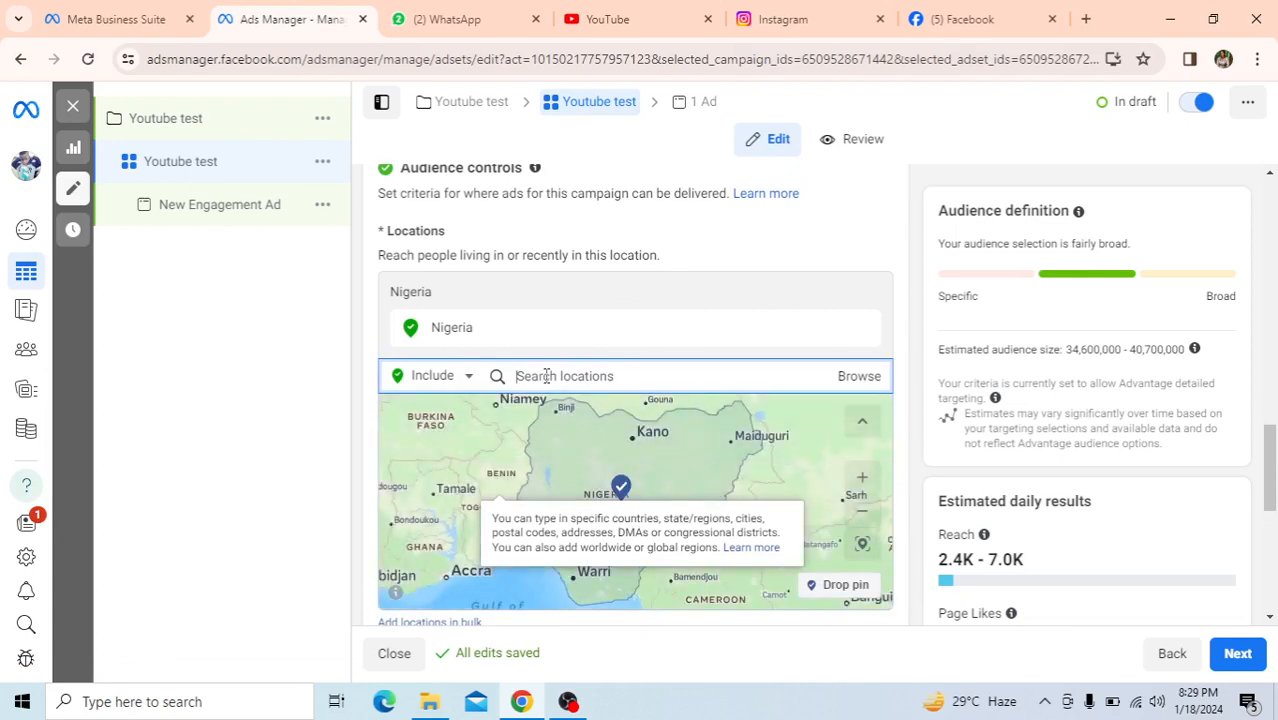
text(owerri)
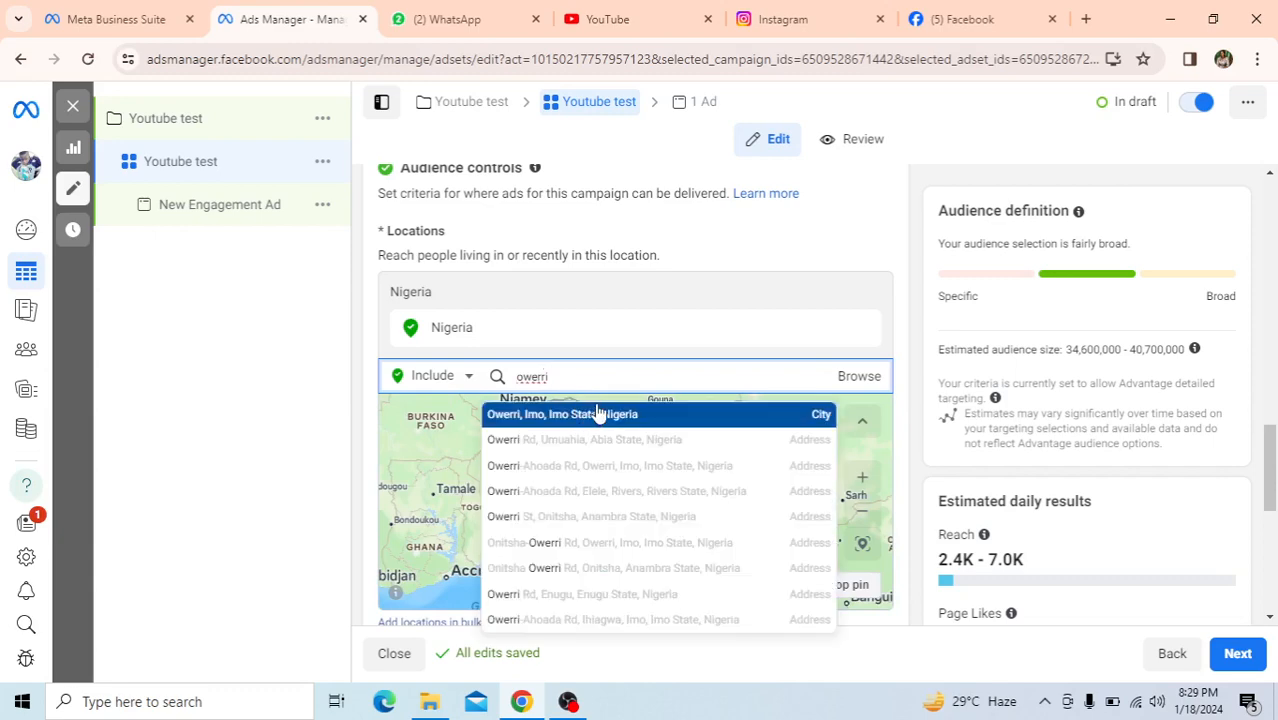
click(597, 414)
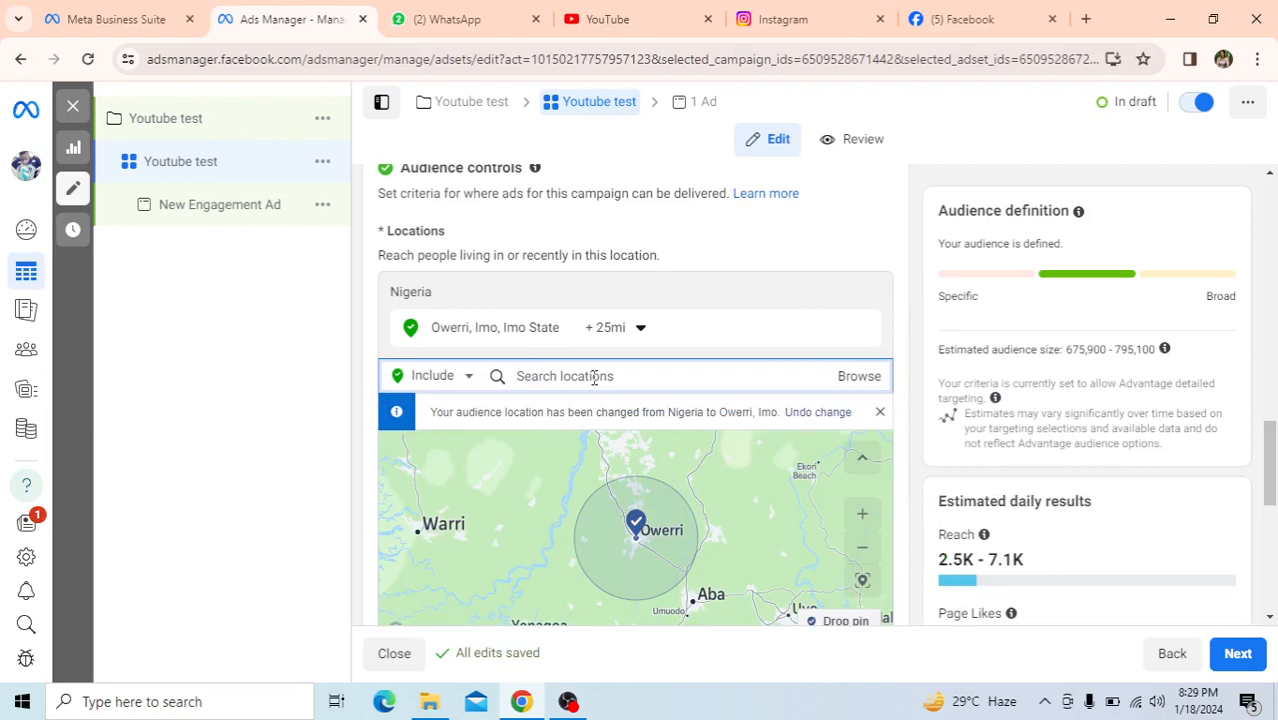
text(canada)
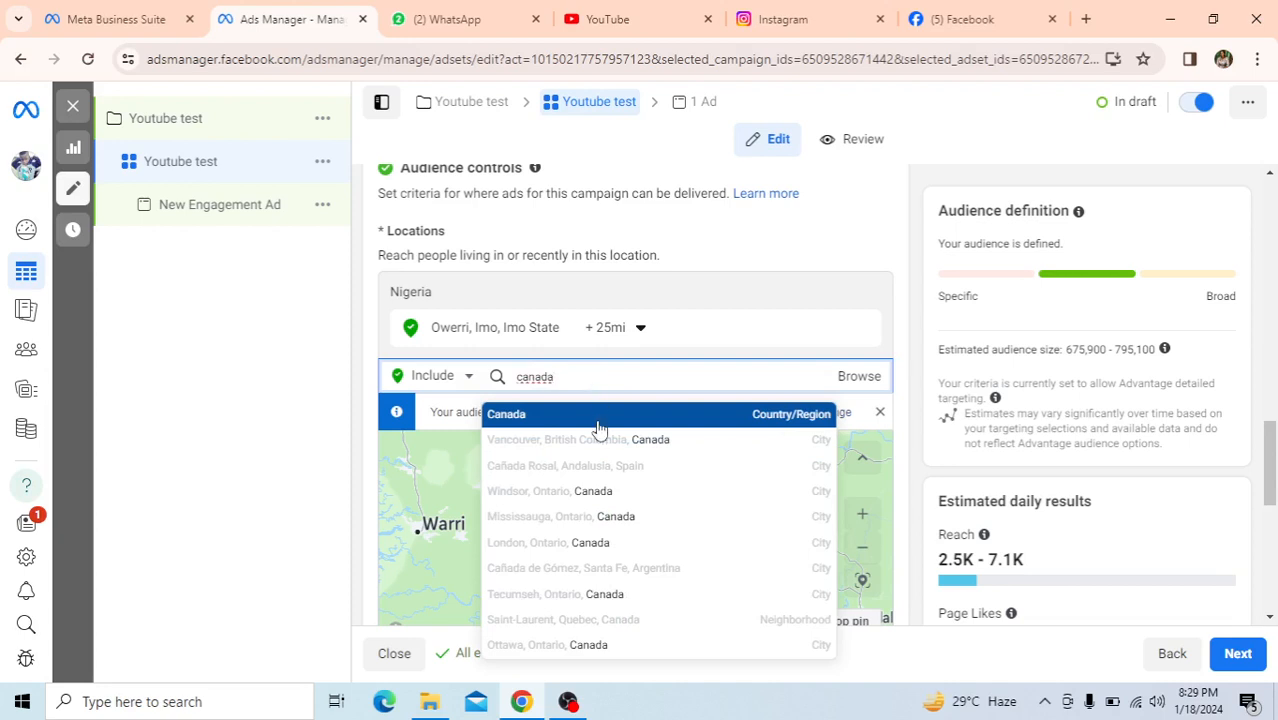
click(597, 425)
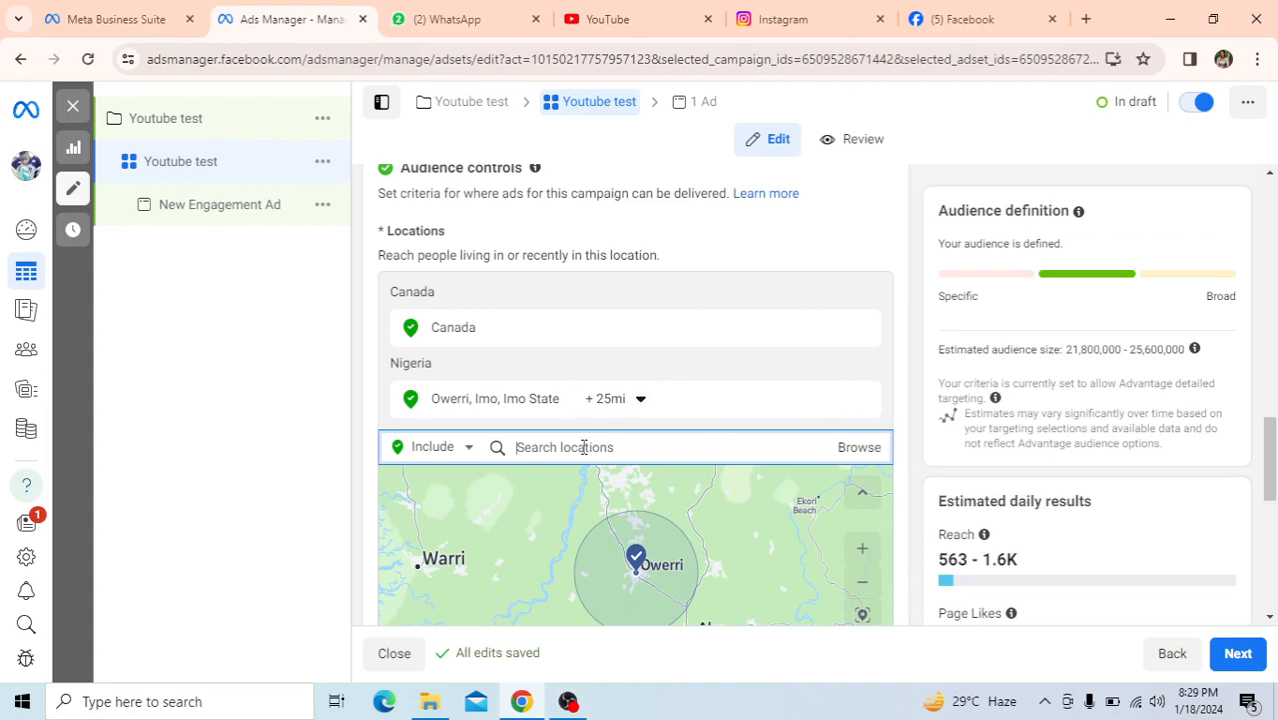
- Include the city of Abuja, Federal Capital Territory in the audience locations and remove Canada from them
text(abu)
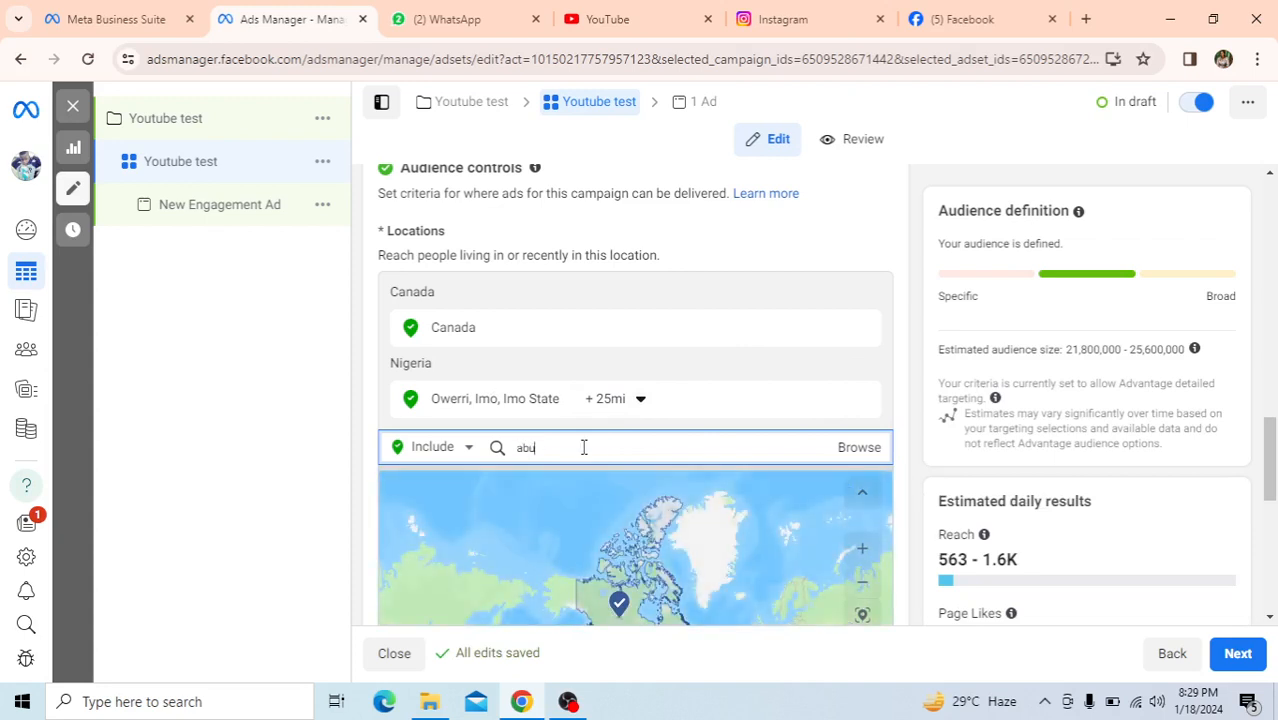
text(ja)
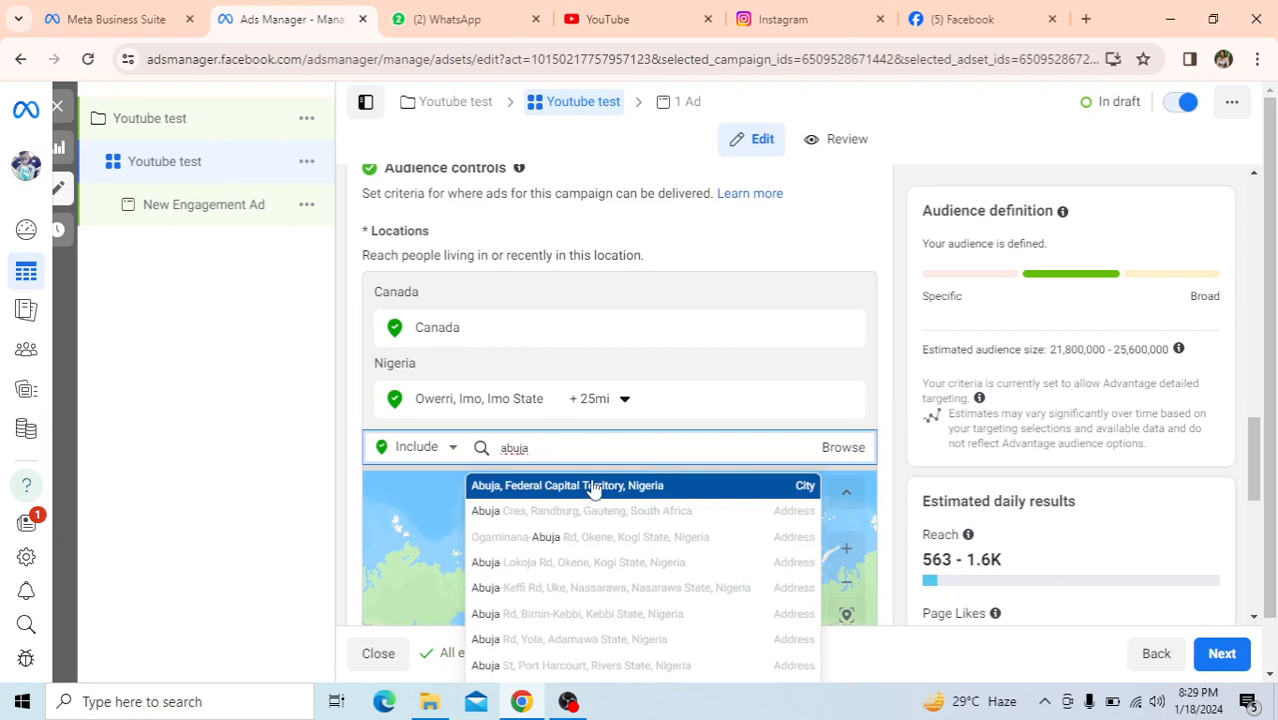
click(590, 487)
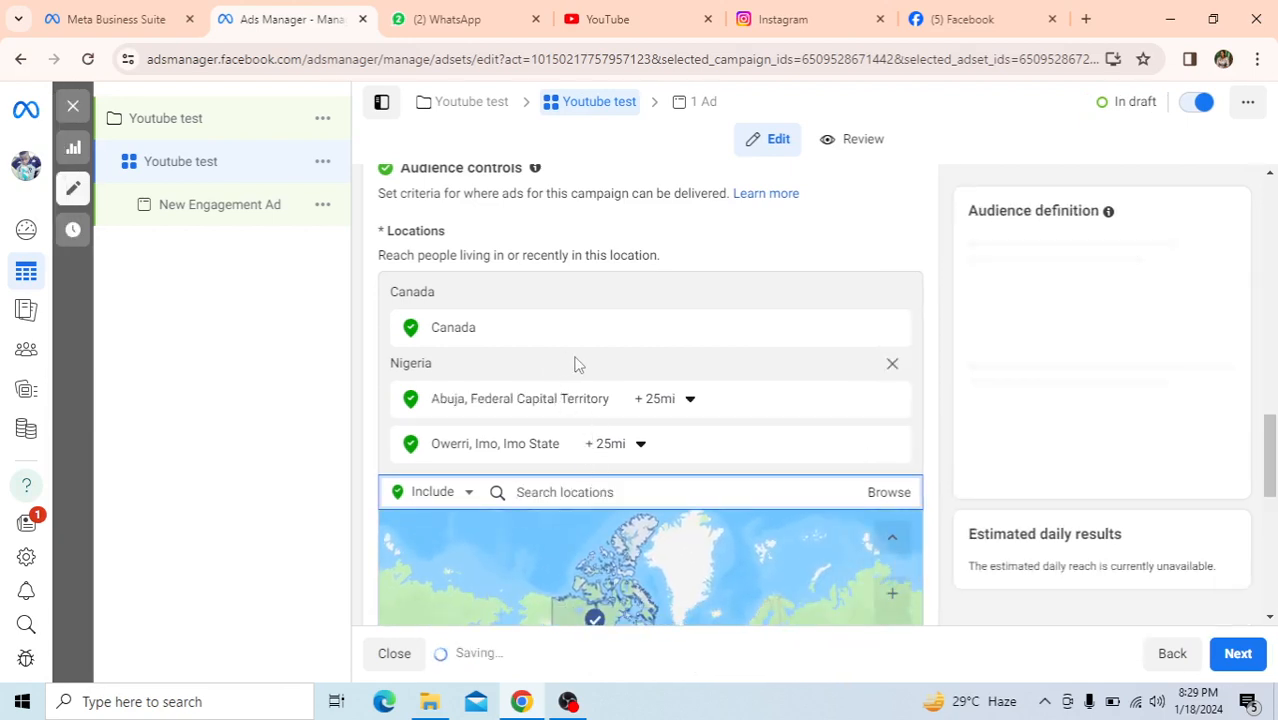
scroll(577, 363, down, 1)
scroll(577, 367, up, 1)
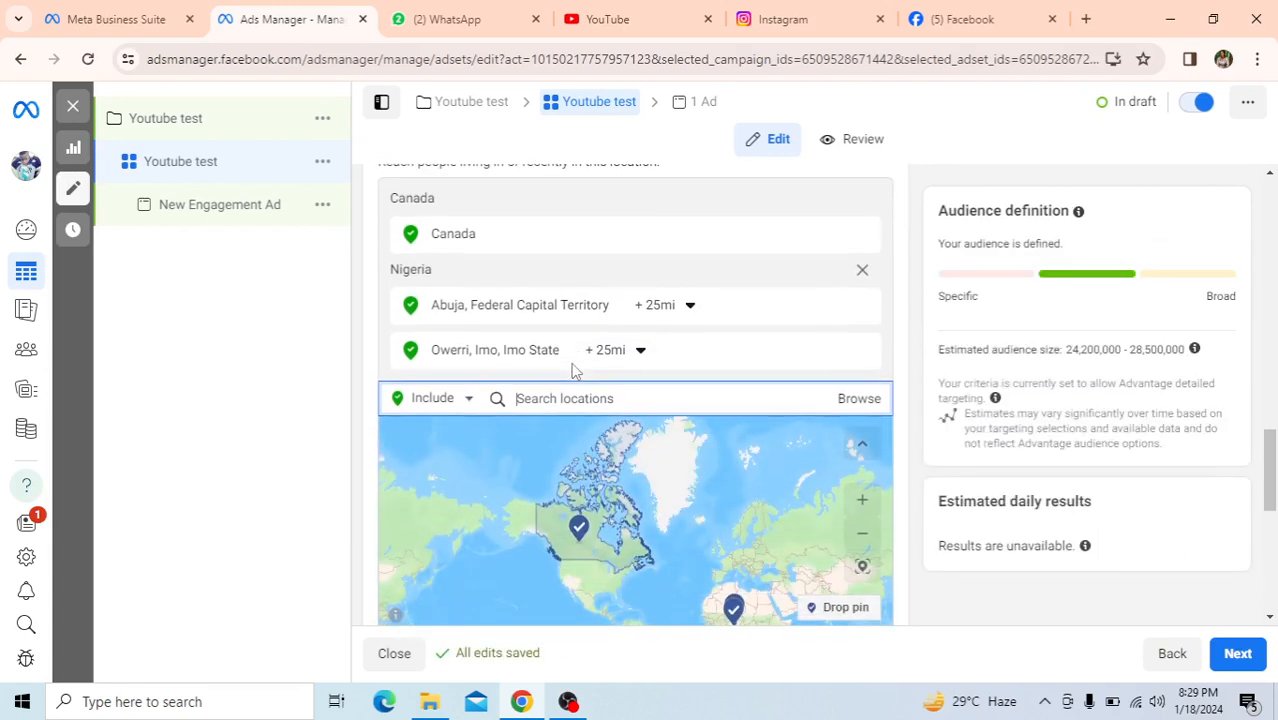
scroll(573, 369, down, 1)
scroll(573, 372, down, 2)
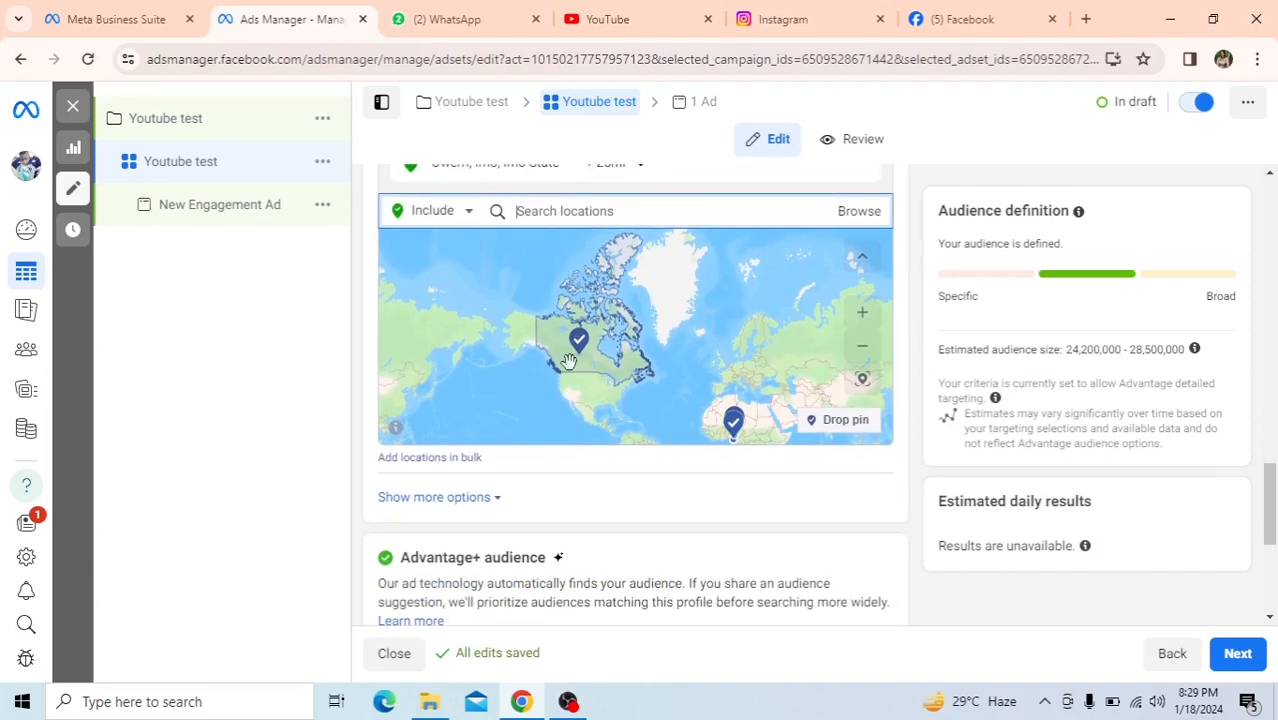
scroll(568, 360, up, 3)
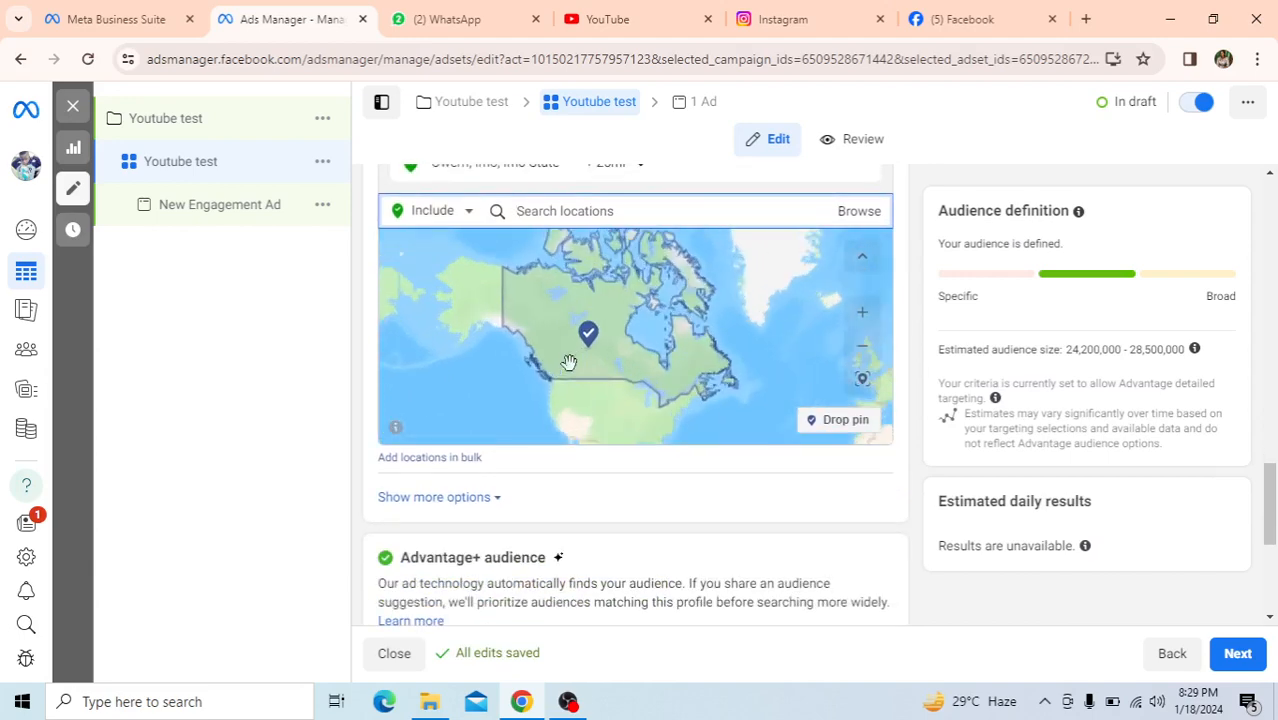
scroll(568, 357, down, 2)
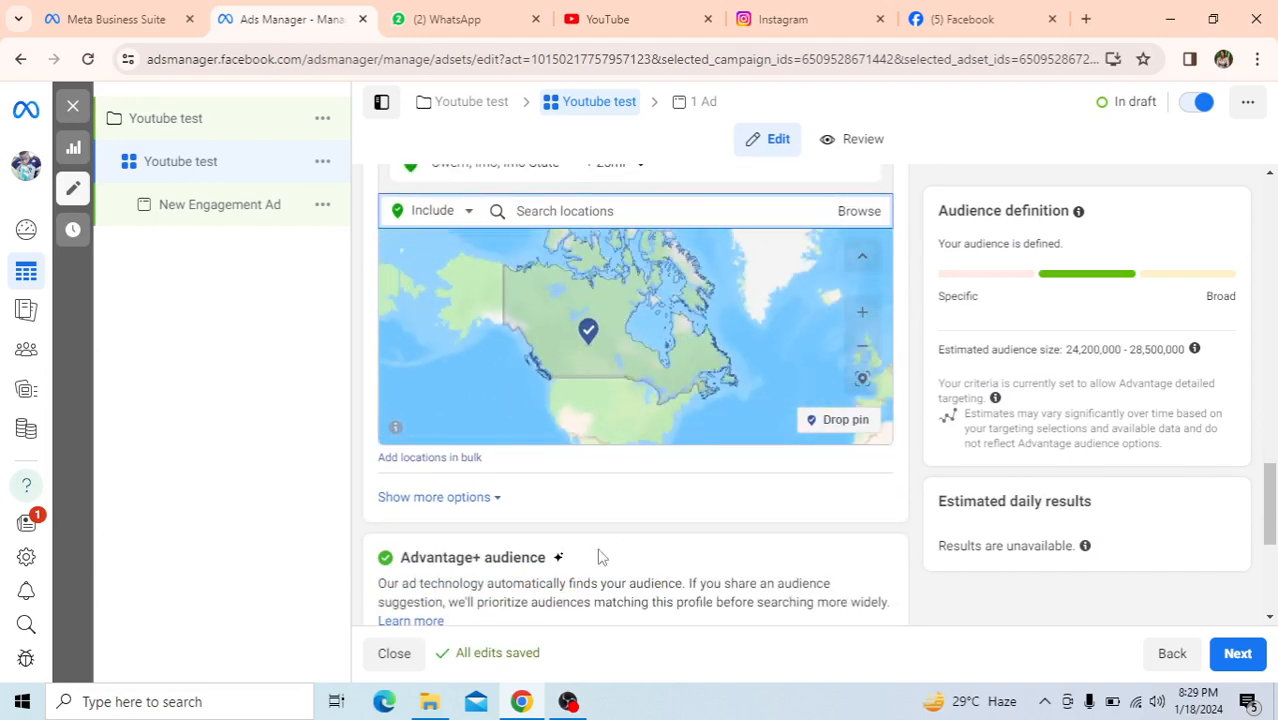
scroll(599, 559, up, 2)
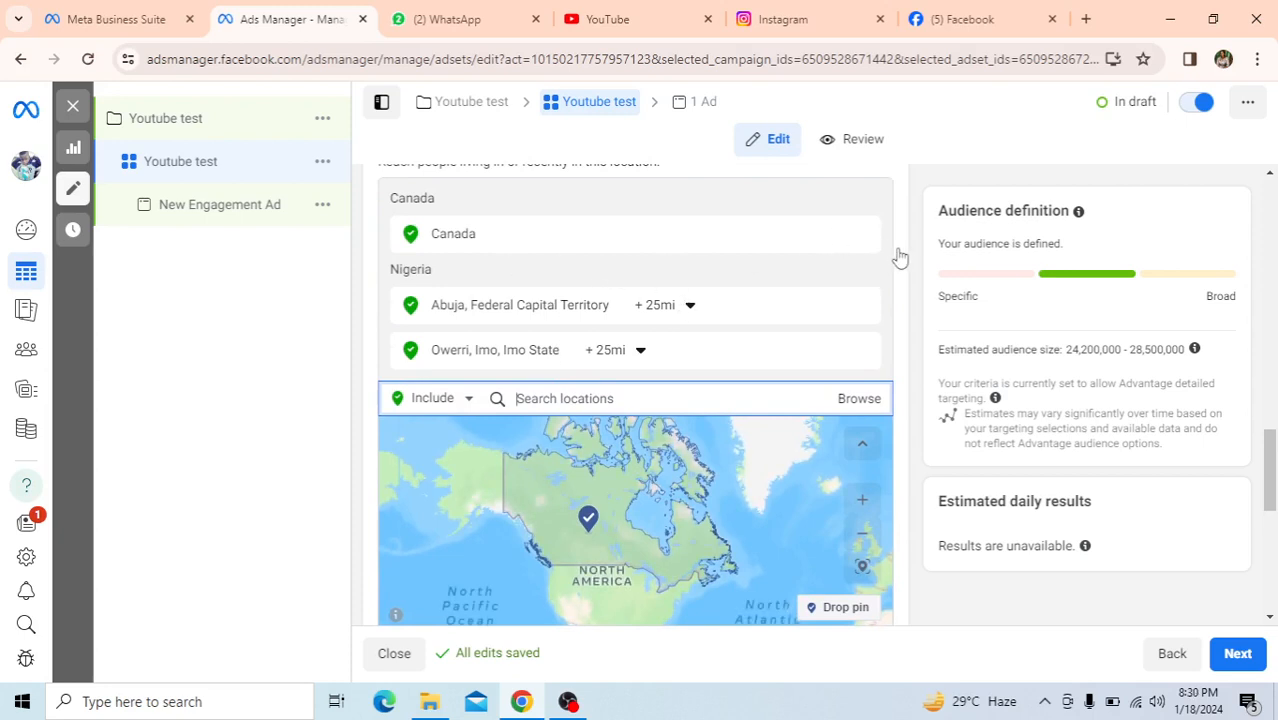
click(863, 238)
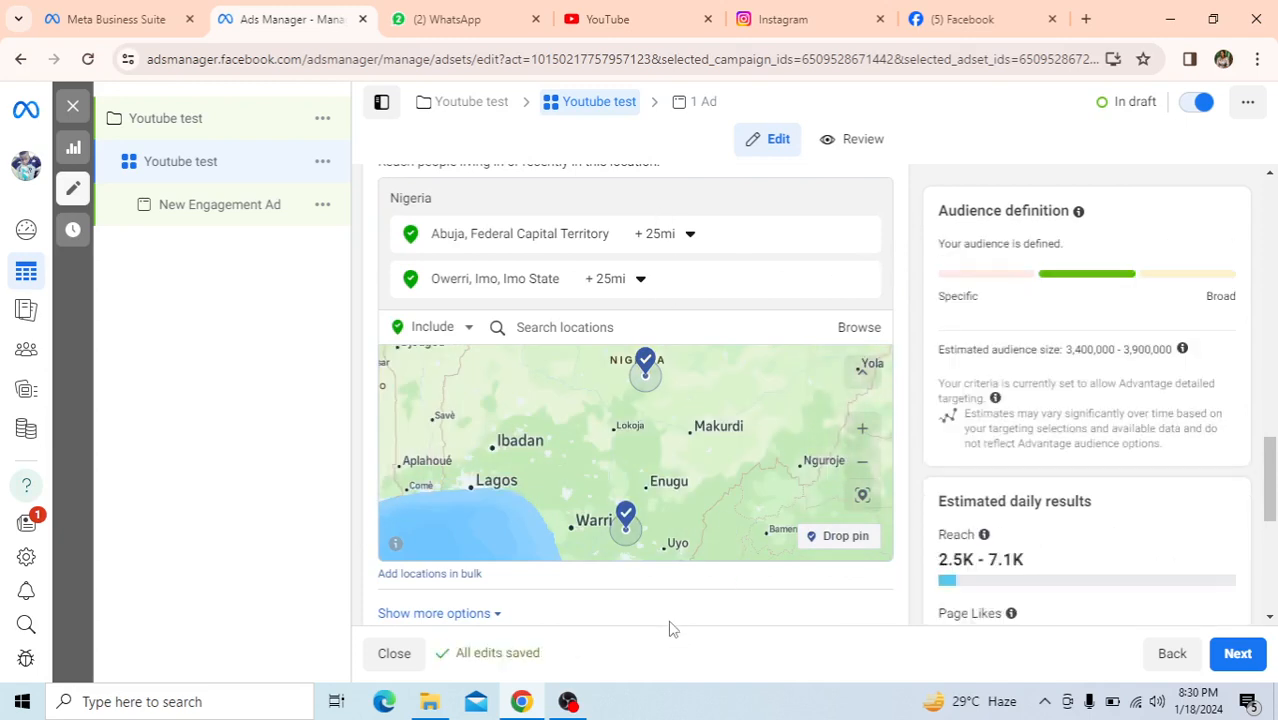
- Expand the additional audience control options and set the minimum age to 20
scroll(683, 605, down, 1)
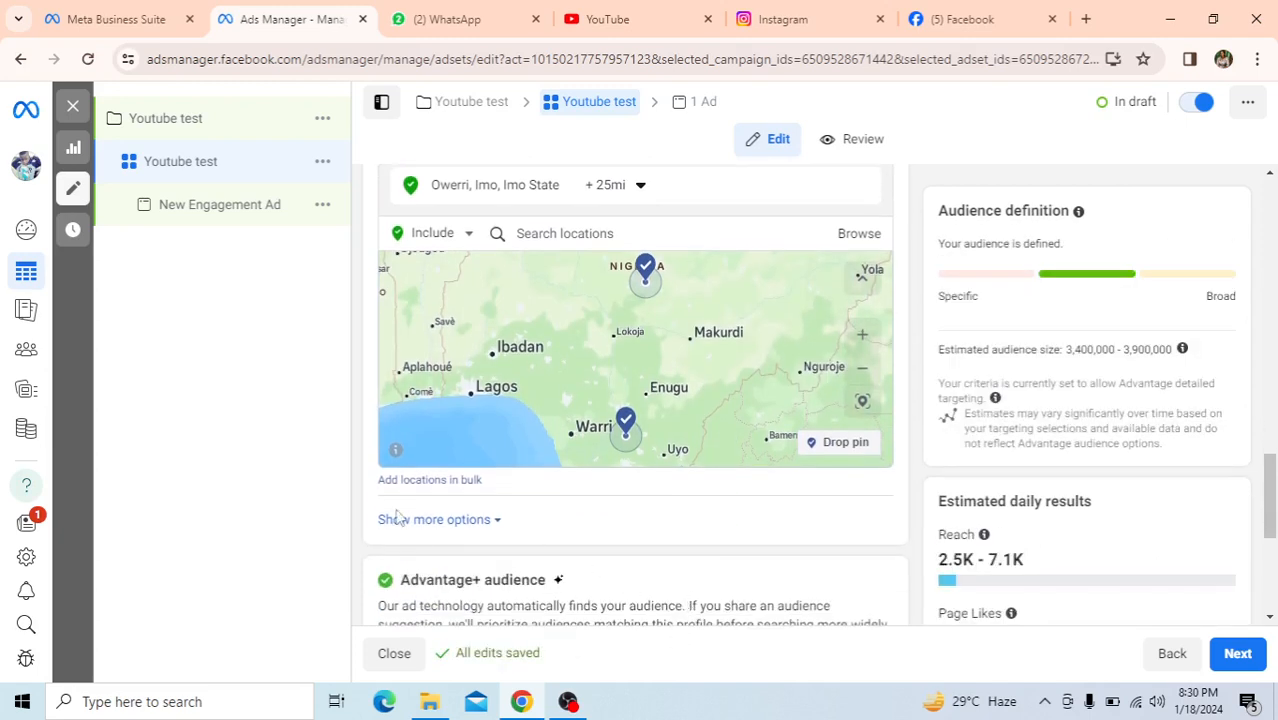
click(474, 522)
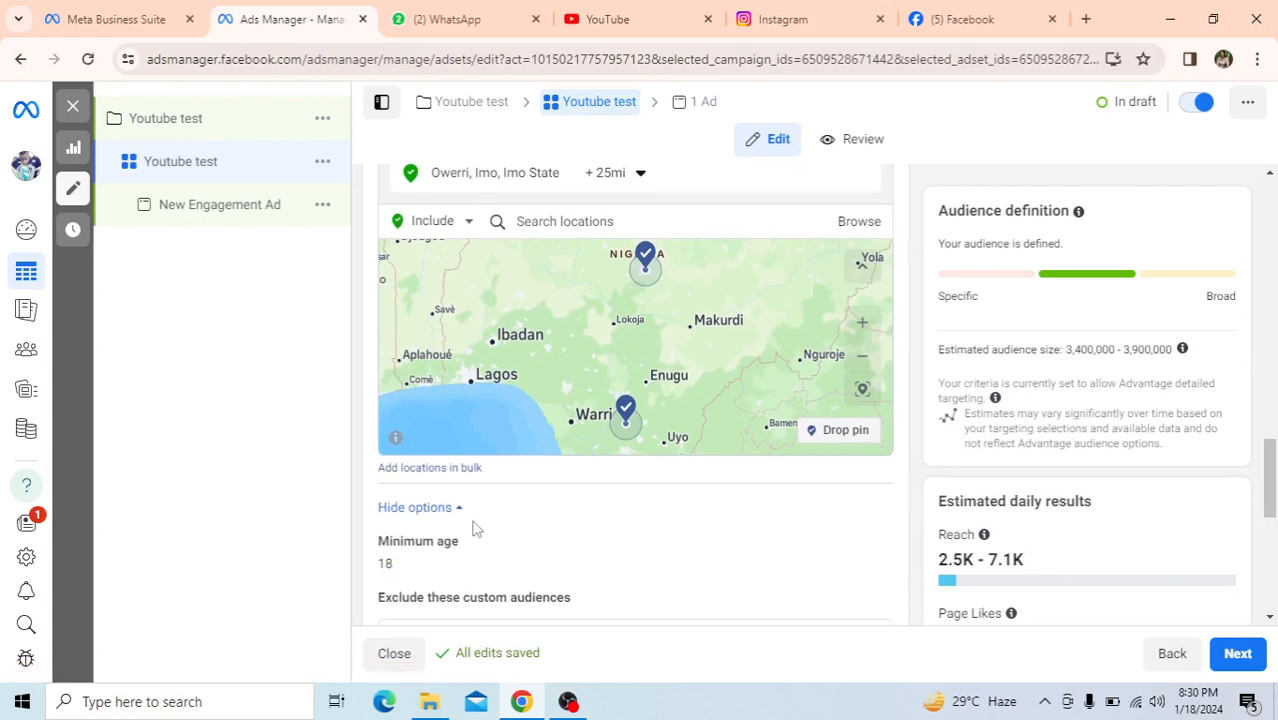
scroll(476, 528, down, 2)
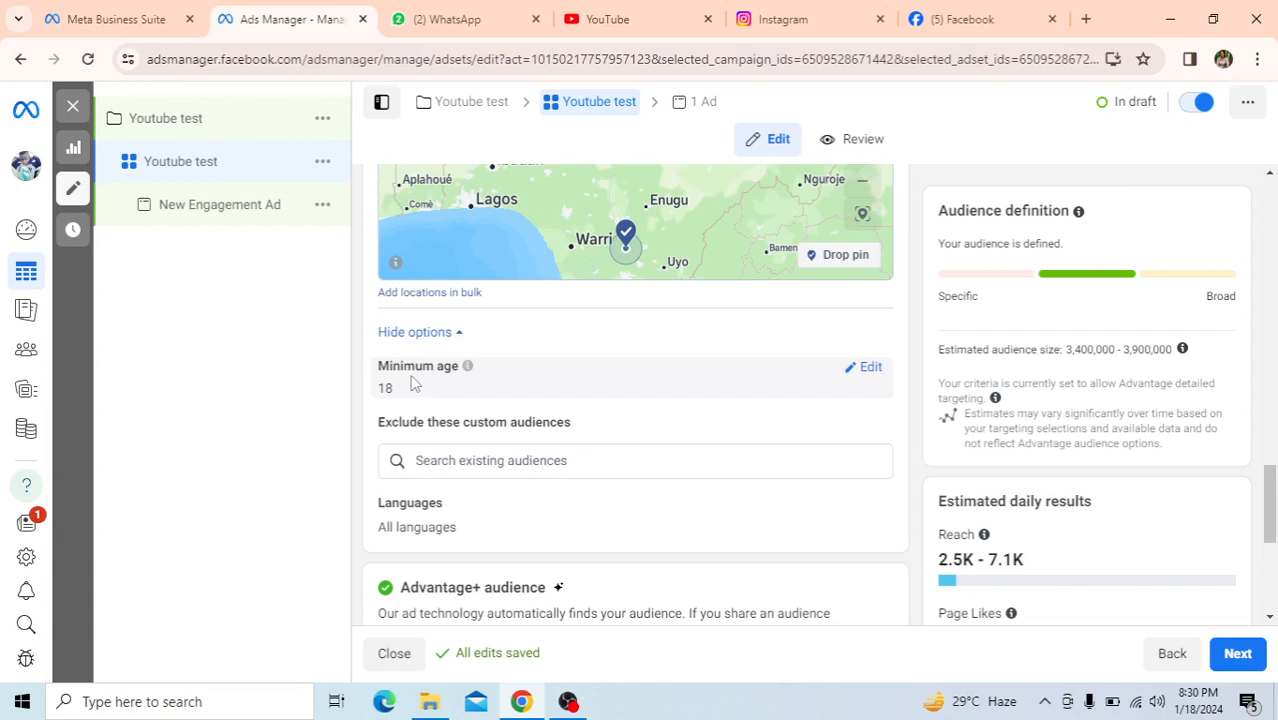
click(866, 370)
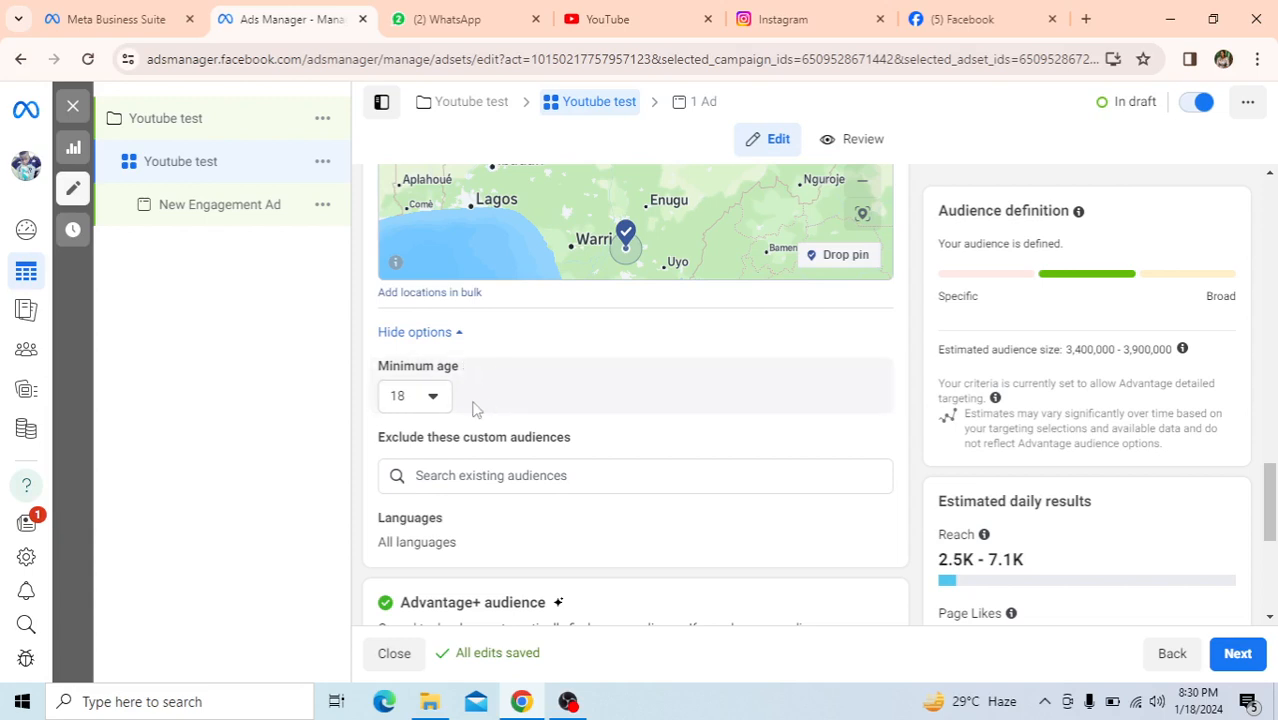
click(433, 397)
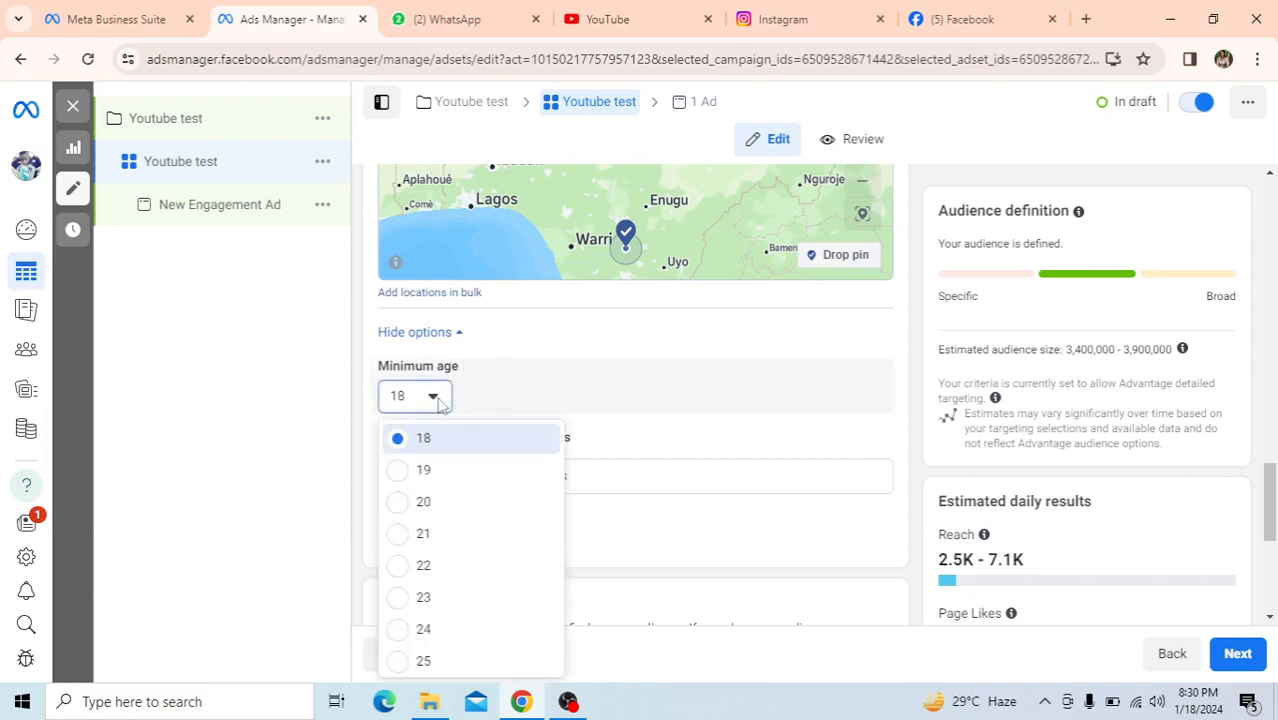
click(408, 505)
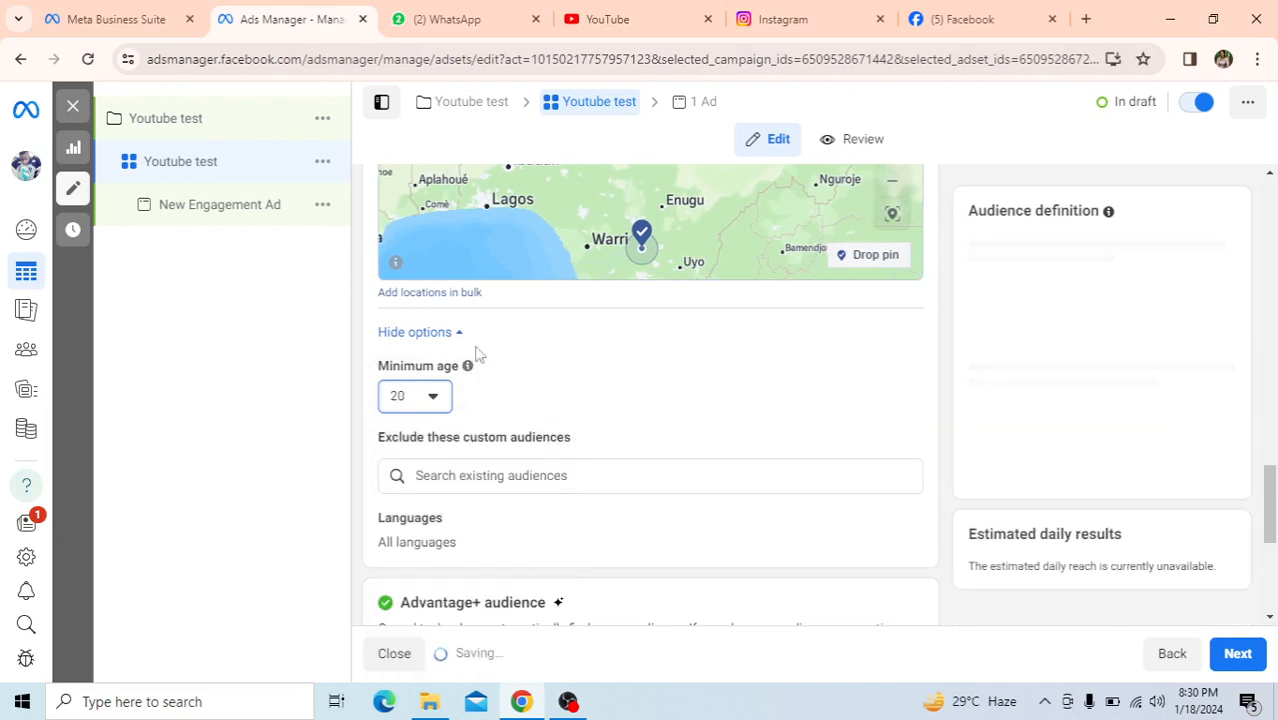
- Restrict the audience languages to English (All)
scroll(470, 360, down, 1)
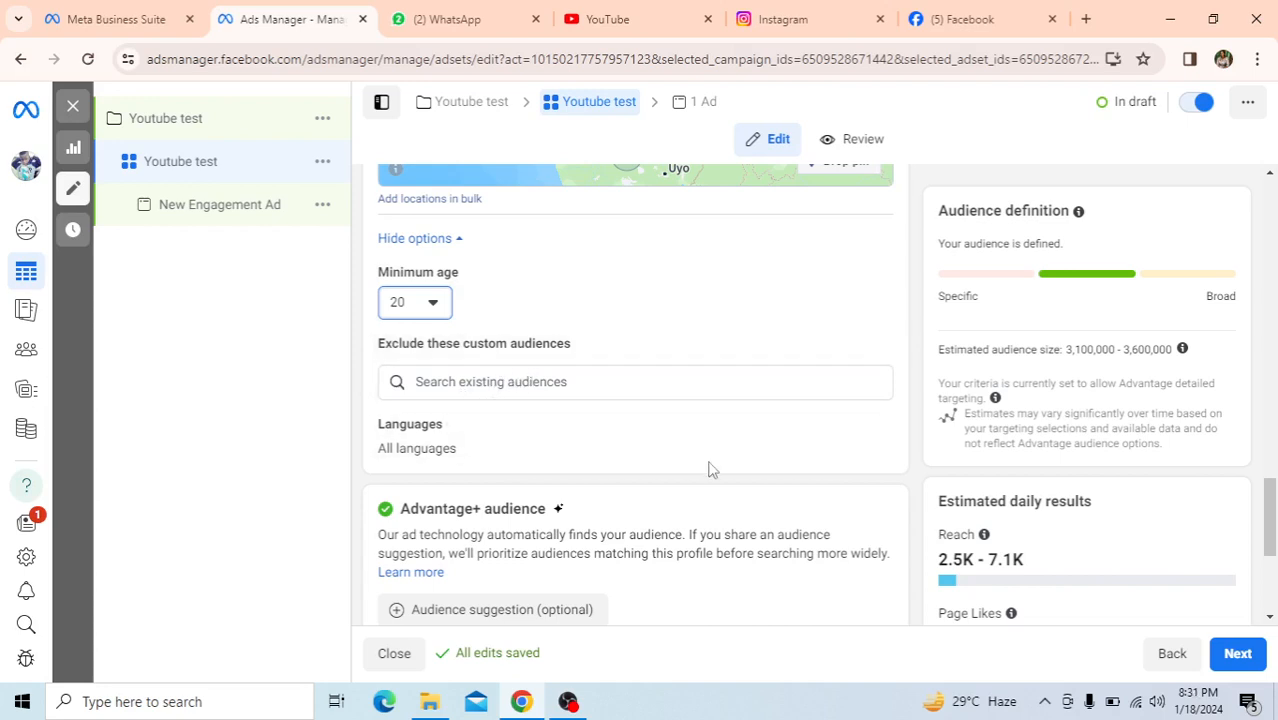
click(867, 432)
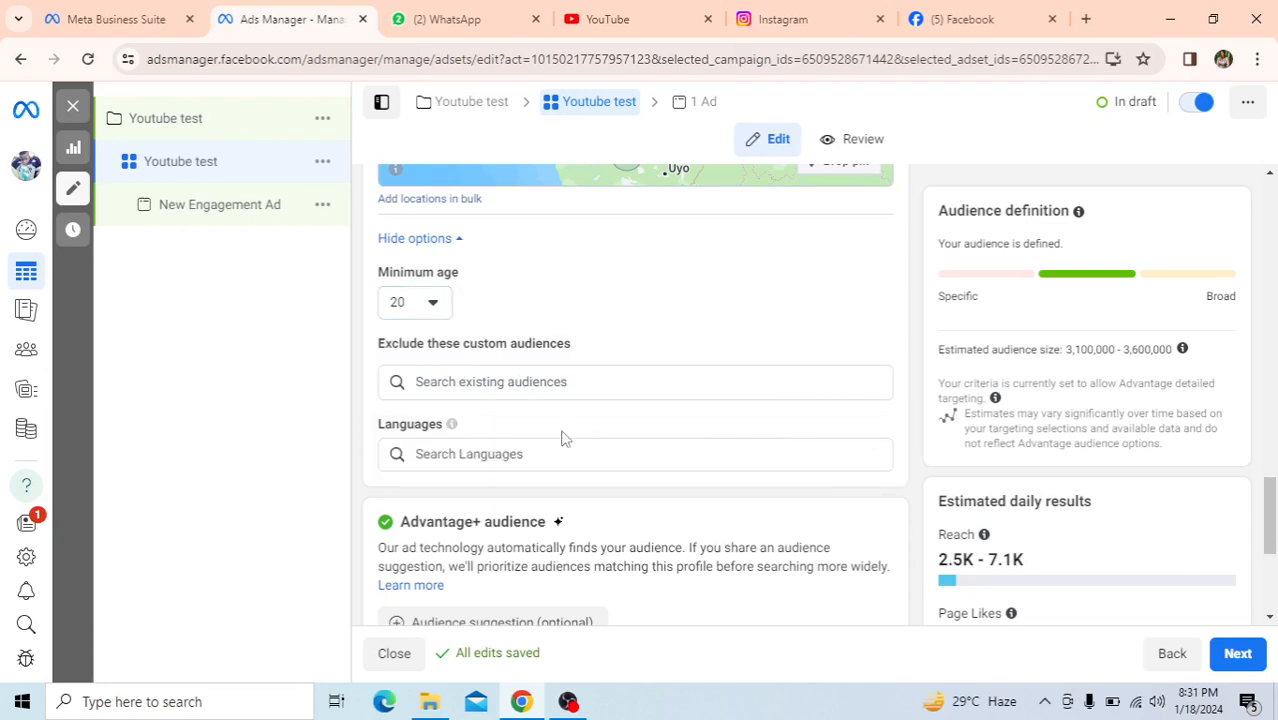
scroll(560, 434, down, 2)
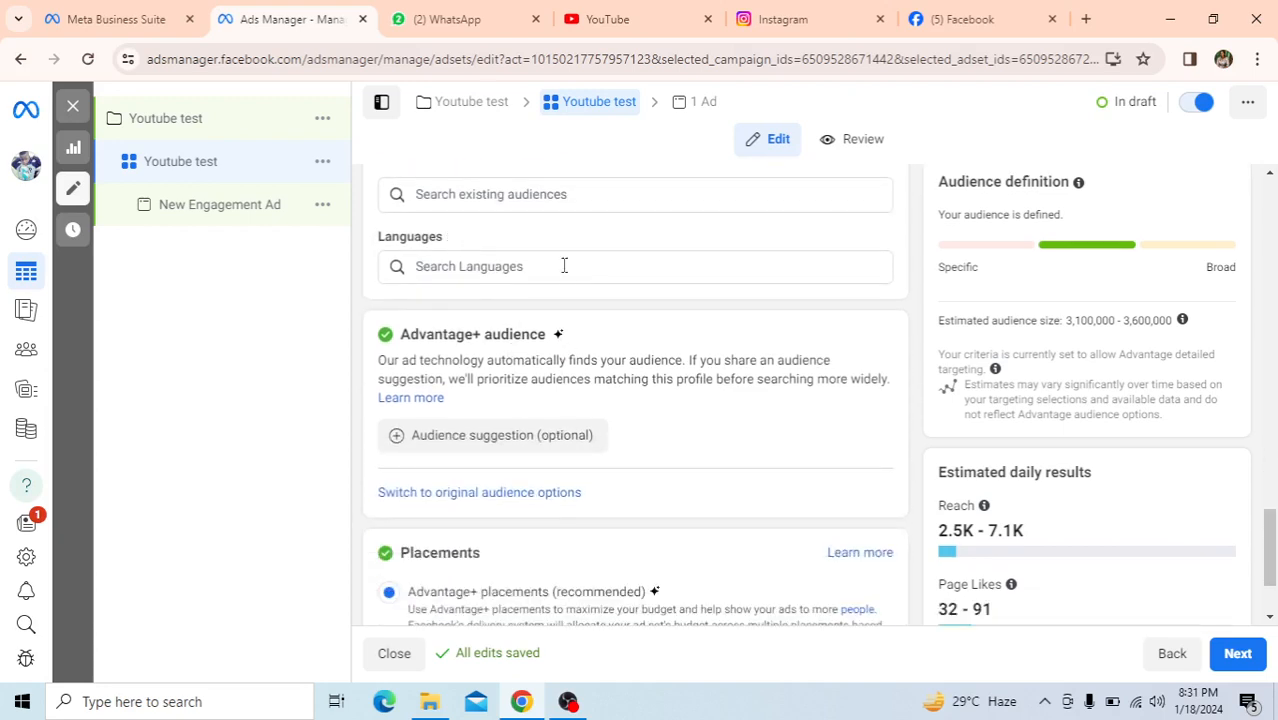
click(564, 266)
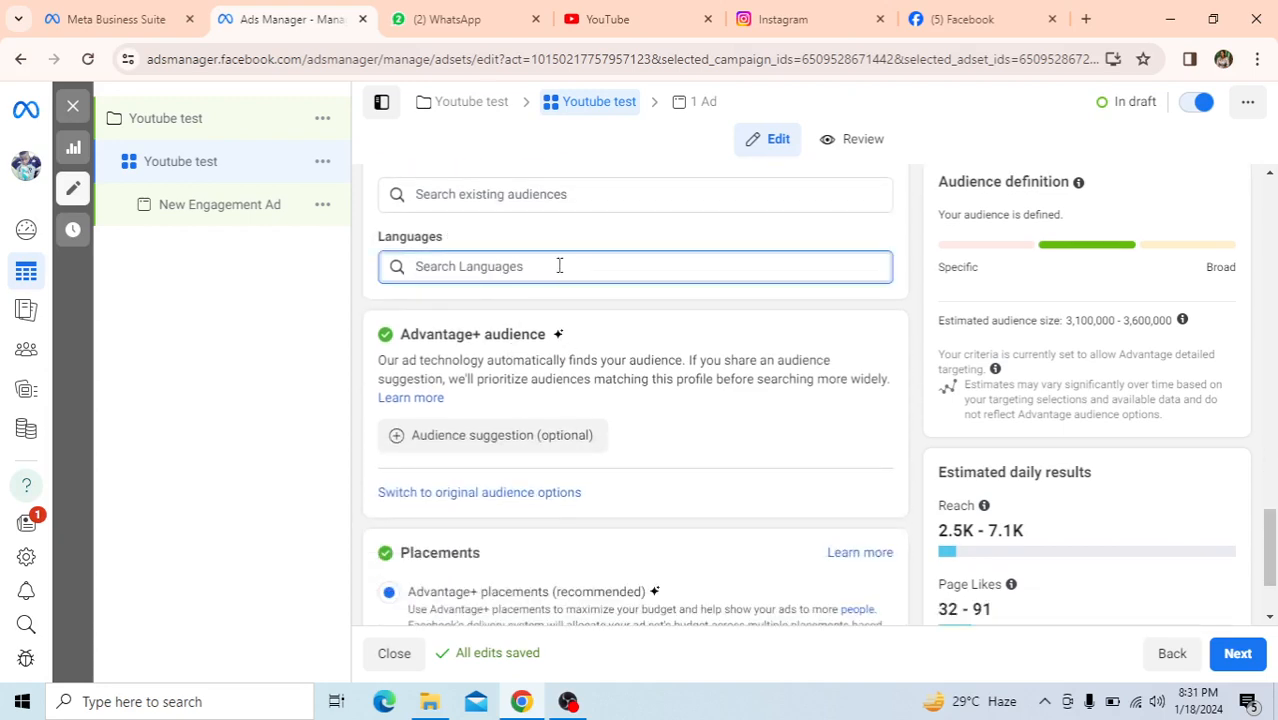
text(en)
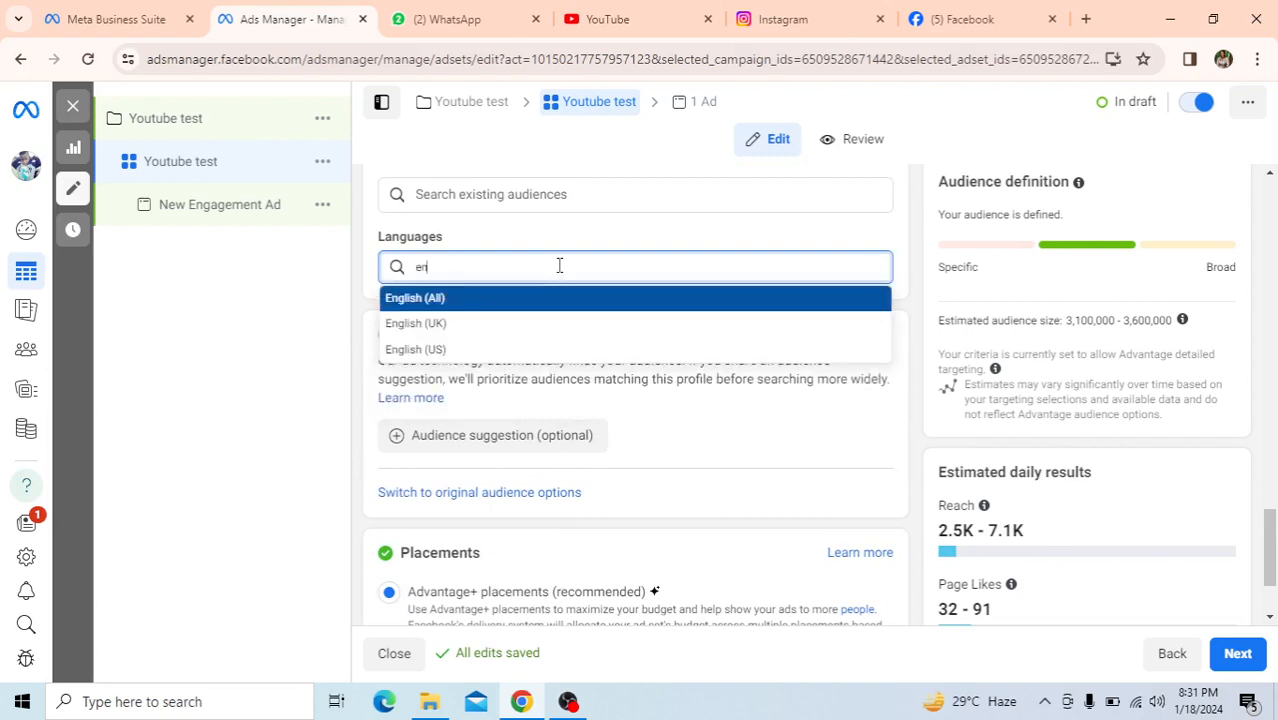
text(glish)
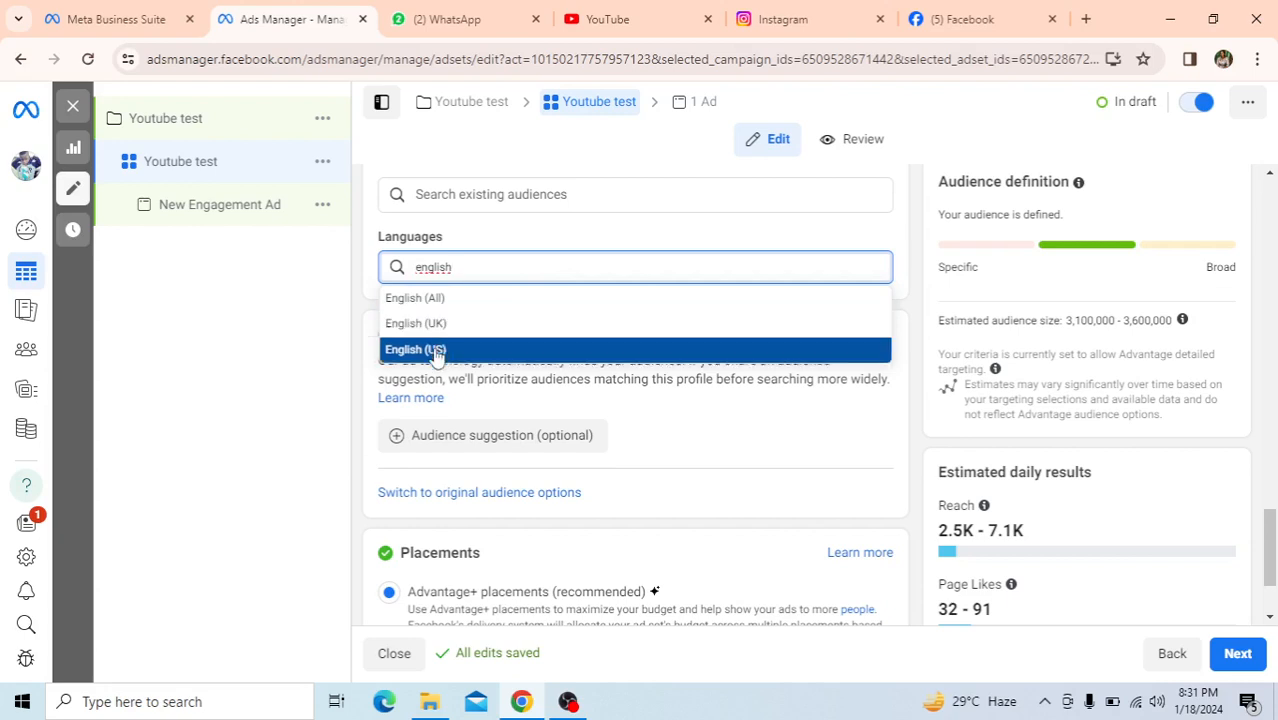
click(442, 299)
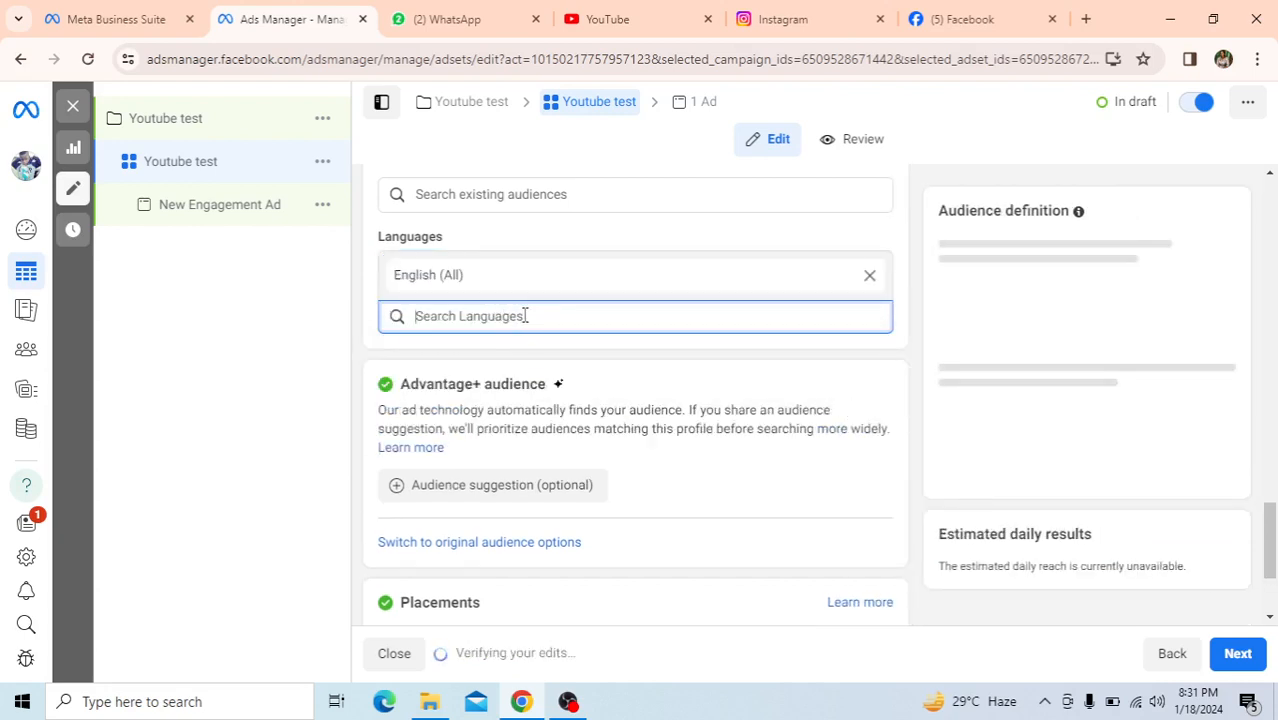
- Review the audience controls, checking the included locations, minimum age and language settings
scroll(525, 316, up, 8)
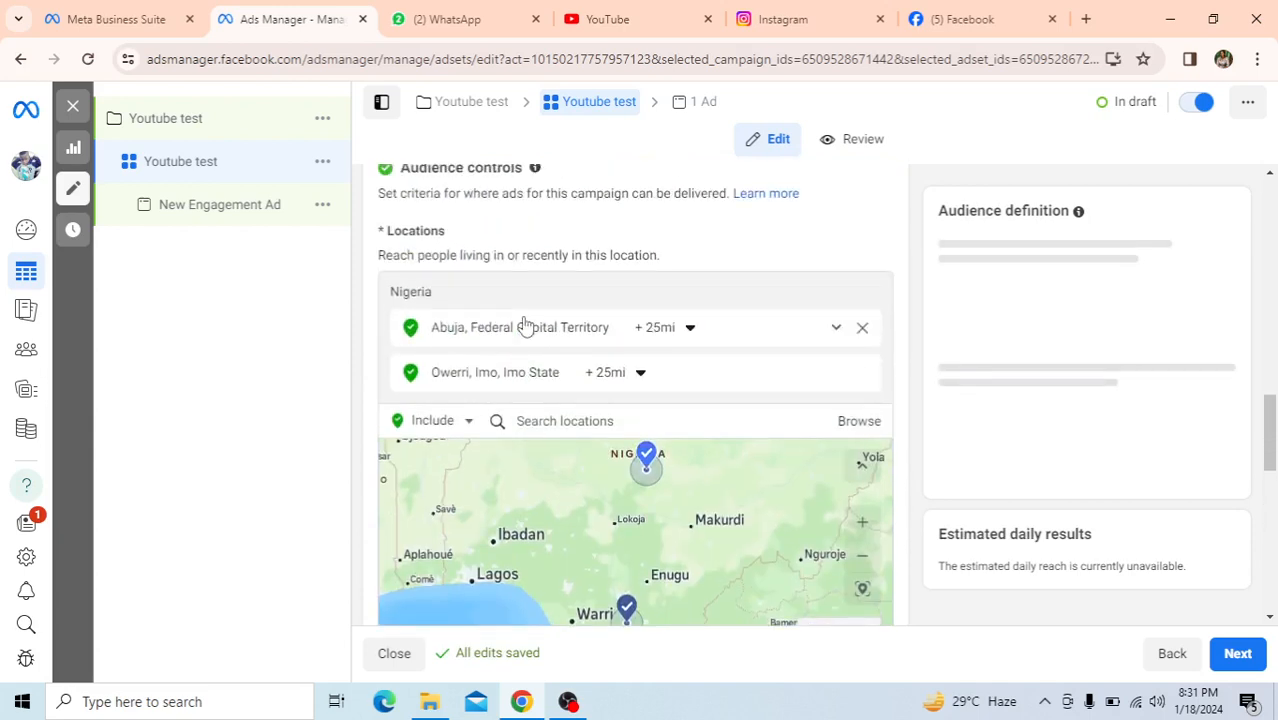
scroll(494, 228, up, 1)
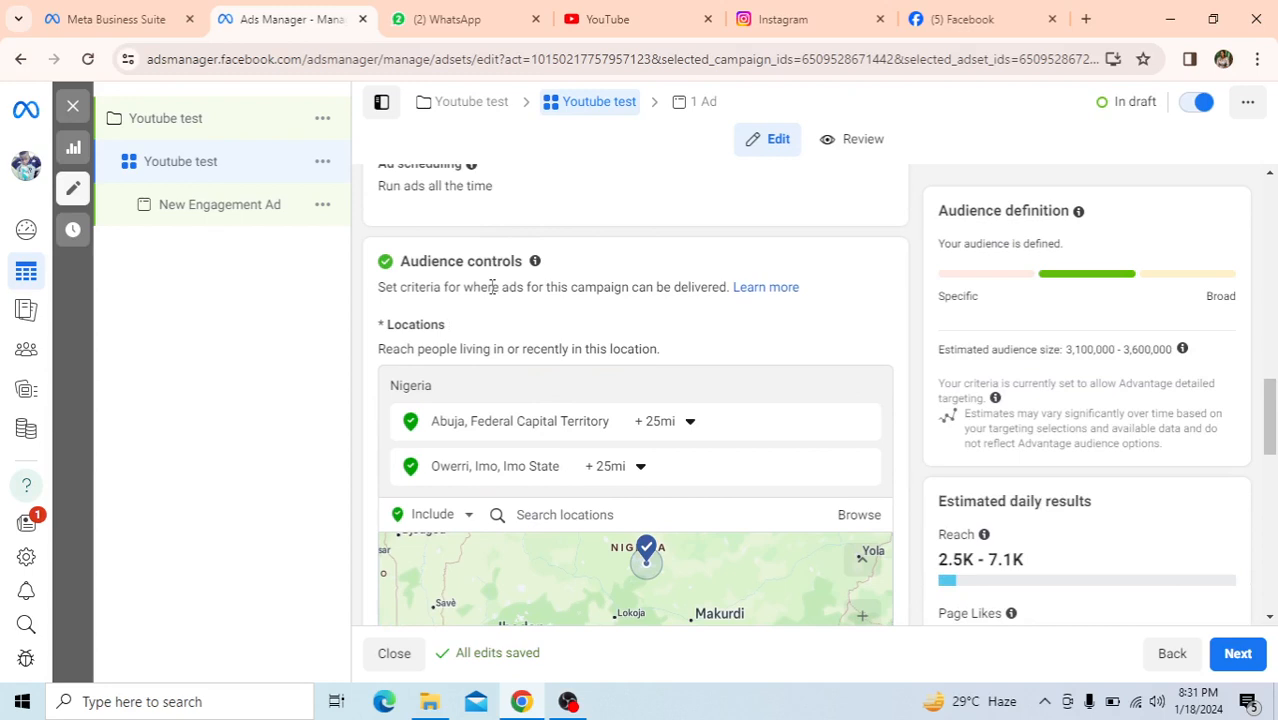
scroll(655, 313, down, 2)
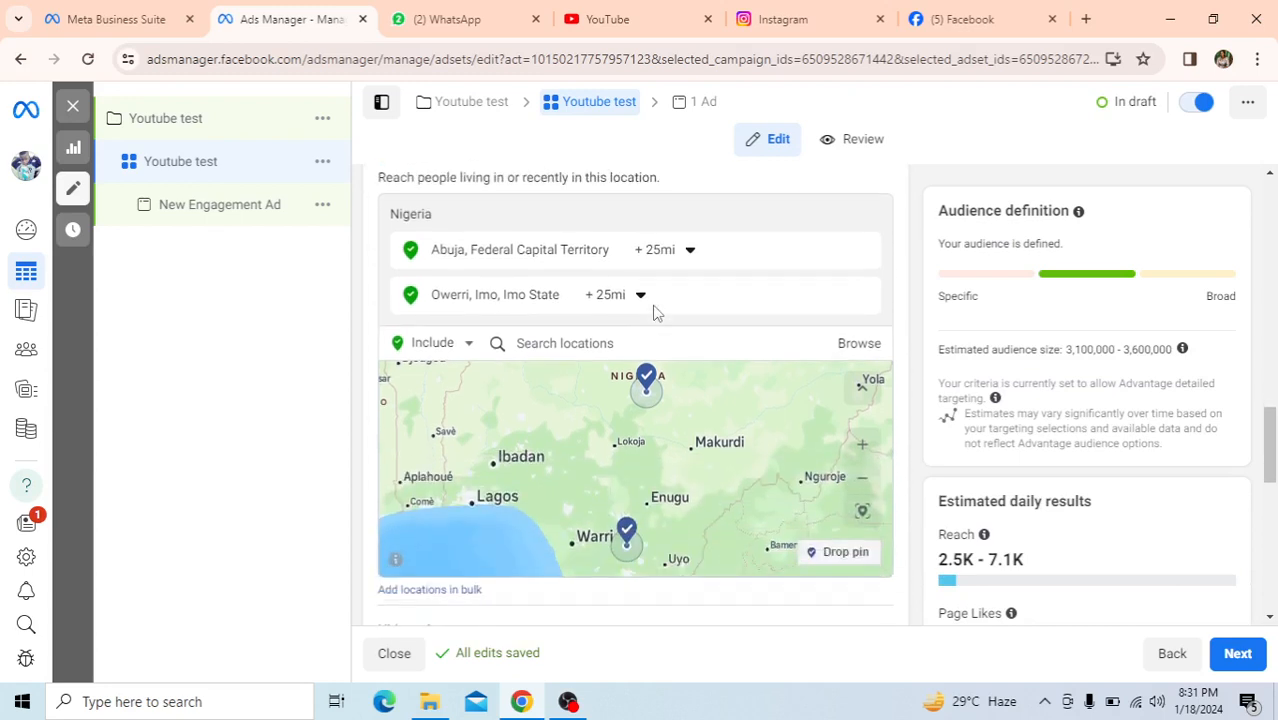
scroll(655, 313, down, 7)
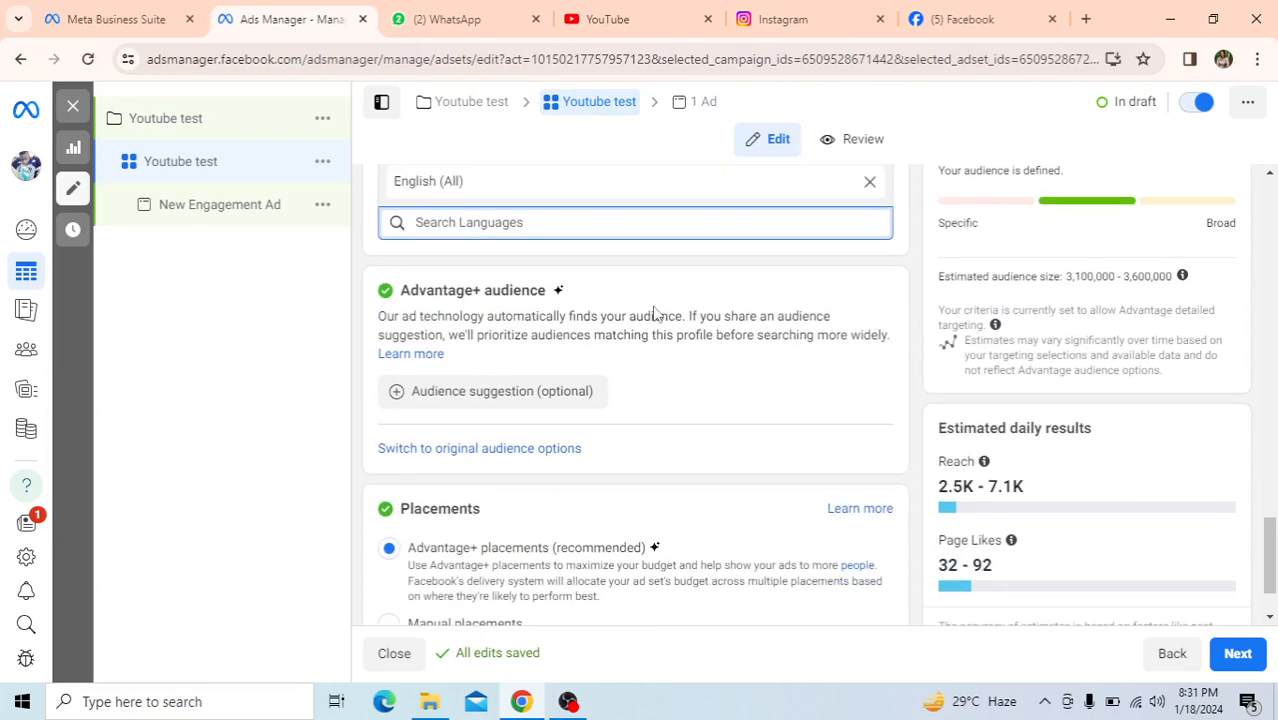
scroll(650, 314, up, 4)
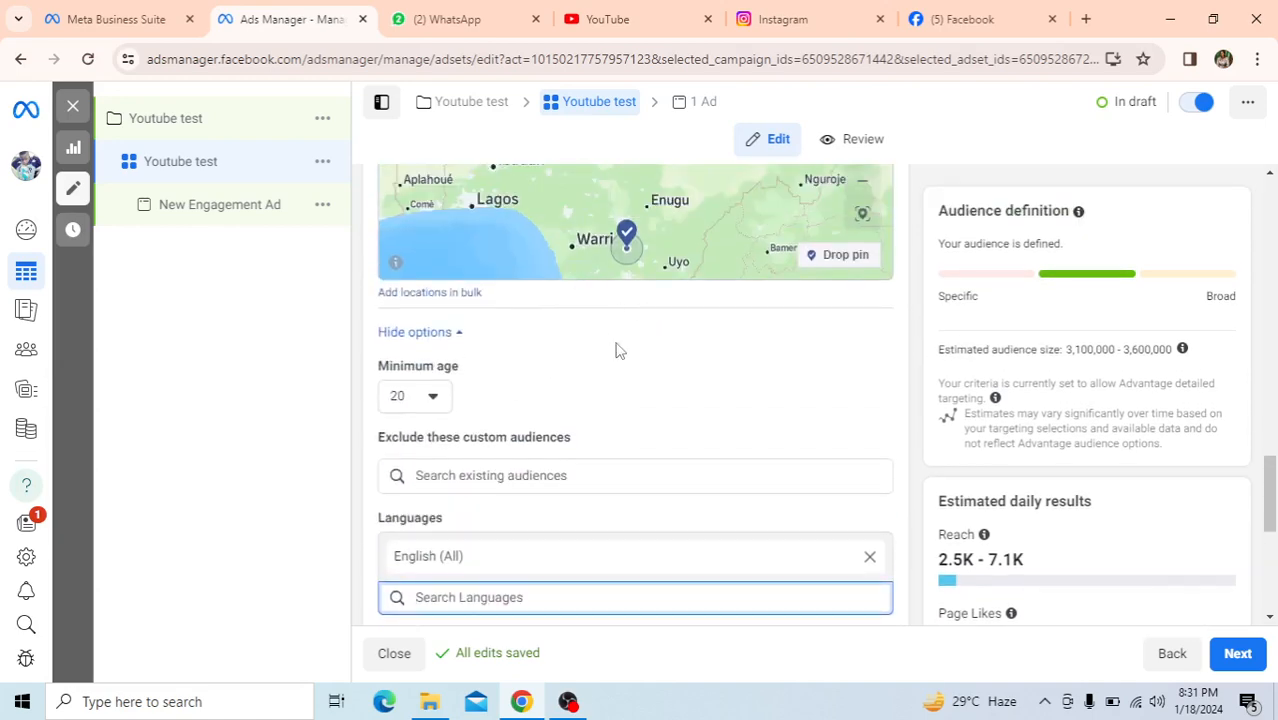
scroll(630, 330, up, 4)
scroll(628, 328, down, 4)
scroll(630, 310, up, 4)
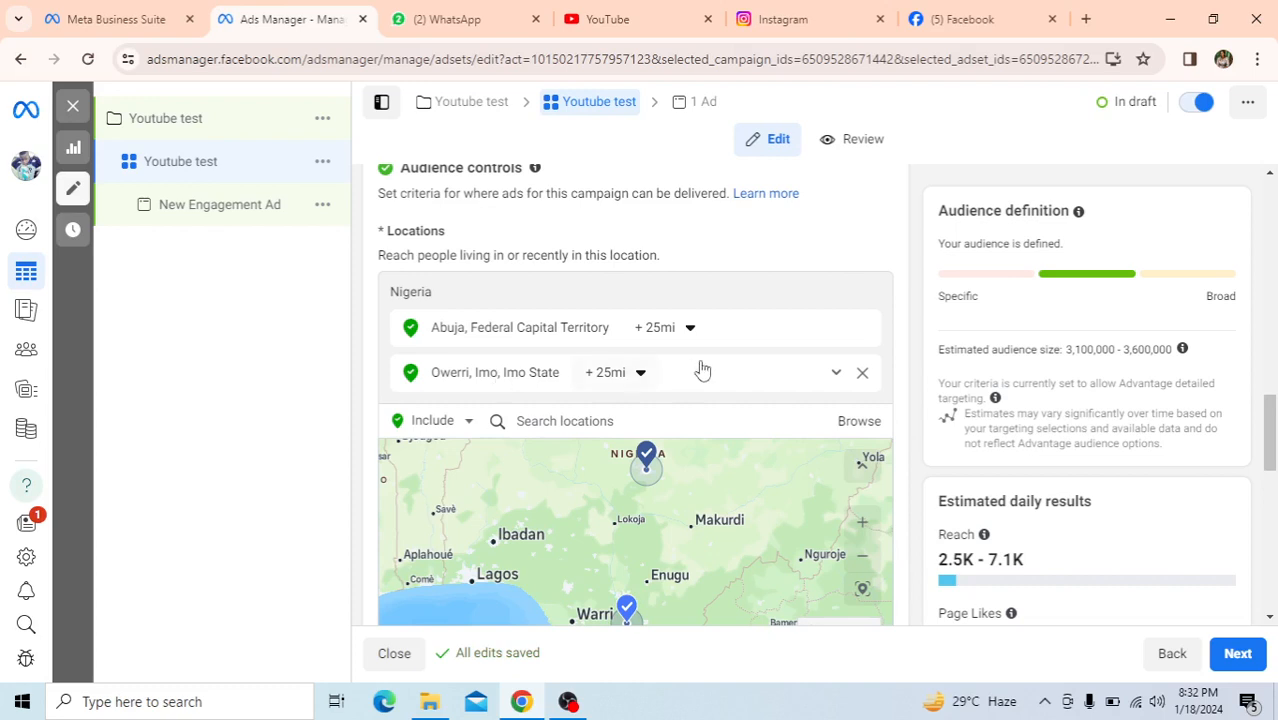
- Include the city of Lagos, Lagos State in the audience locations and remove Abuja and Owerri from them
click(588, 421)
text(l)
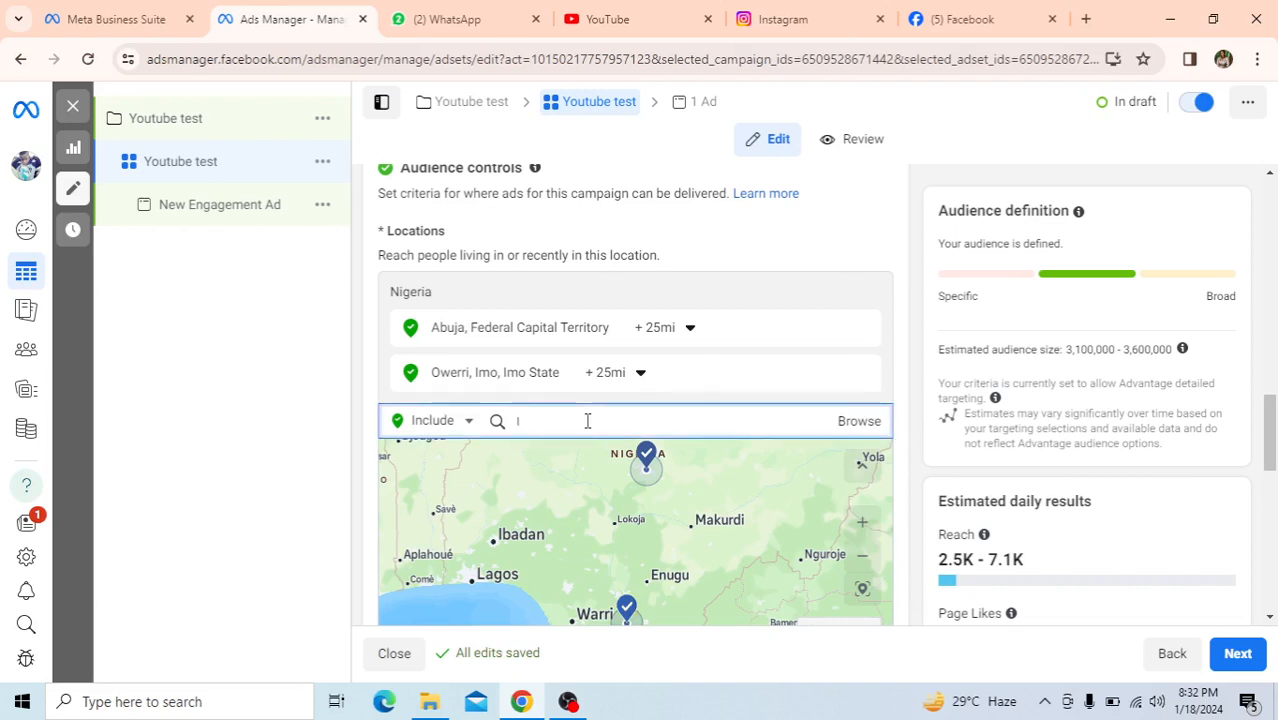
text(agos)
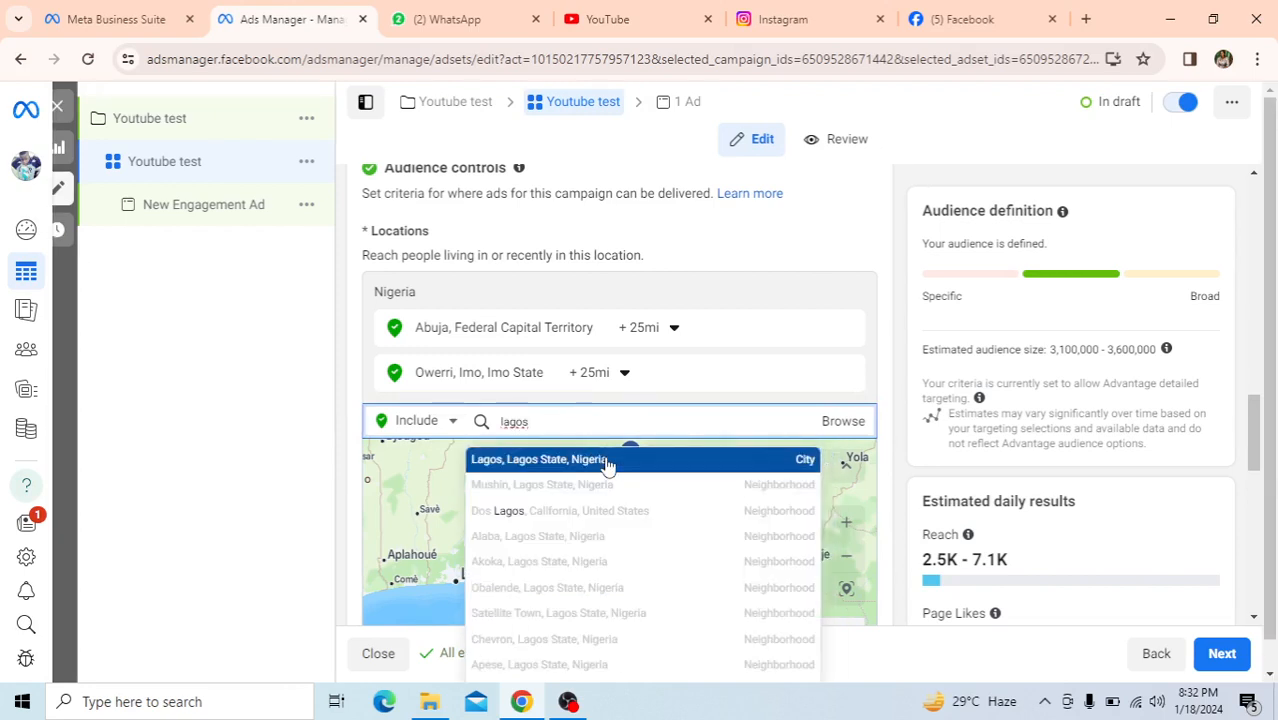
click(606, 462)
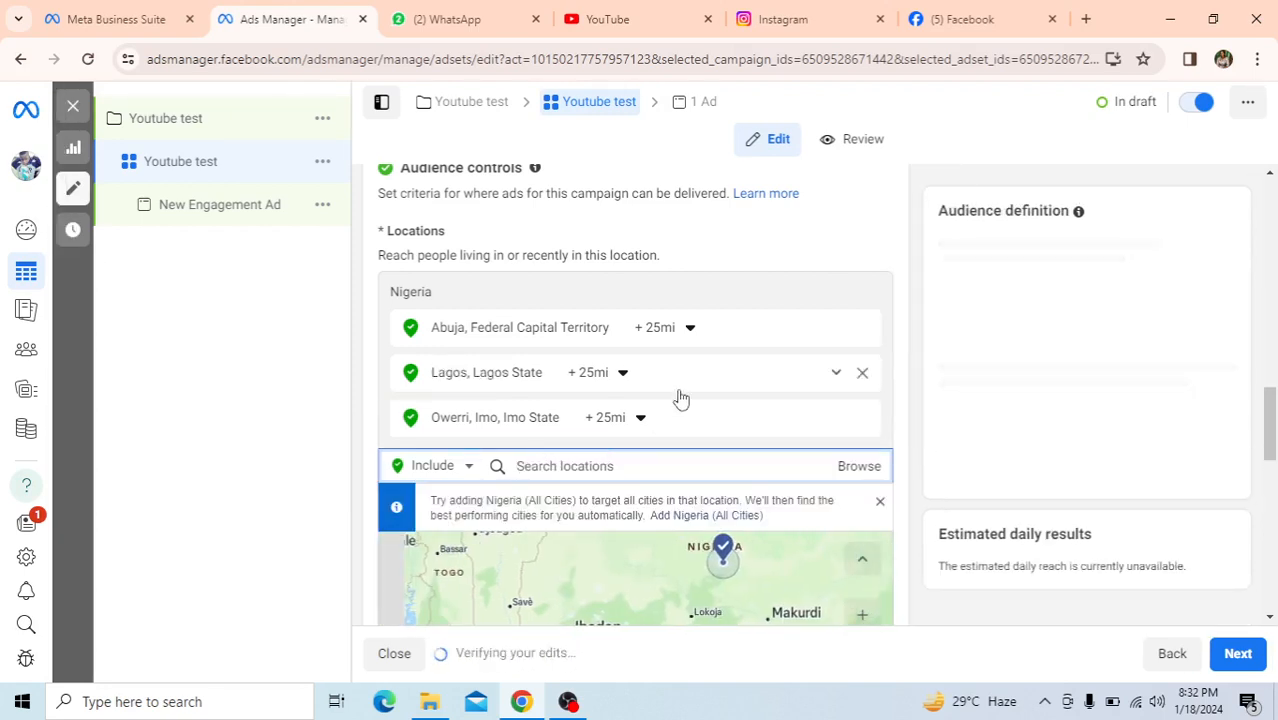
scroll(628, 364, down, 1)
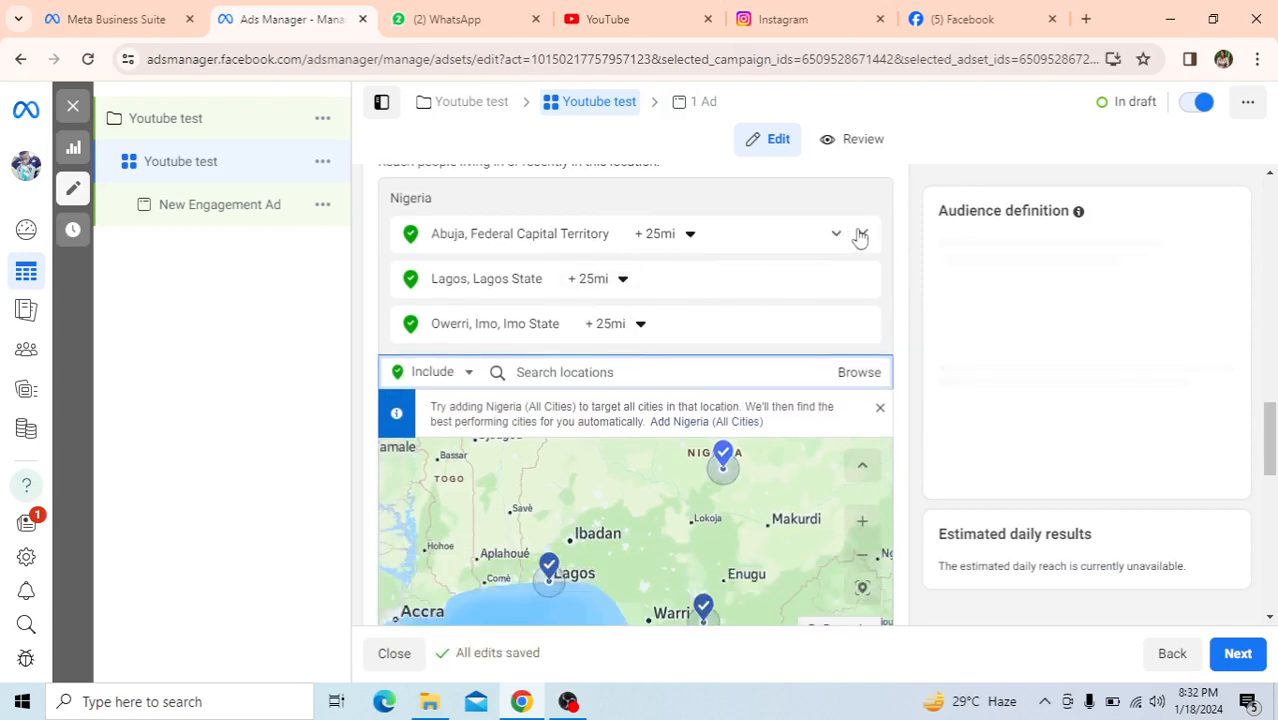
click(861, 238)
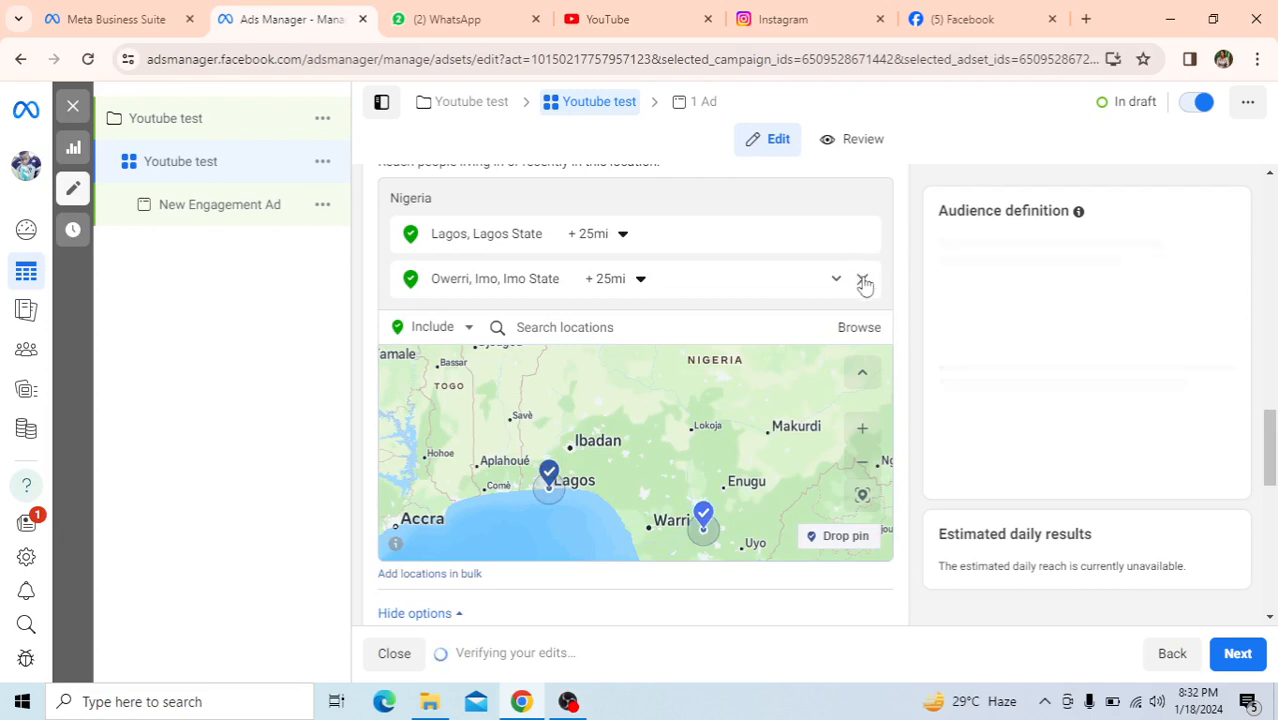
click(862, 281)
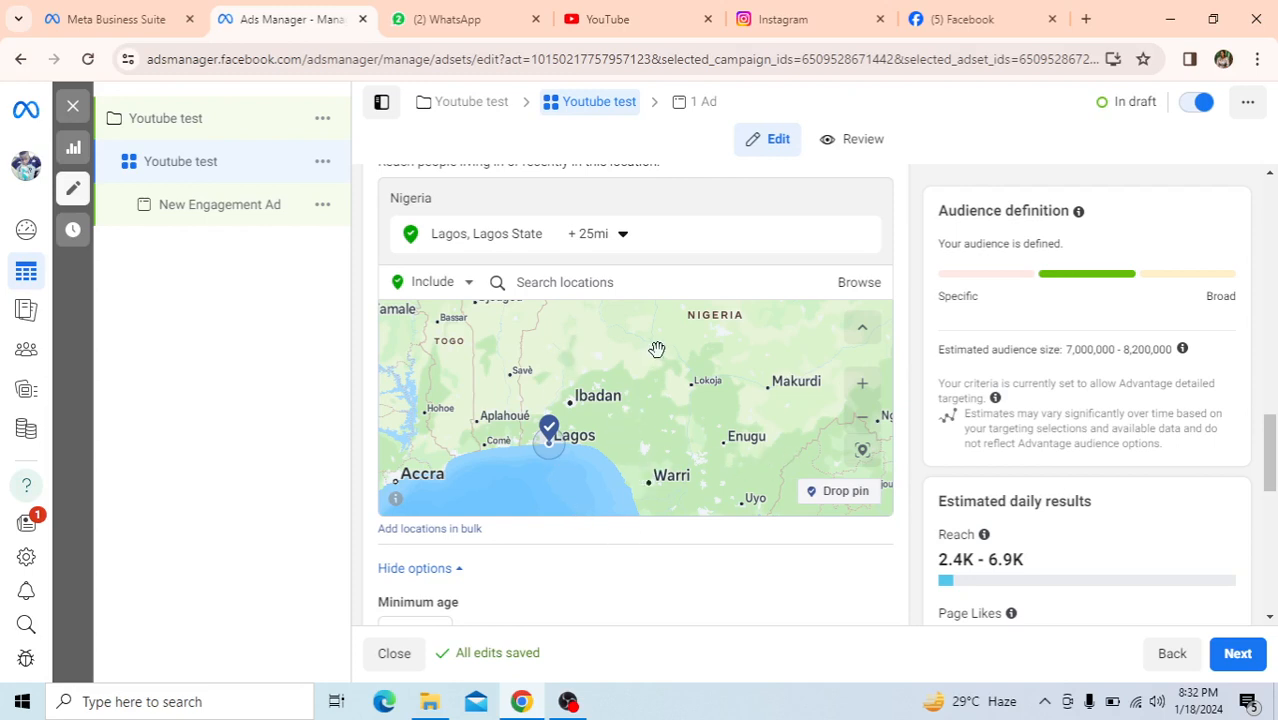
scroll(648, 585, down, 1)
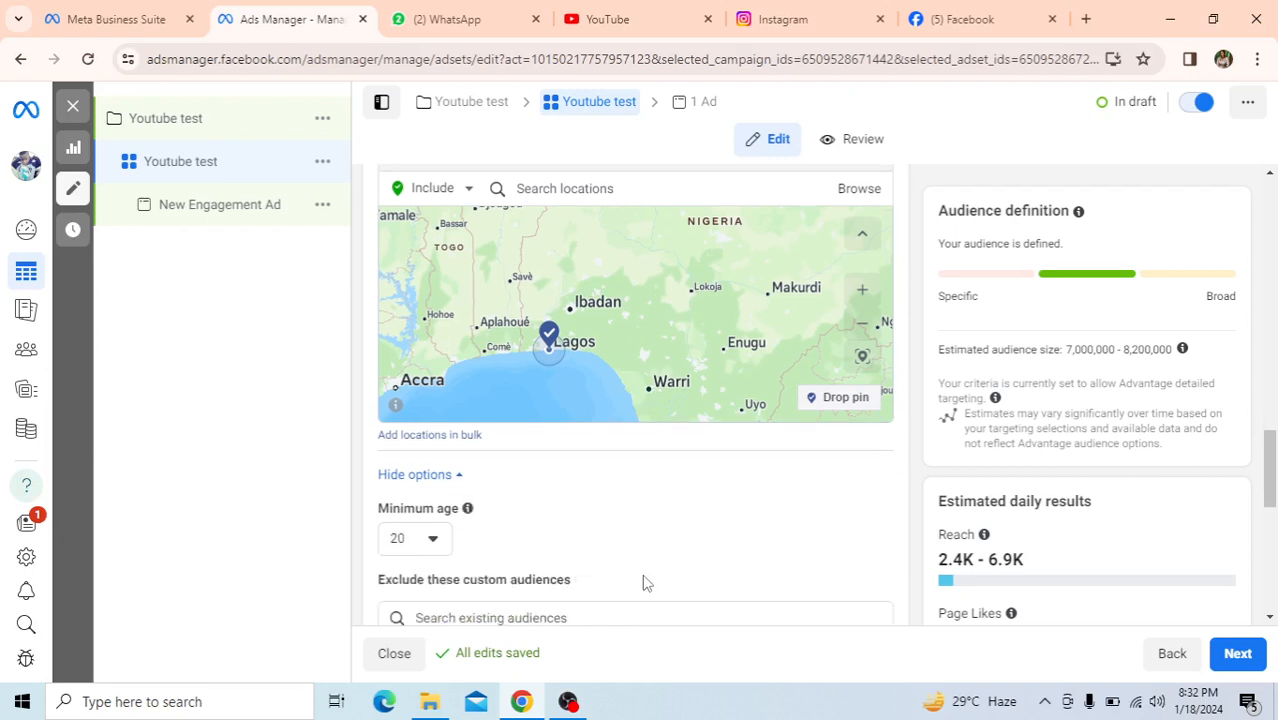
- Review the remaining audience controls and the Advantage+ audience section of the ad set
scroll(600, 550, down, 2)
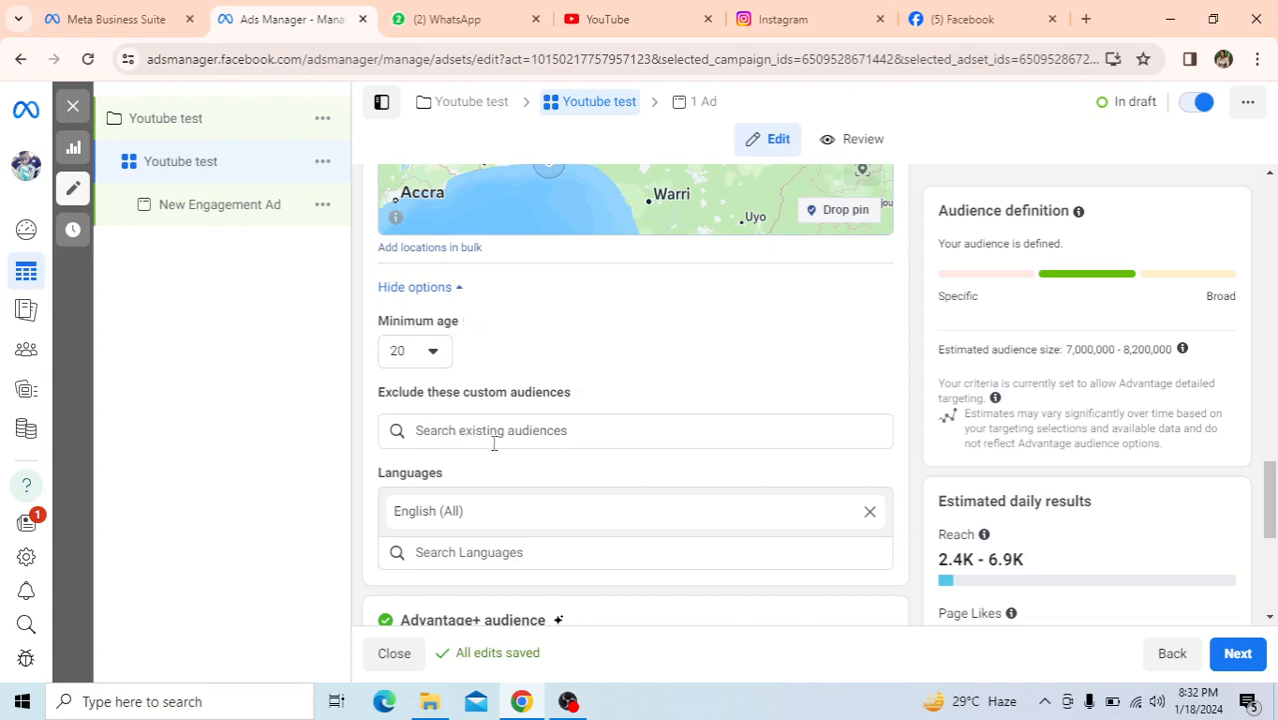
scroll(477, 529, down, 1)
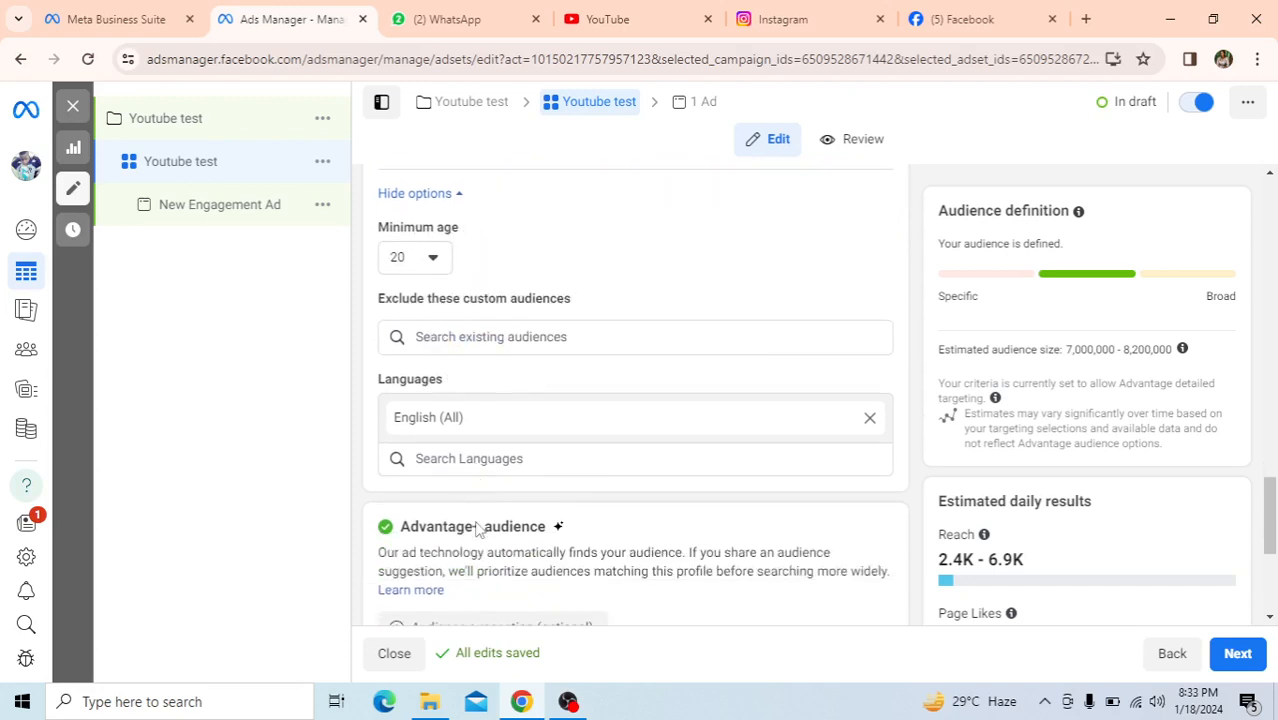
scroll(477, 529, down, 2)
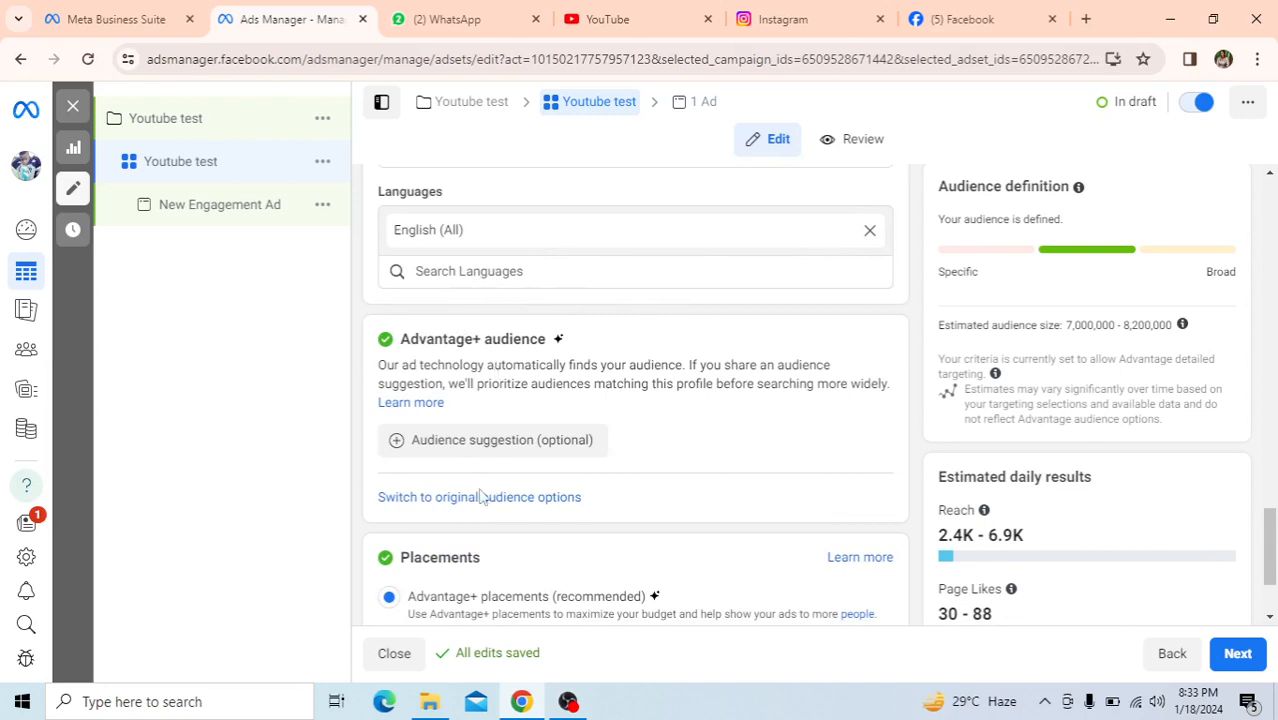
scroll(456, 448, down, 1)
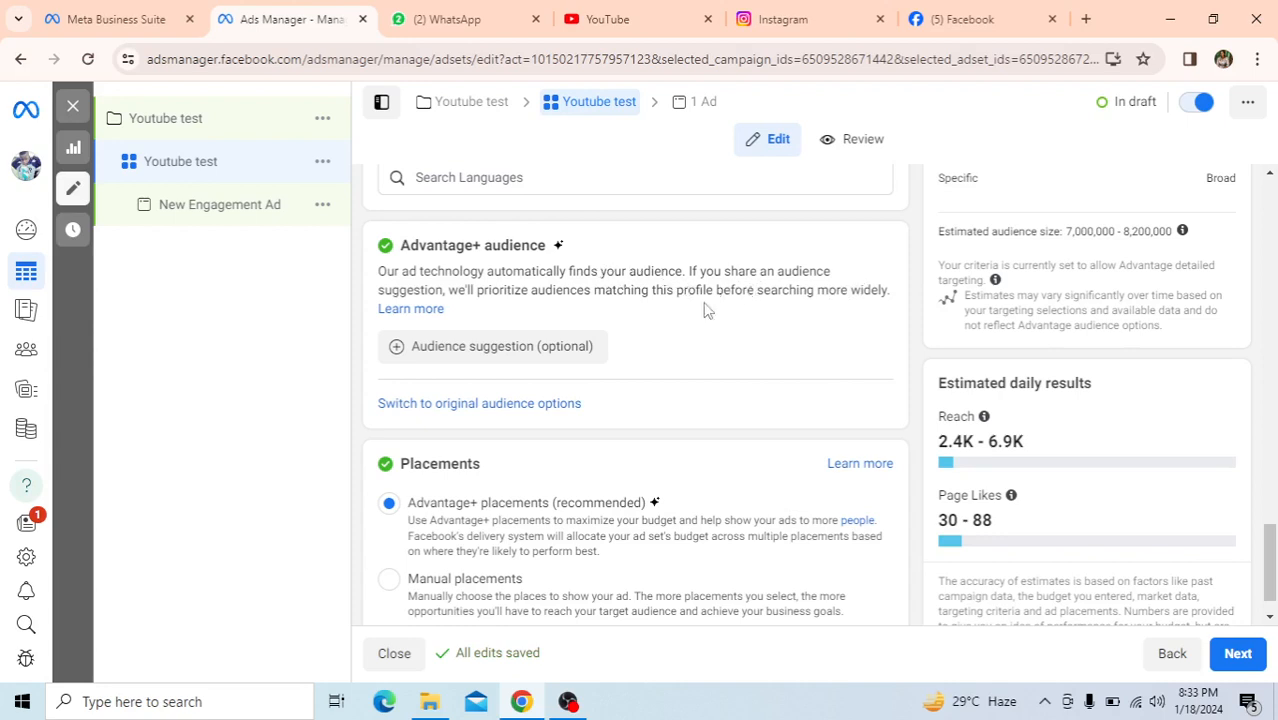
click(563, 707)
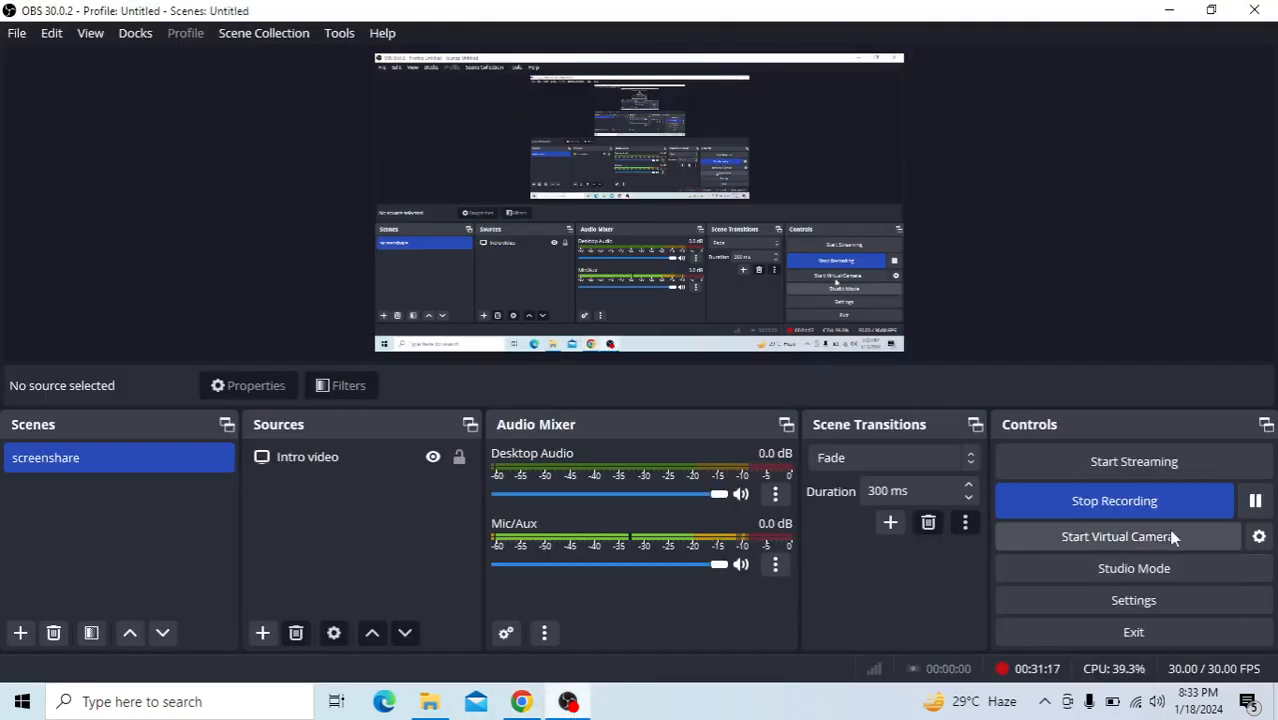
click(1256, 501)
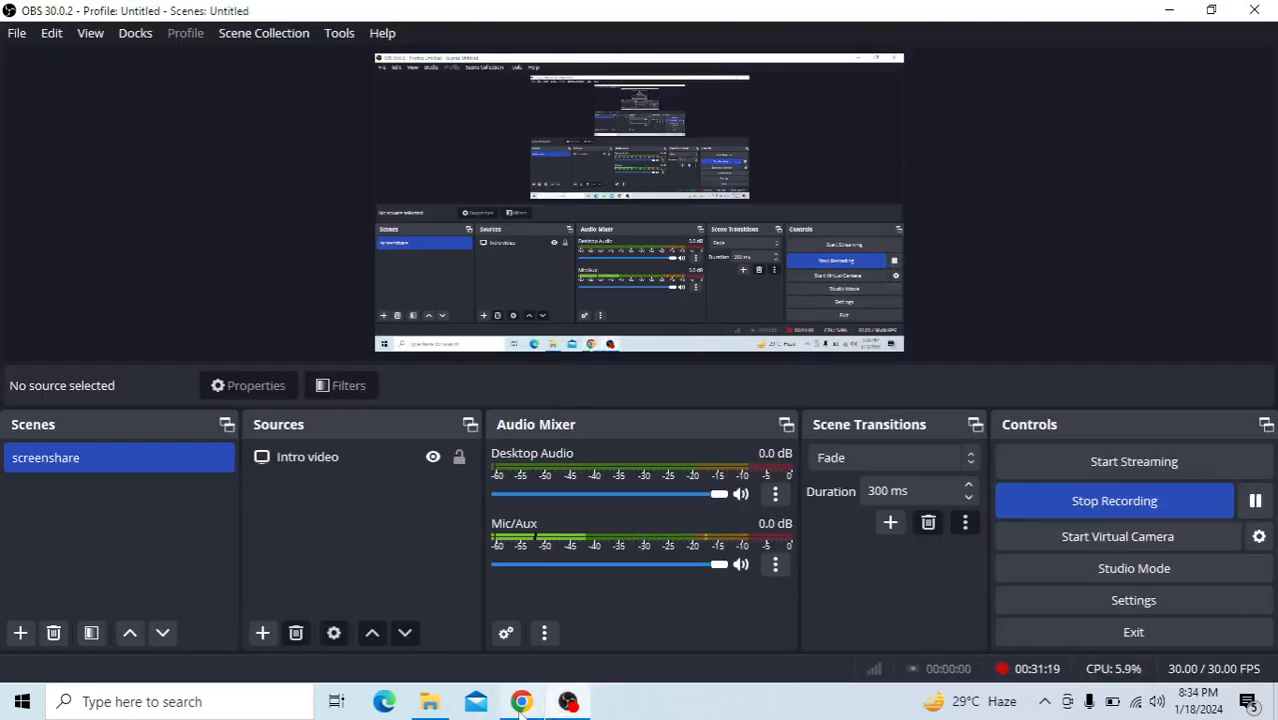
mouse_move(521, 701)
click(515, 630)
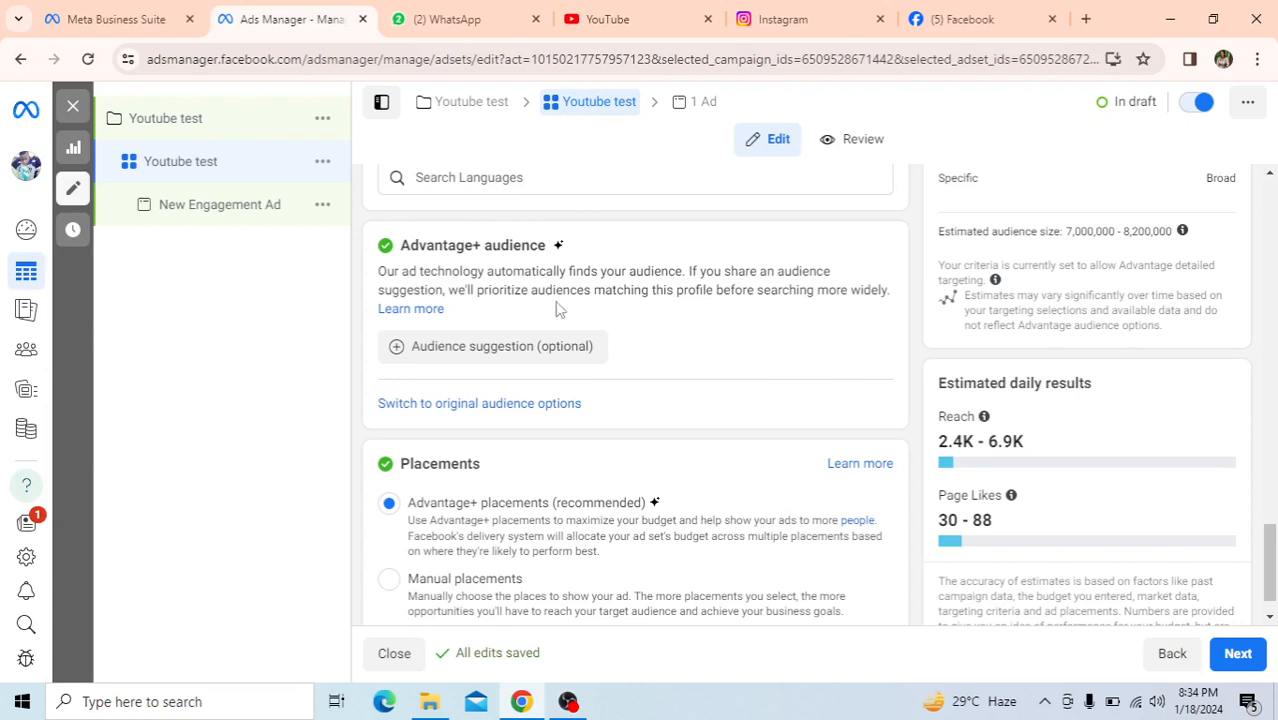
- Switch the ad set's placements from Advantage+ placements to manual placements
scroll(648, 369, down, 1)
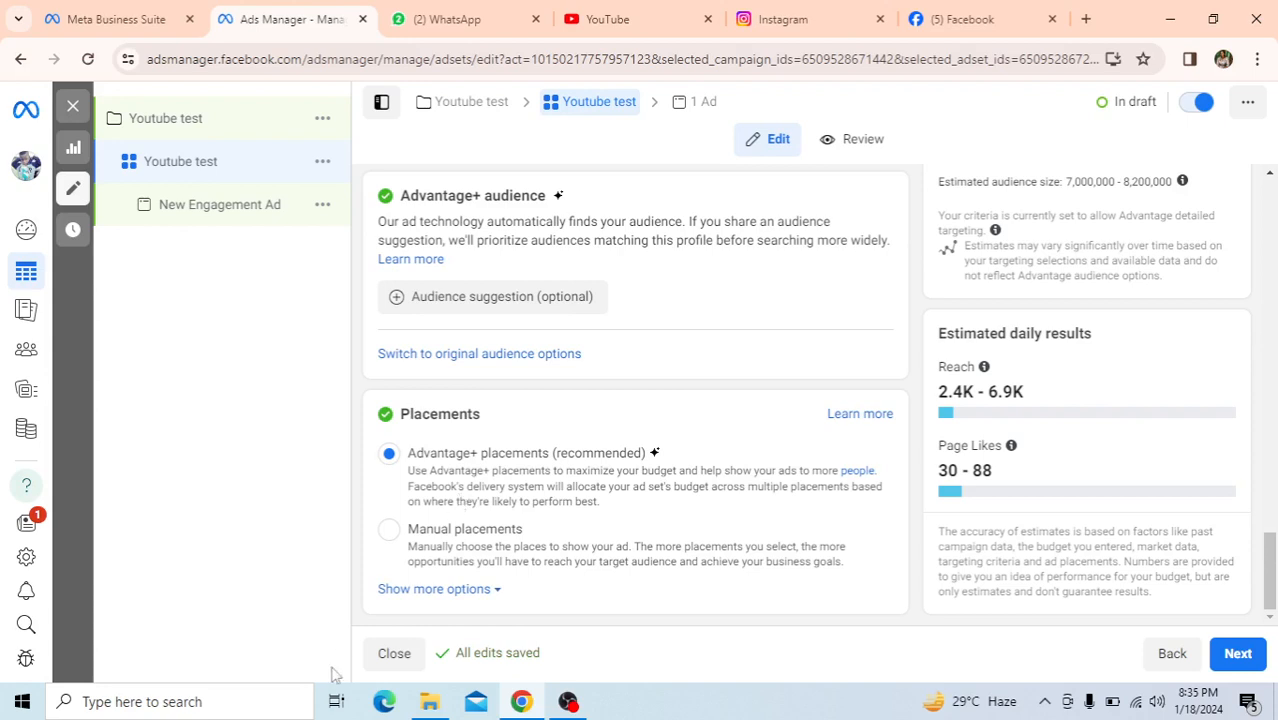
click(369, 543)
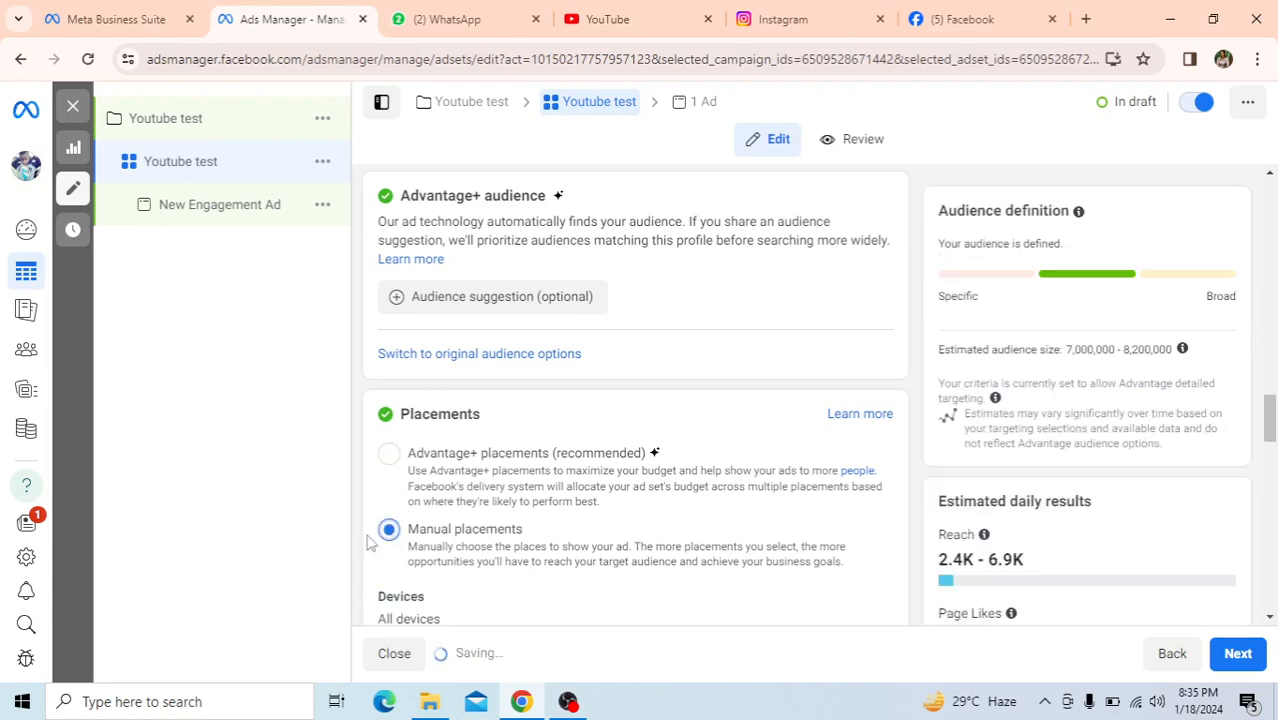
scroll(470, 565, down, 2)
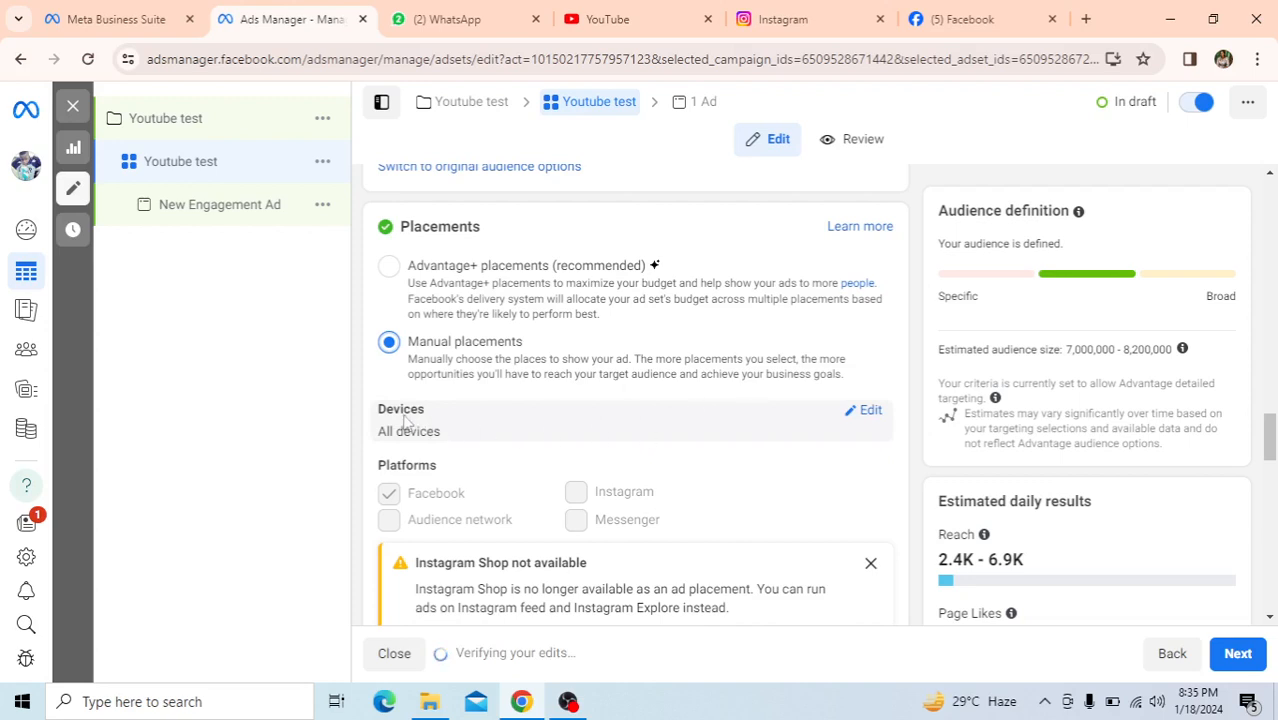
- Open the placement devices for editing, keep all devices selected, and dismiss the Instagram Shop notice
click(868, 413)
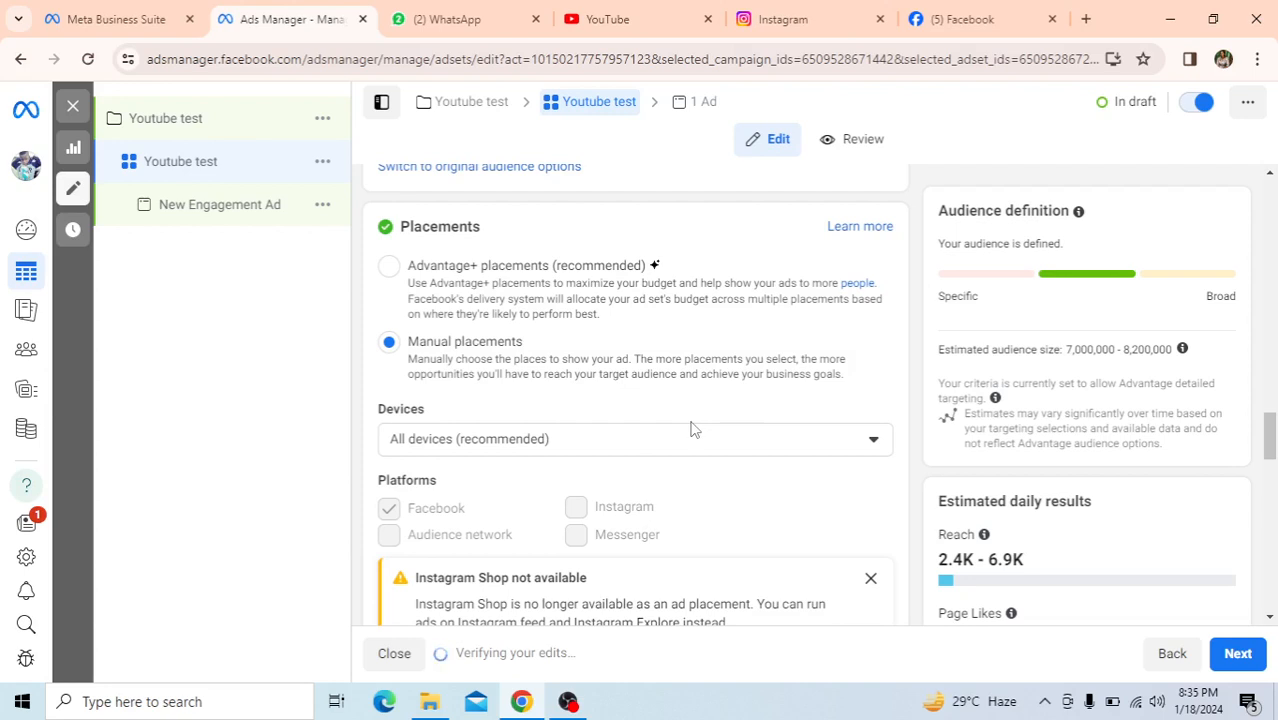
click(872, 446)
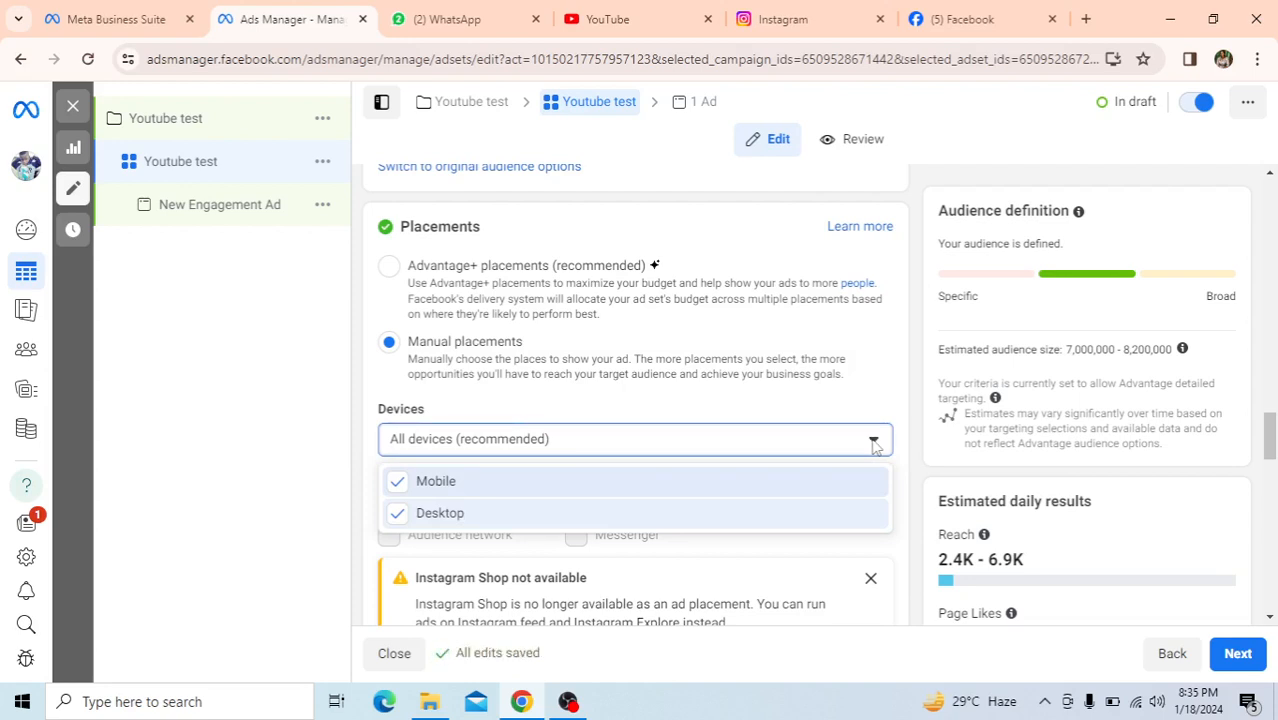
click(873, 443)
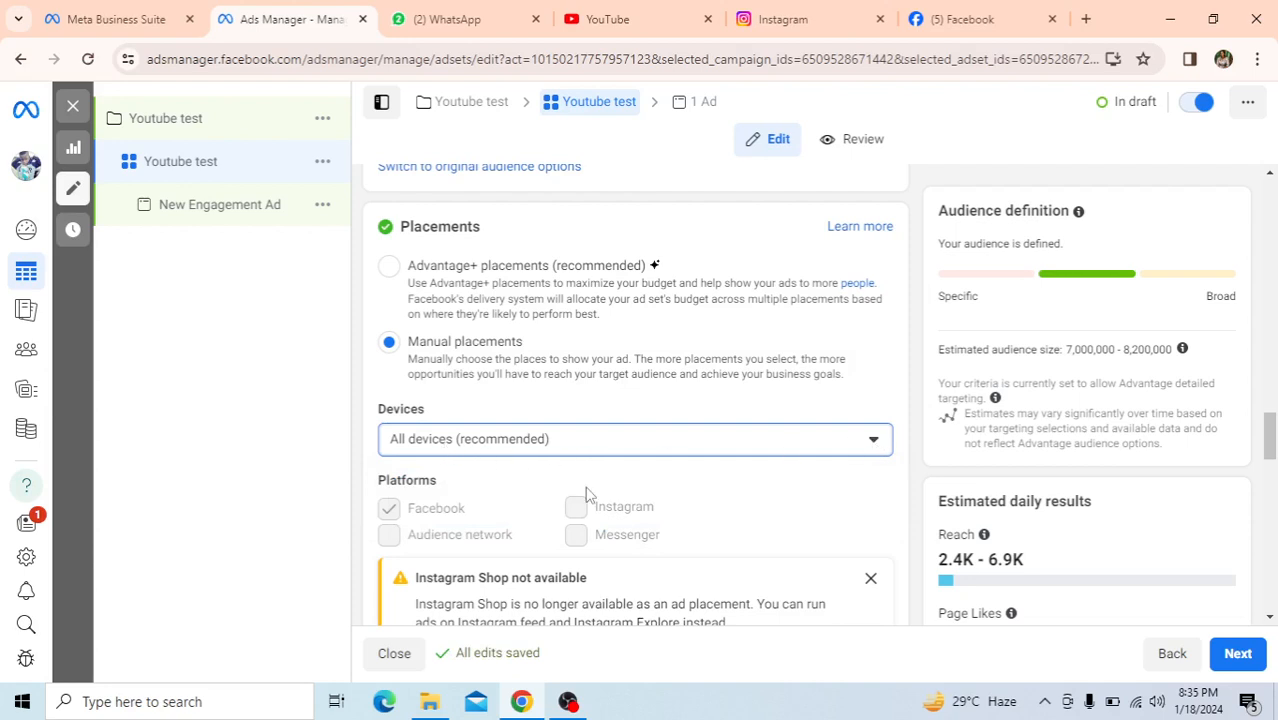
scroll(588, 495, down, 1)
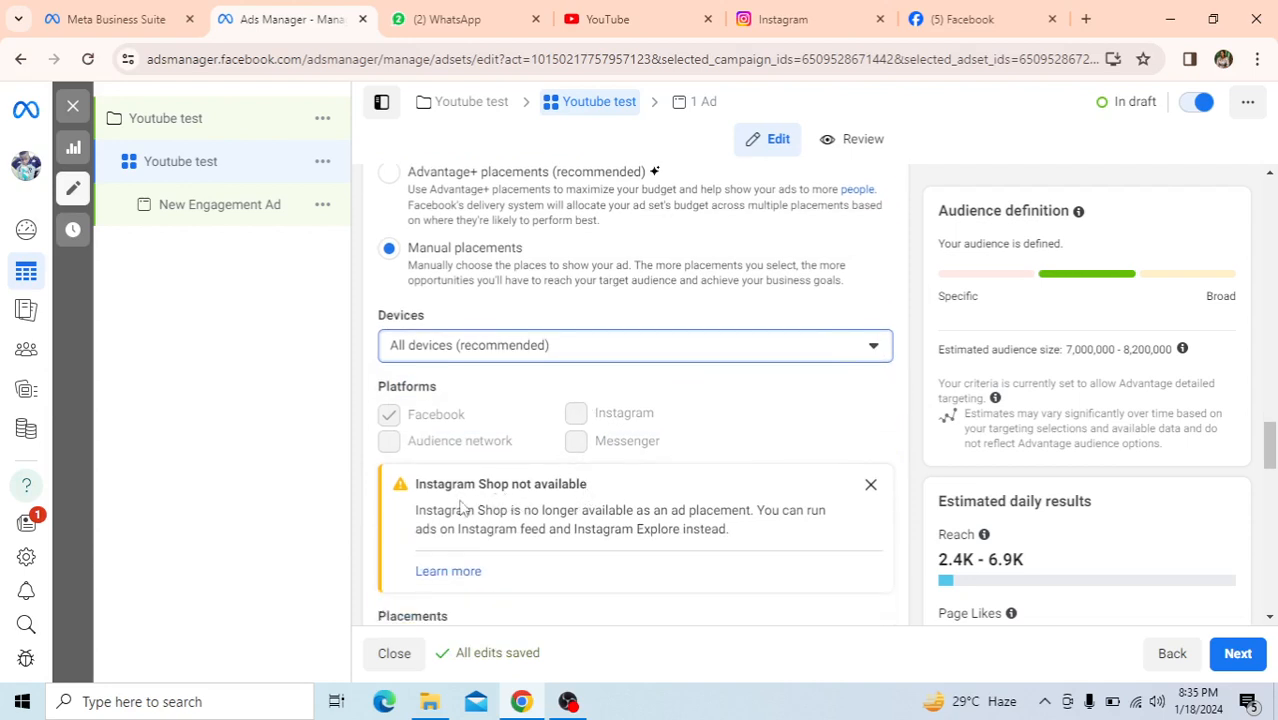
click(871, 497)
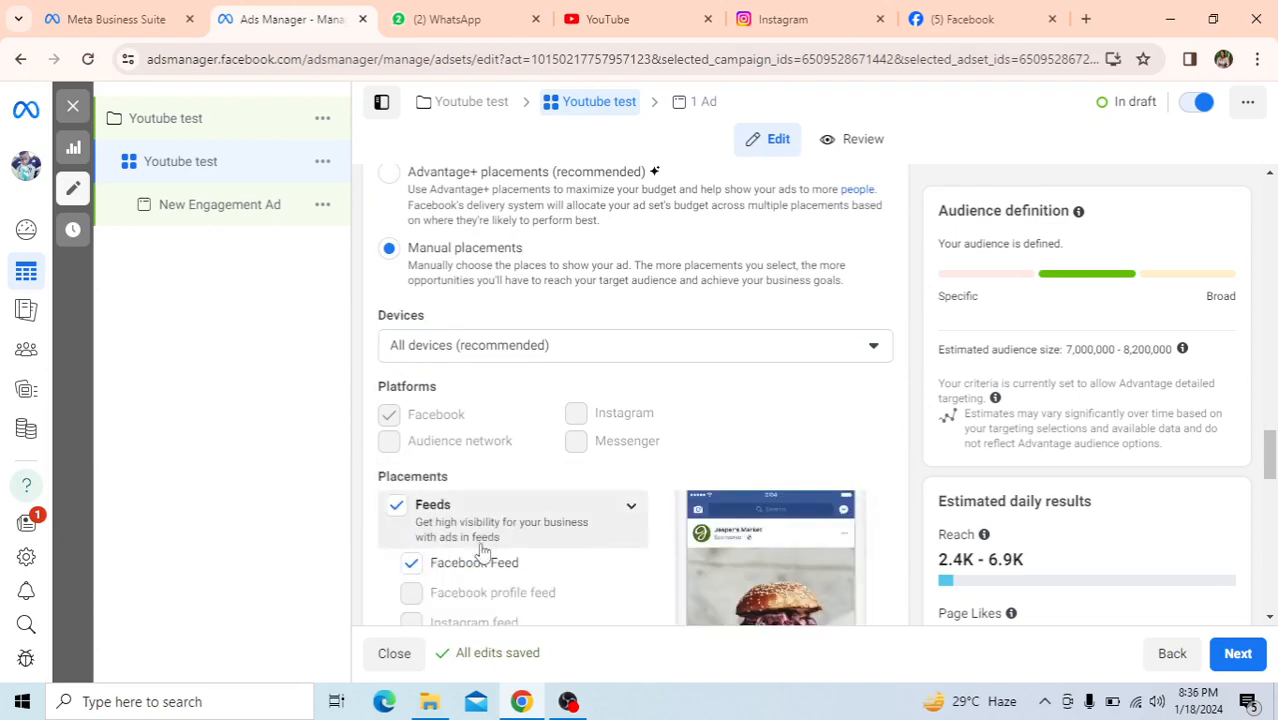
- Exclude Facebook Marketplace from the ad set's Feeds placements
scroll(452, 540, down, 1)
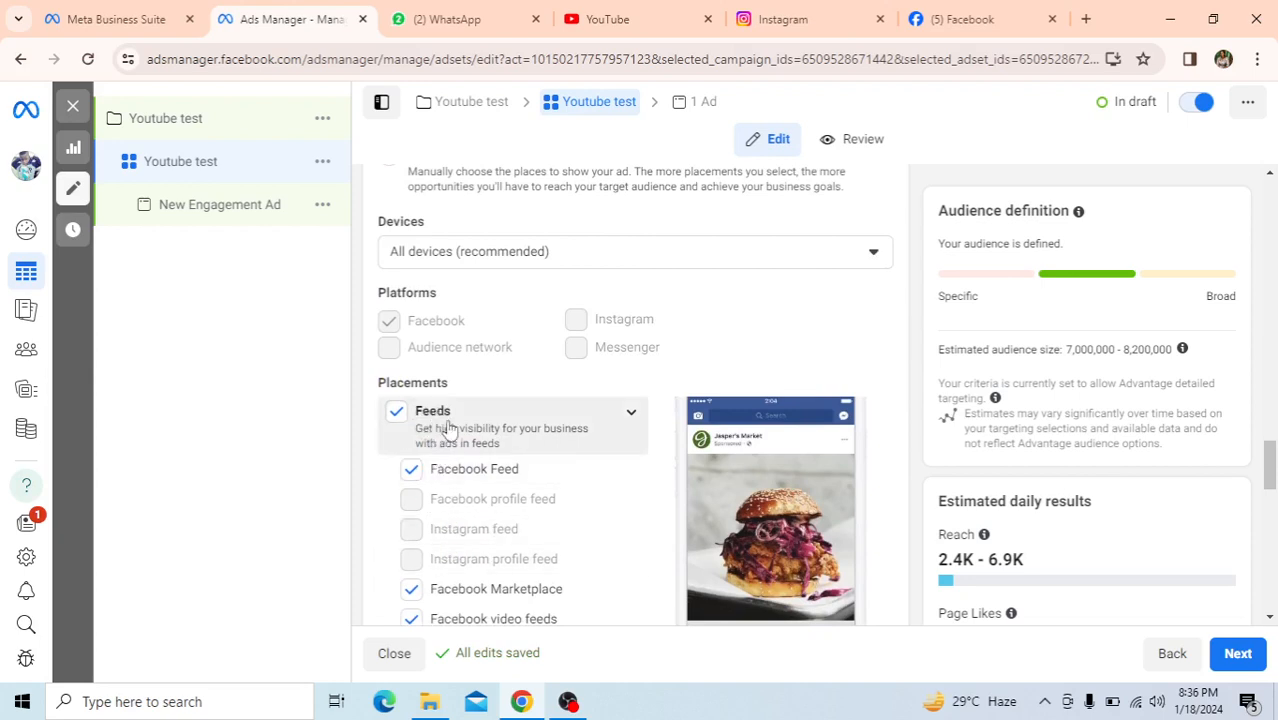
scroll(440, 478, down, 1)
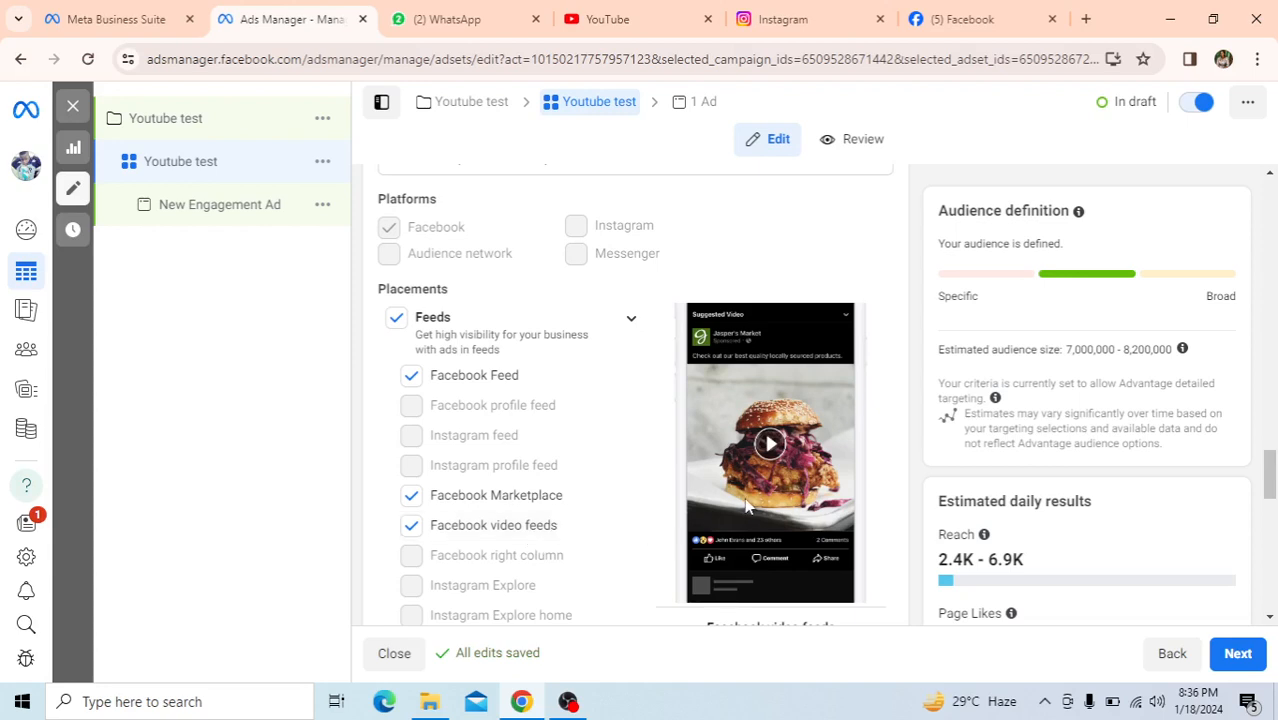
scroll(745, 505, down, 2)
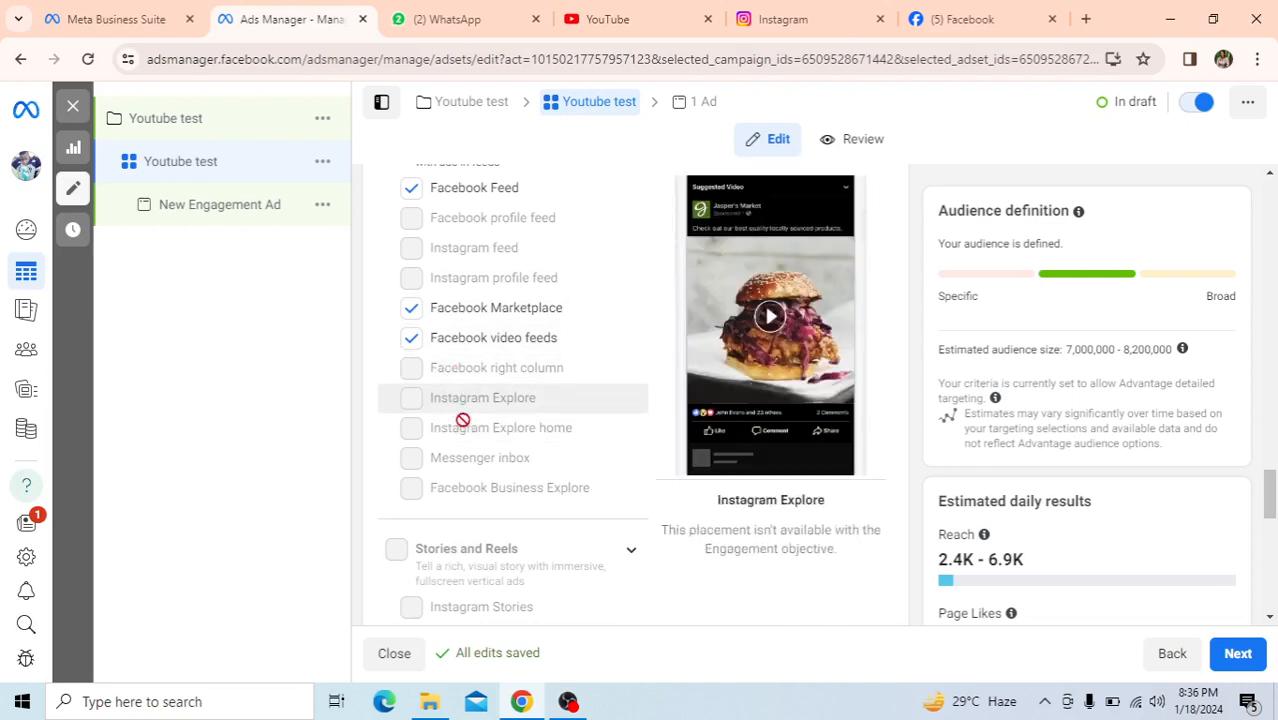
scroll(459, 422, up, 1)
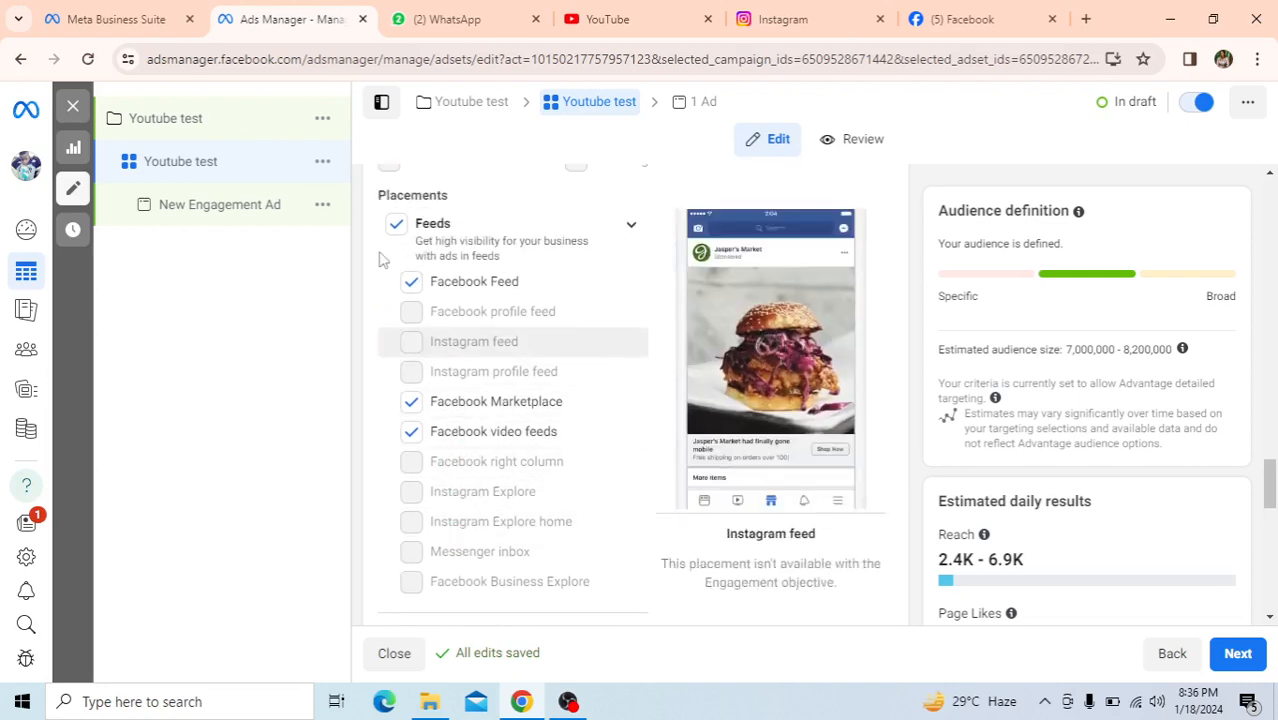
click(416, 410)
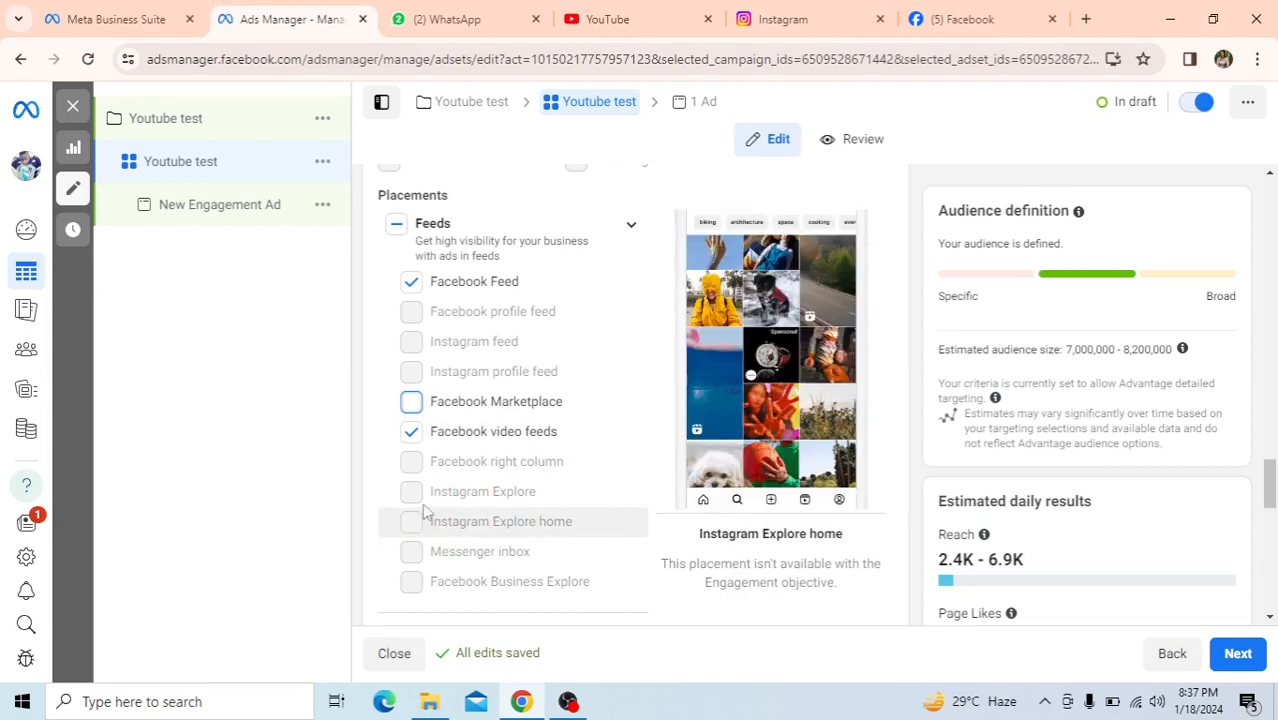
scroll(522, 490, down, 1)
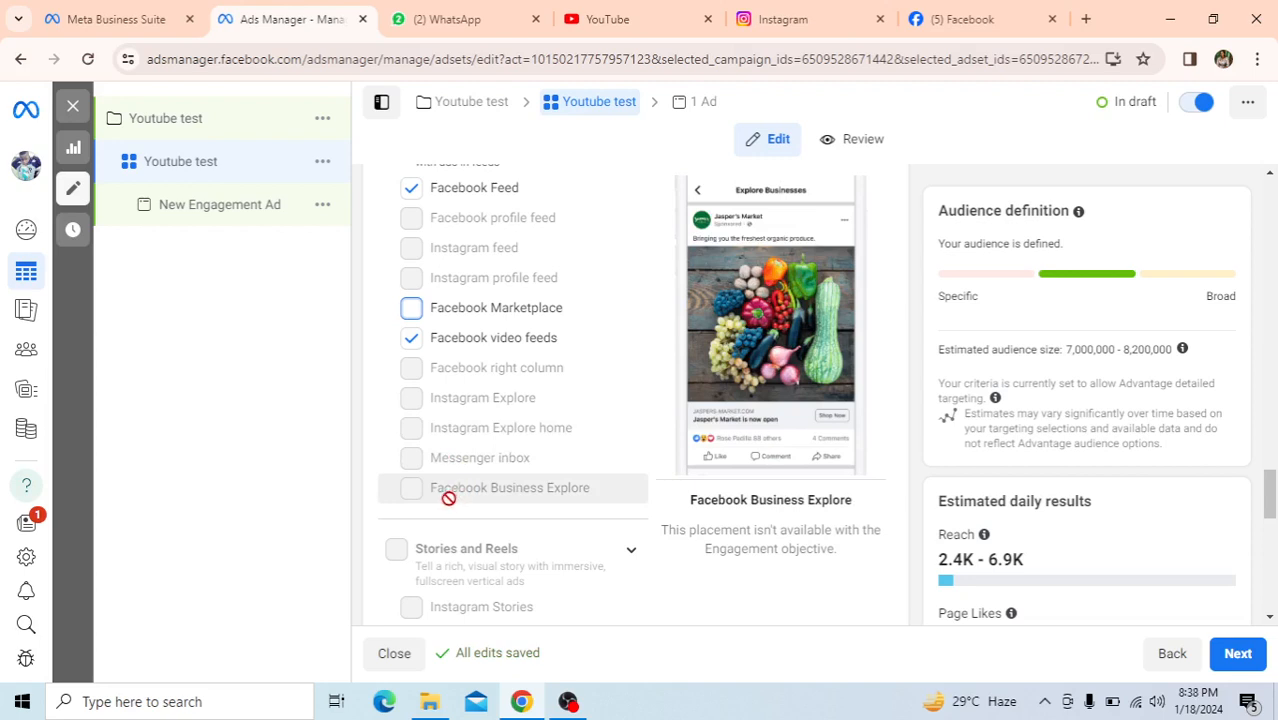
scroll(448, 499, down, 3)
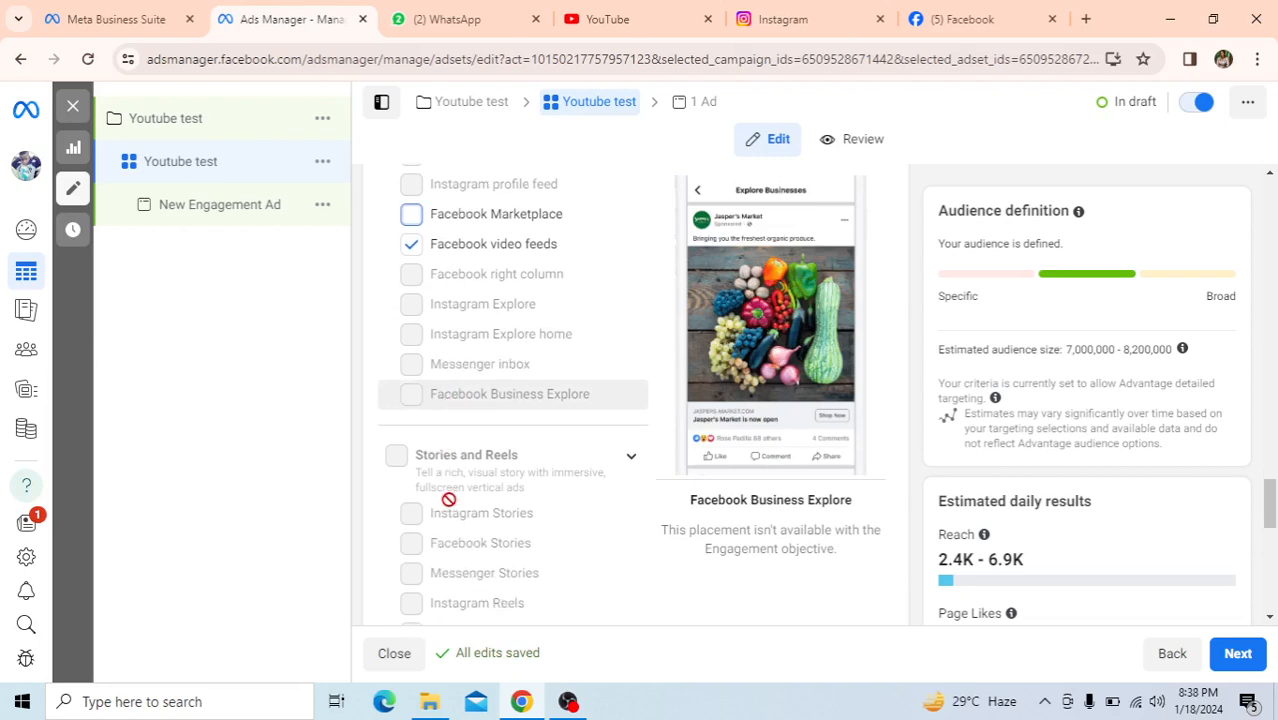
scroll(448, 499, up, 3)
scroll(448, 499, up, 3)
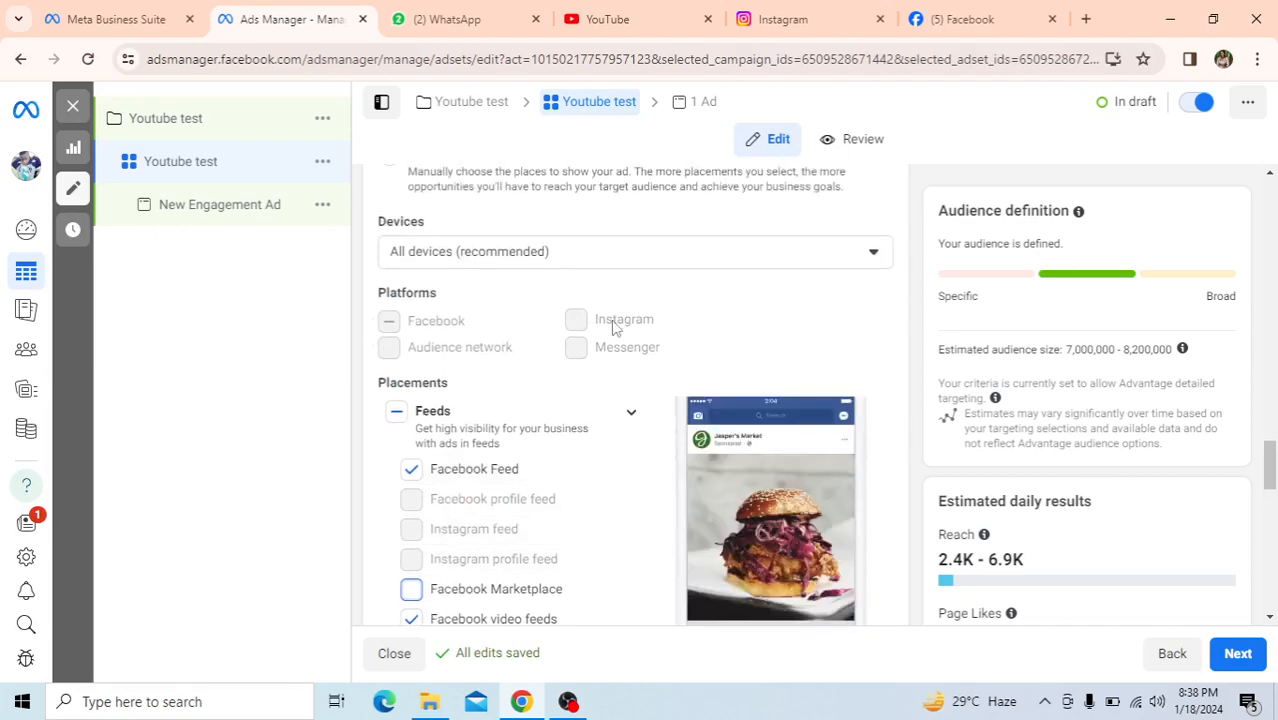
click(567, 701)
click(1255, 500)
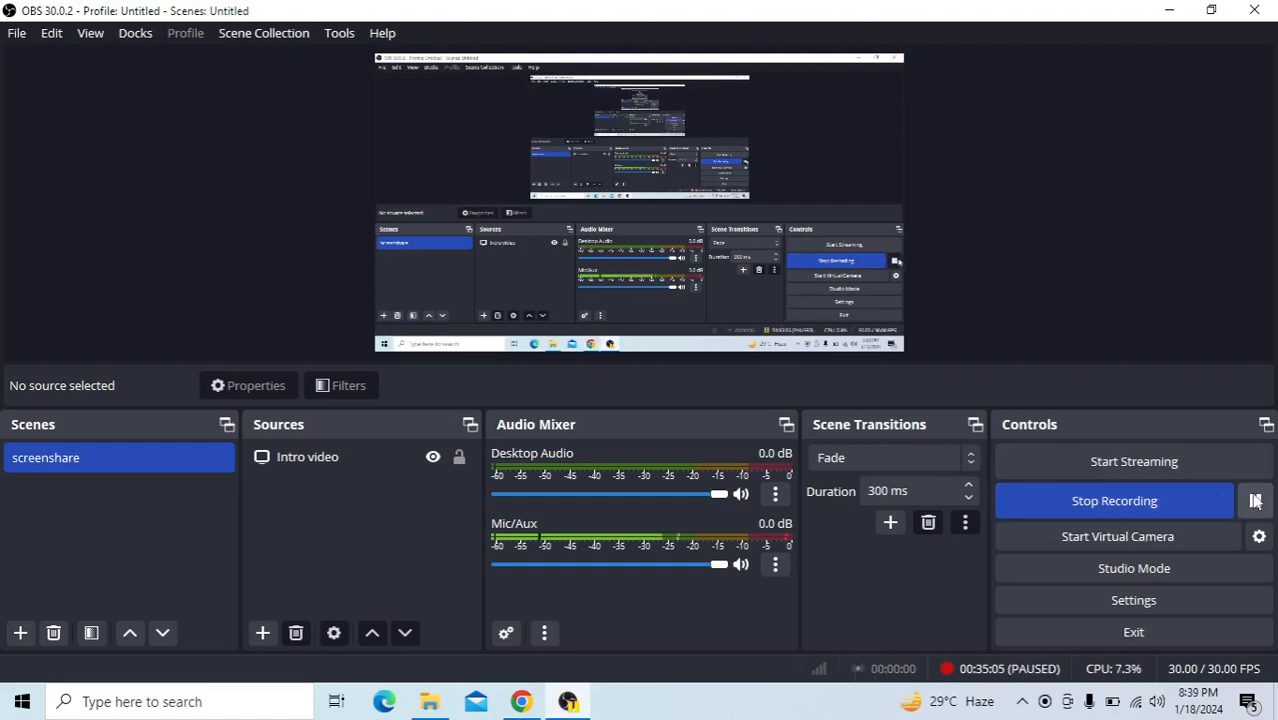
click(1255, 500)
click(533, 706)
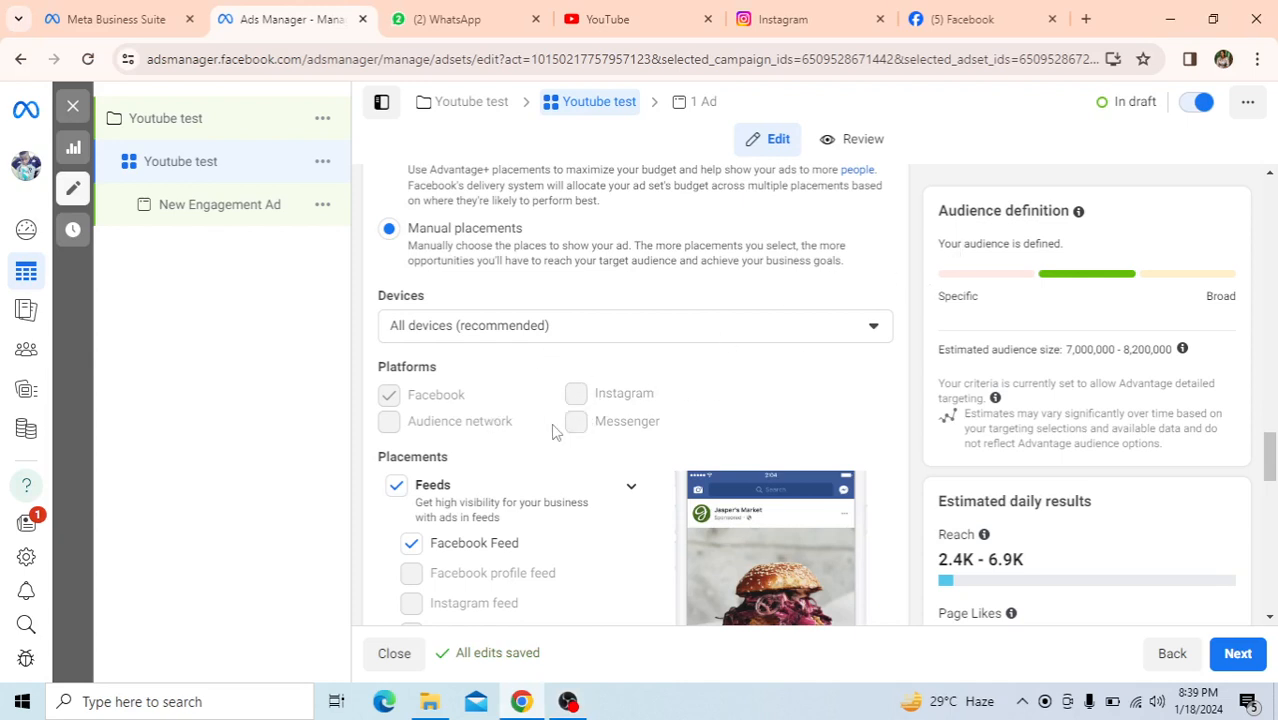
- Examine the manual placement options, covering devices, platforms, Feeds, Stories and Reels, and in-stream ads for videos and reels
scroll(555, 430, down, 2)
scroll(555, 430, up, 3)
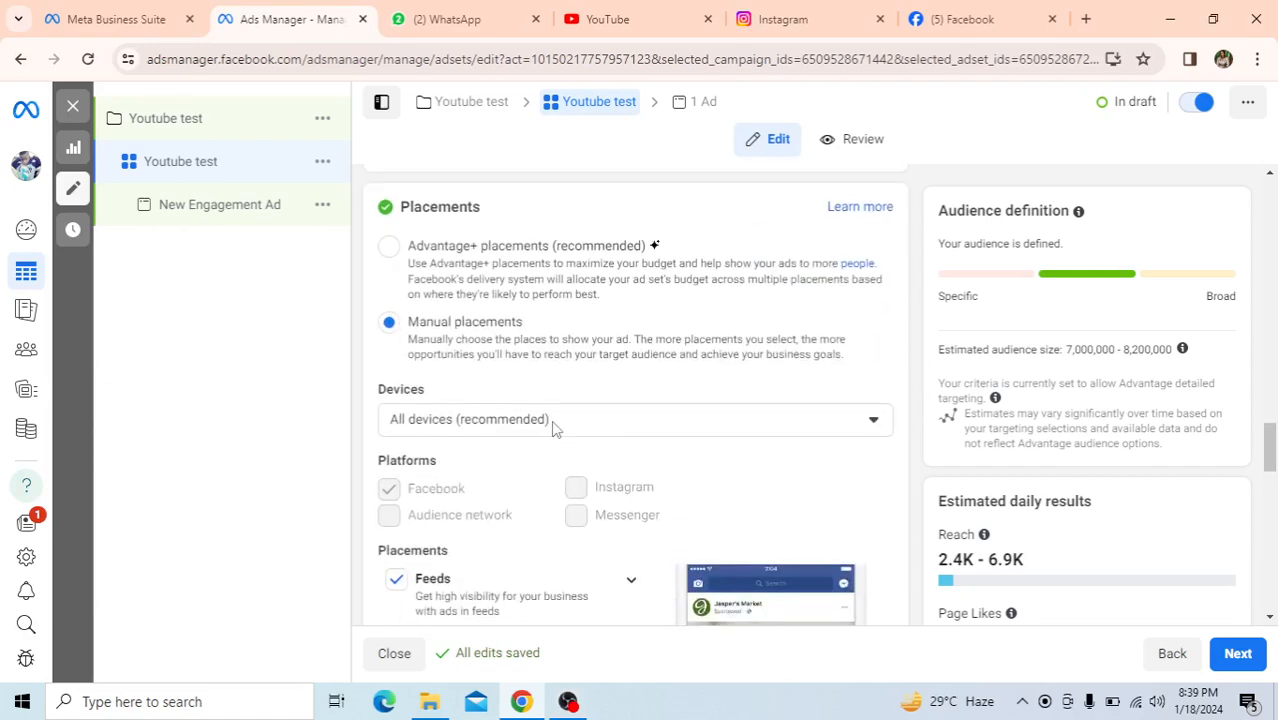
scroll(557, 432, down, 3)
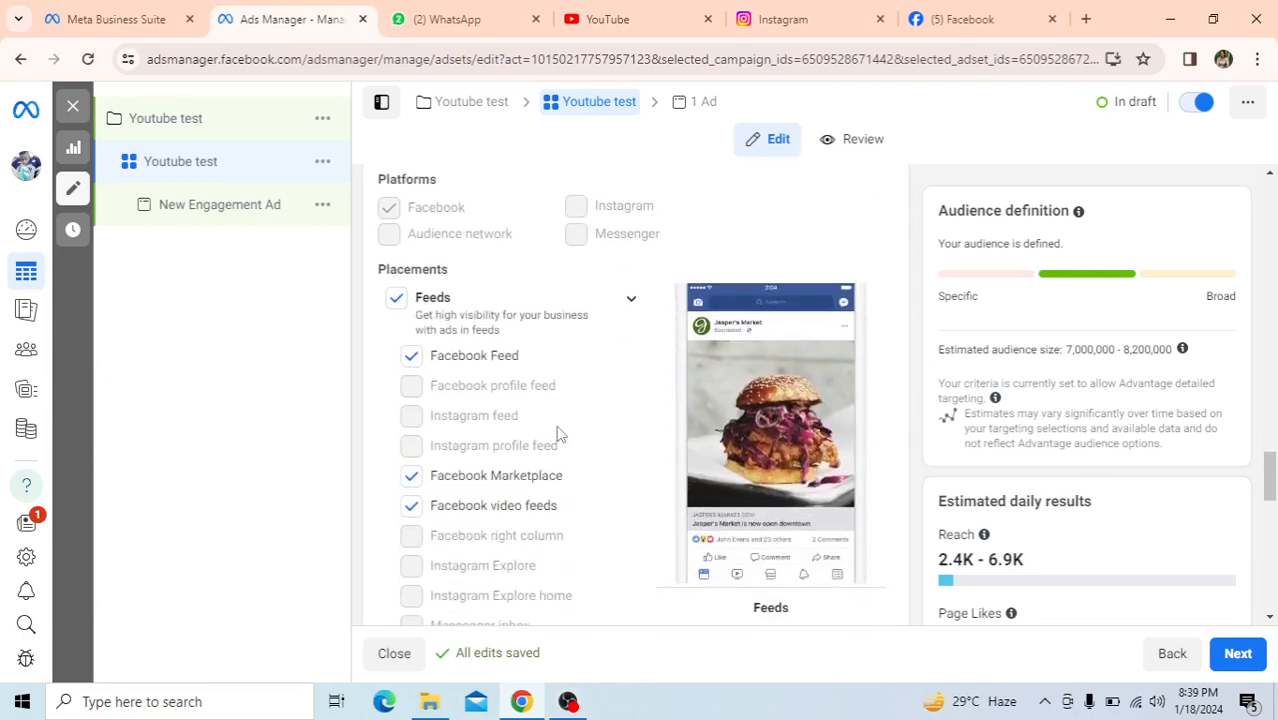
scroll(480, 435, down, 3)
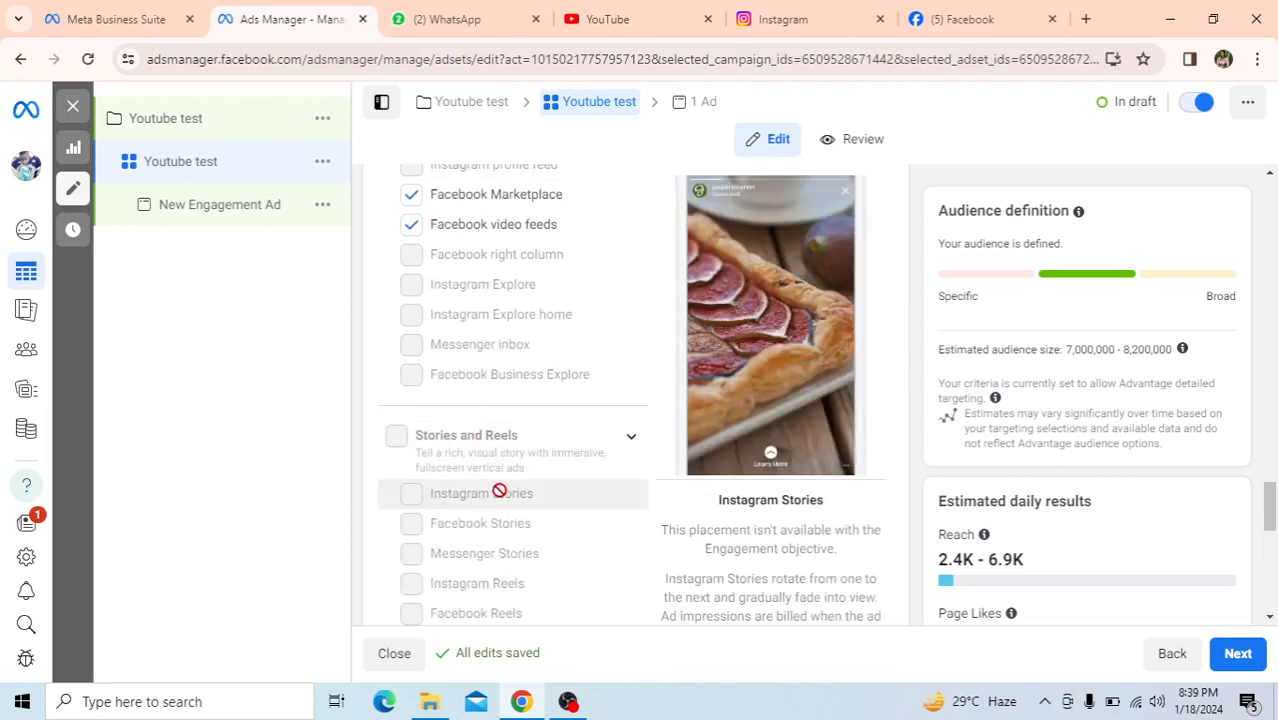
scroll(500, 518, down, 2)
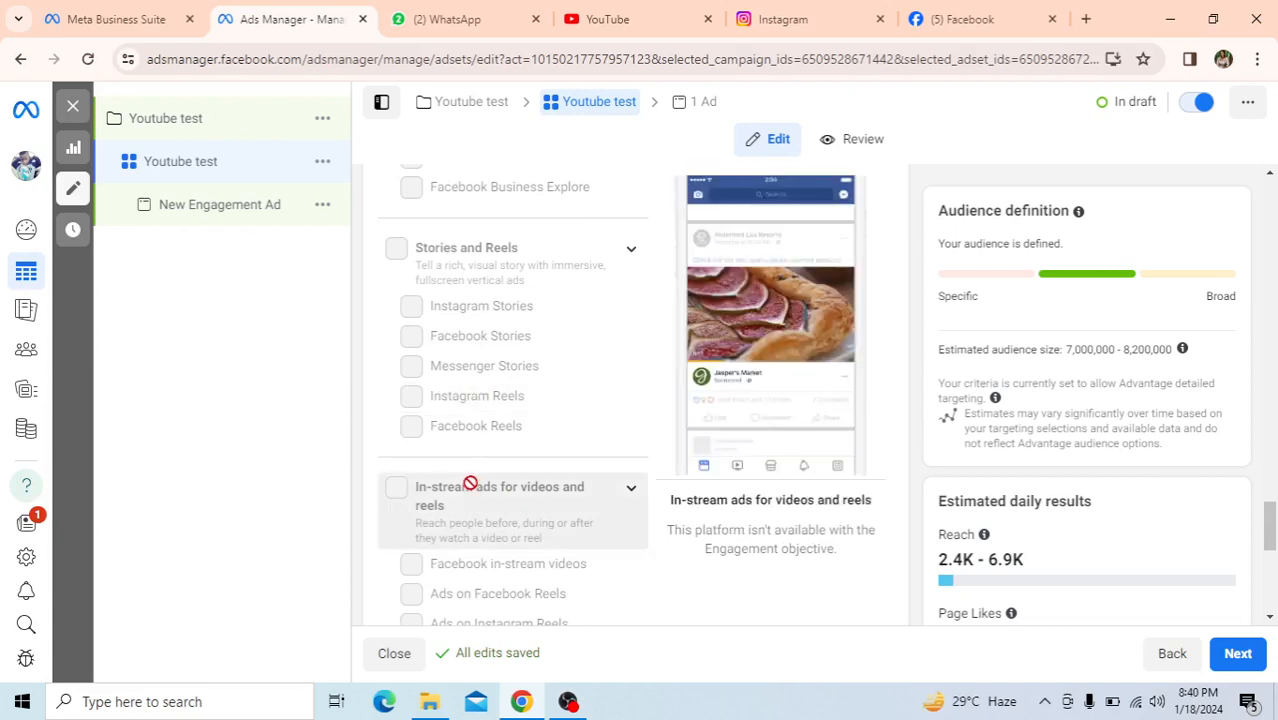
scroll(474, 493, down, 1)
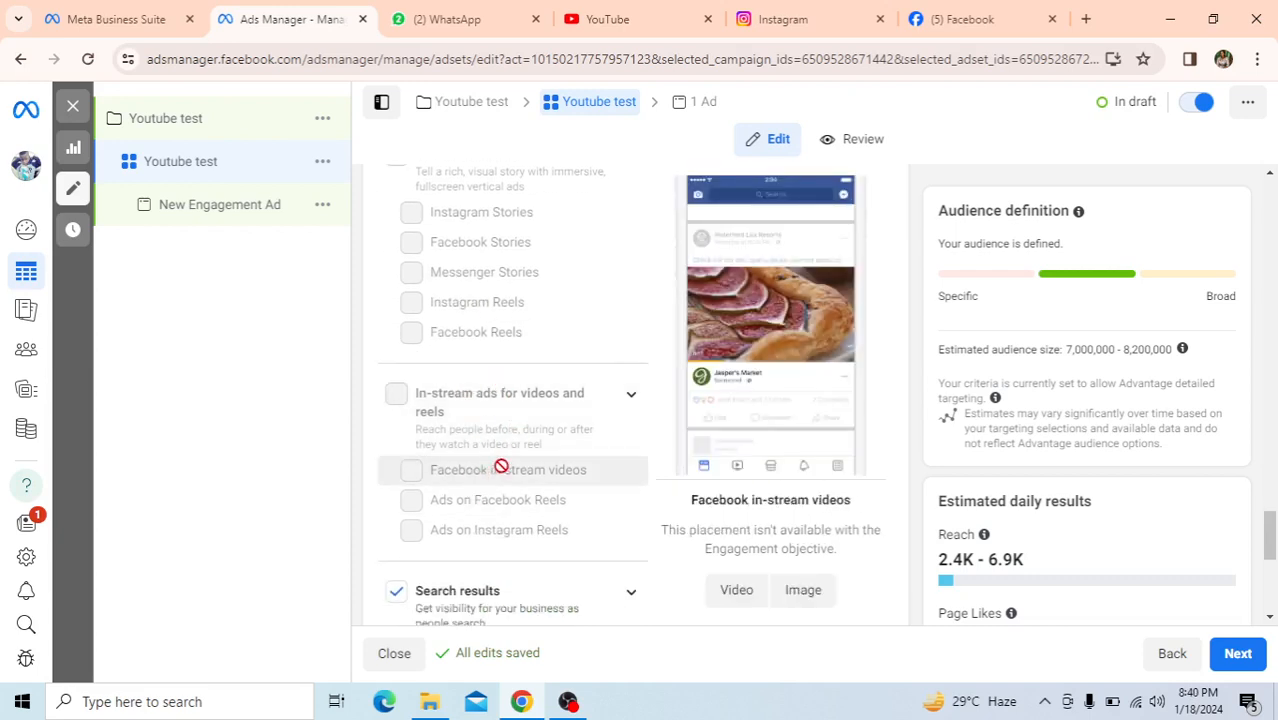
scroll(494, 470, up, 7)
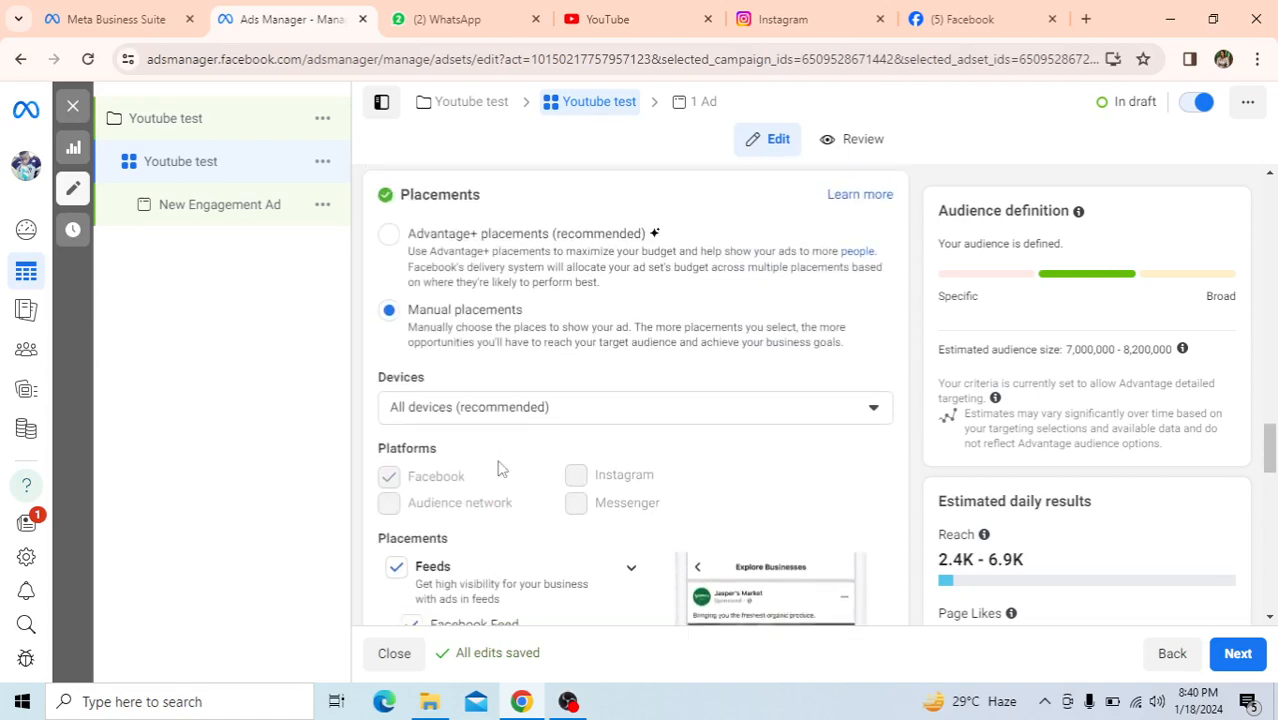
scroll(497, 461, down, 3)
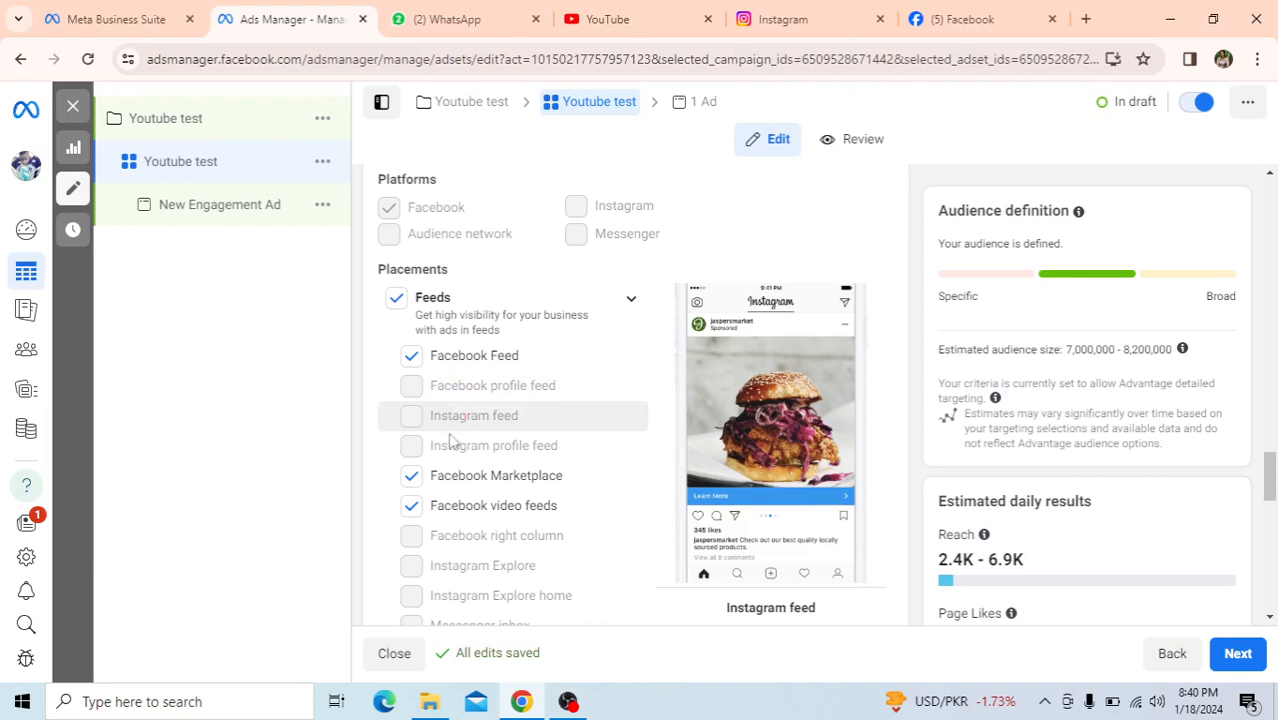
scroll(470, 442, down, 1)
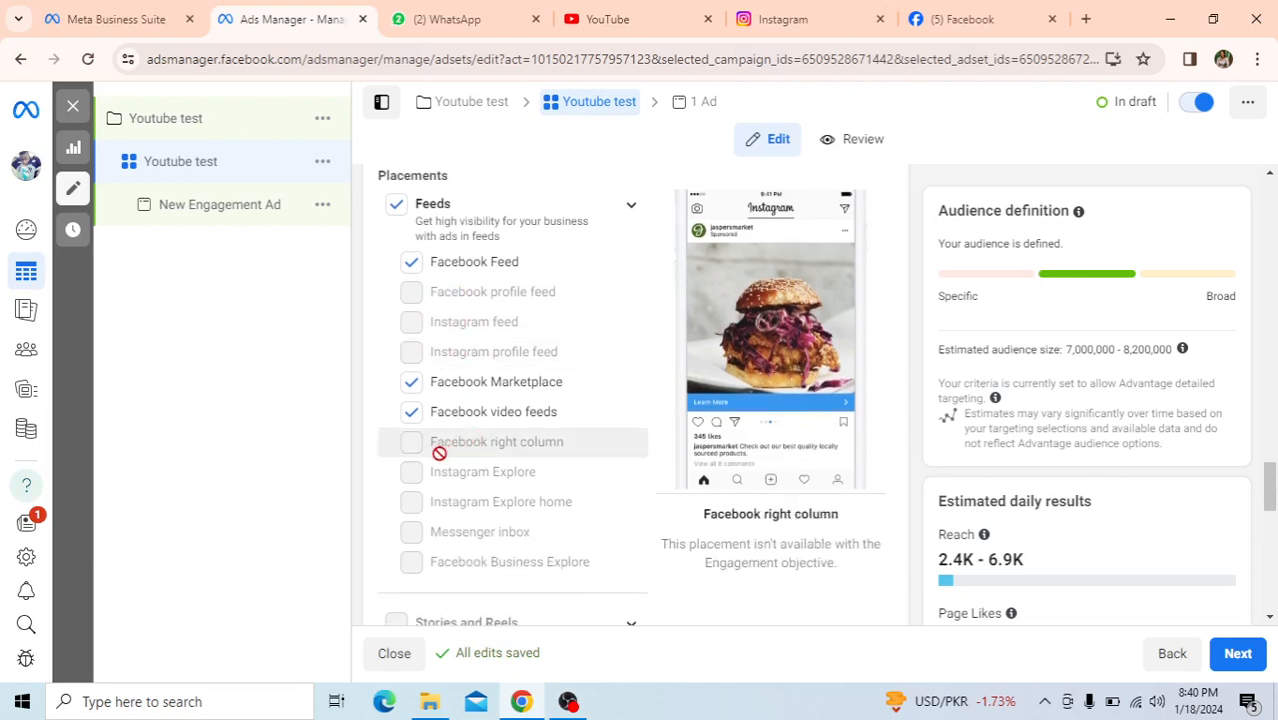
scroll(460, 556, down, 3)
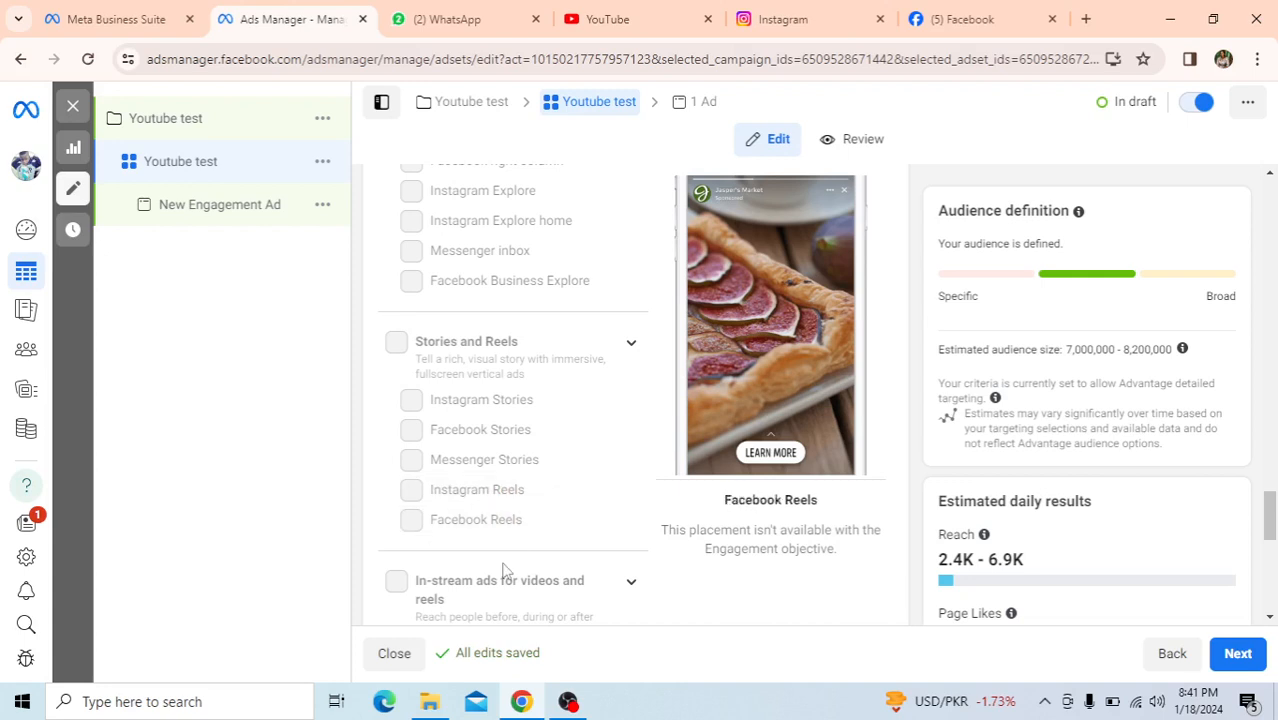
scroll(504, 565, down, 1)
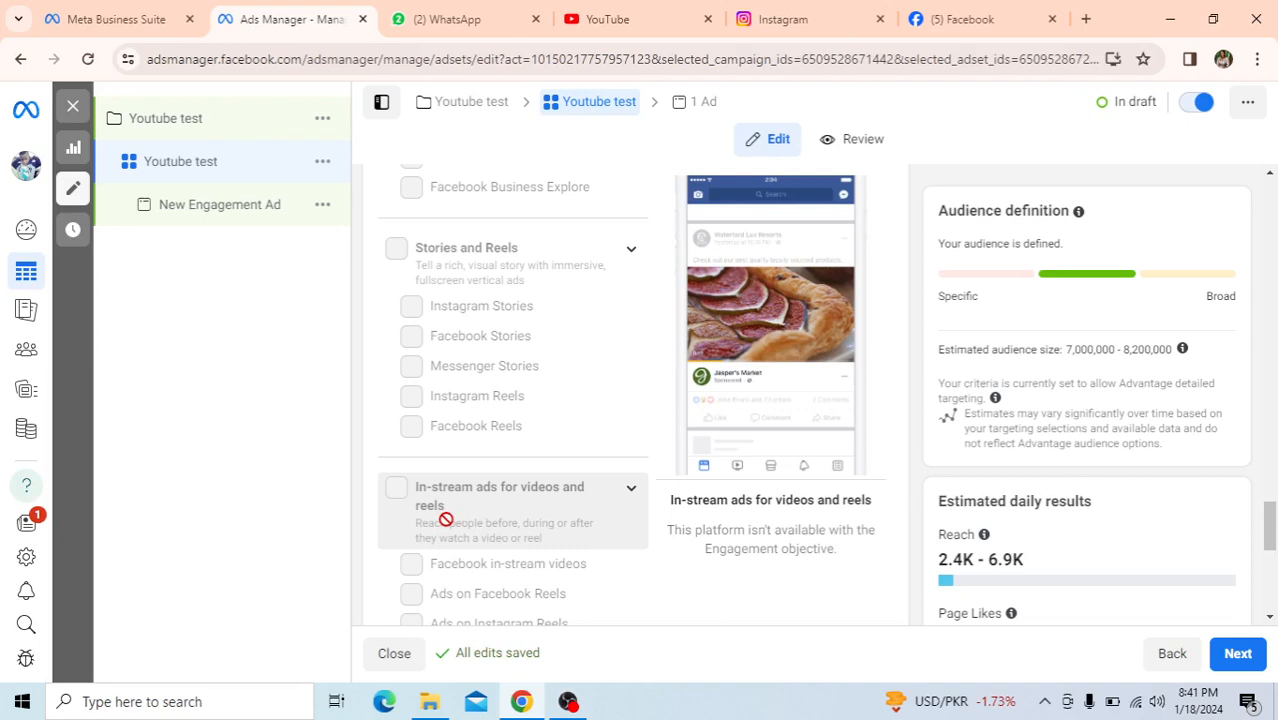
- Switch to Facebook, look through the home feed as an example of ad placement locations, and return to Ads Manager
click(1000, 20)
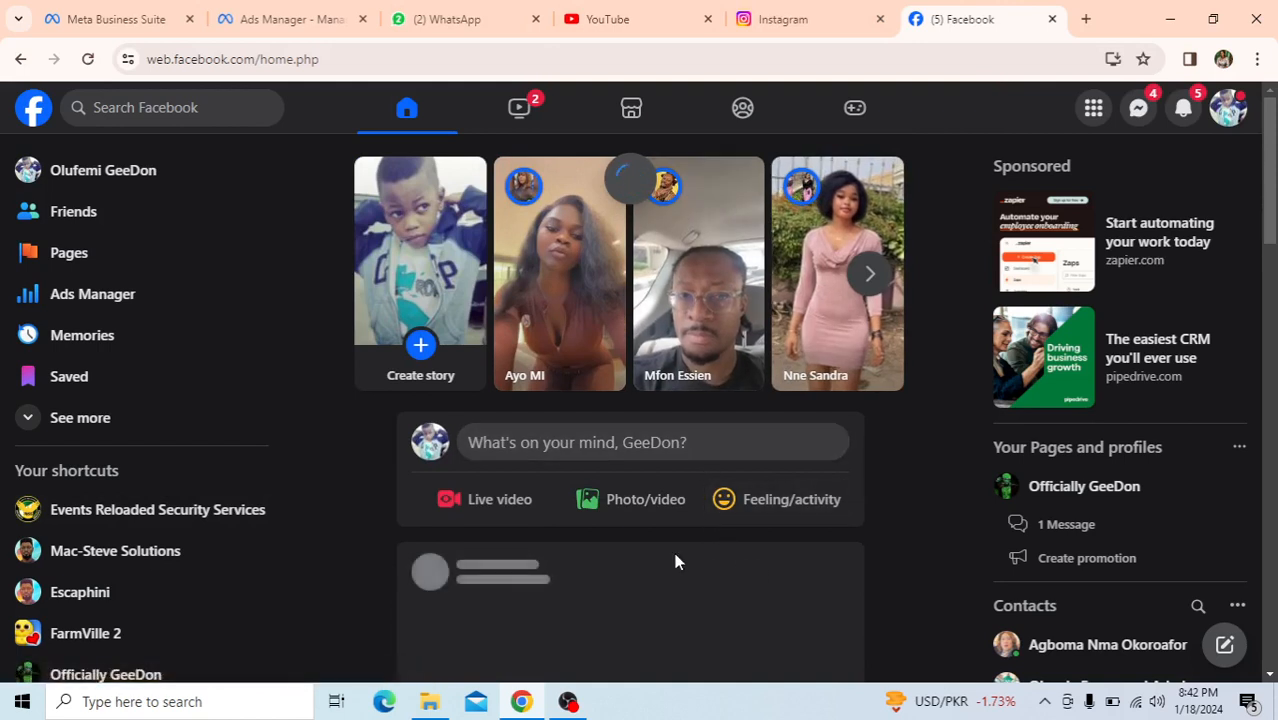
scroll(678, 560, down, 6)
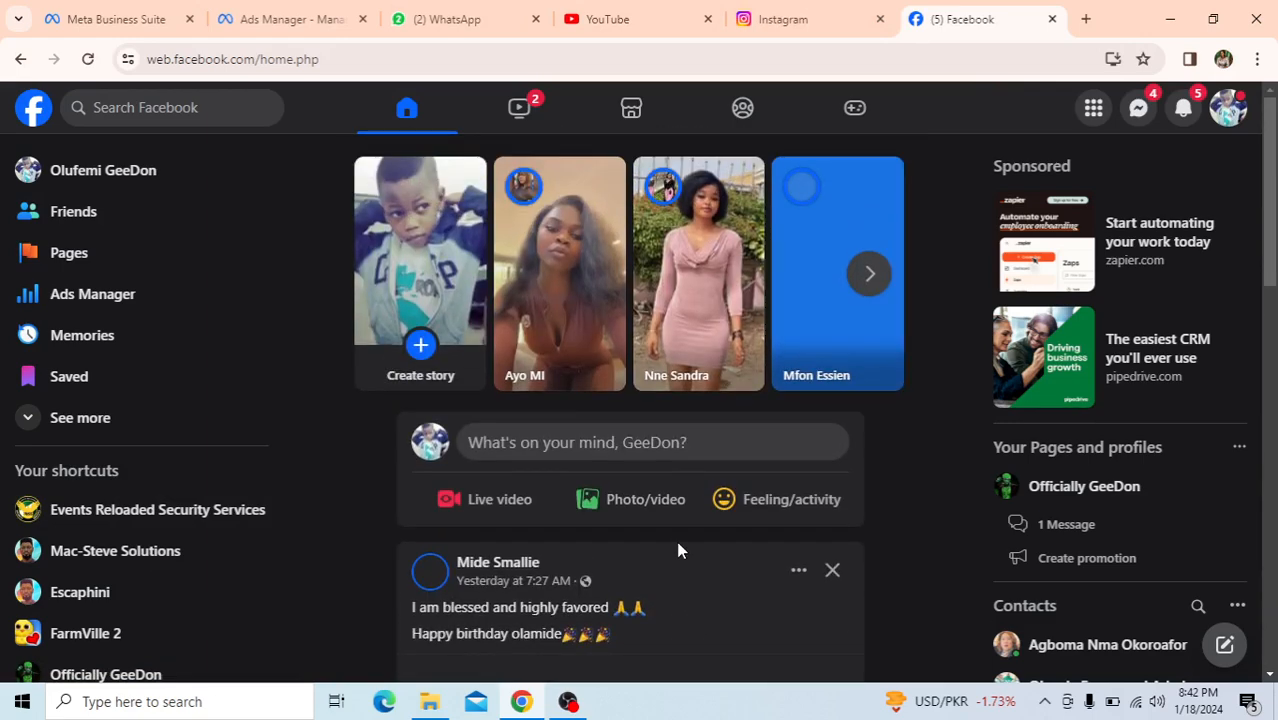
scroll(678, 549, down, 10)
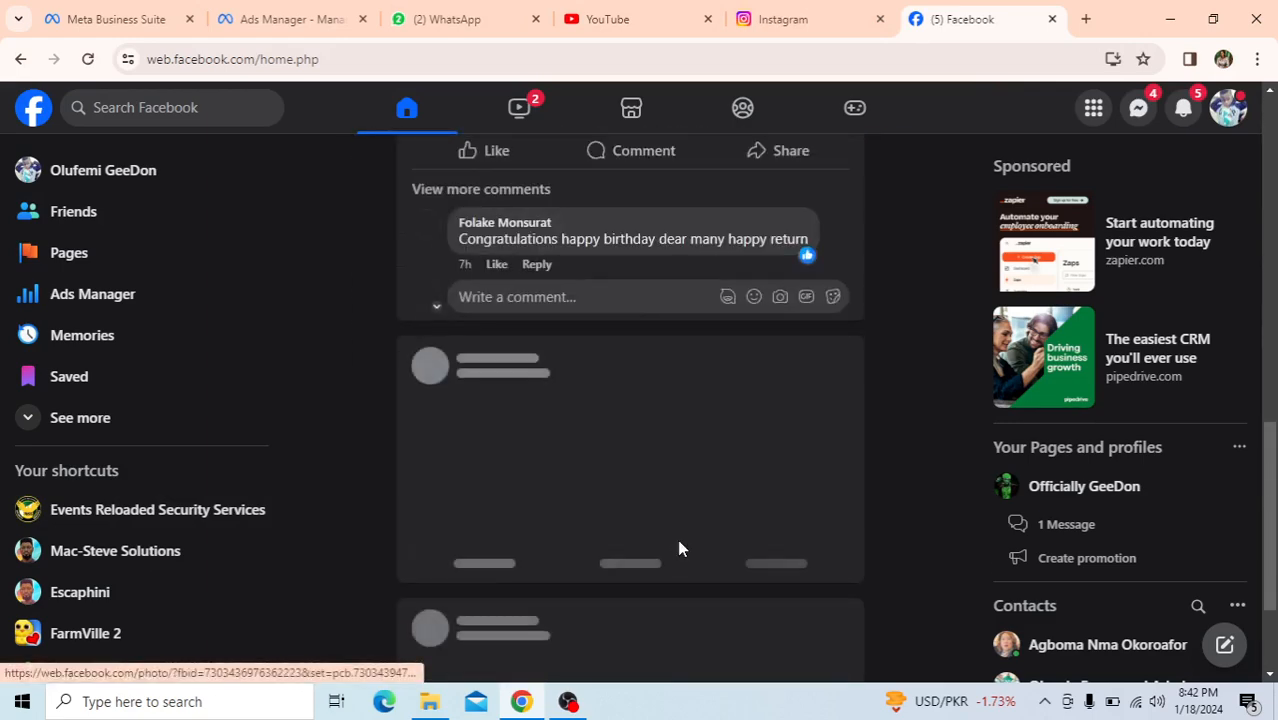
scroll(678, 549, up, 10)
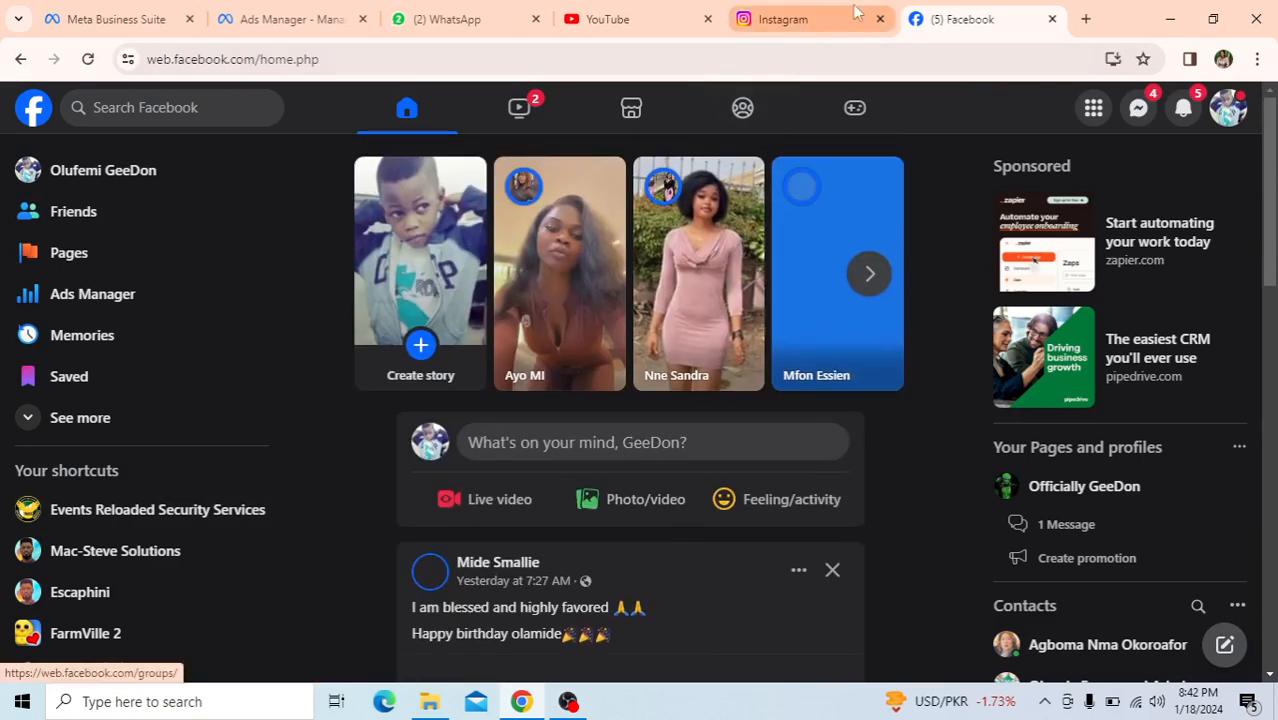
click(305, 22)
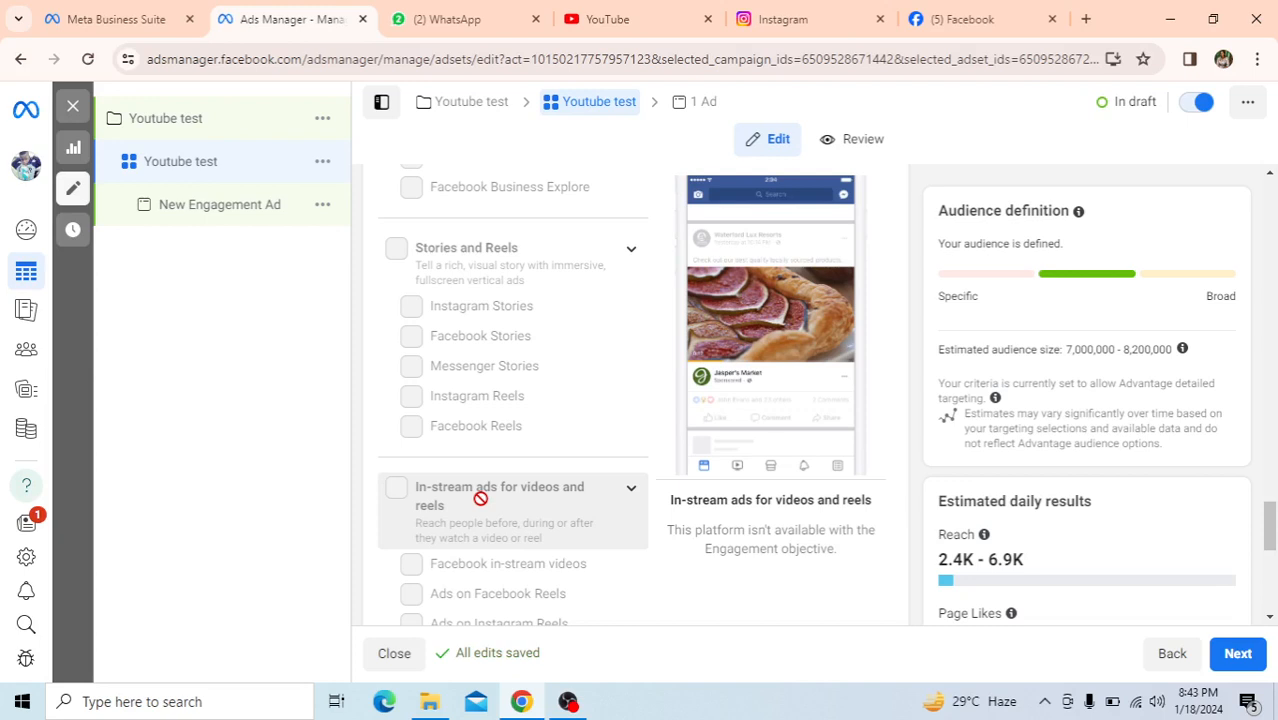
- Try to exclude the Search results placements, including Facebook search results, from the ad set's manual placements
scroll(480, 498, down, 2)
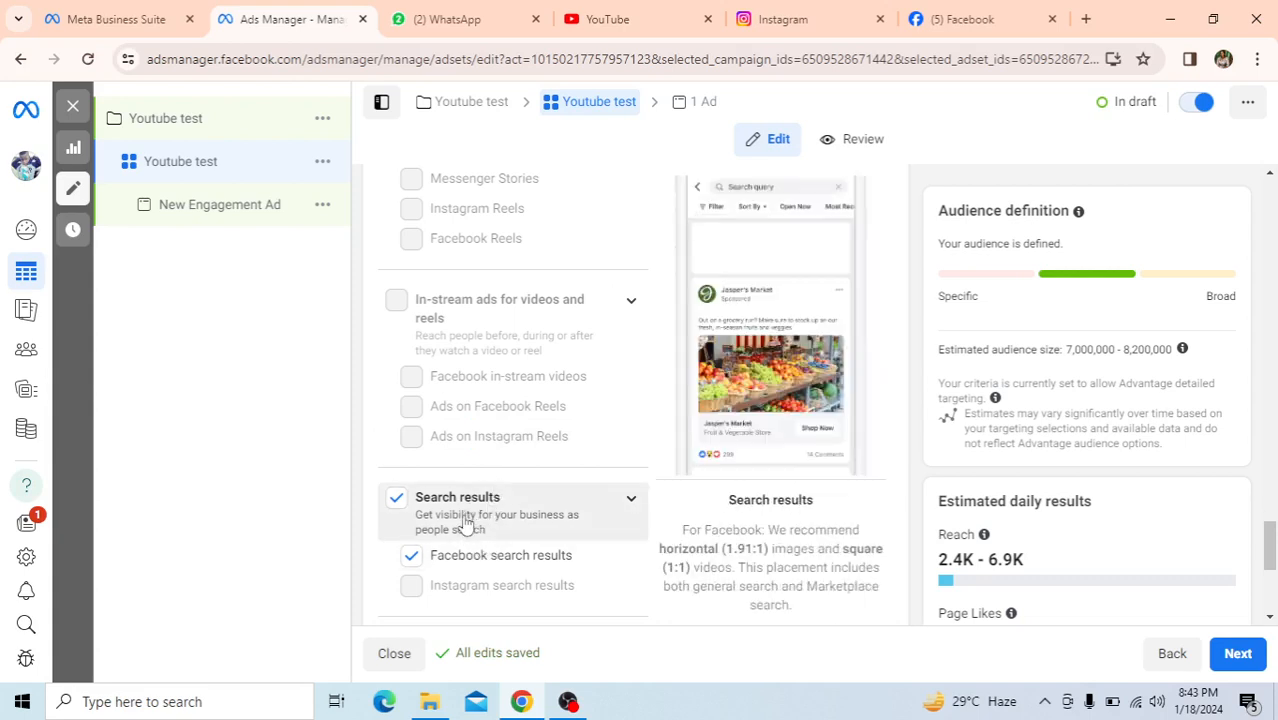
scroll(472, 520, down, 1)
click(396, 405)
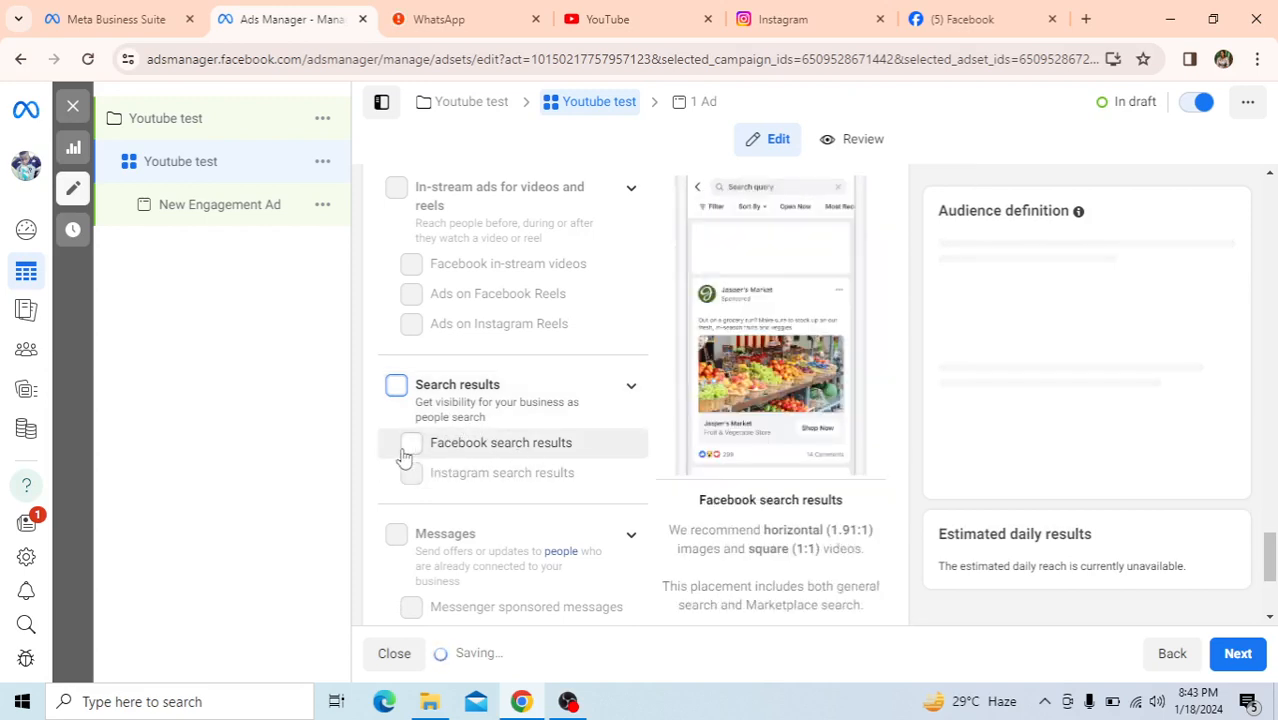
scroll(486, 450, down, 1)
scroll(486, 447, down, 2)
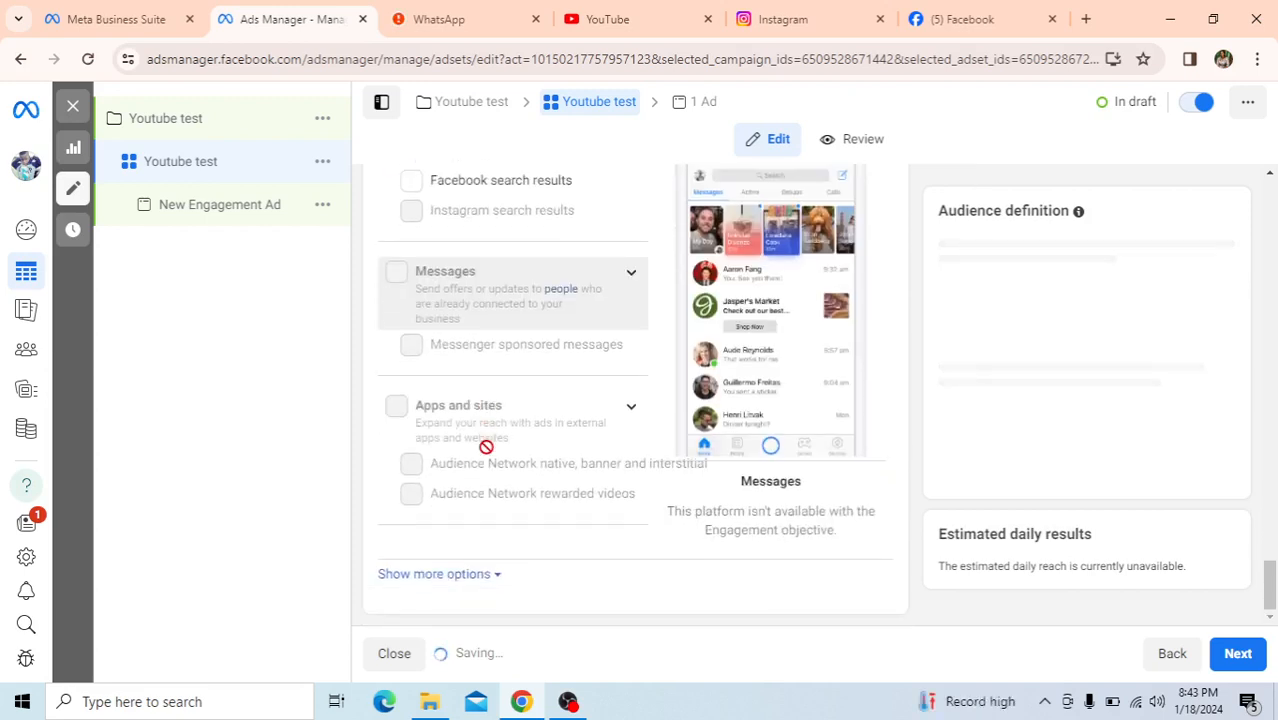
scroll(485, 448, up, 2)
scroll(409, 365, up, 1)
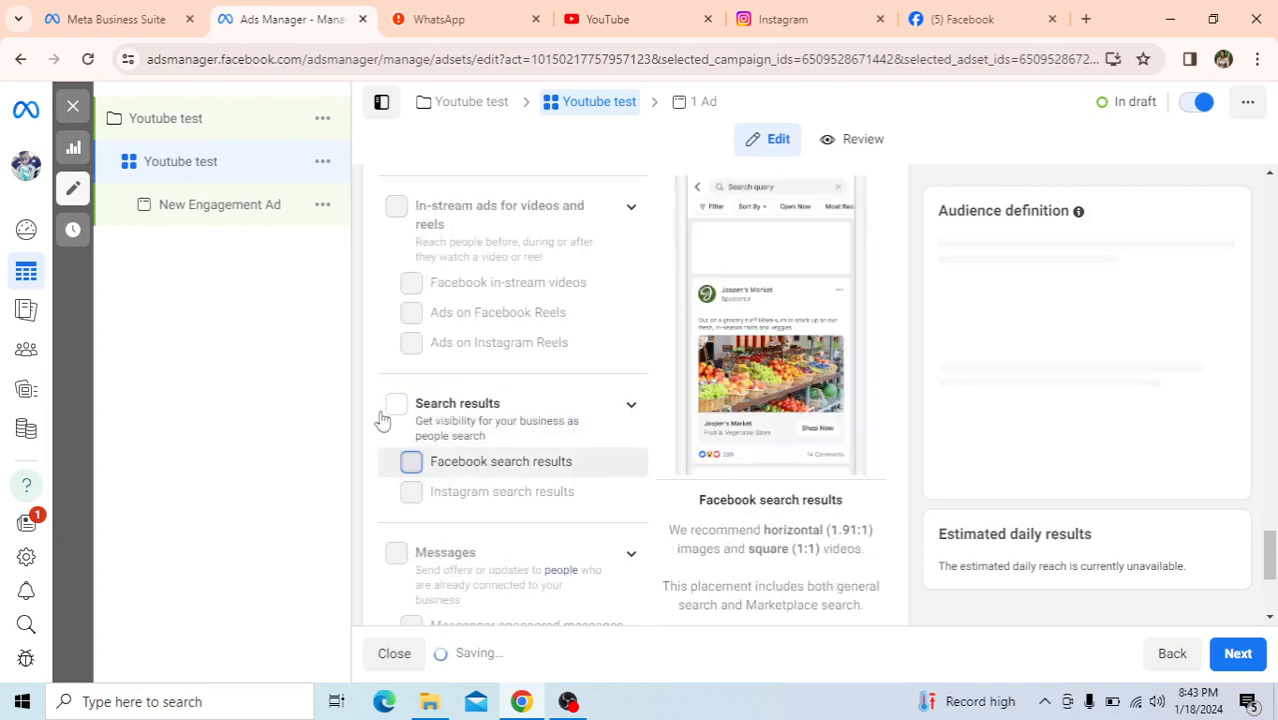
click(409, 424)
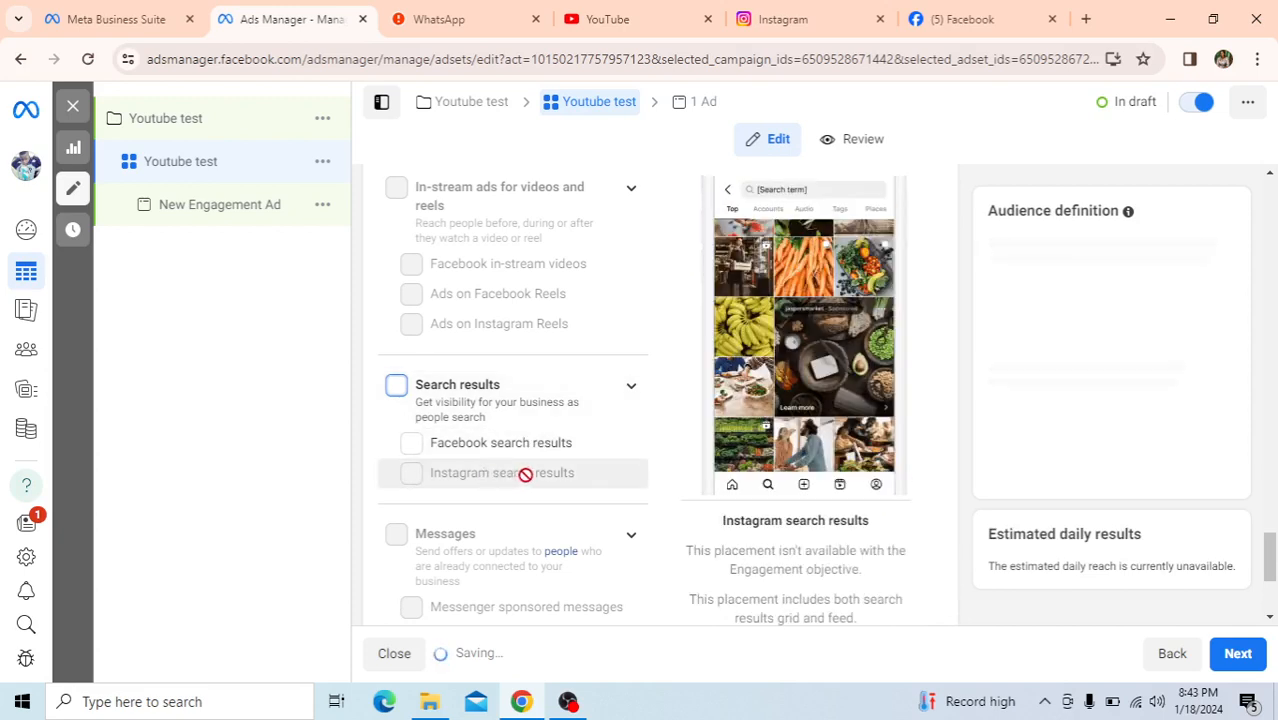
- Review the ad set's audience controls and all manual placement groups, from devices and Feeds through Search results, Messages, and Apps and sites
scroll(525, 475, down, 3)
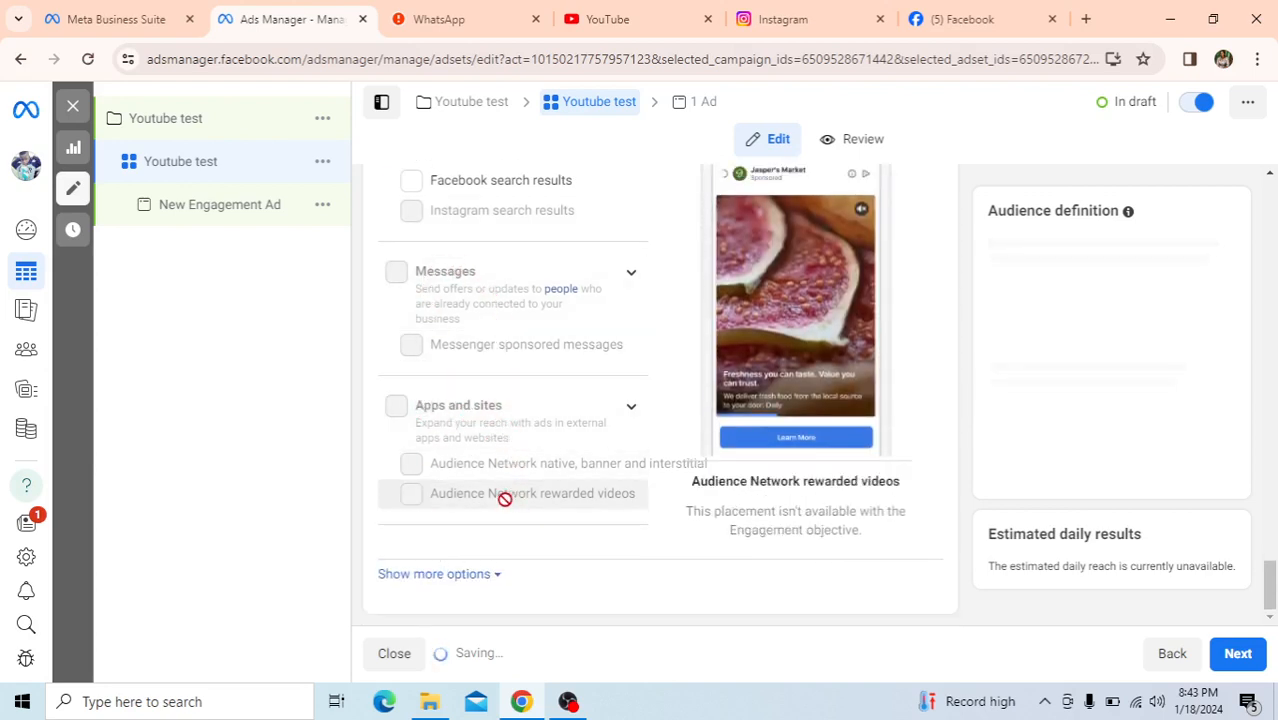
scroll(524, 482, up, 5)
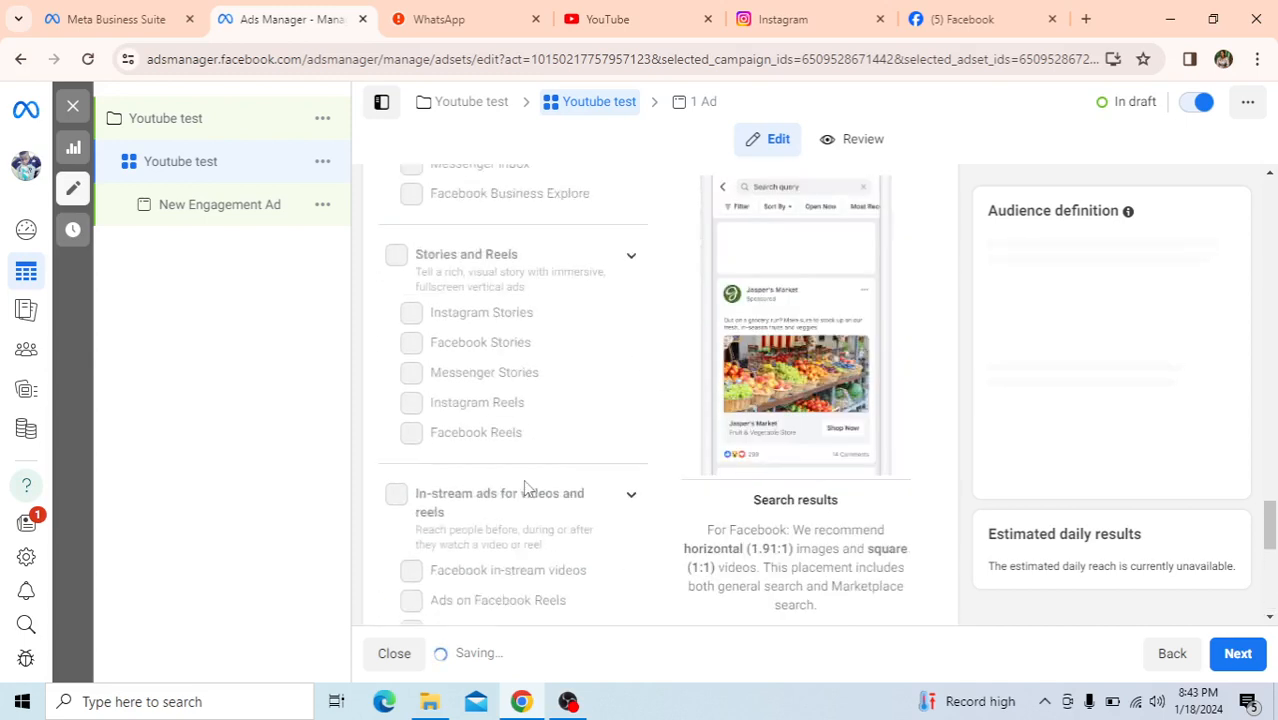
scroll(523, 479, up, 8)
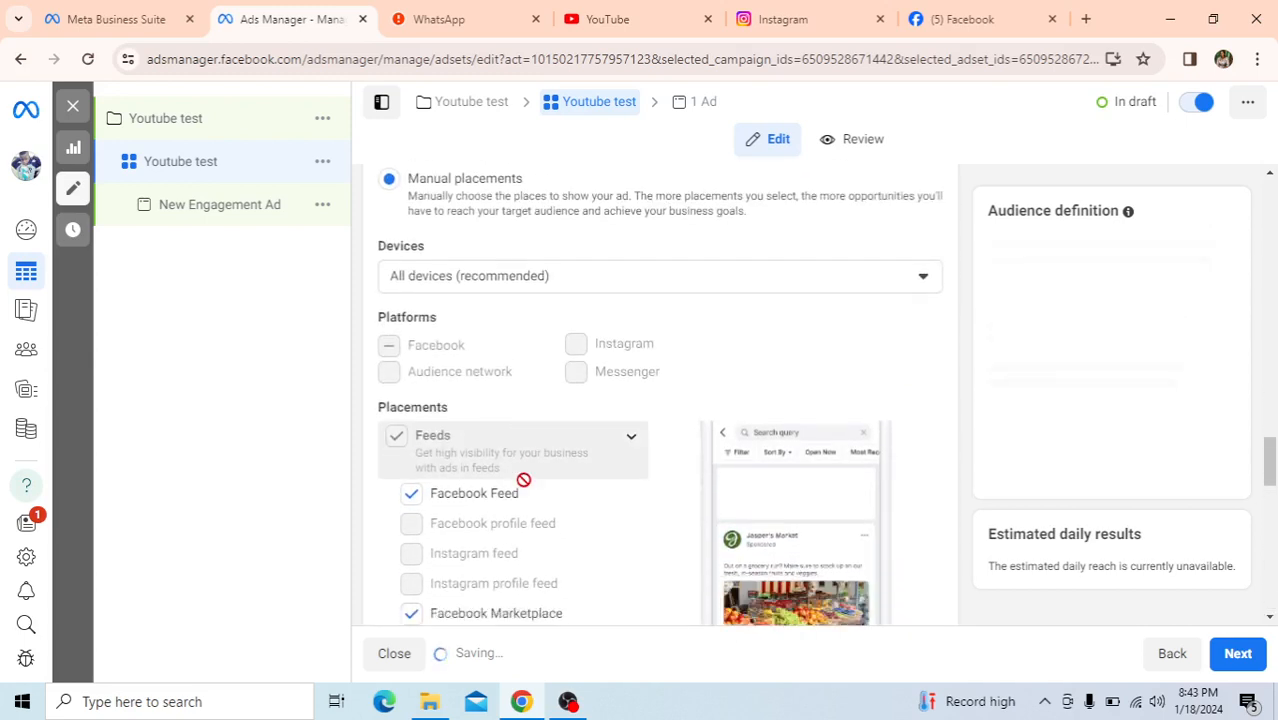
scroll(523, 479, down, 2)
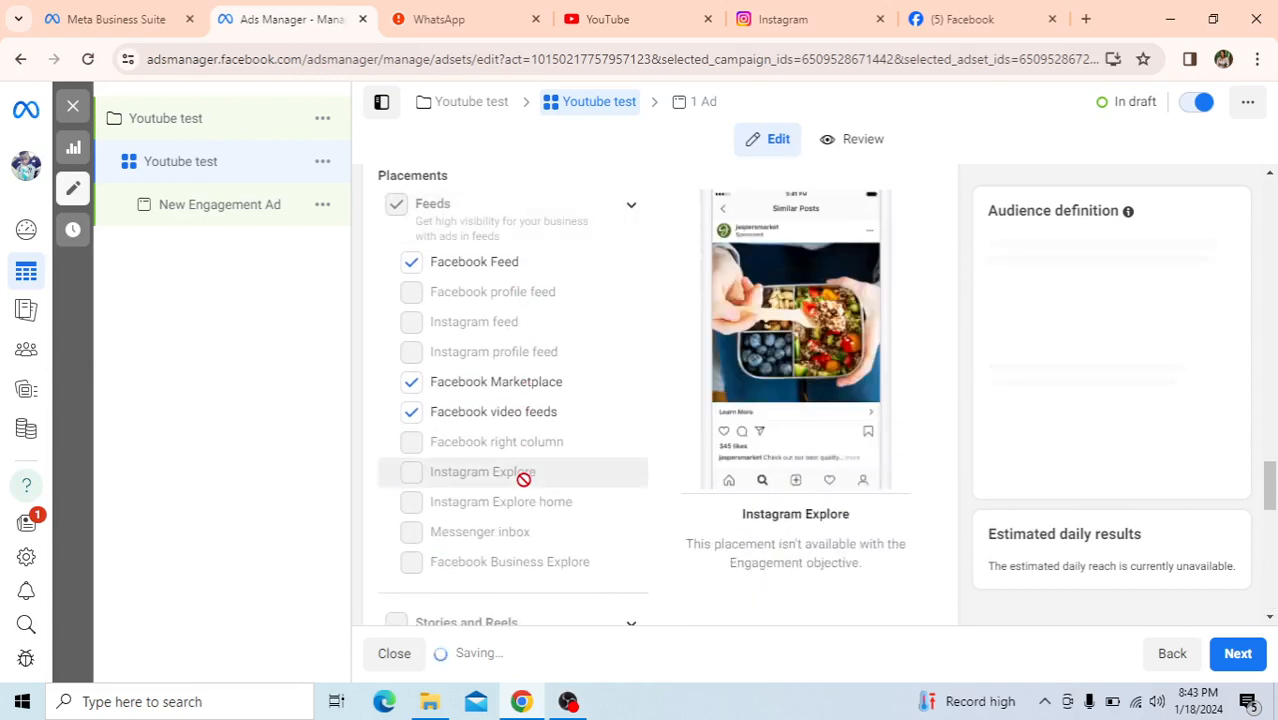
scroll(523, 479, up, 4)
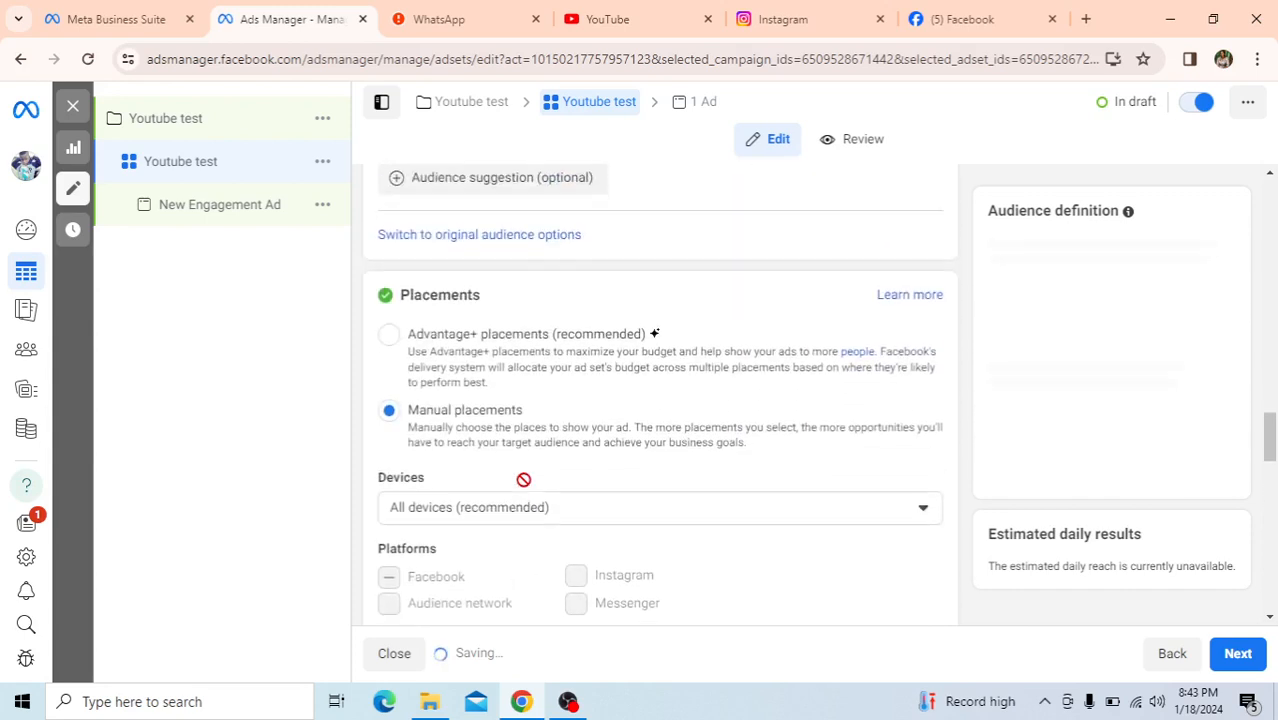
scroll(523, 479, down, 6)
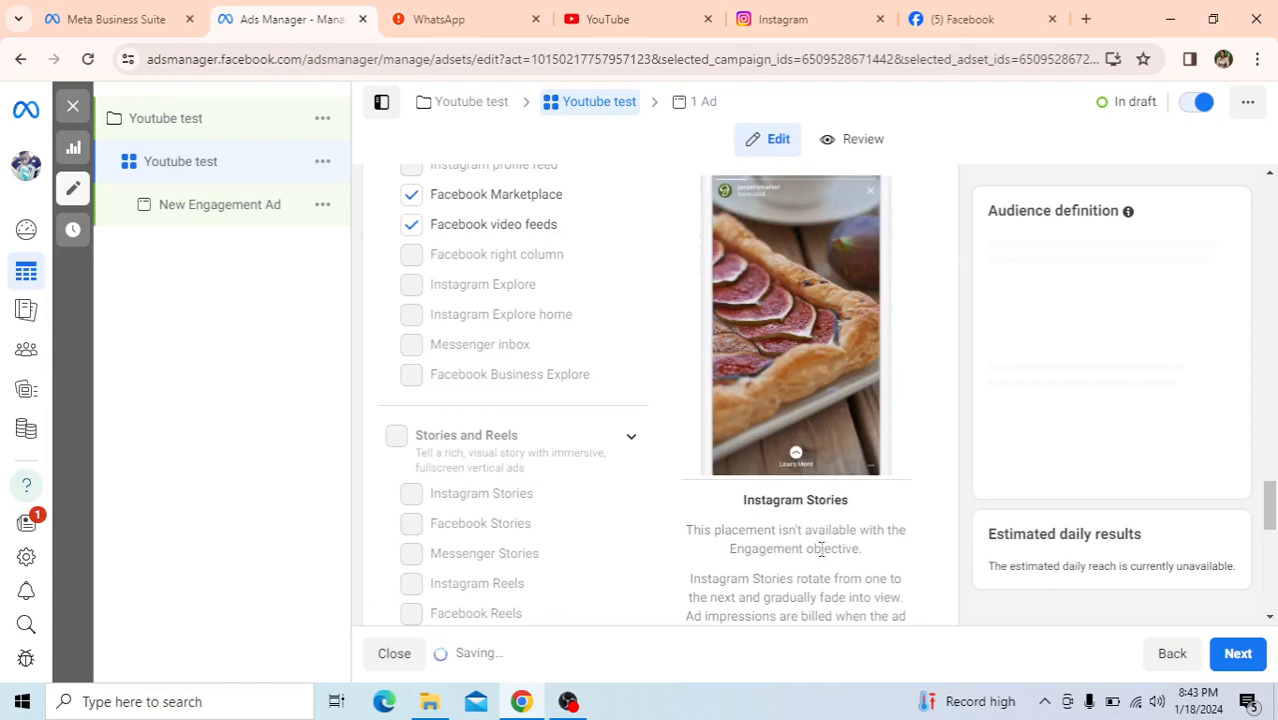
scroll(820, 549, down, 2)
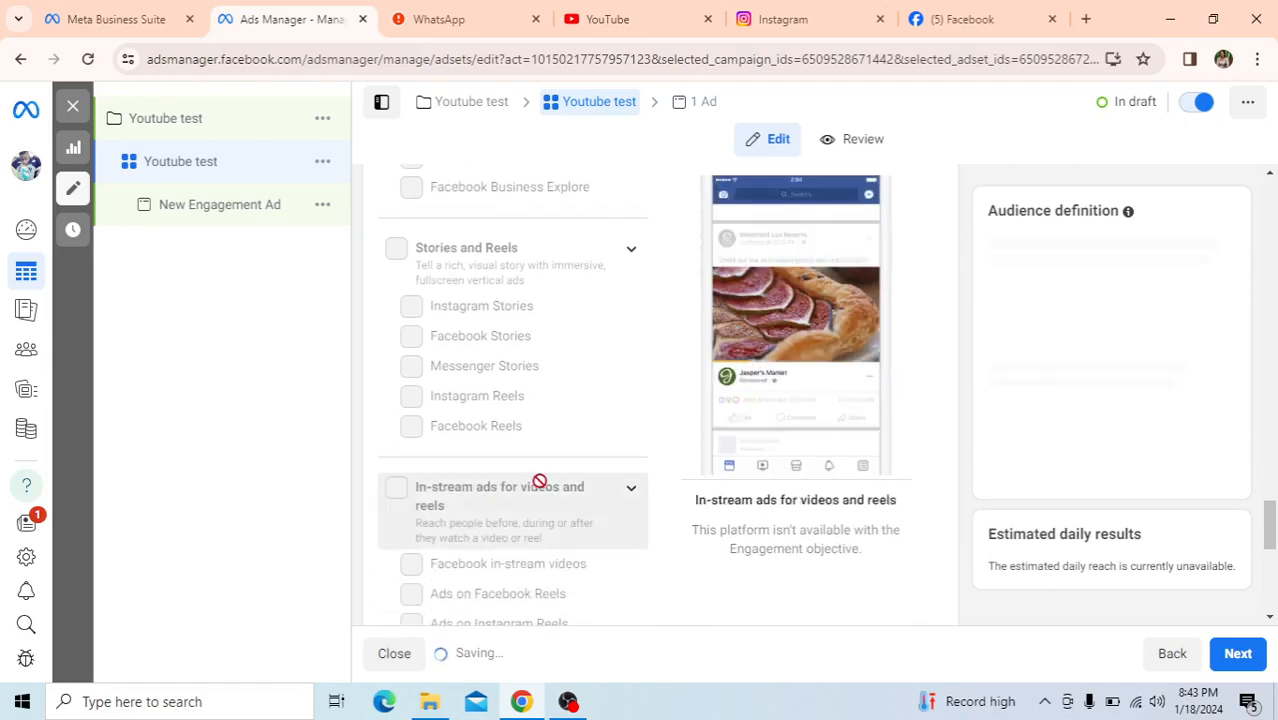
scroll(519, 434, up, 15)
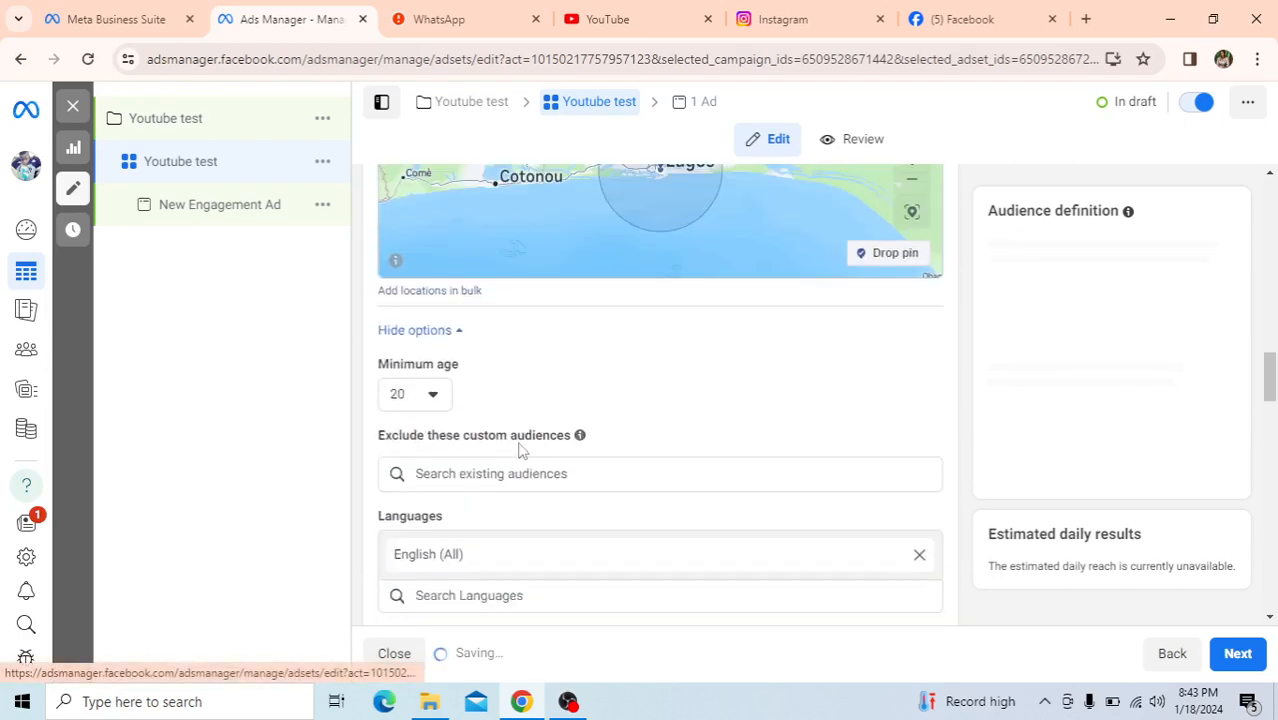
scroll(501, 420, up, 4)
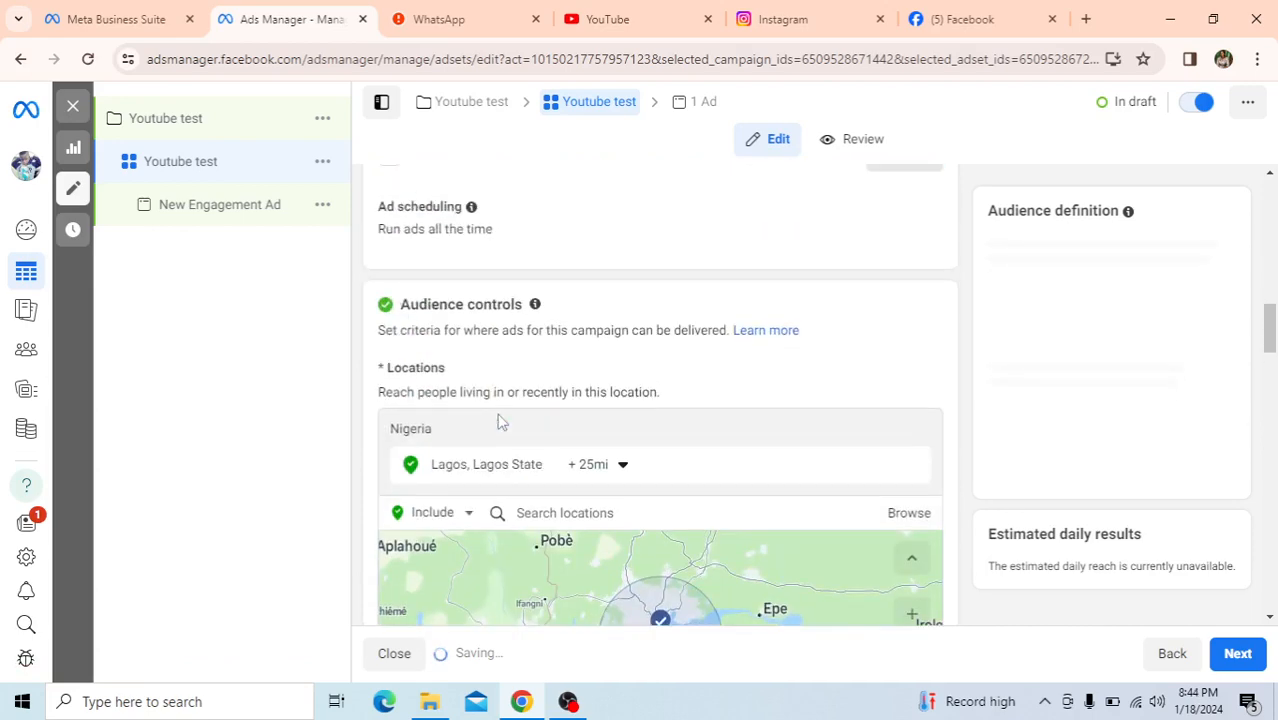
scroll(501, 420, up, 2)
scroll(501, 420, down, 10)
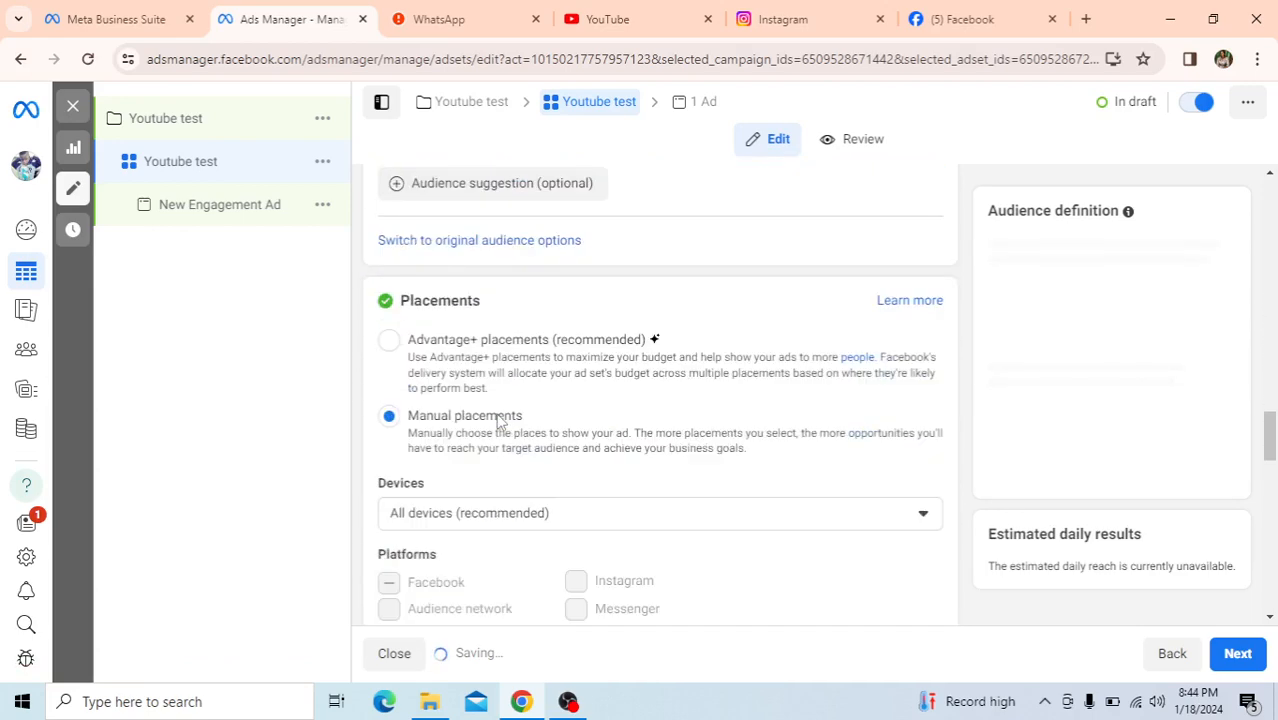
scroll(499, 422, down, 10)
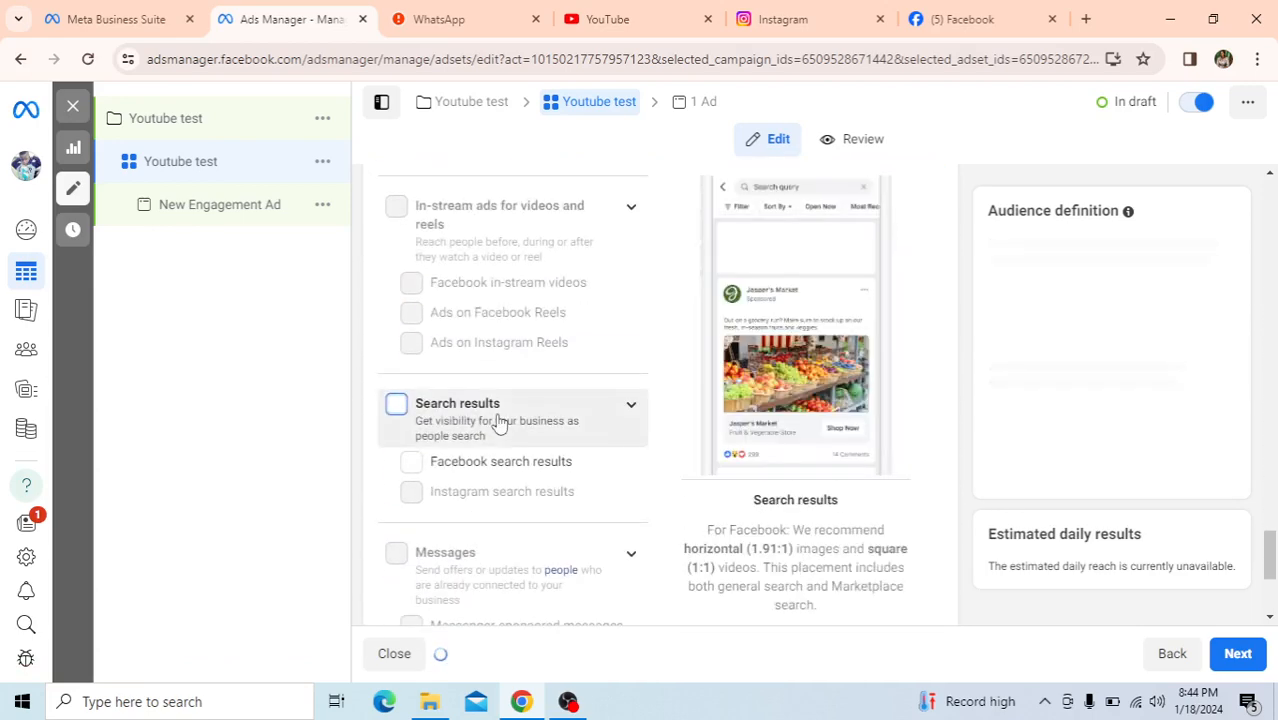
scroll(499, 422, down, 3)
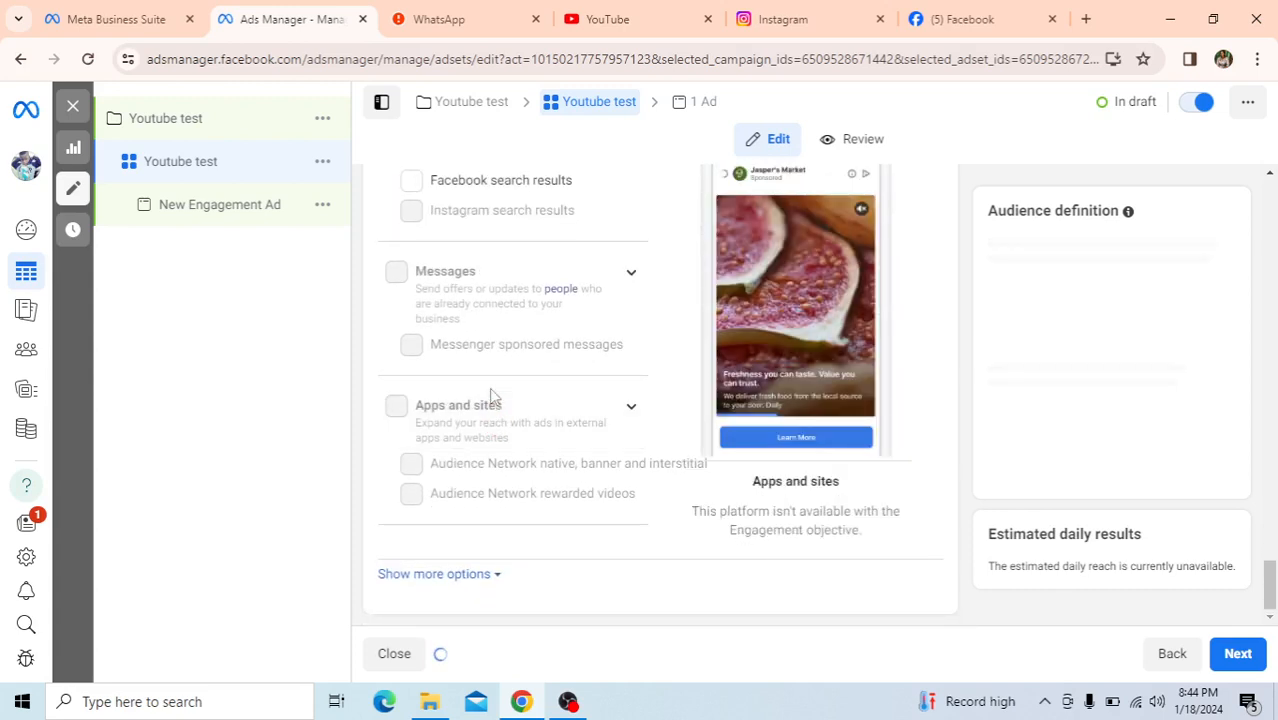
scroll(497, 388, up, 1)
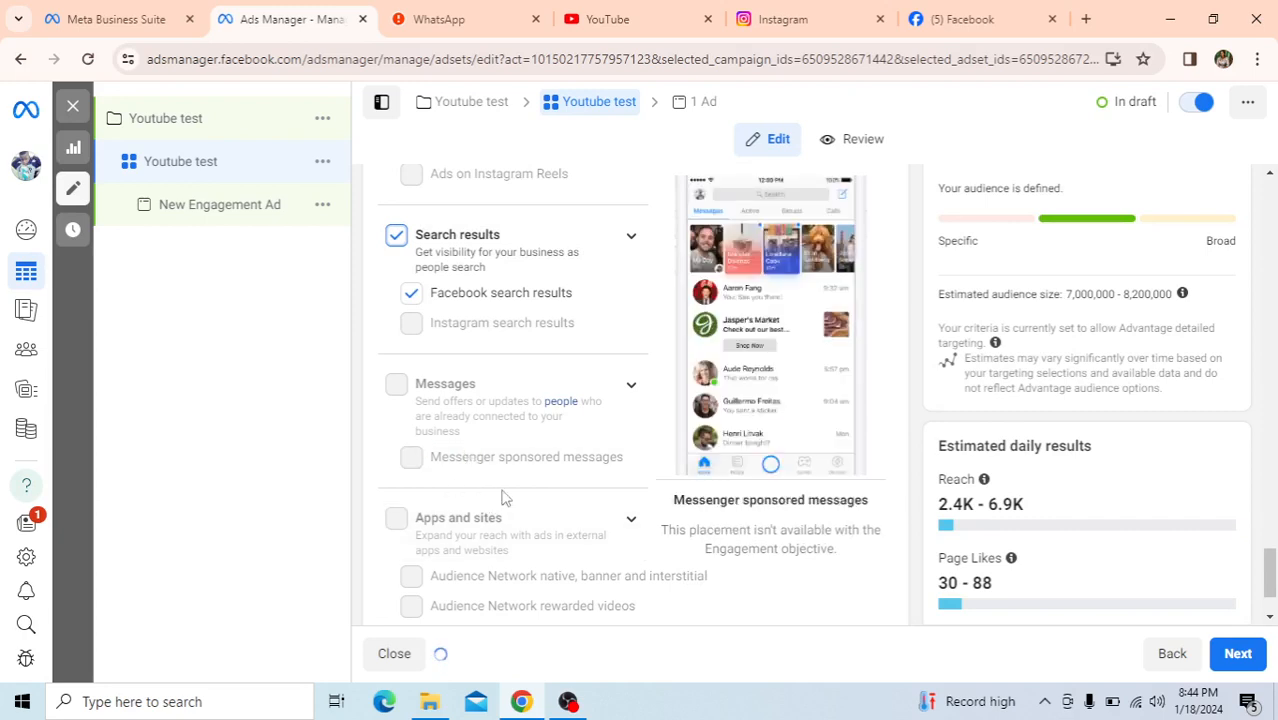
scroll(503, 497, up, 4)
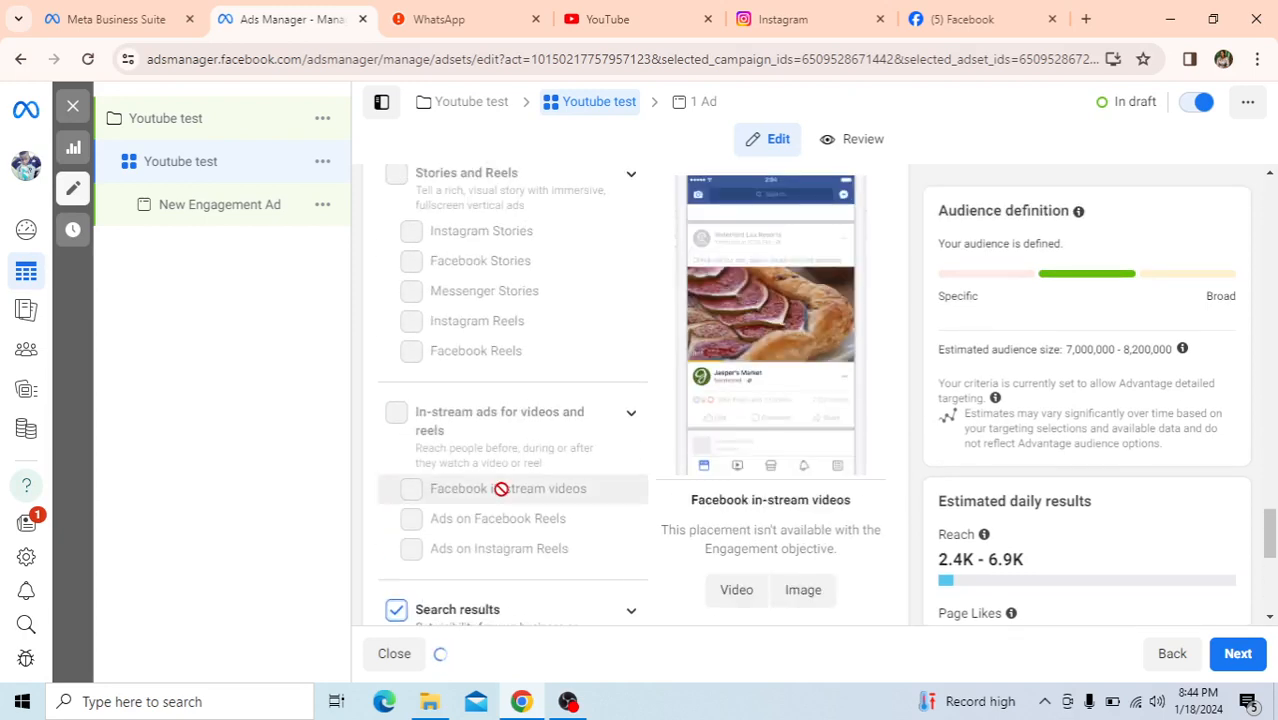
scroll(500, 489, up, 5)
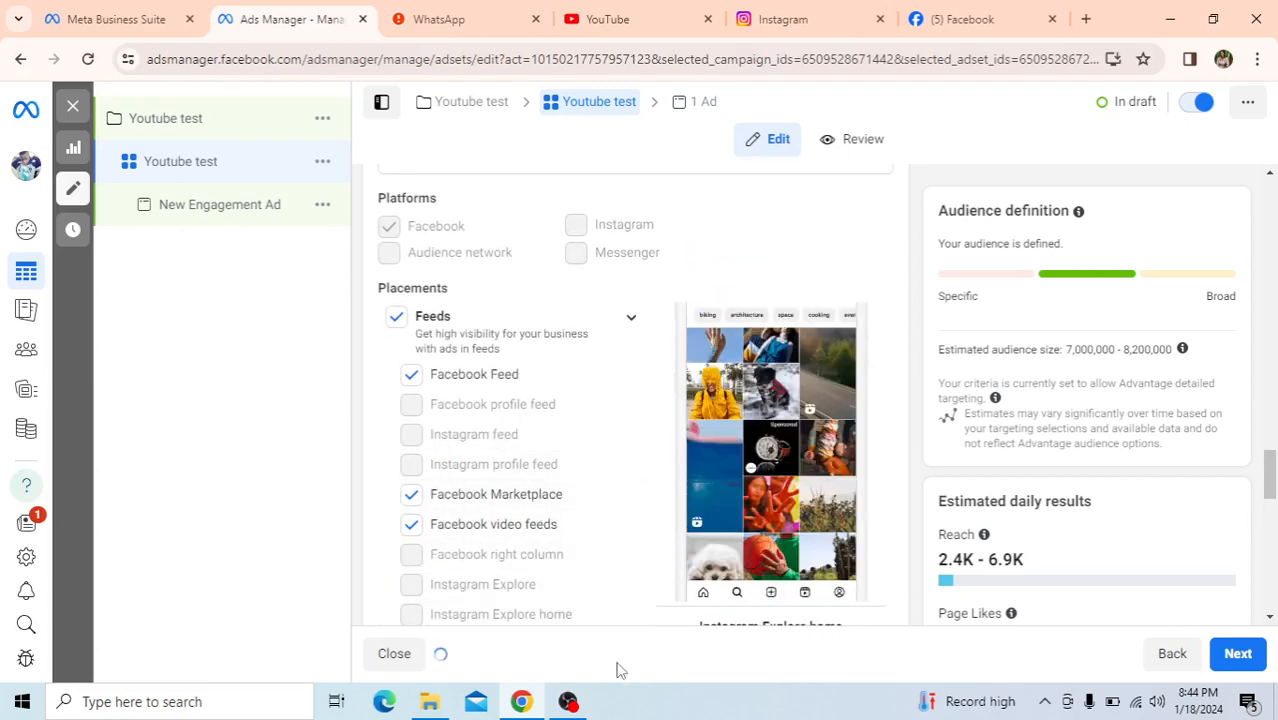
scroll(645, 537, down, 10)
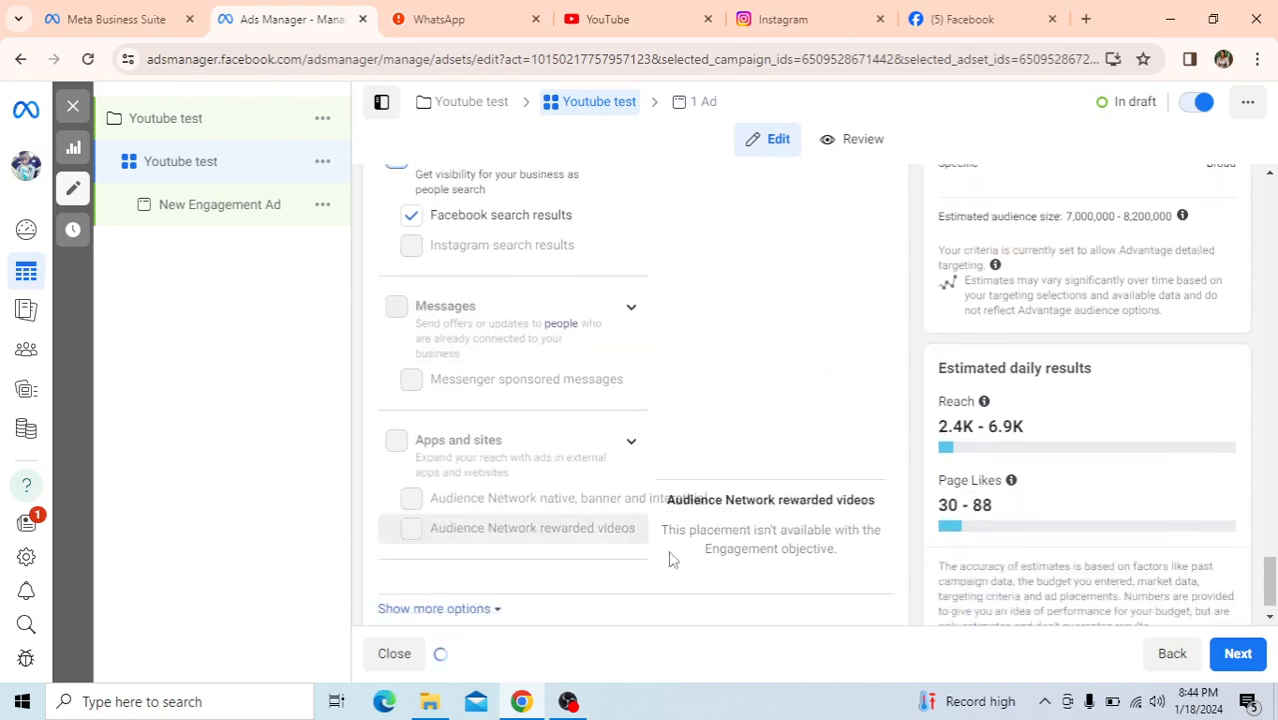
- Proceed from the ad set to its ad and rename the ad as "Youtube test"
click(1238, 653)
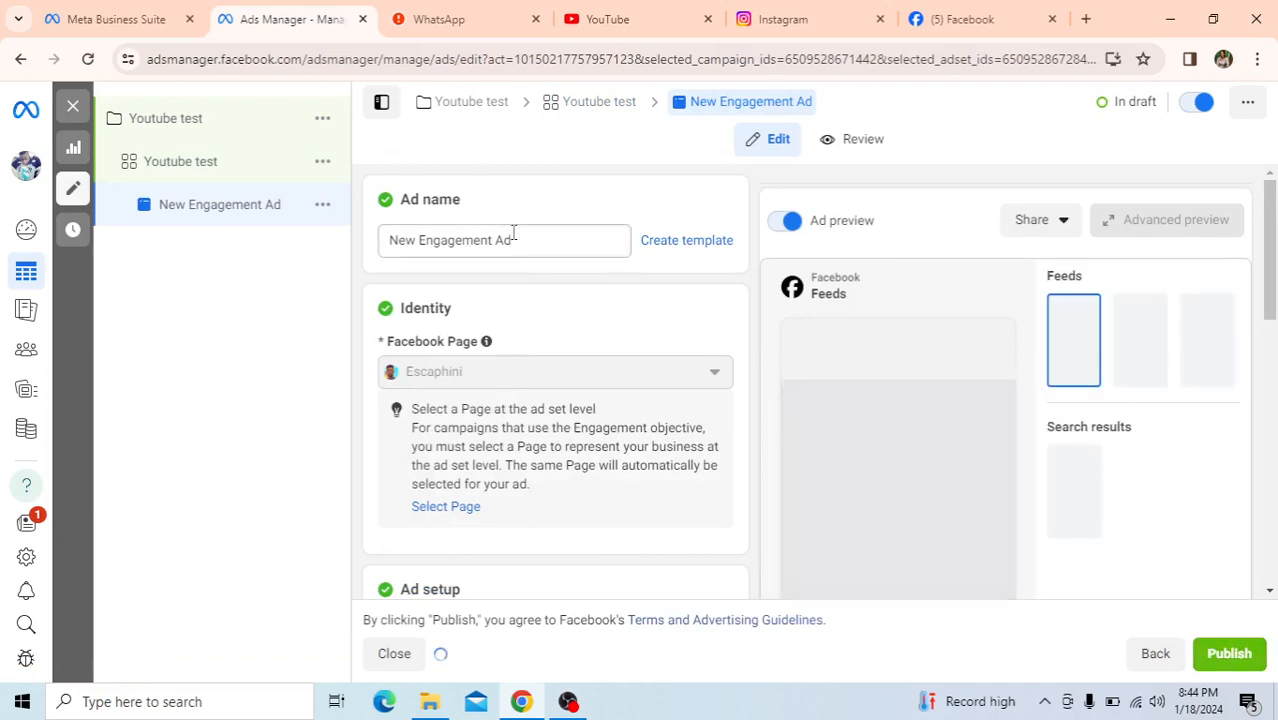
drag(512, 240, 394, 244)
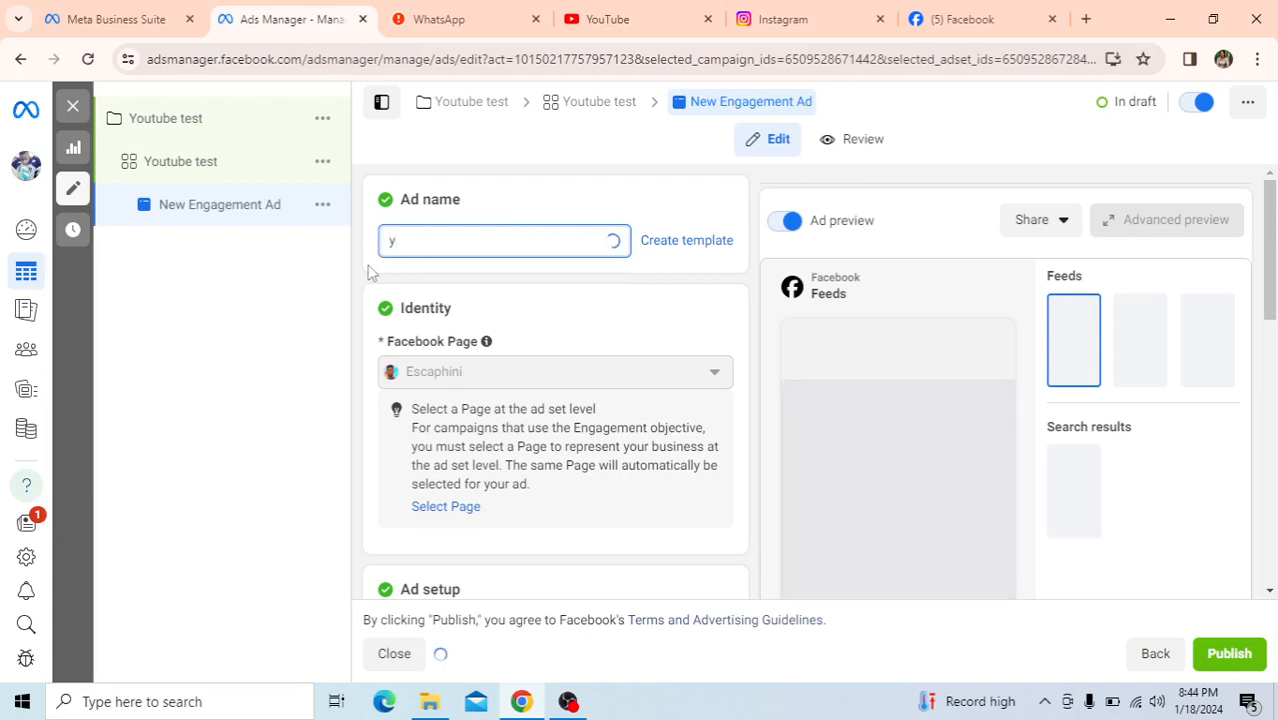
key(BackSpace)
text(Y)
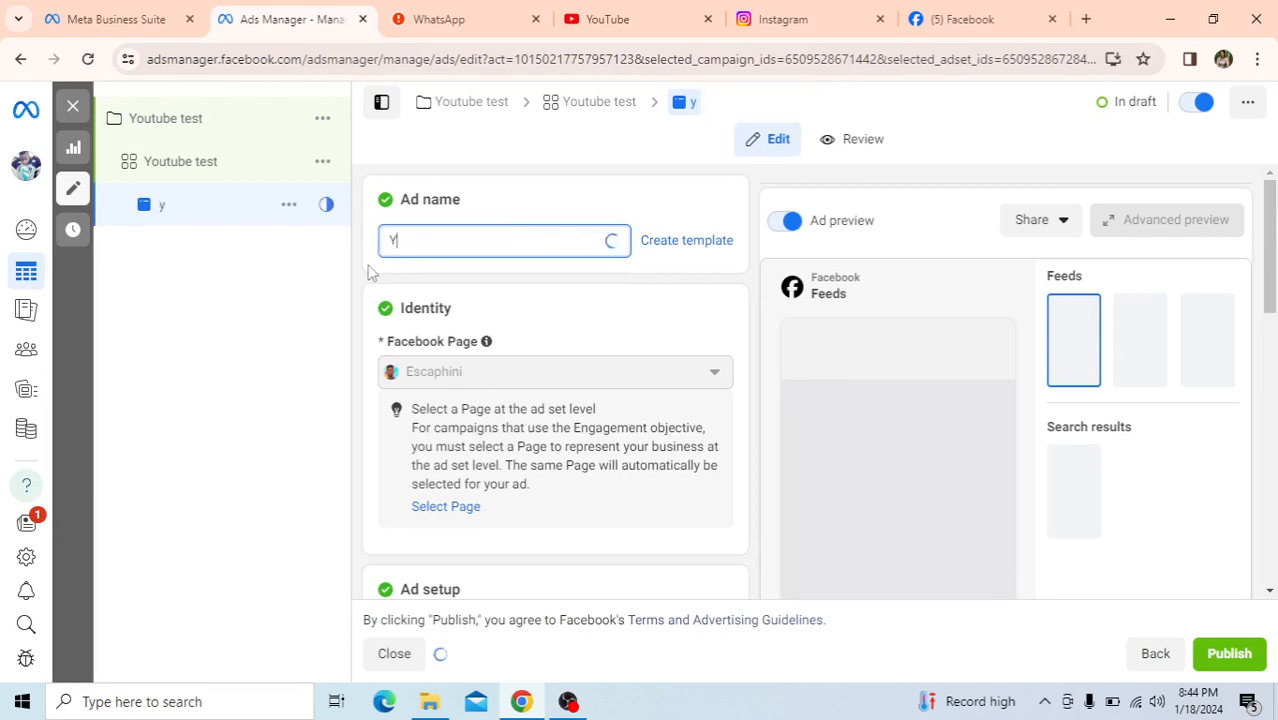
text(outube )
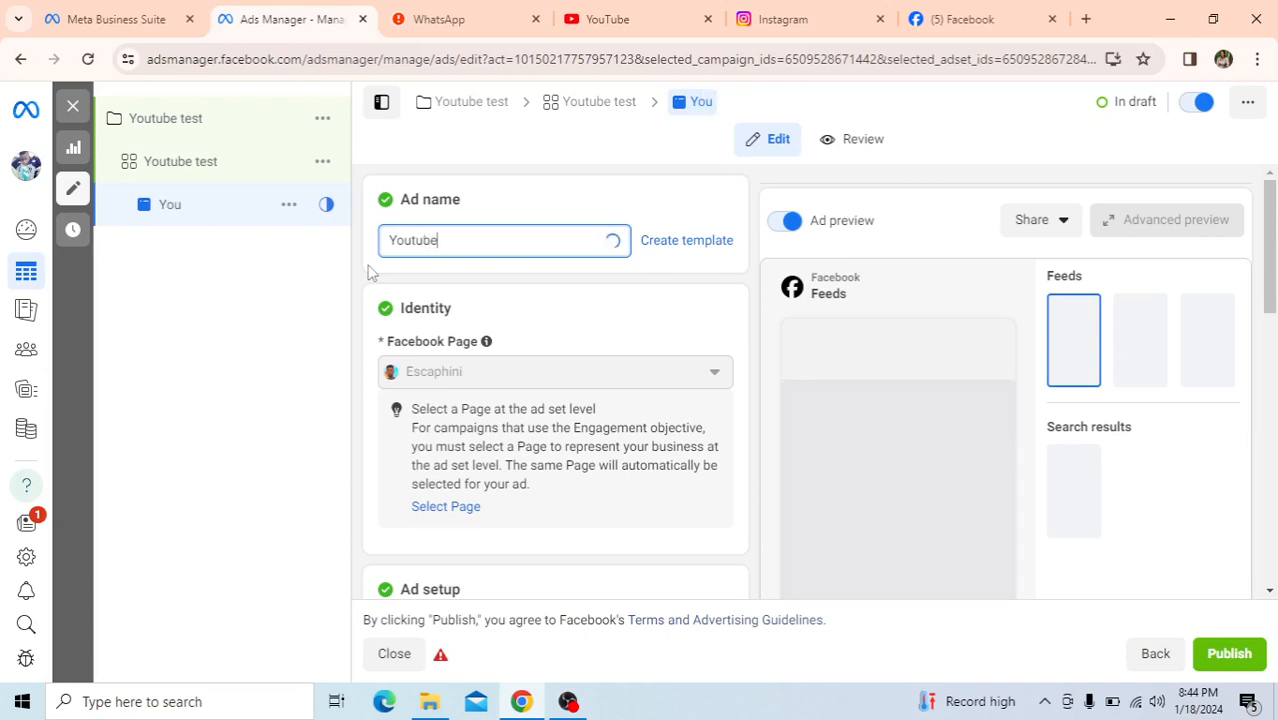
text(test)
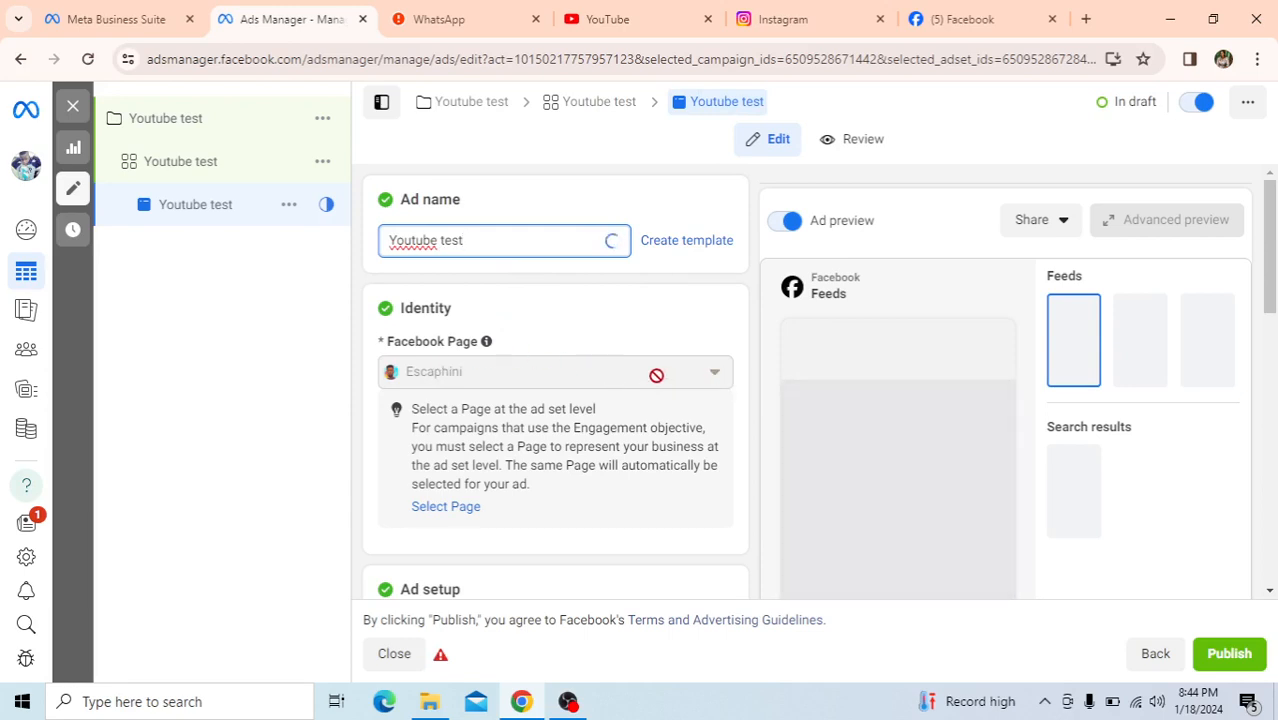
- Disable the Multi-advertiser ads option in the ad's setup
scroll(572, 375, down, 1)
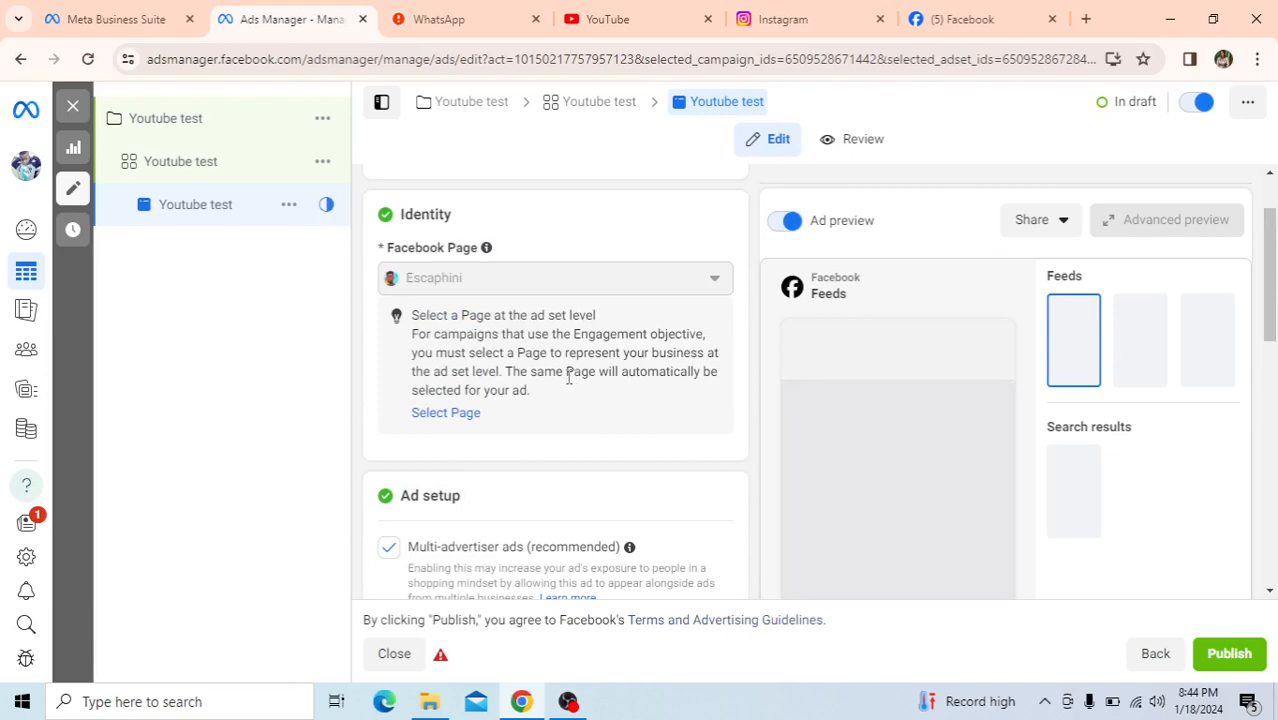
scroll(572, 385, down, 2)
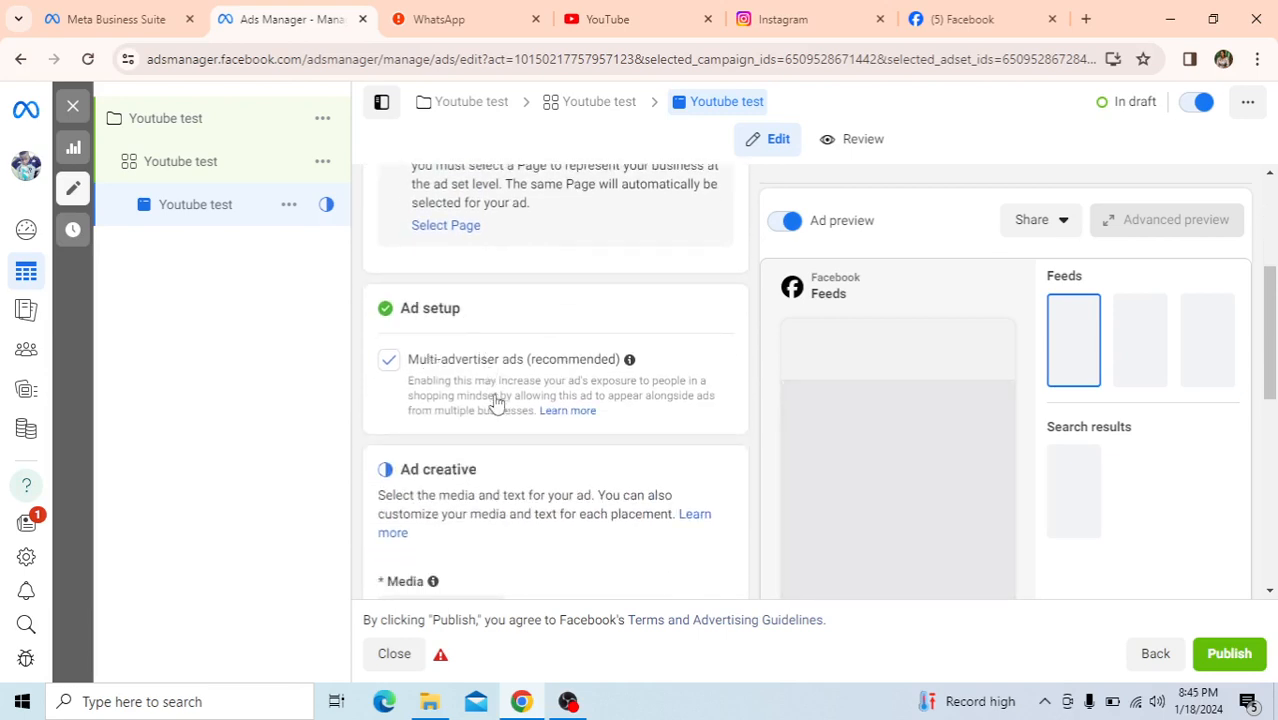
click(416, 384)
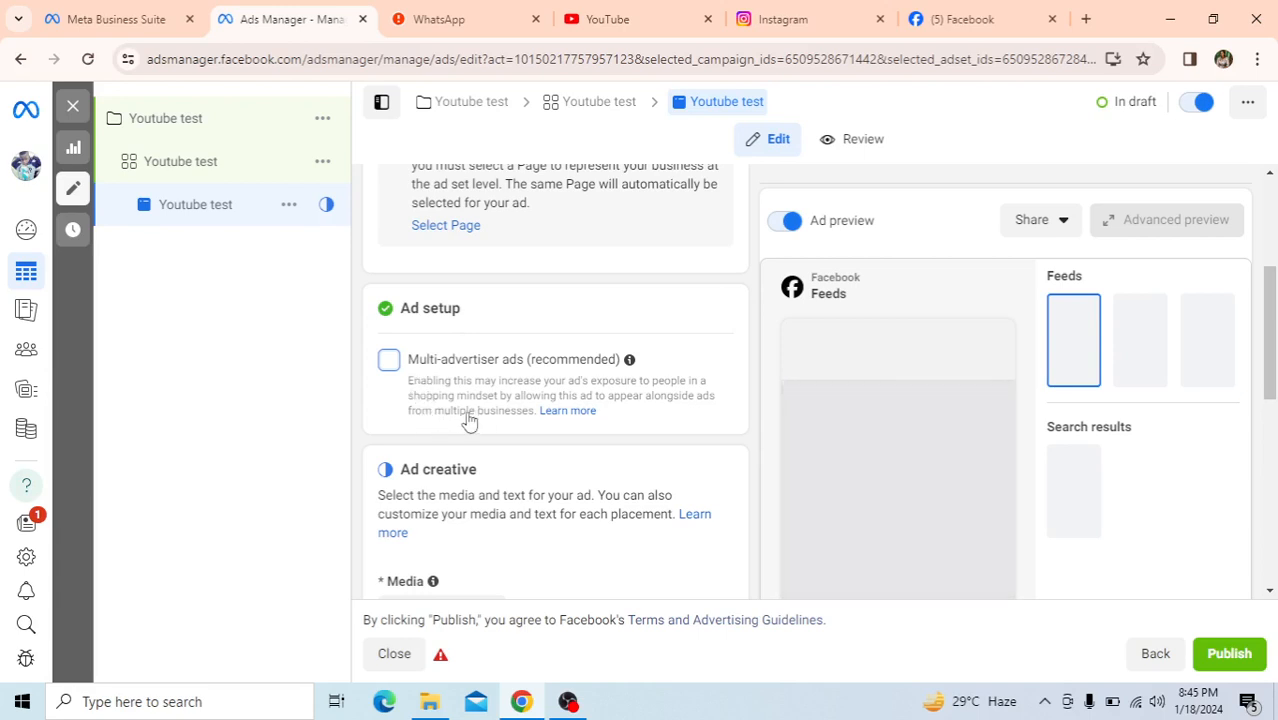
scroll(508, 447, down, 1)
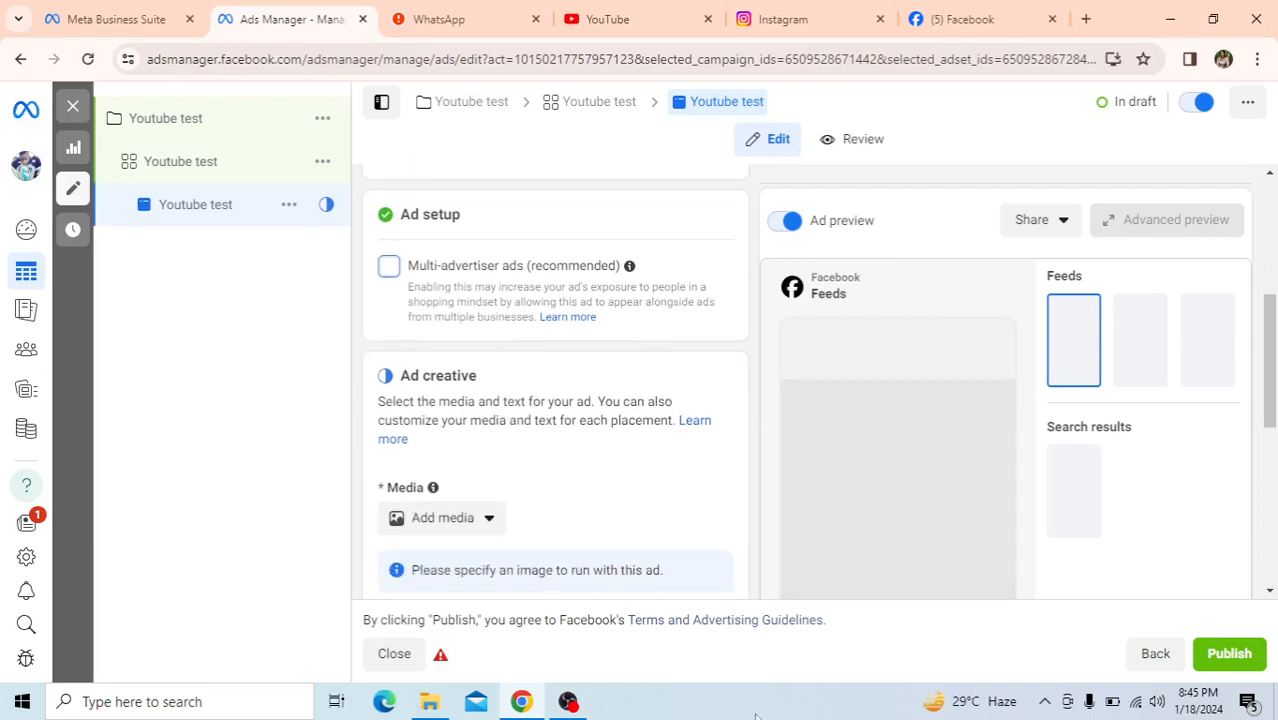
click(567, 702)
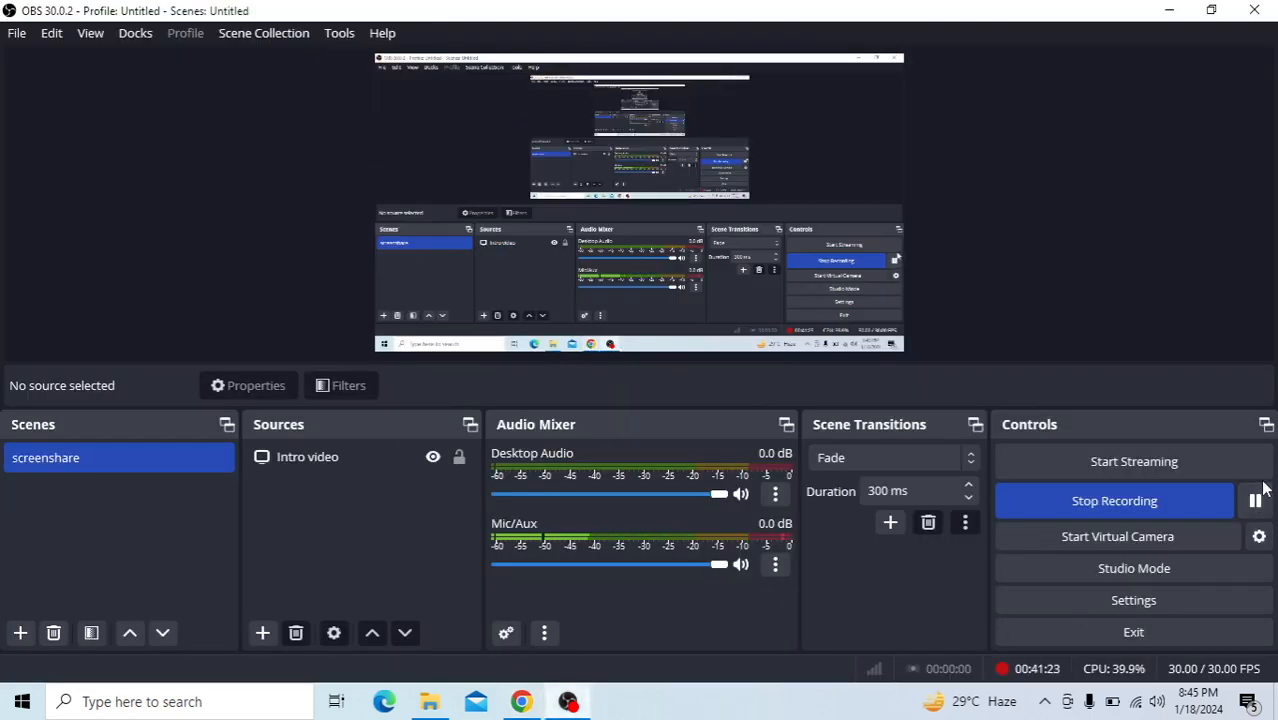
click(1255, 500)
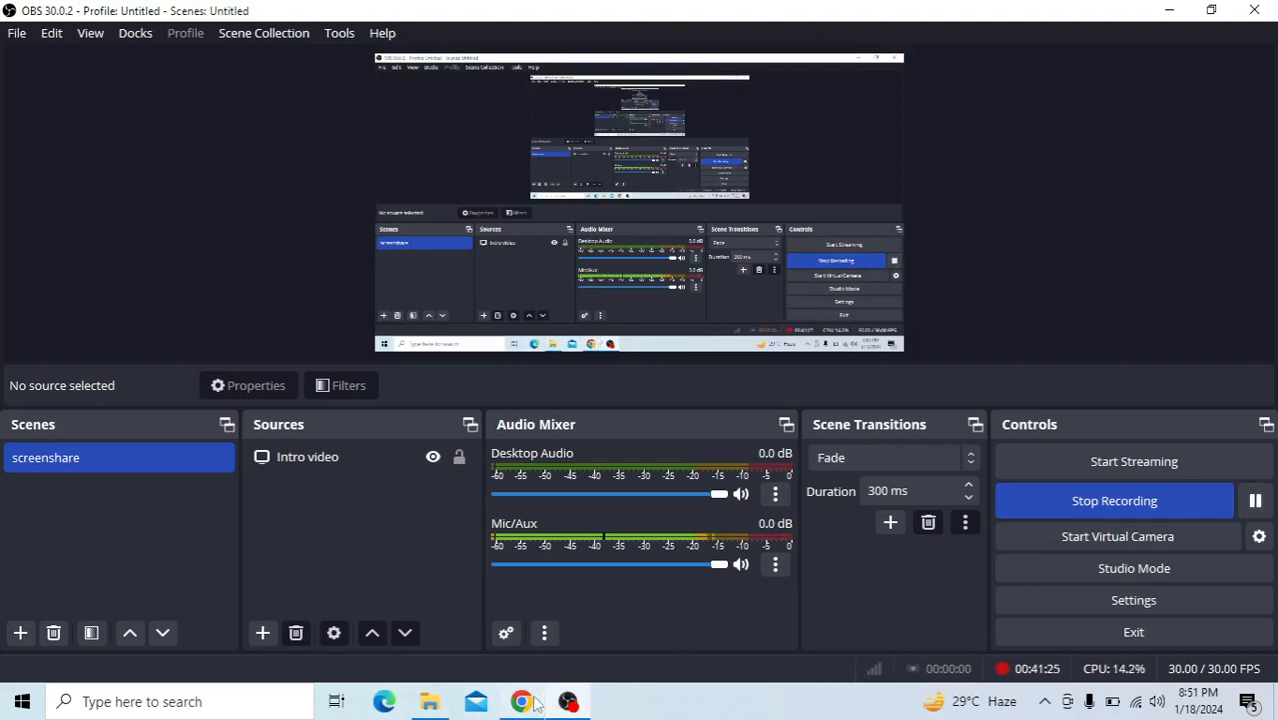
click(521, 702)
- Start adding a video to the ad creative and look through the Page, Account and Video URL media sources
scroll(516, 265, up, 2)
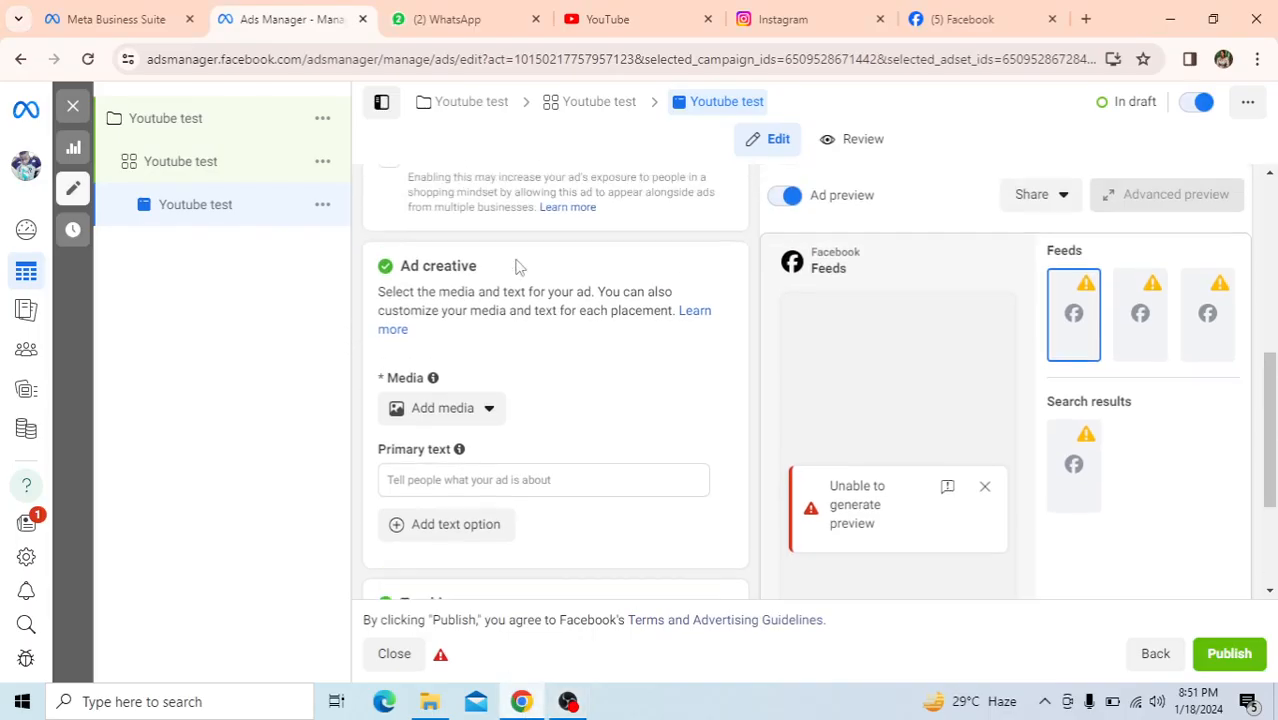
scroll(451, 487, down, 1)
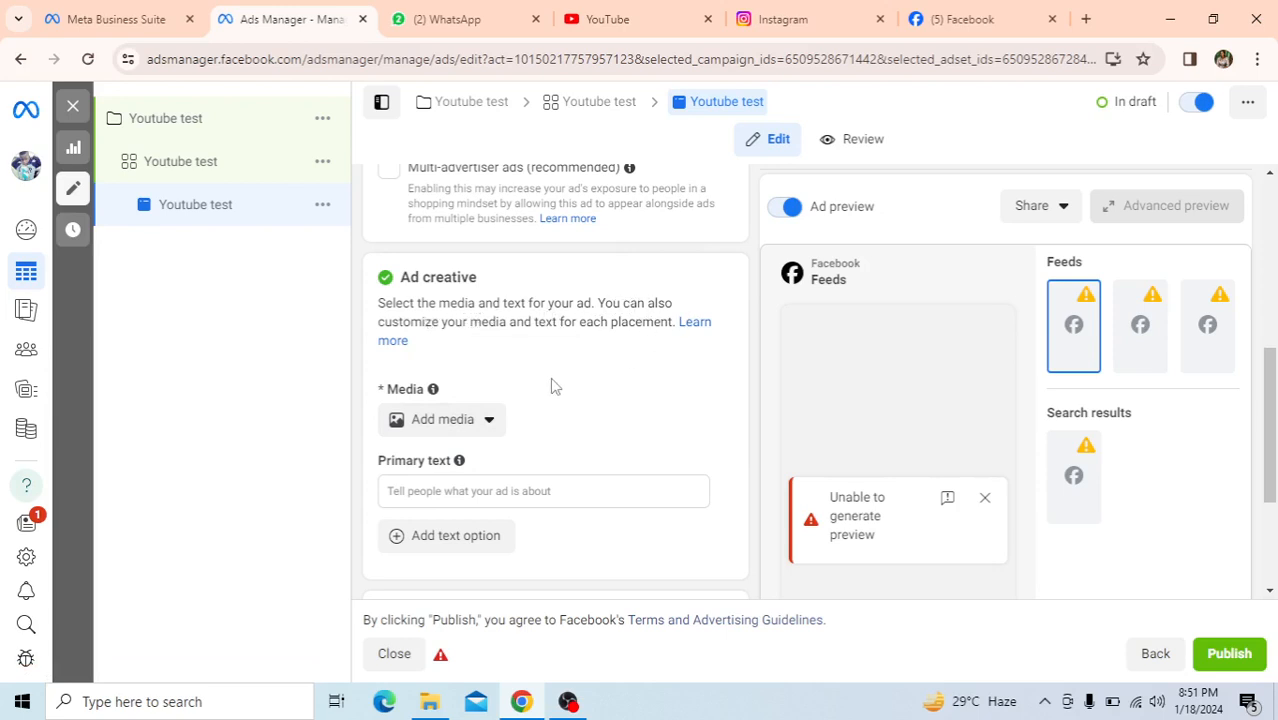
scroll(553, 385, down, 1)
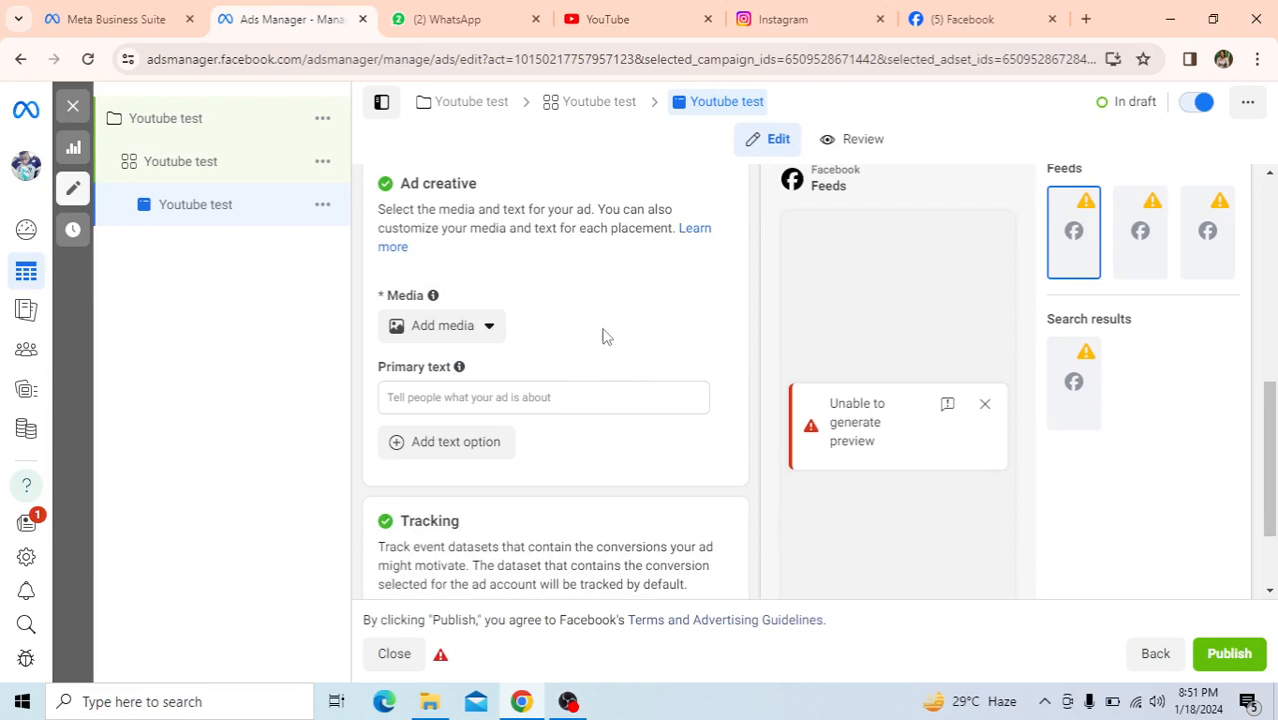
click(489, 330)
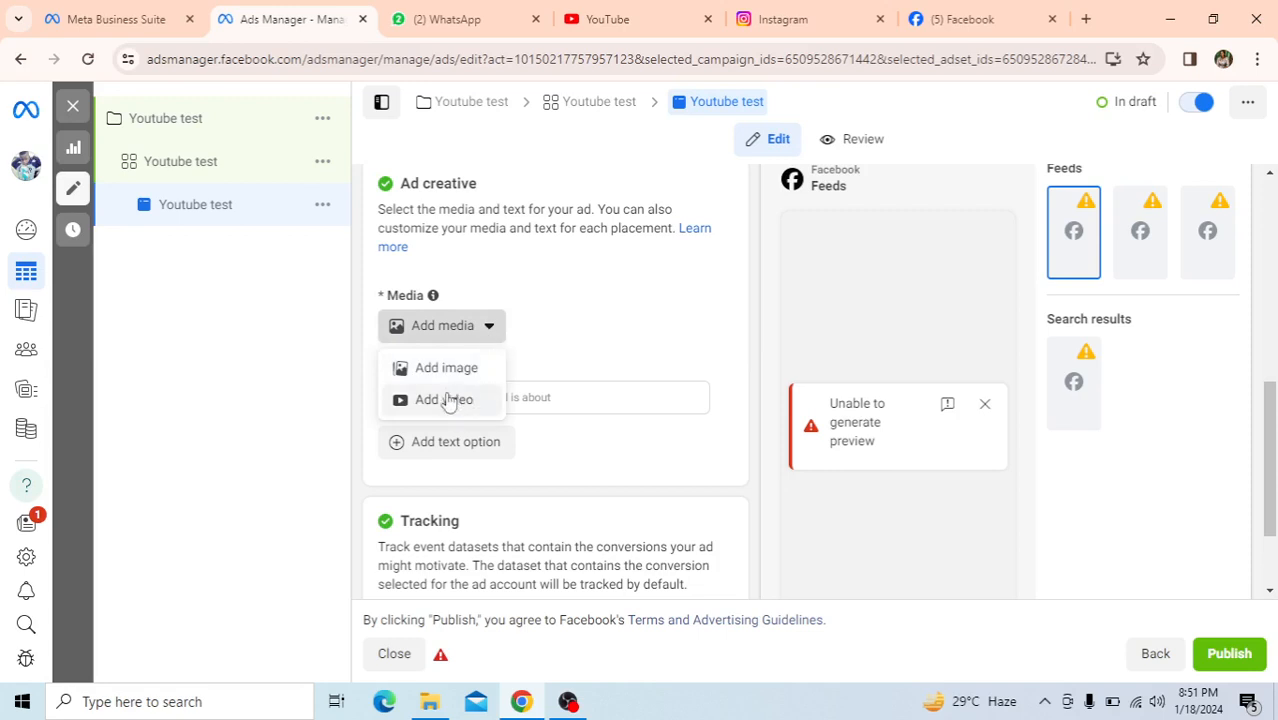
click(443, 400)
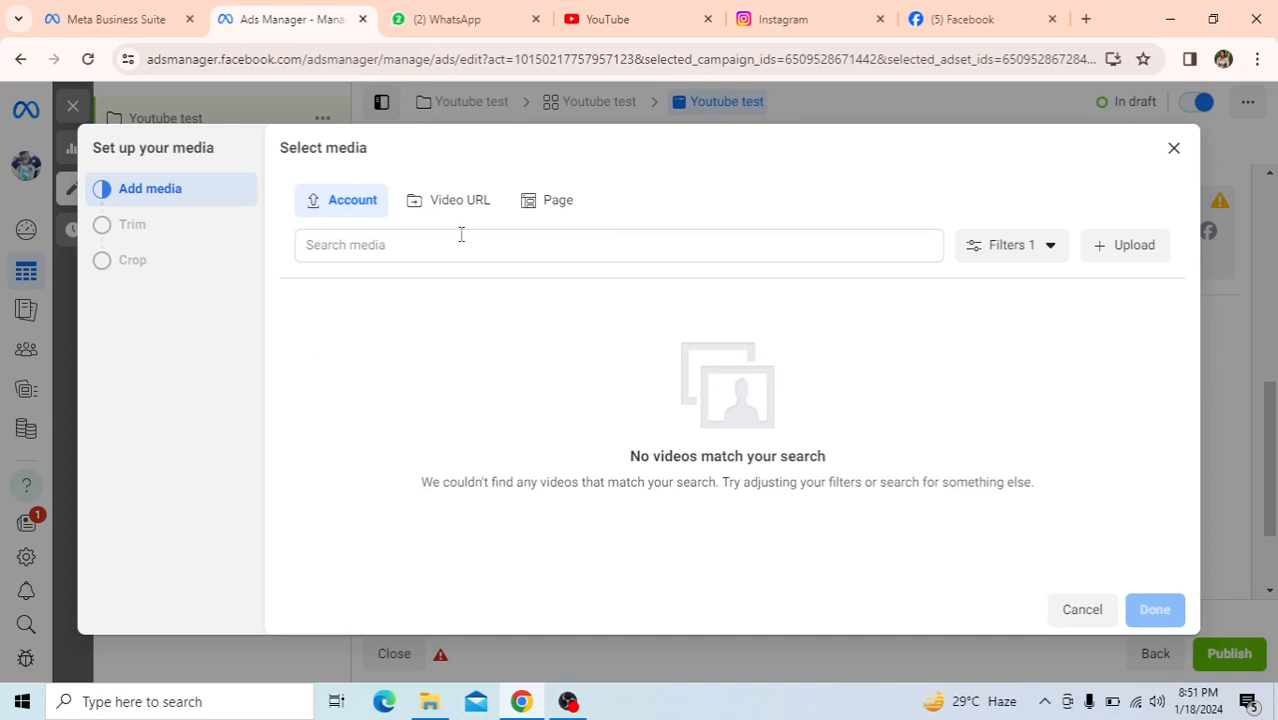
click(550, 205)
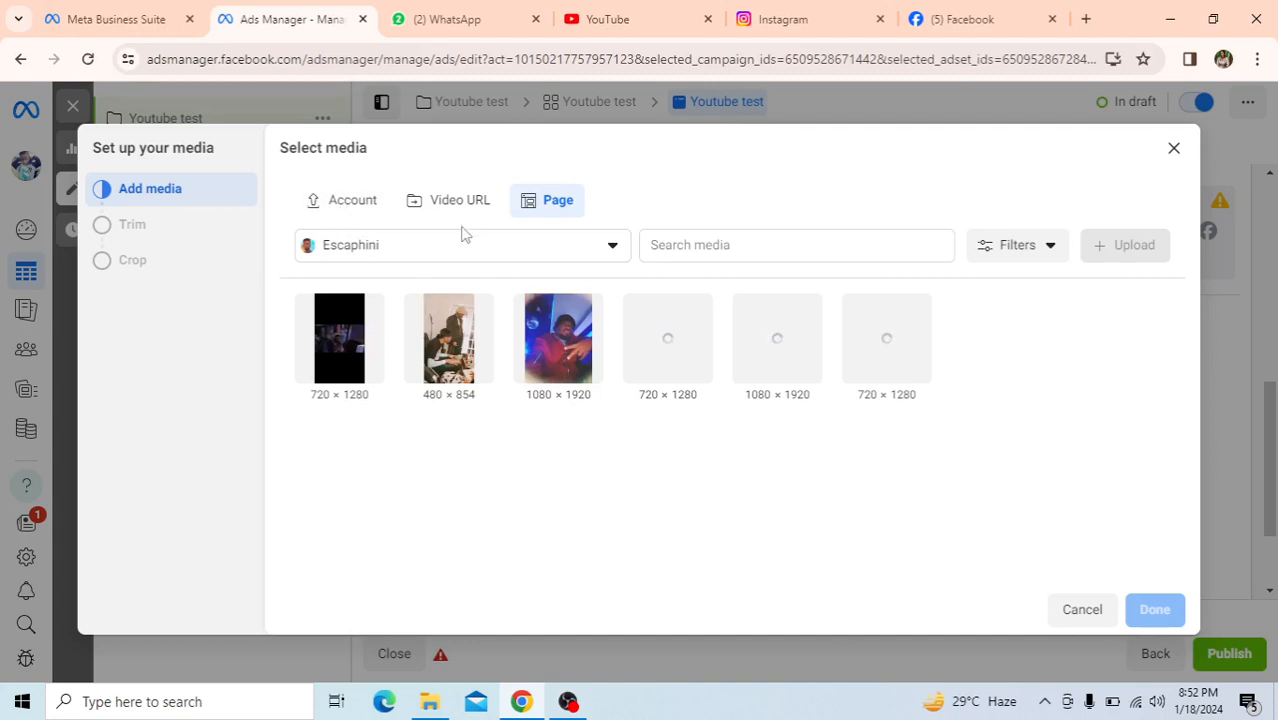
click(341, 201)
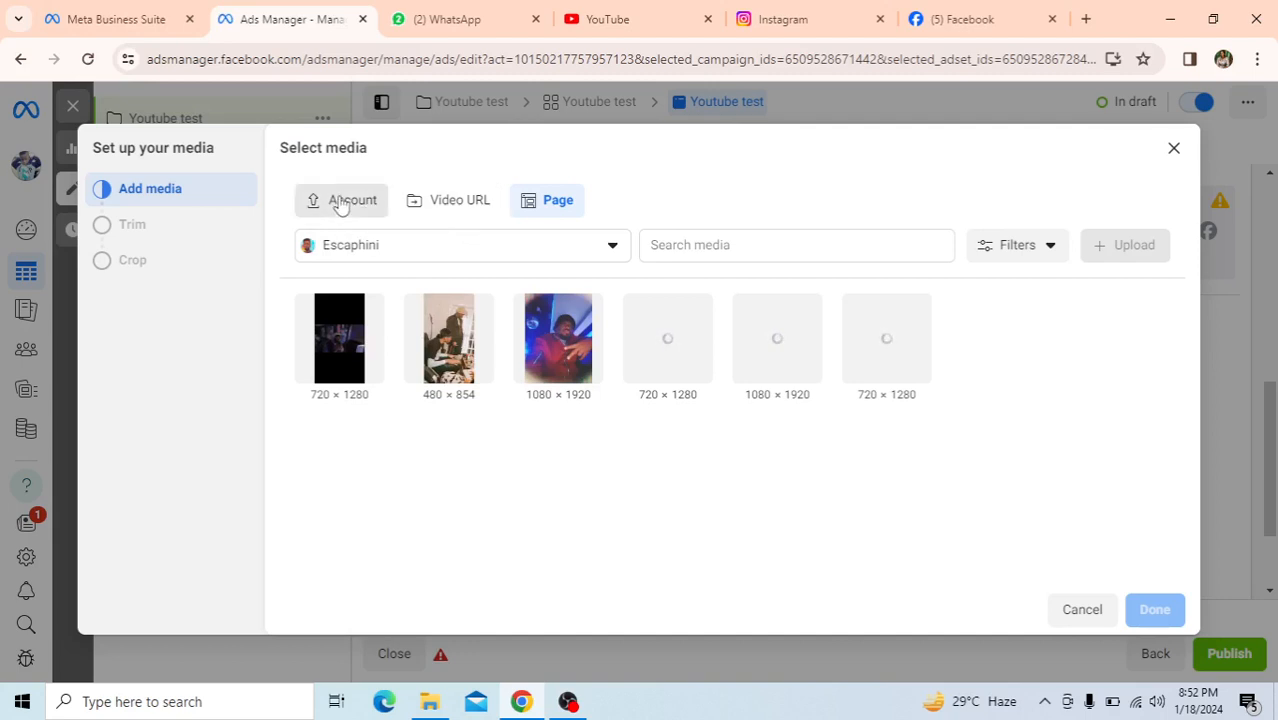
click(453, 201)
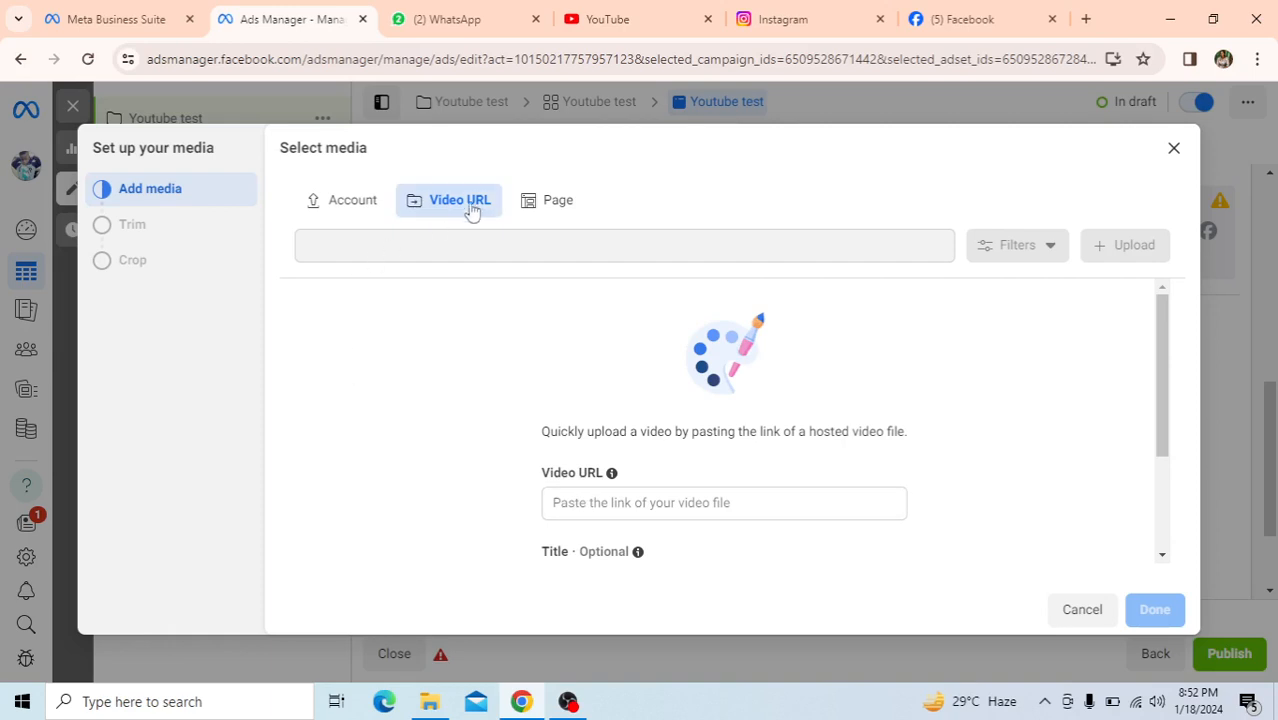
- Choose the 480 × 854 video from the Page's media, check the available filters, and add the video to the ad
click(550, 203)
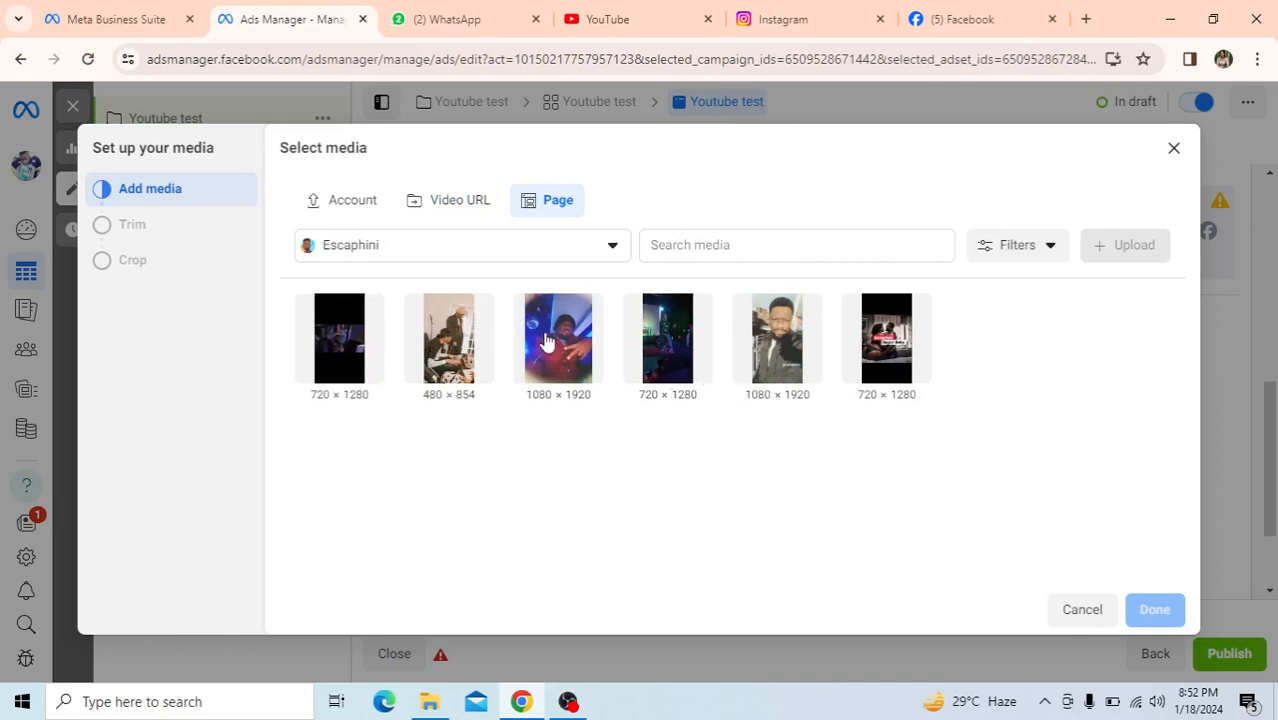
click(455, 365)
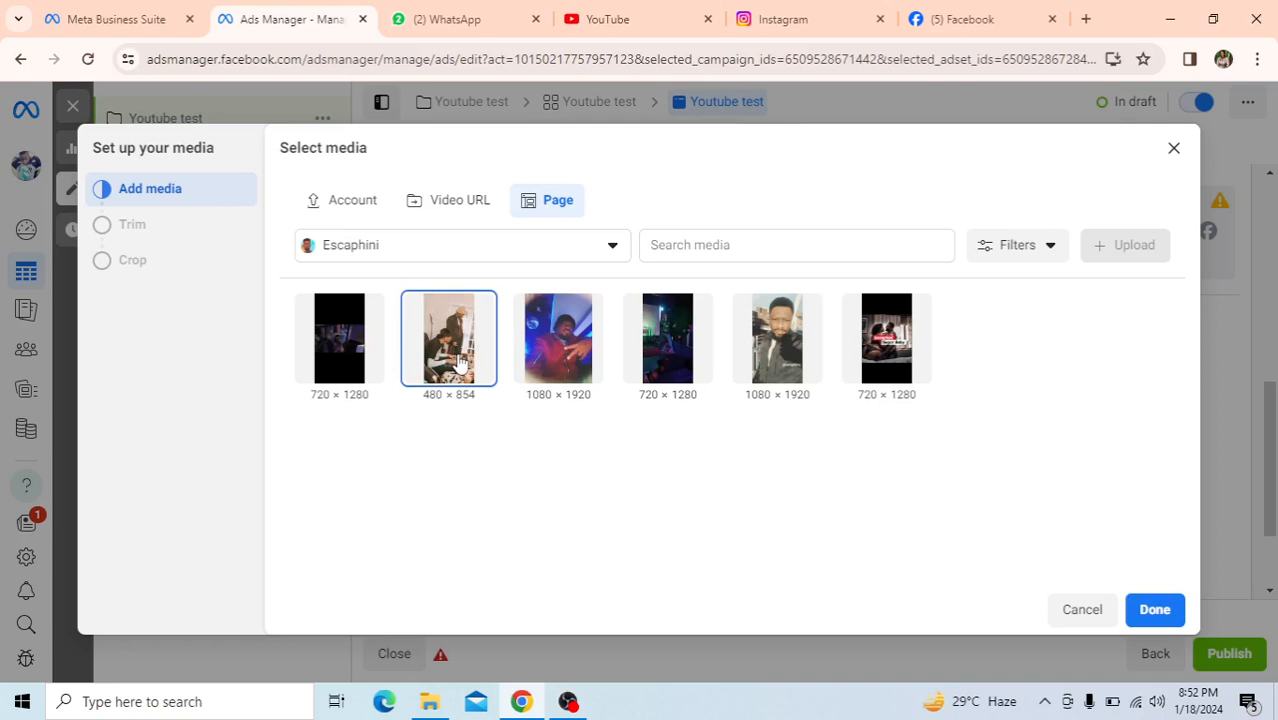
click(1053, 251)
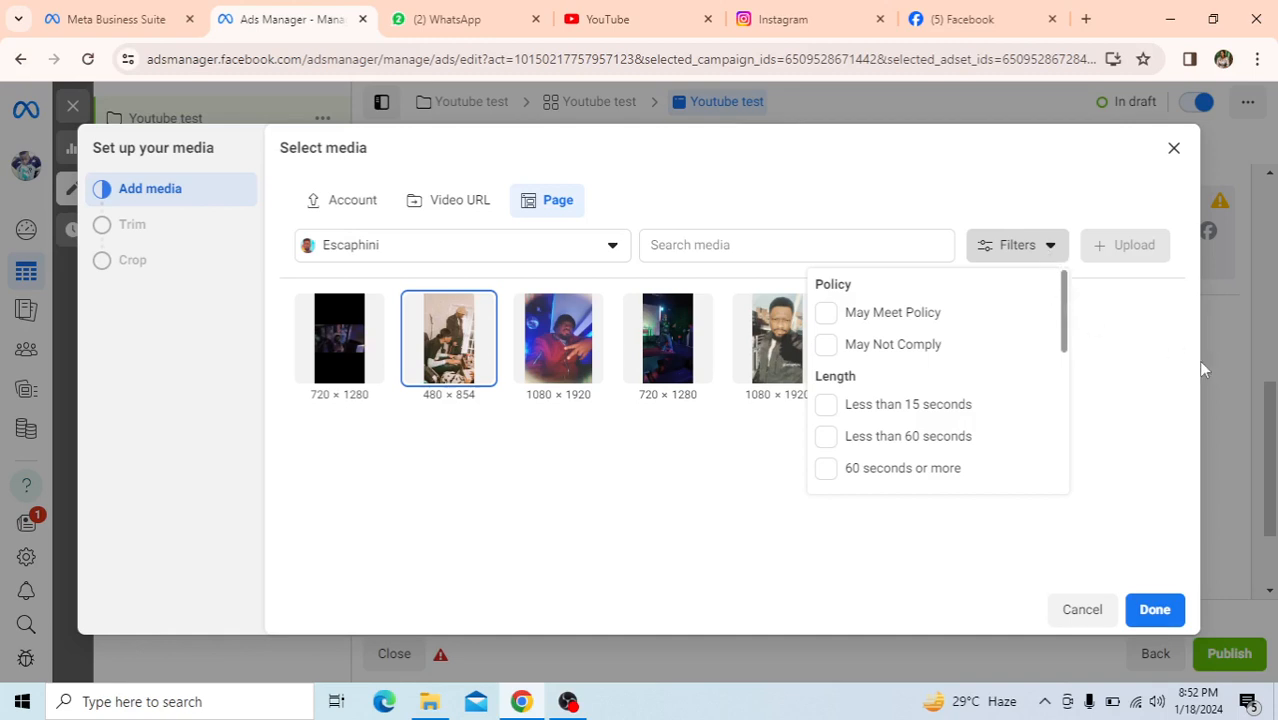
click(1150, 368)
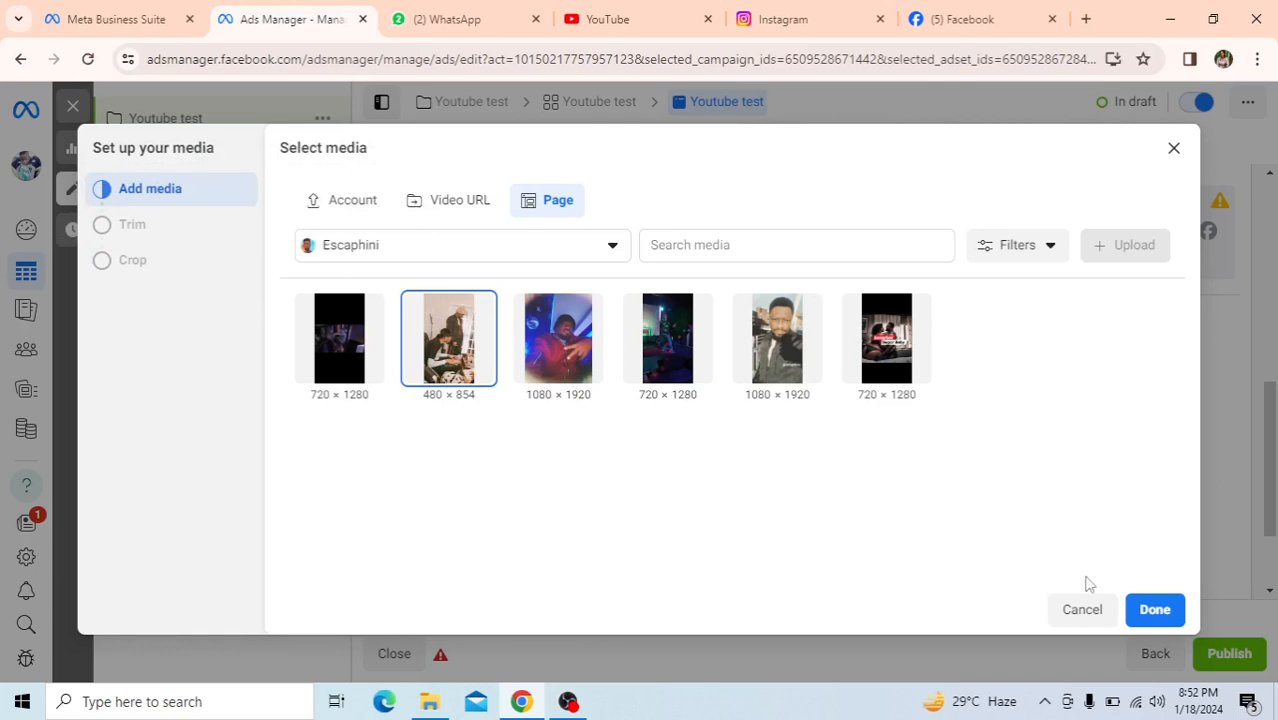
click(1155, 610)
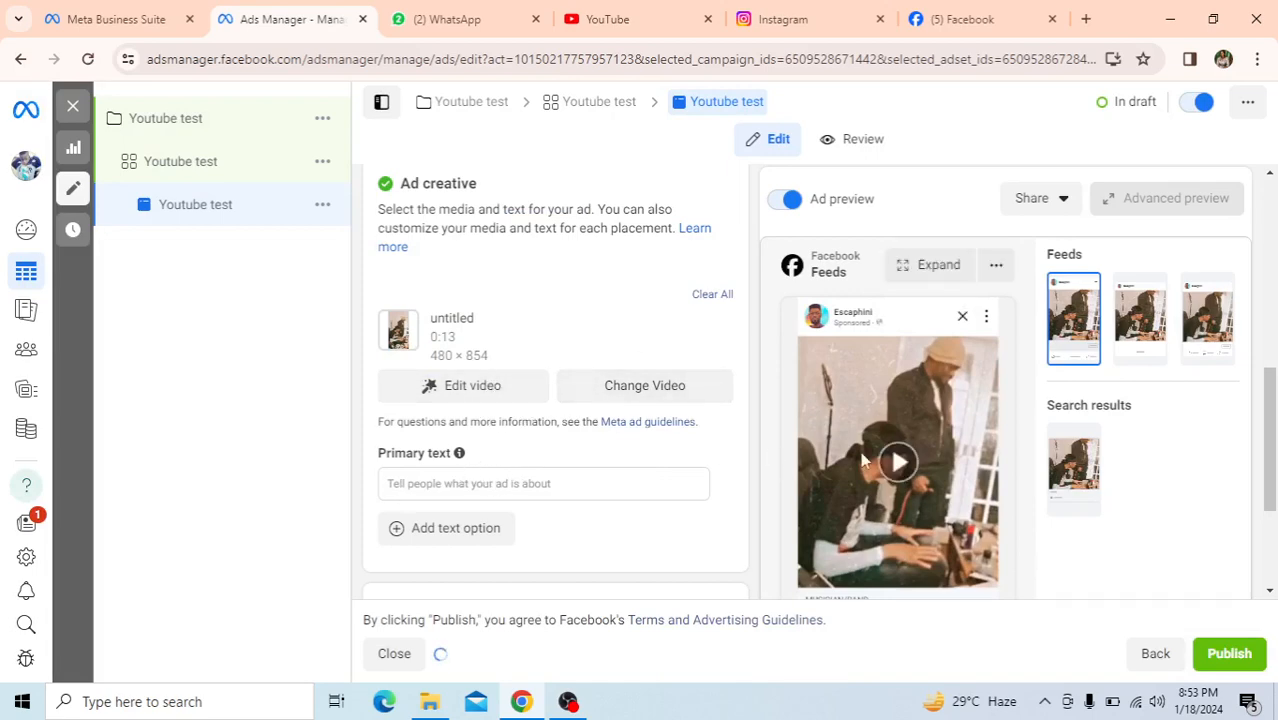
- Copy the previously used ad text about the handmade piece priced N5,000 and paste it as the ad's primary text
scroll(876, 460, down, 3)
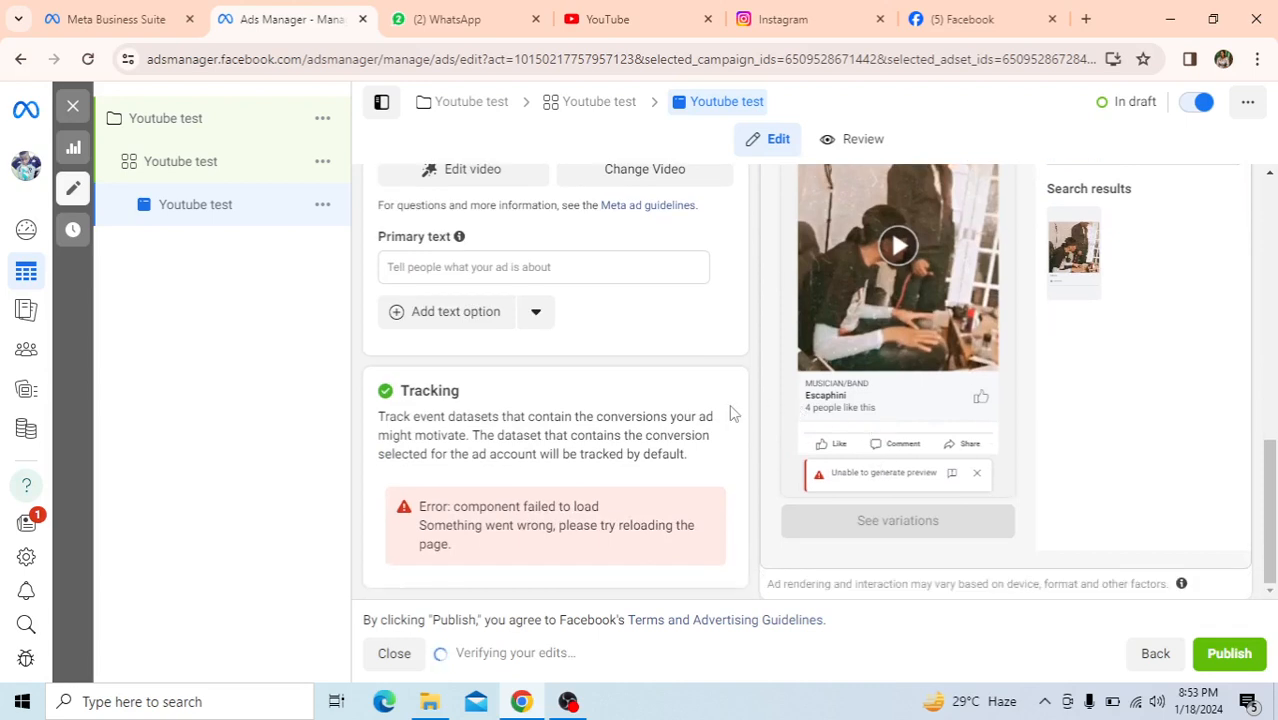
scroll(725, 414, up, 2)
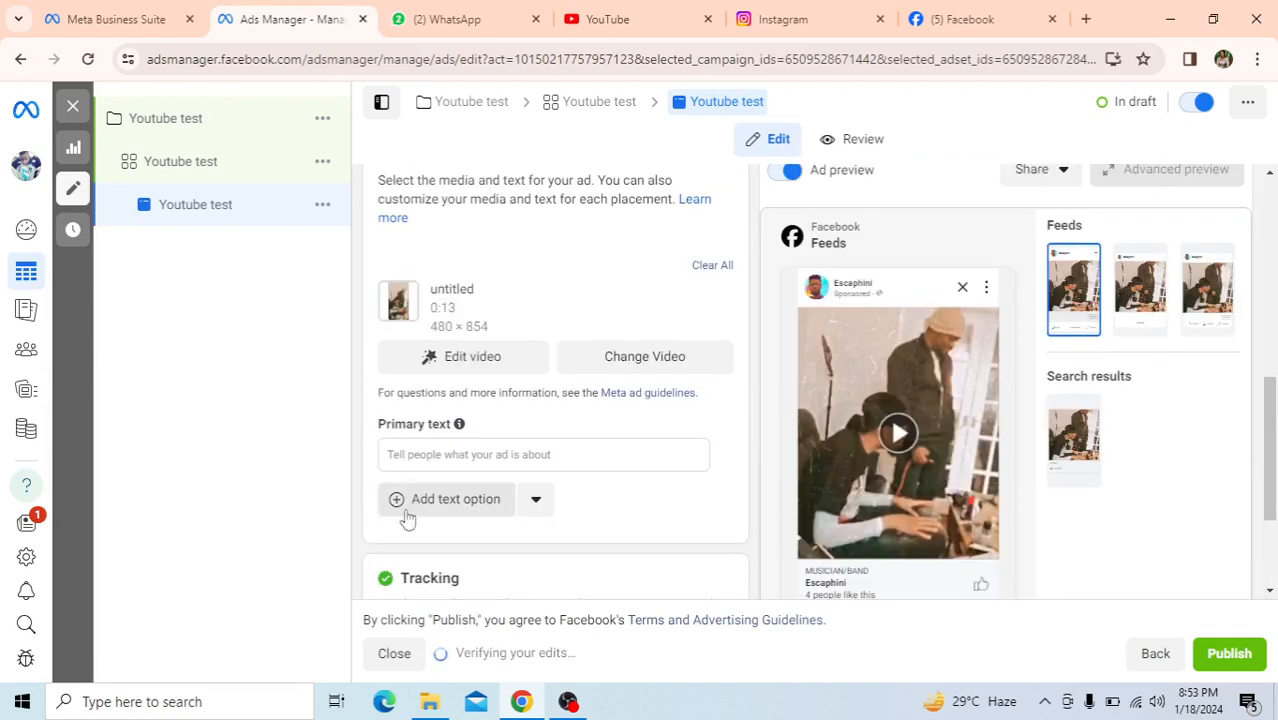
click(538, 501)
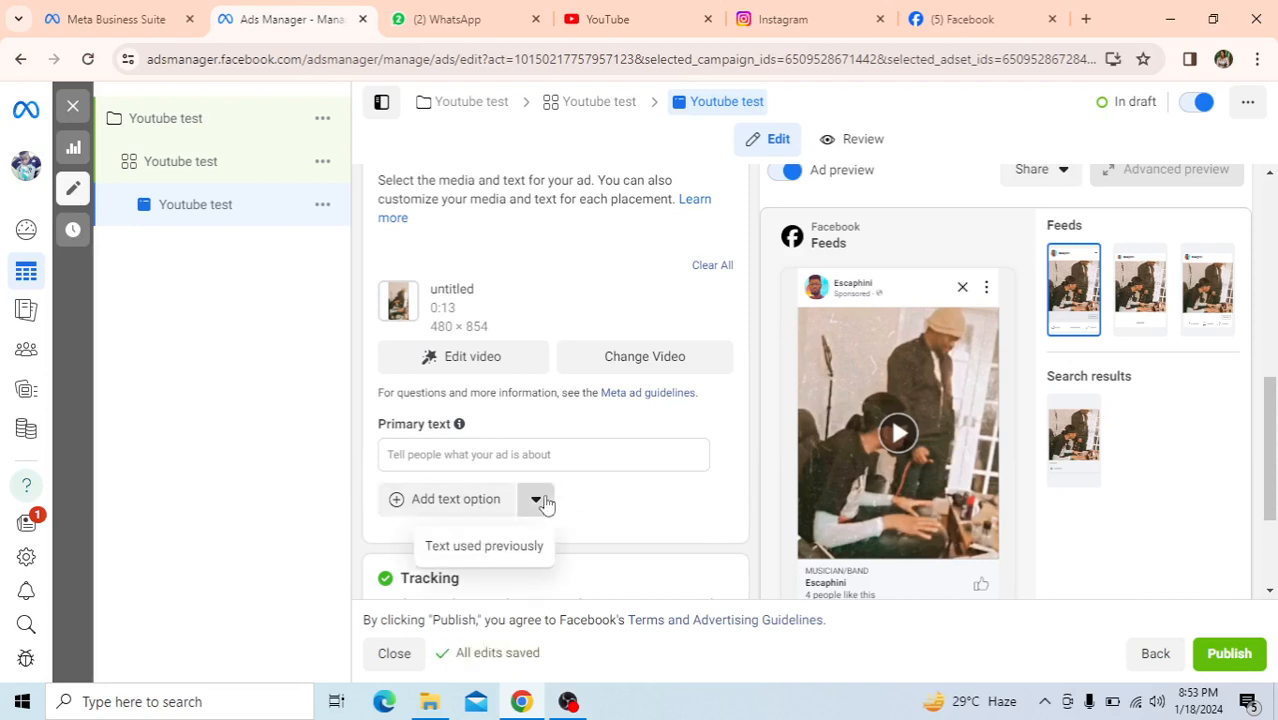
click(491, 548)
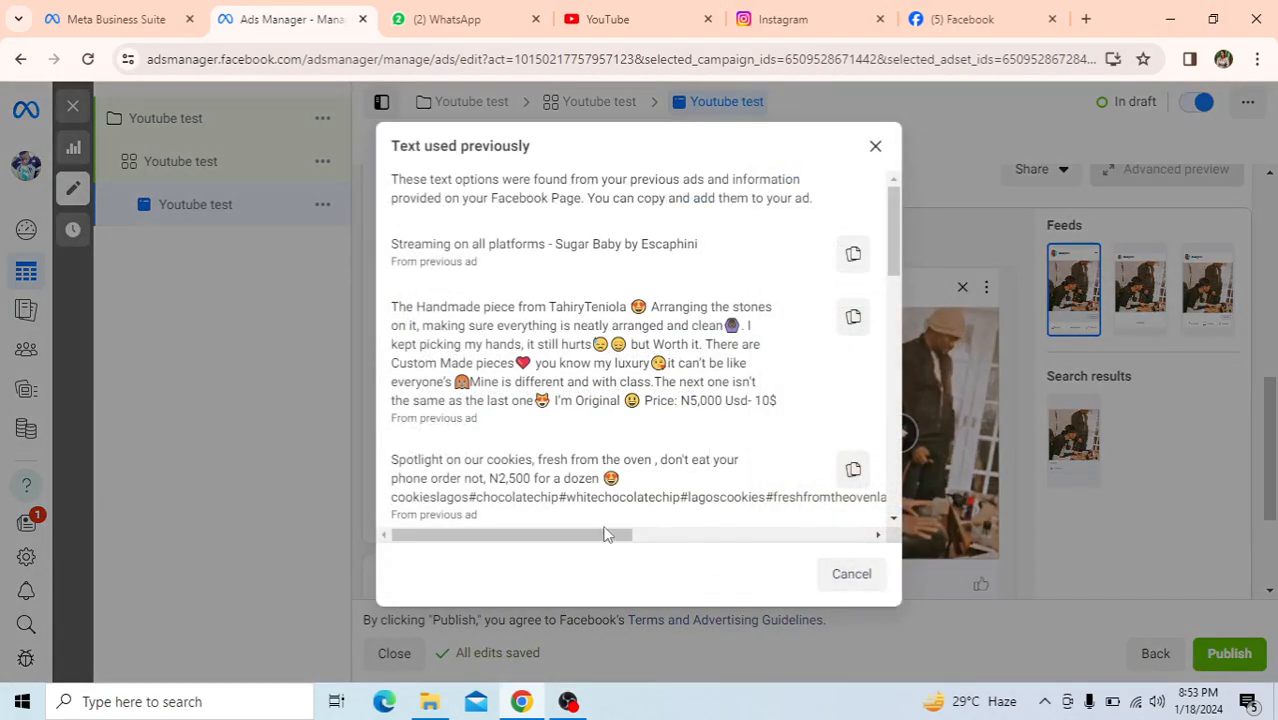
drag(604, 534, 560, 523)
click(851, 317)
click(876, 148)
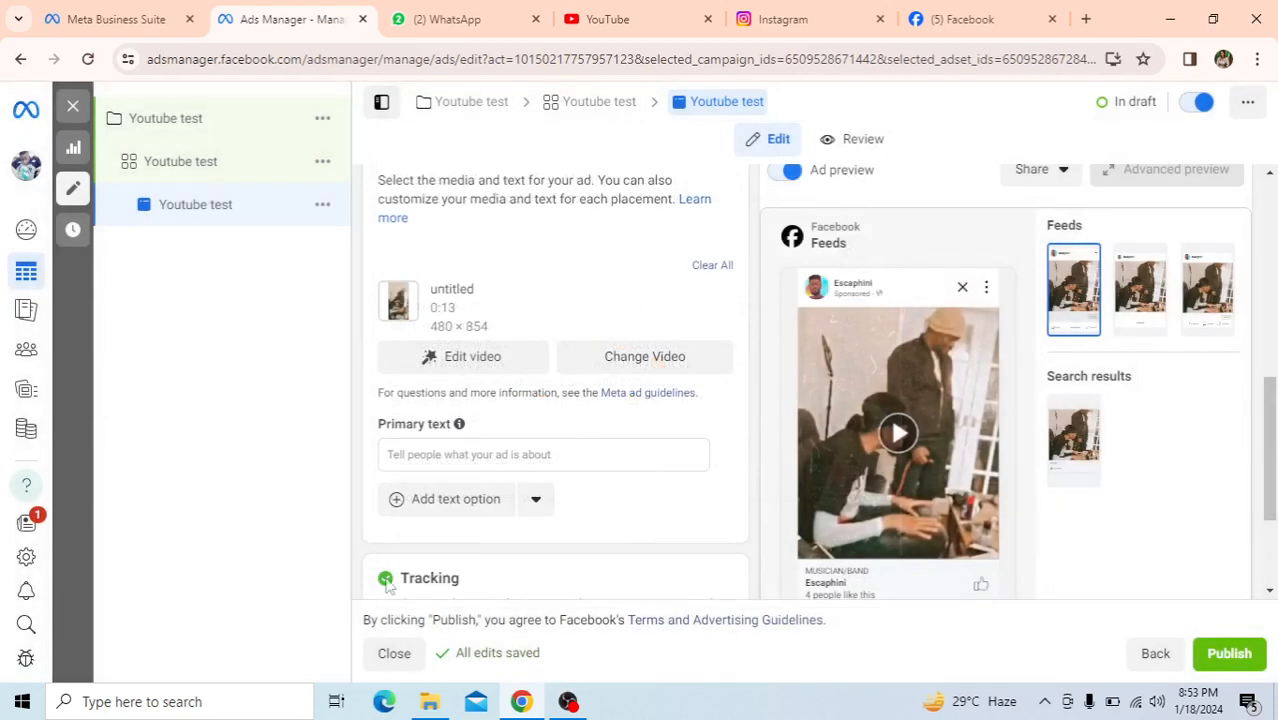
right_click(436, 458)
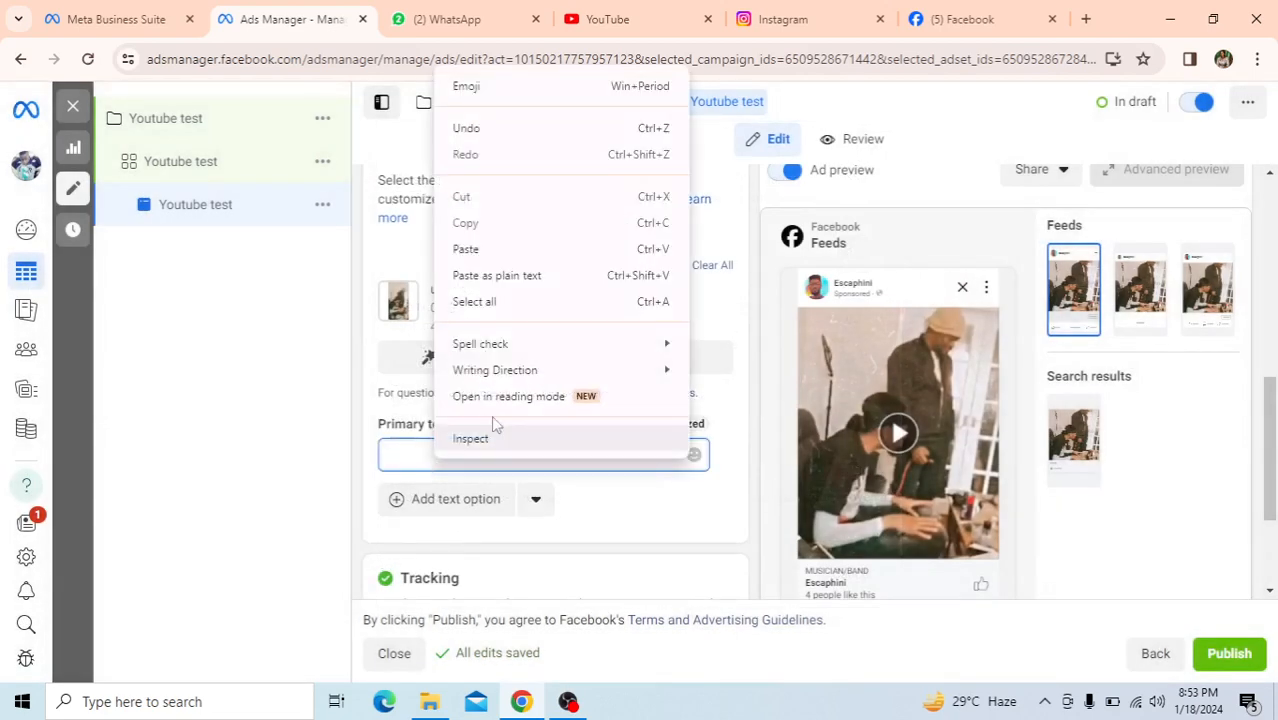
click(466, 249)
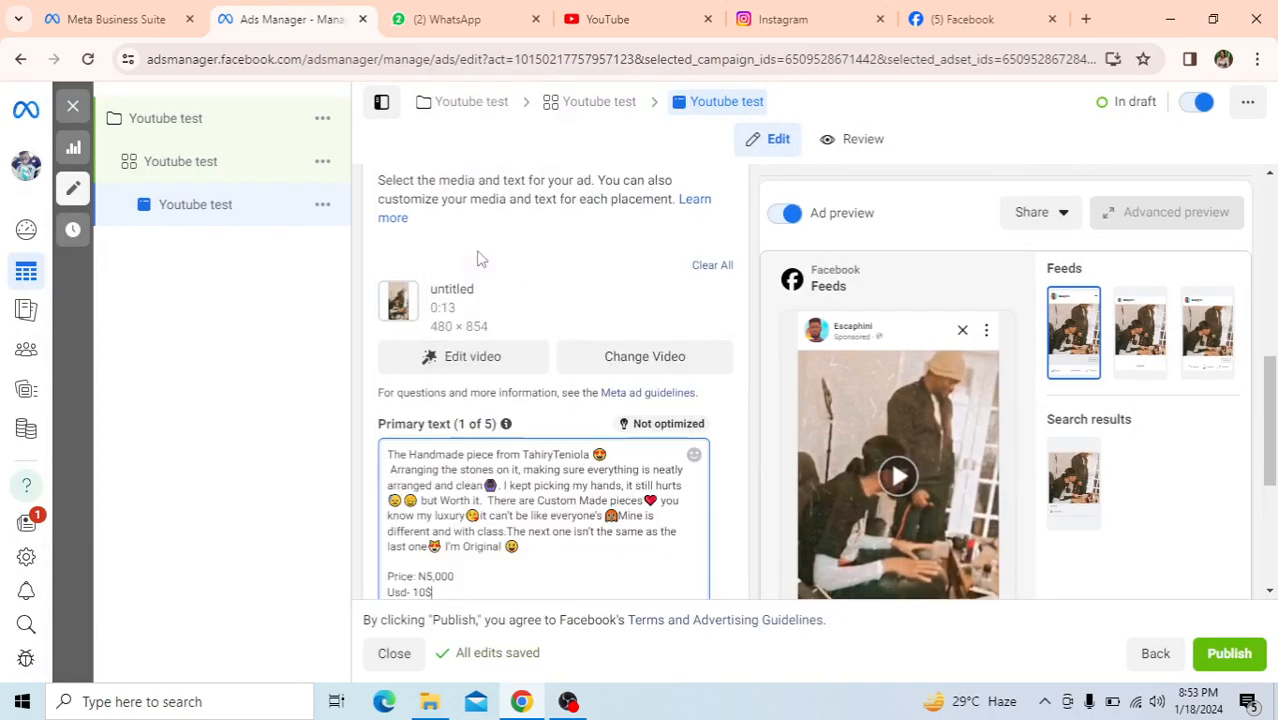
- Read through the suggested variations of the primary text and collapse them without adding any
scroll(594, 490, down, 3)
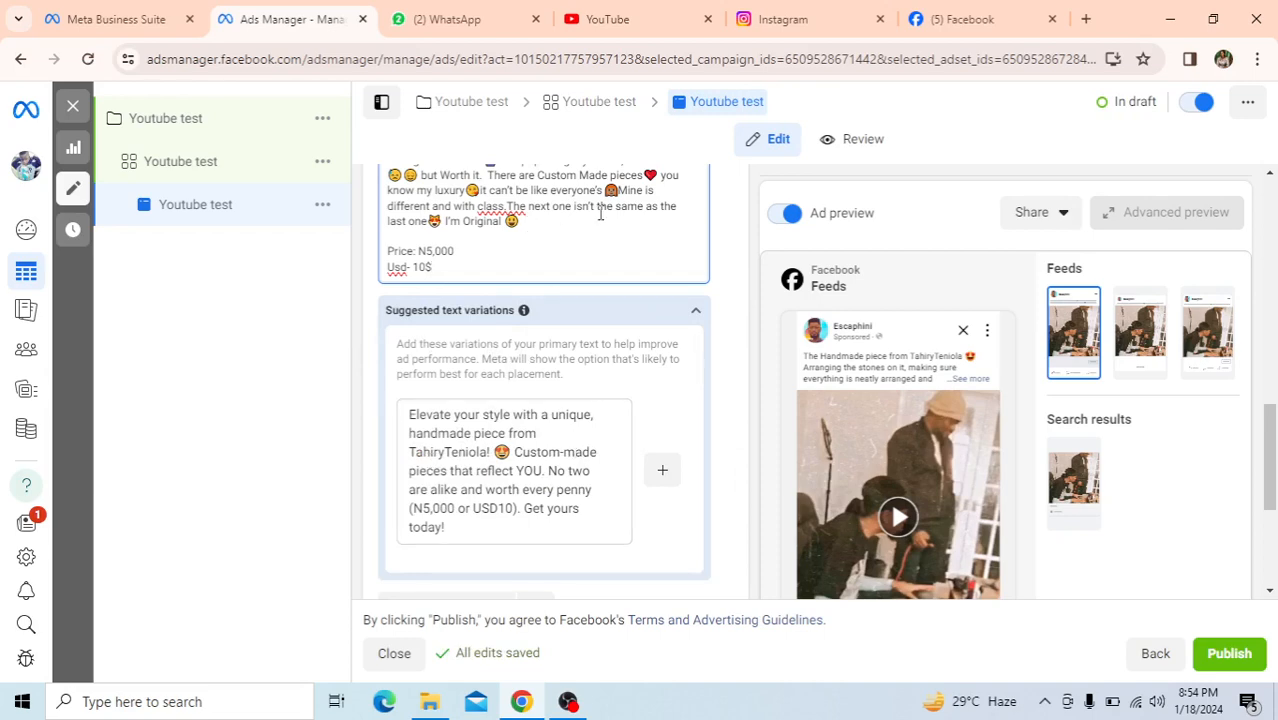
scroll(600, 215, up, 2)
scroll(600, 215, down, 4)
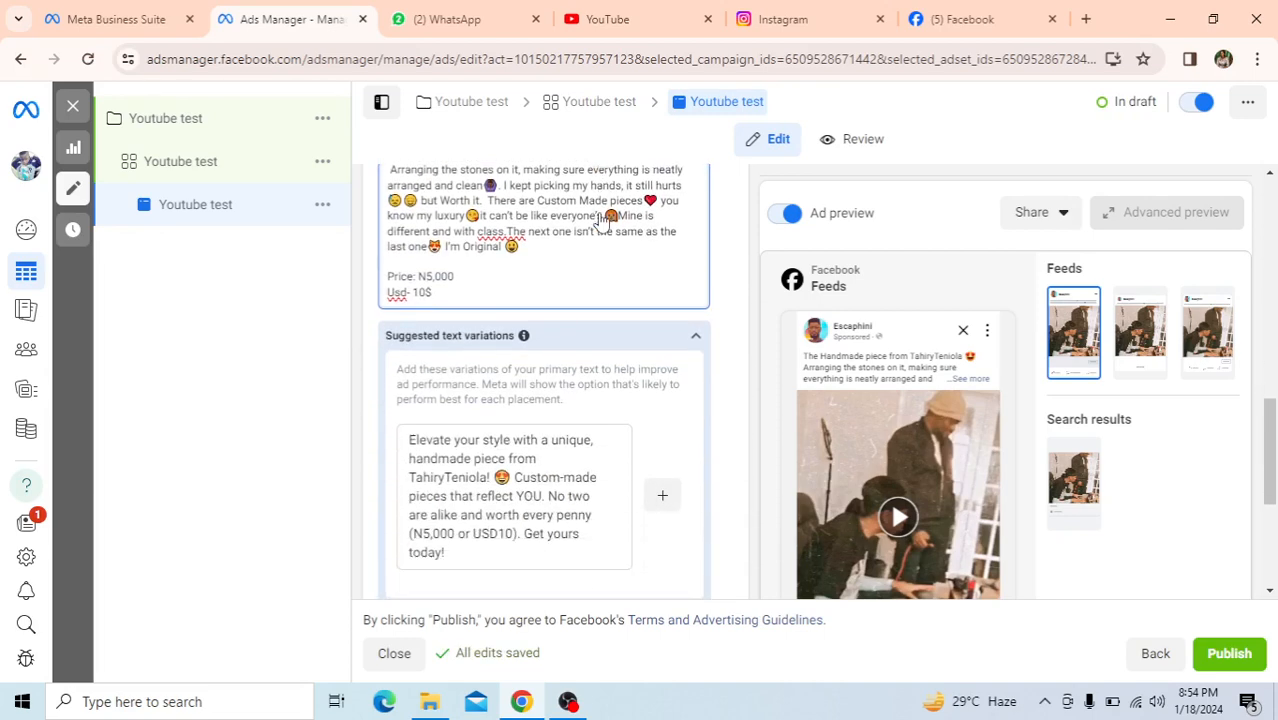
scroll(600, 214, down, 5)
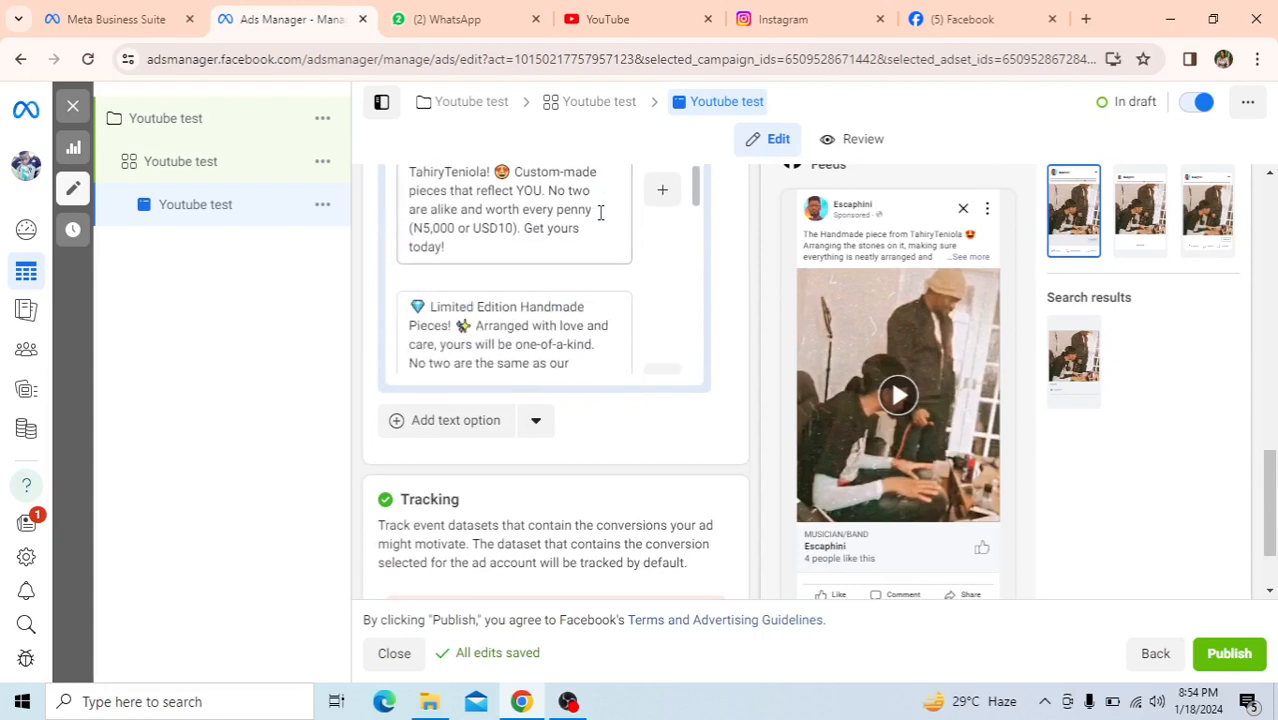
scroll(599, 218, up, 2)
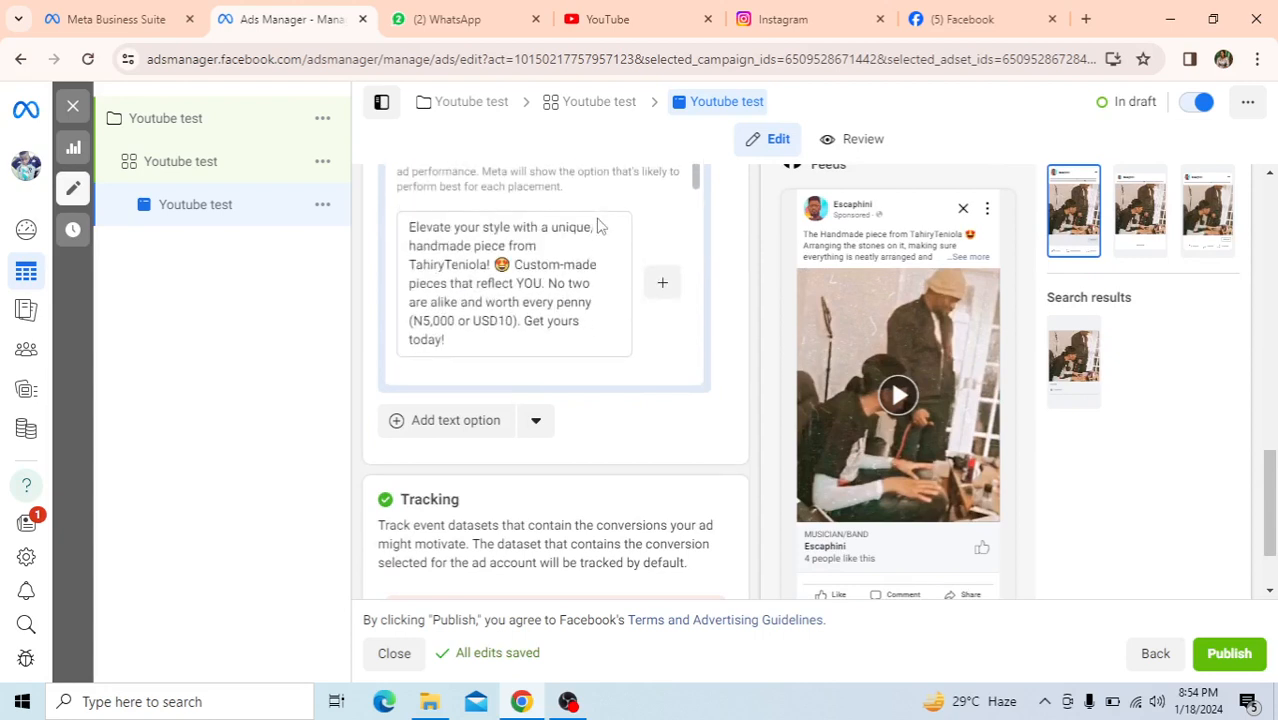
scroll(599, 218, down, 2)
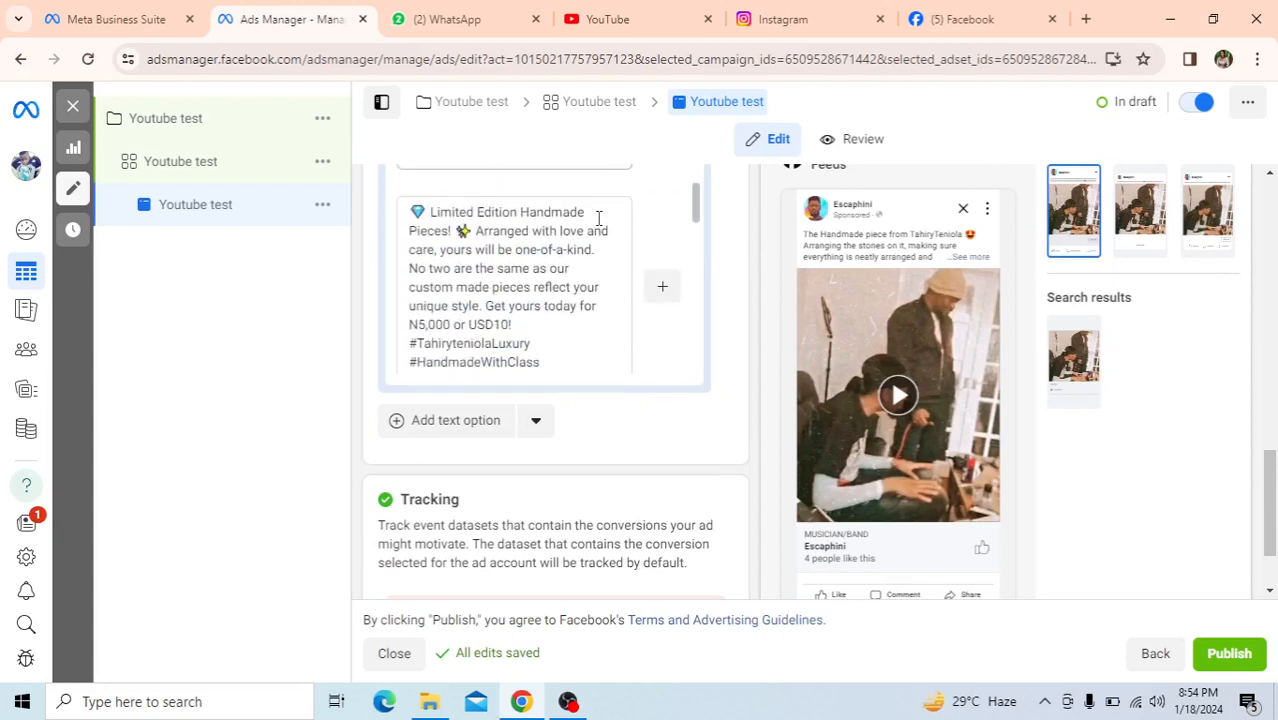
scroll(599, 218, down, 4)
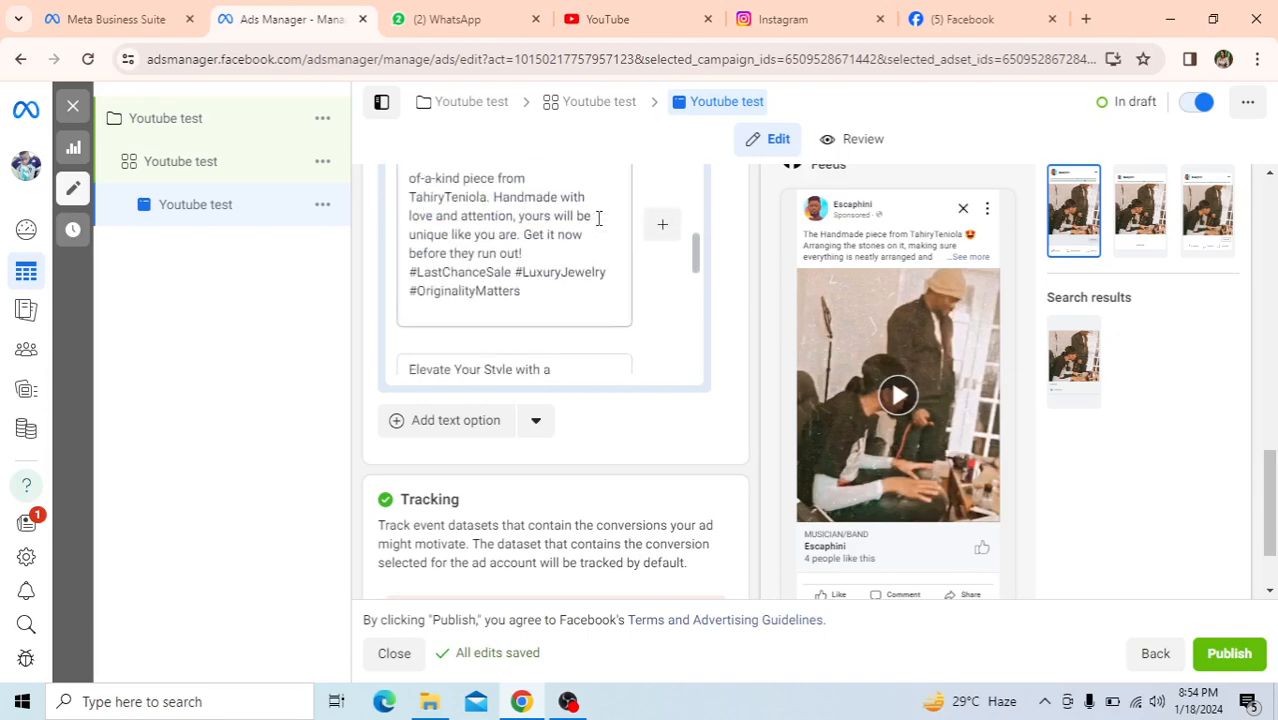
scroll(610, 236, up, 4)
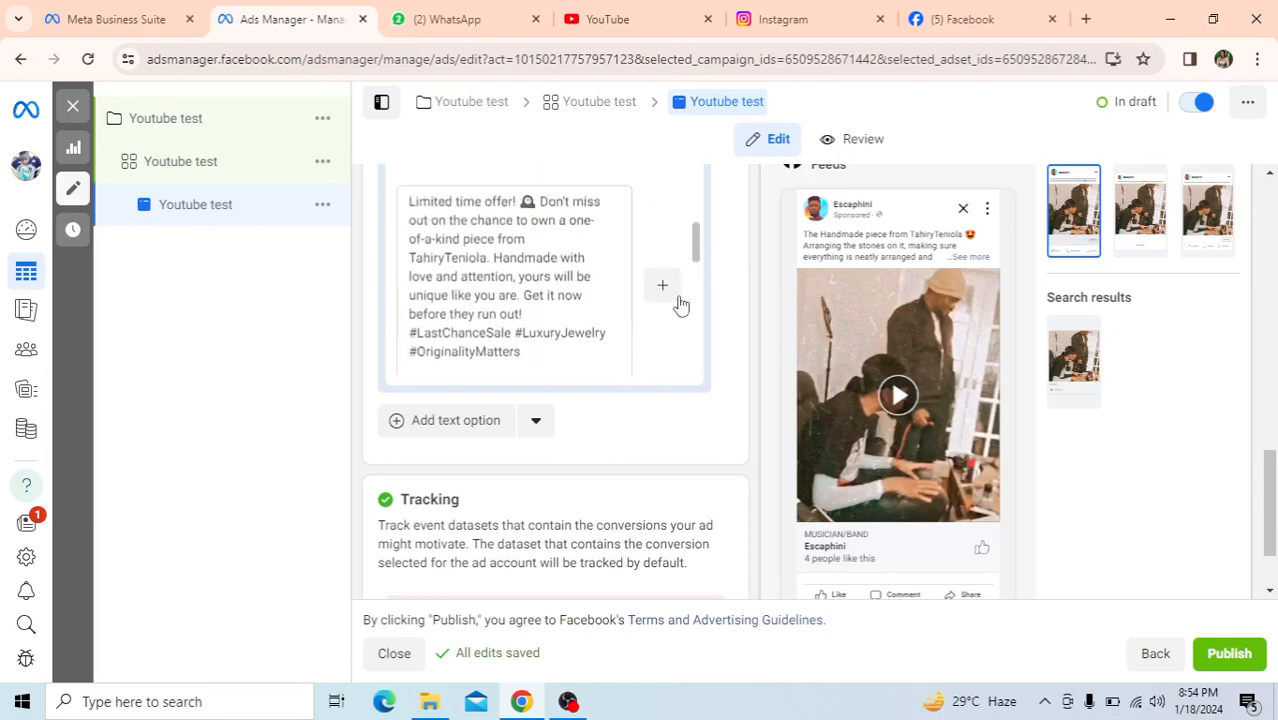
scroll(711, 272, up, 3)
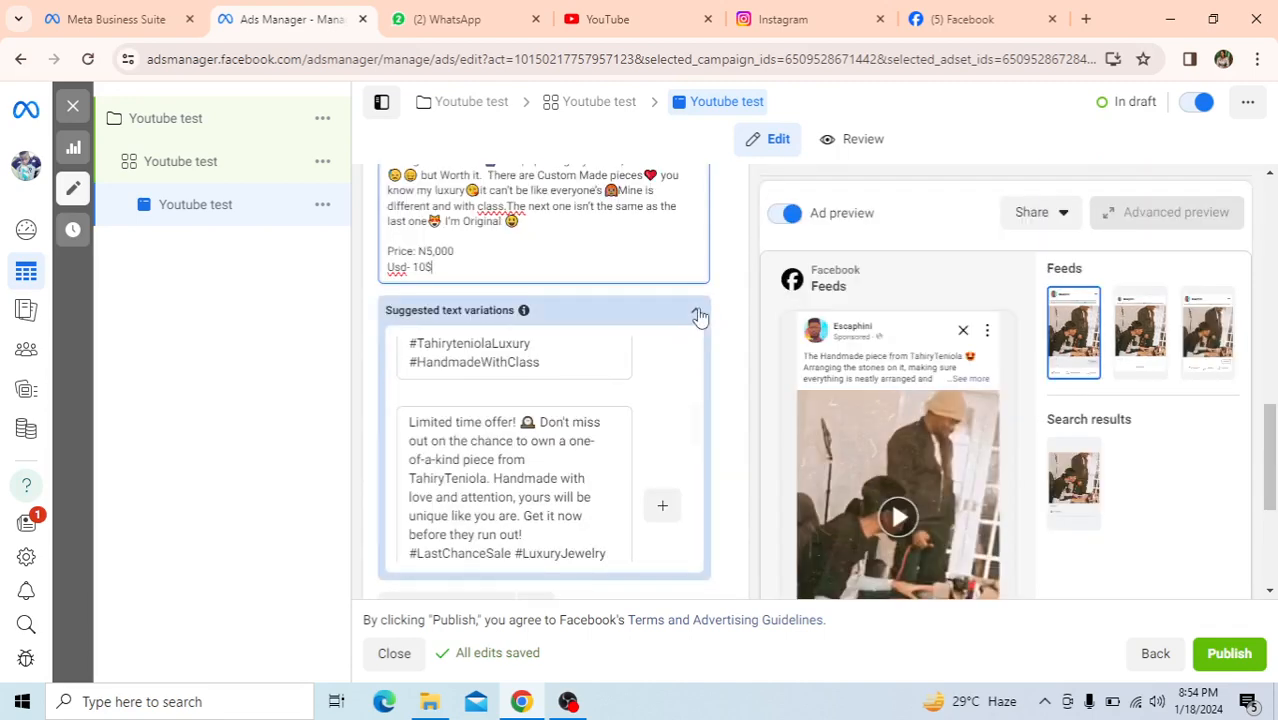
click(697, 312)
click(697, 314)
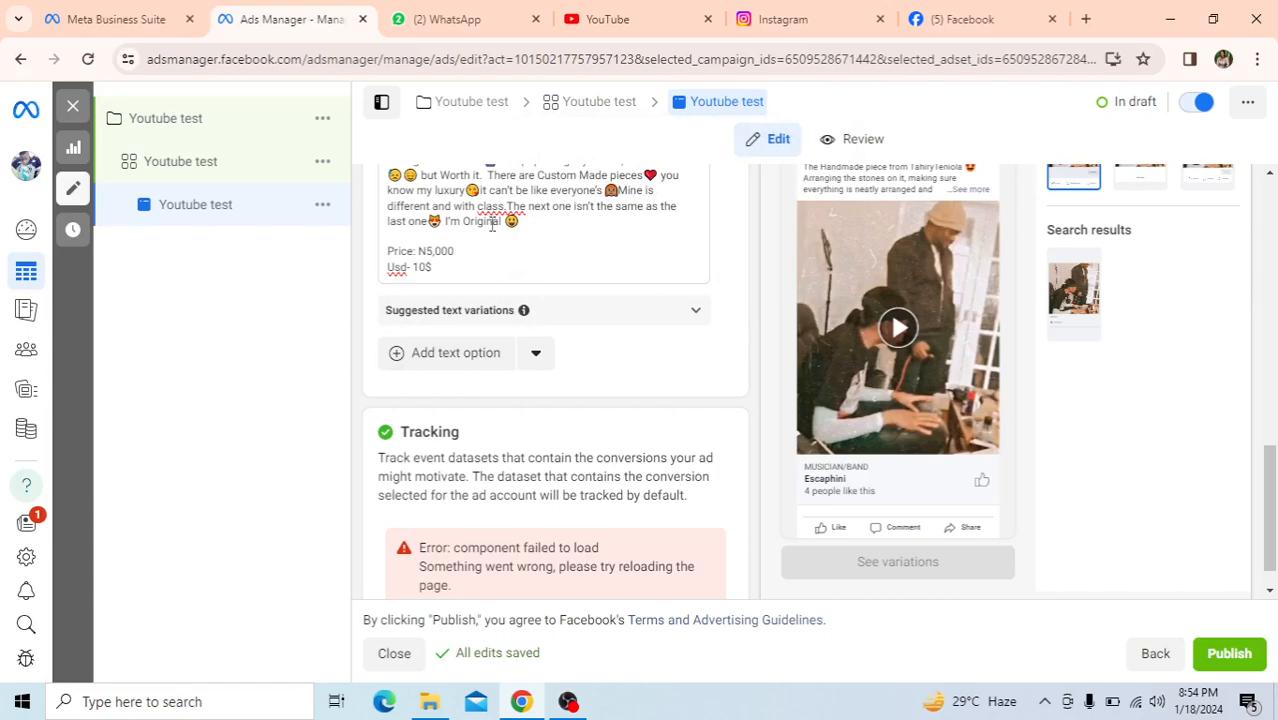
- Check the ad's primary text and its Tracking section
scroll(588, 210, up, 2)
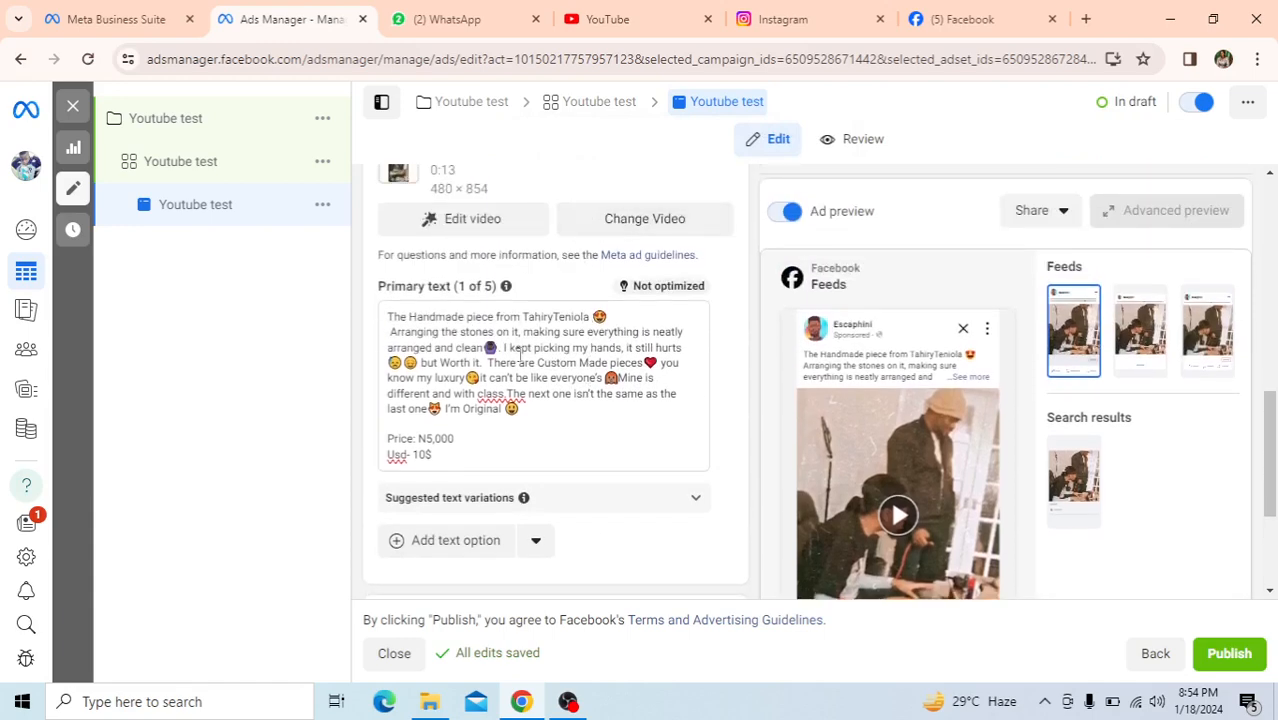
scroll(600, 383, down, 2)
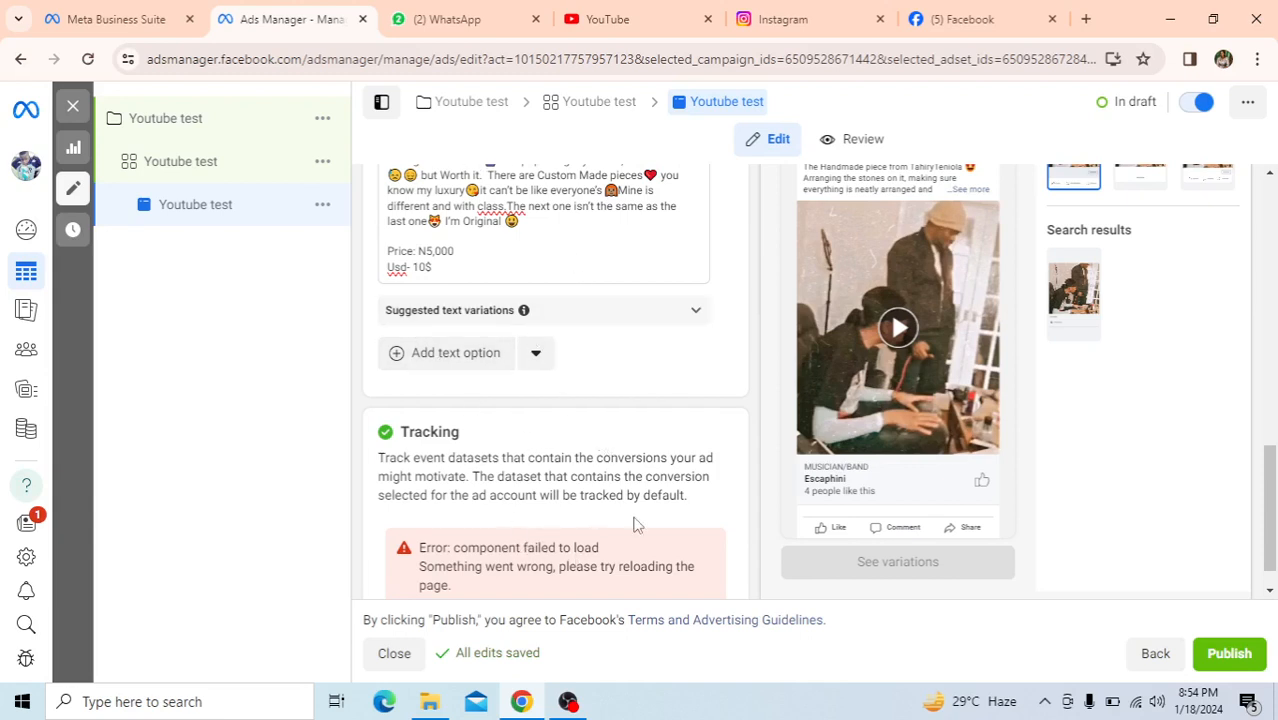
scroll(565, 430, down, 1)
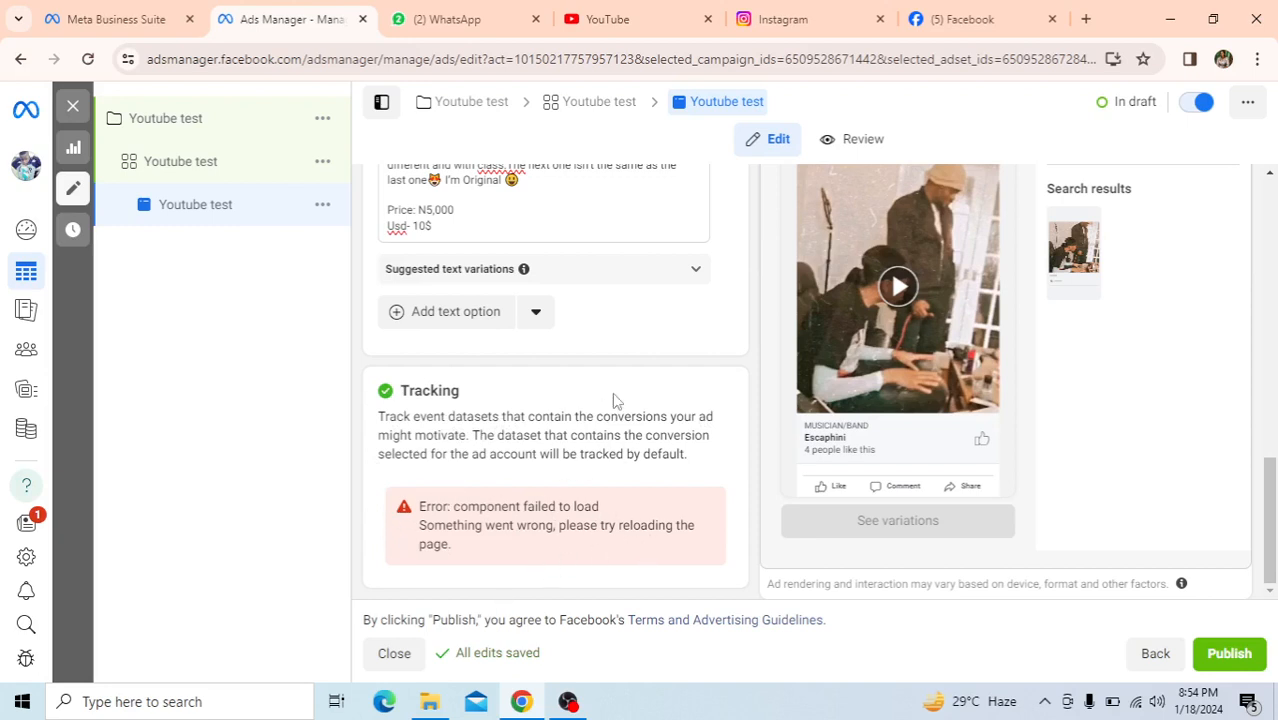
scroll(620, 390, up, 15)
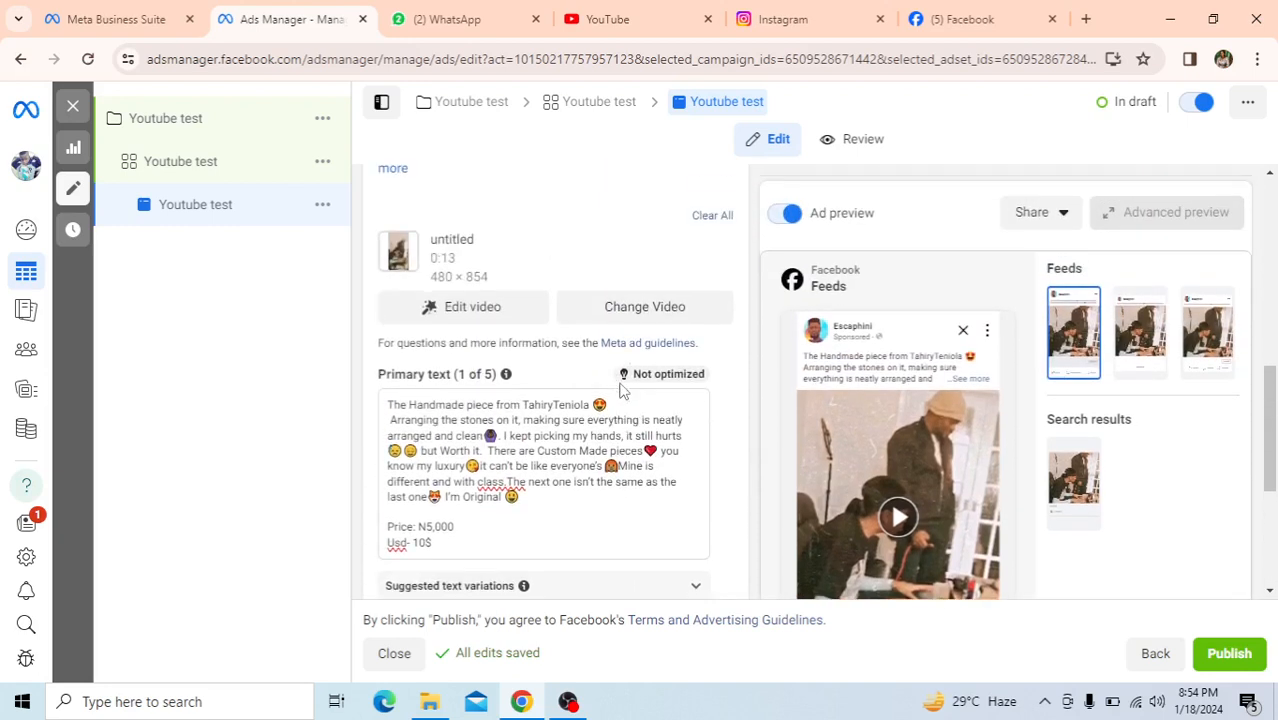
- Review the ad's video, primary text, preview and Tracking section, and check the additional choices for adding a text option
scroll(620, 390, down, 10)
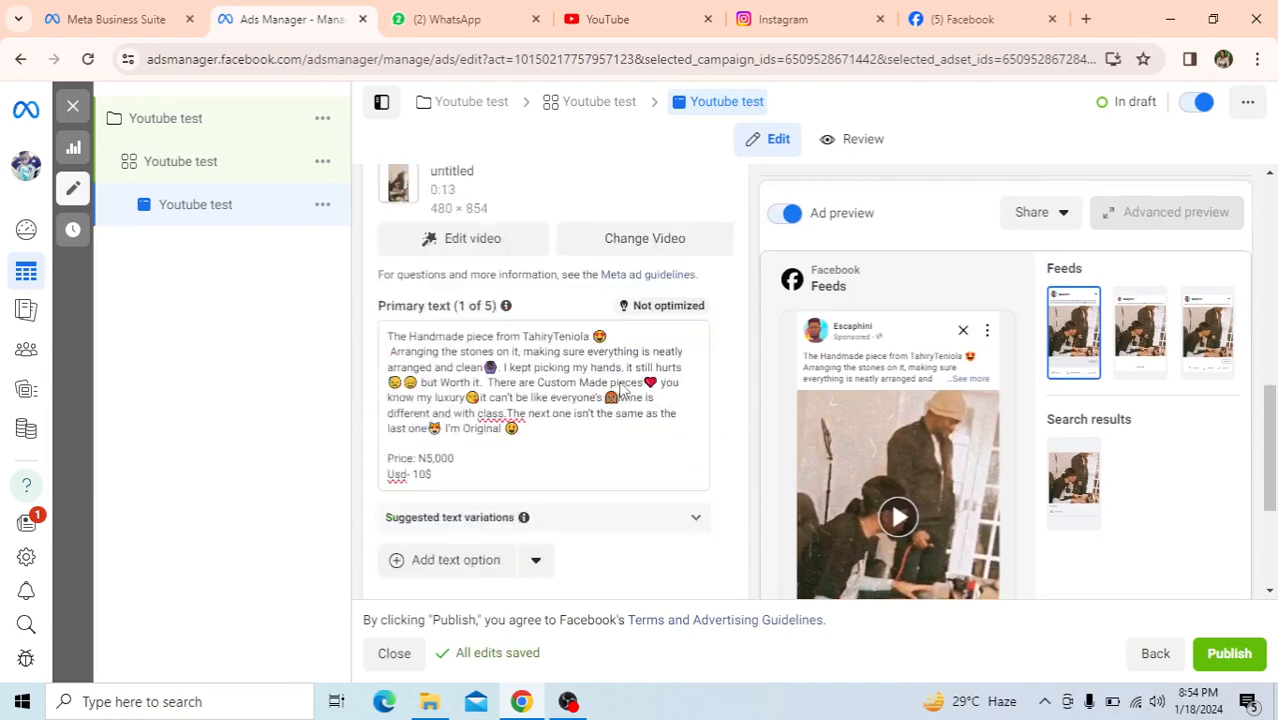
scroll(620, 390, up, 5)
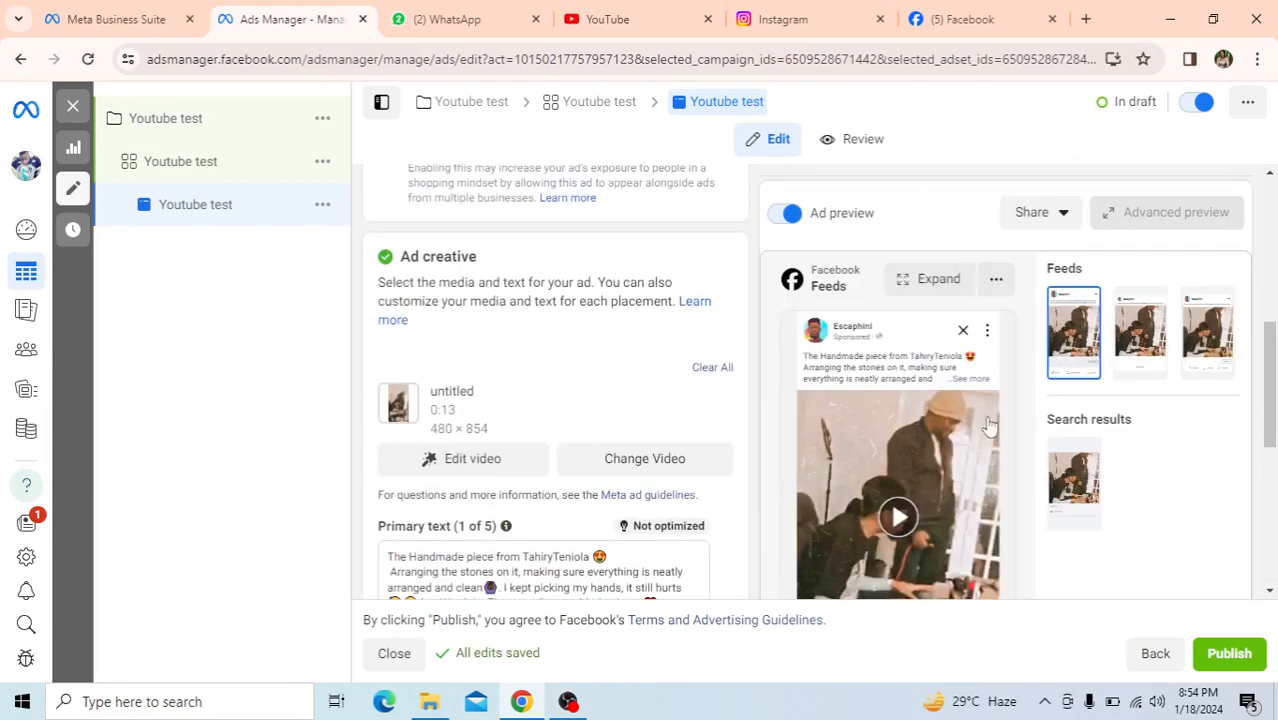
scroll(933, 443, down, 2)
scroll(933, 443, down, 3)
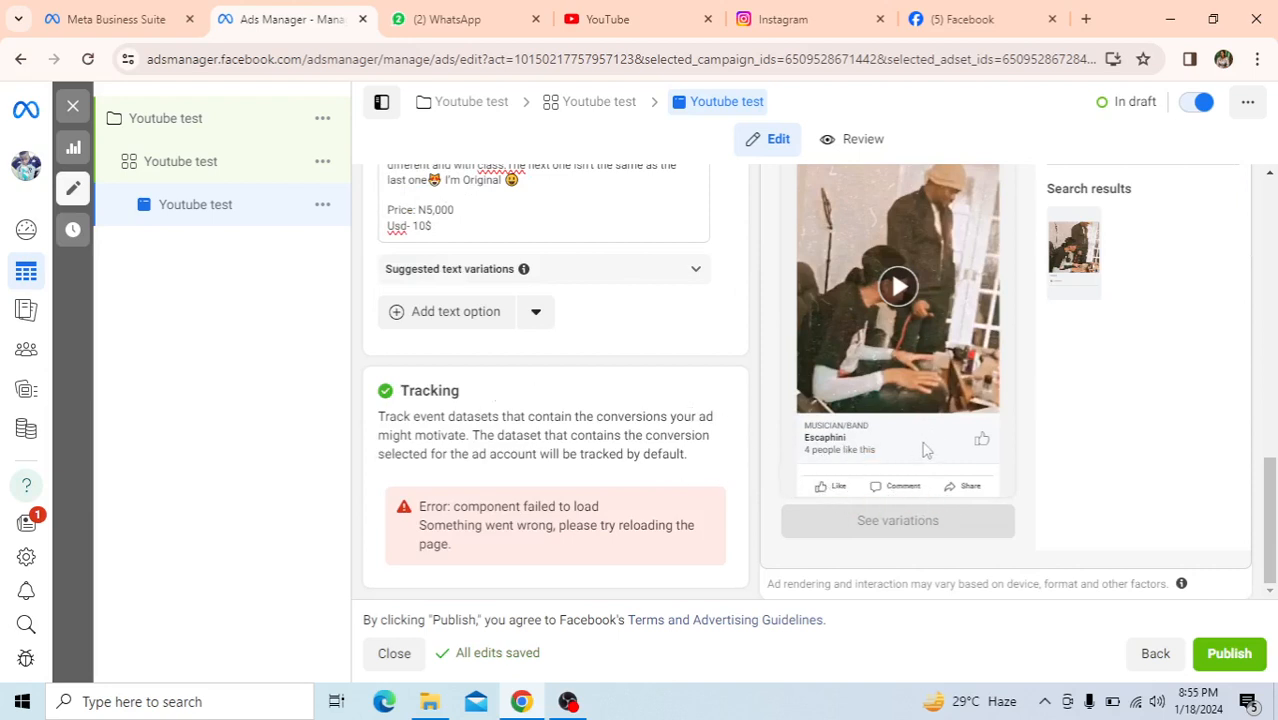
scroll(566, 459, up, 5)
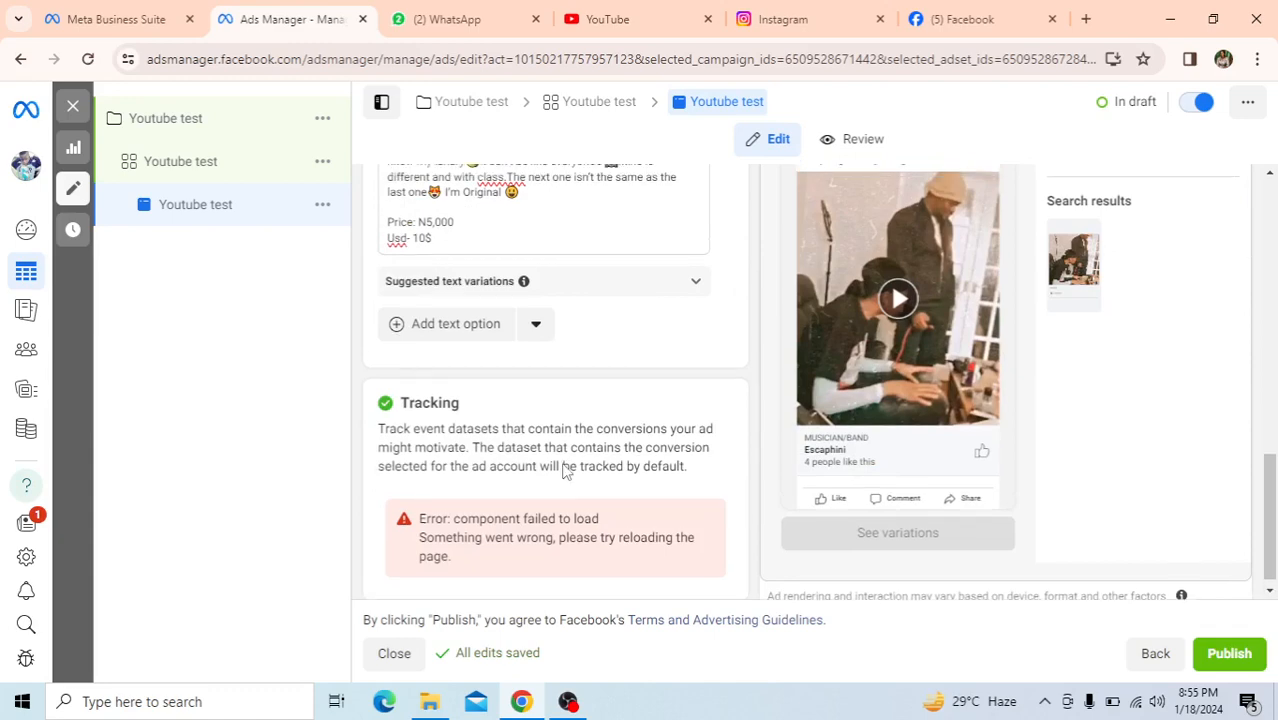
scroll(564, 464, up, 3)
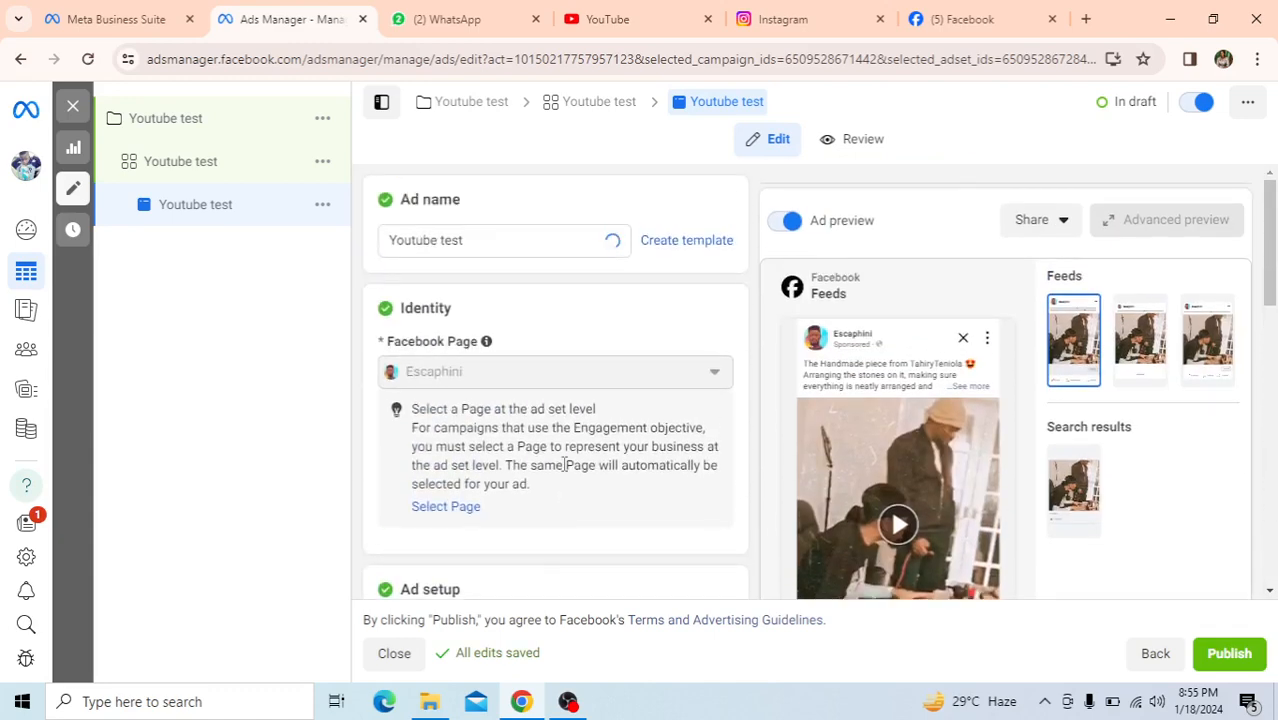
scroll(566, 464, down, 6)
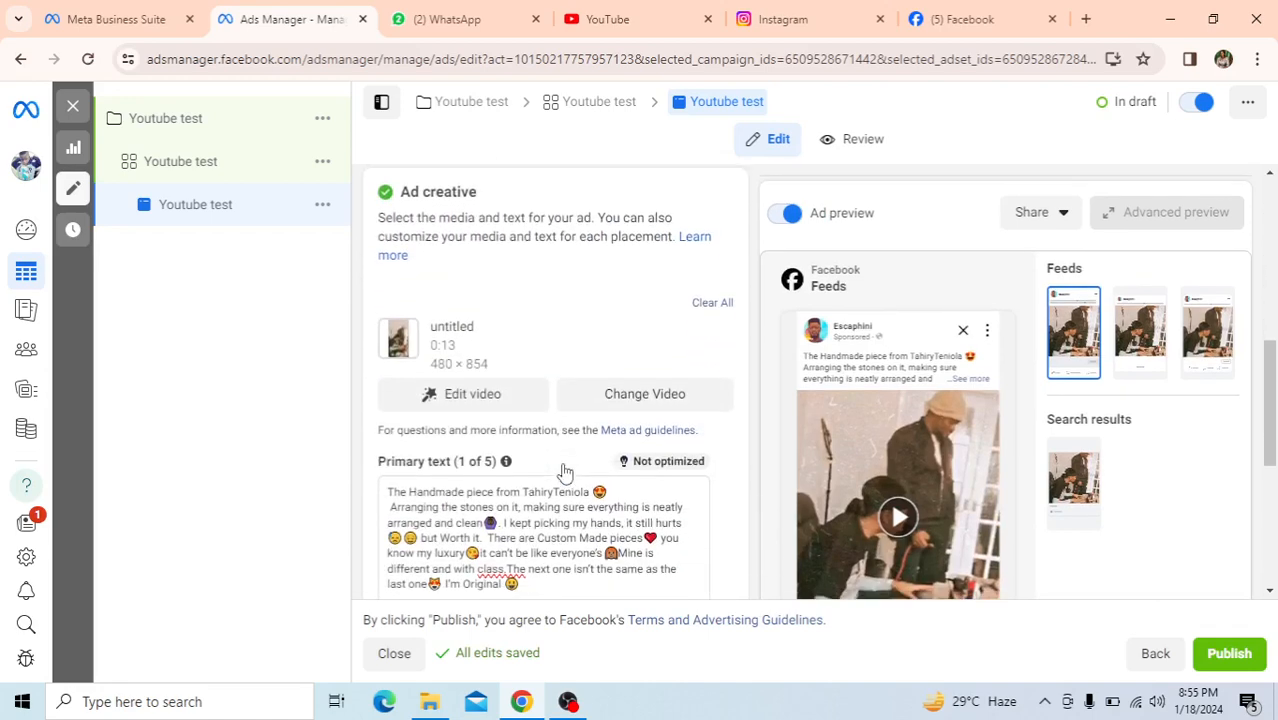
scroll(566, 470, down, 1)
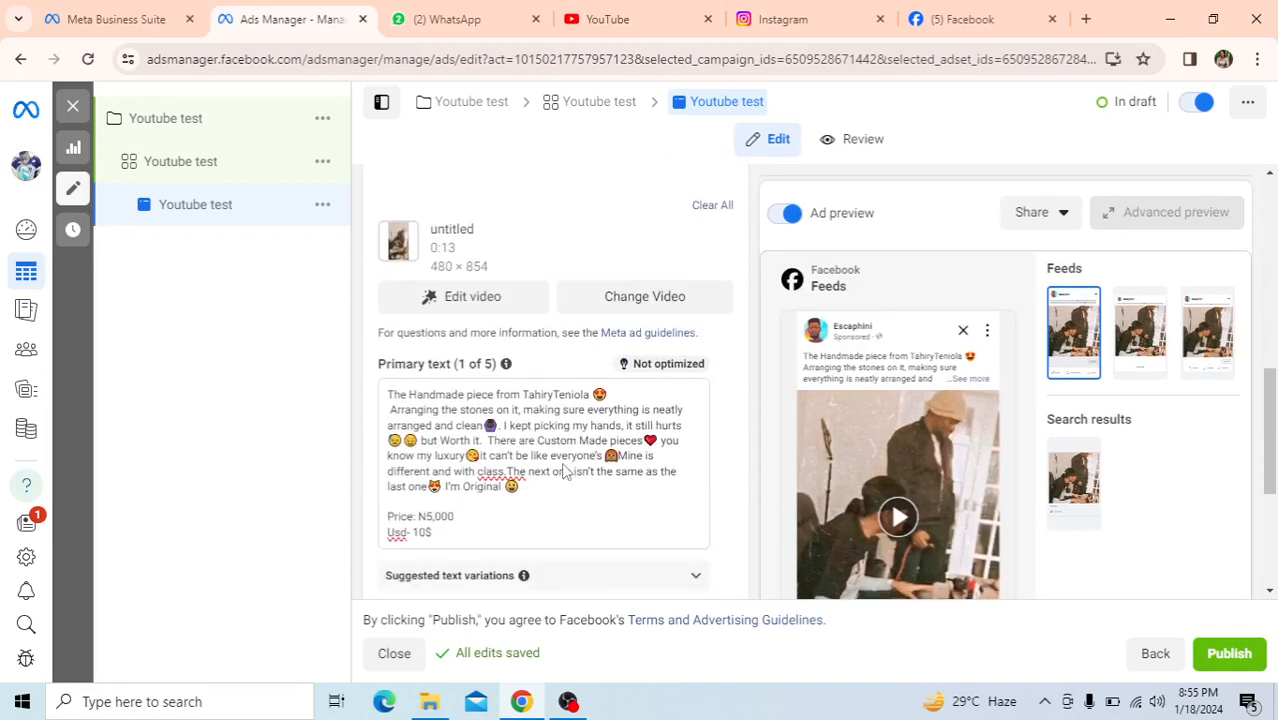
scroll(565, 465, down, 3)
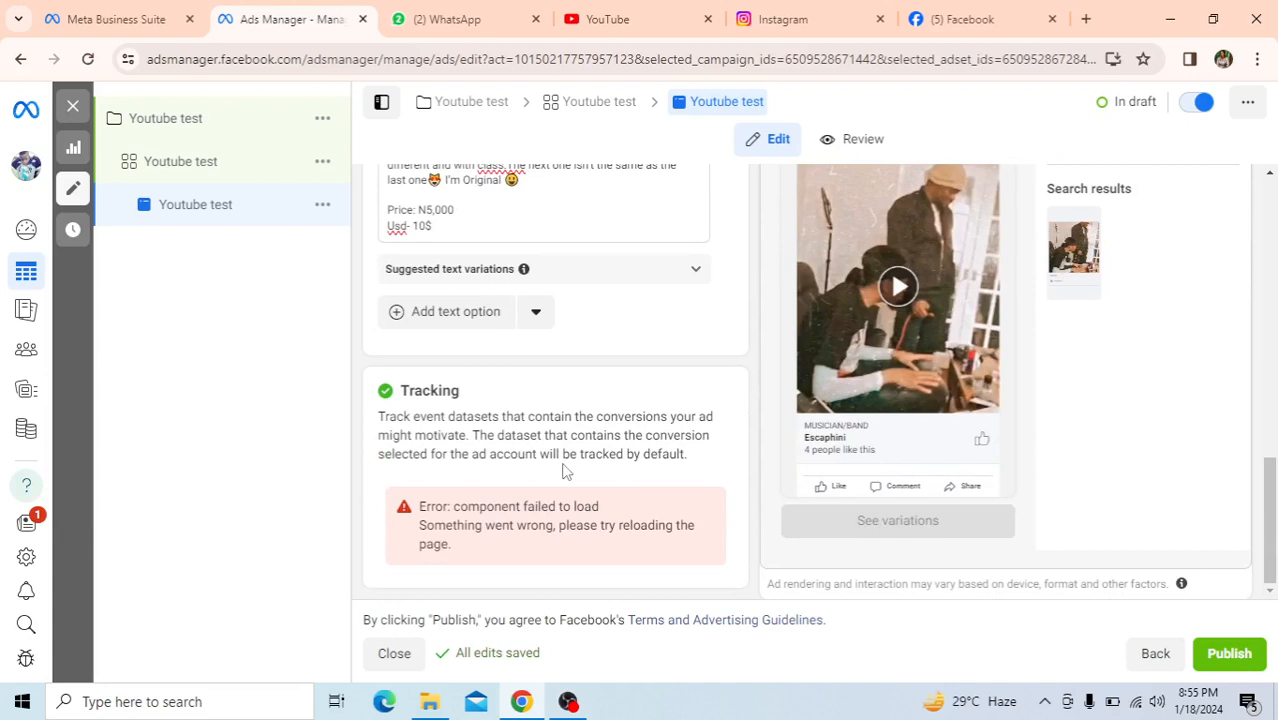
click(537, 313)
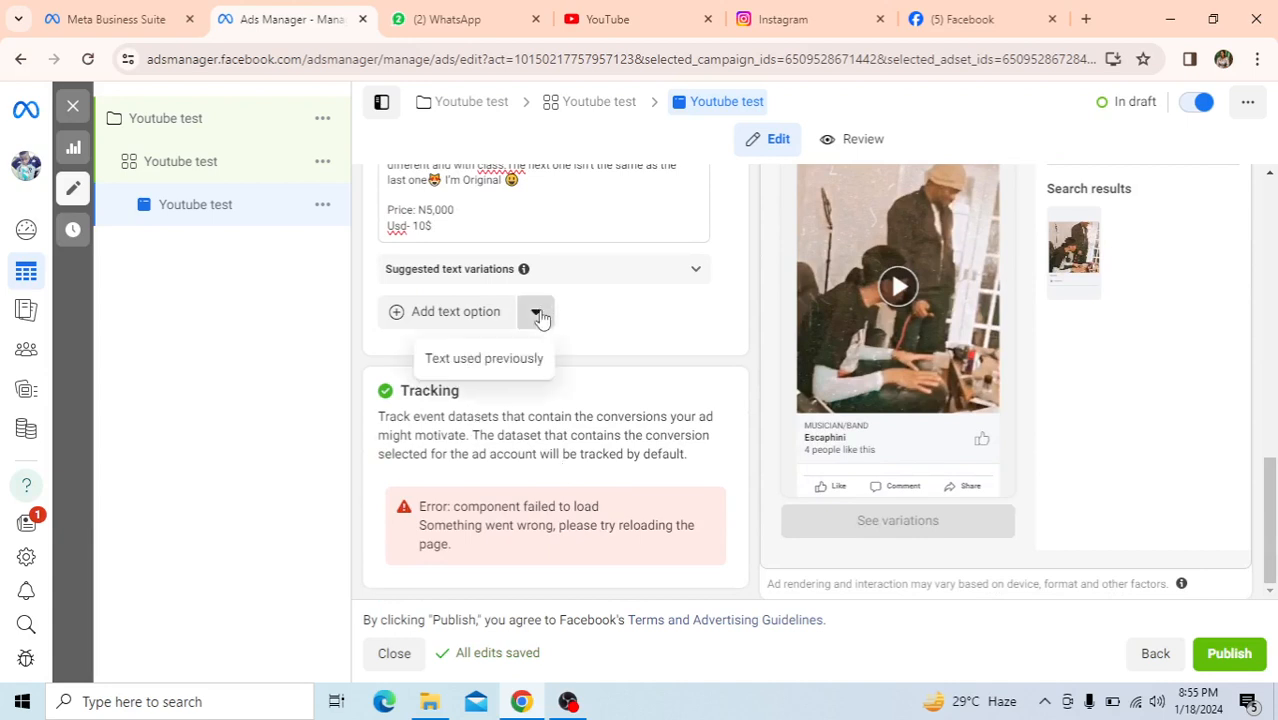
click(537, 314)
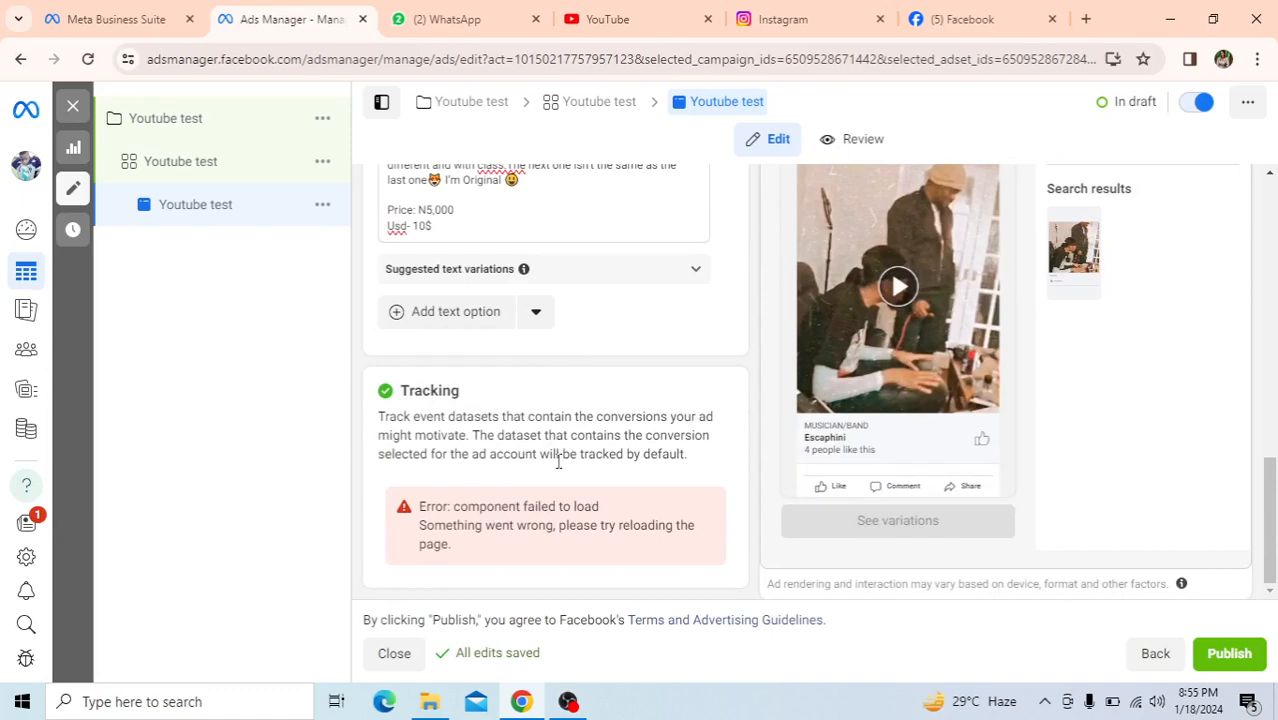
- Look over the whole ad draft once more, from its name, identity and ad setup through its creative to Tracking
scroll(558, 462, up, 10)
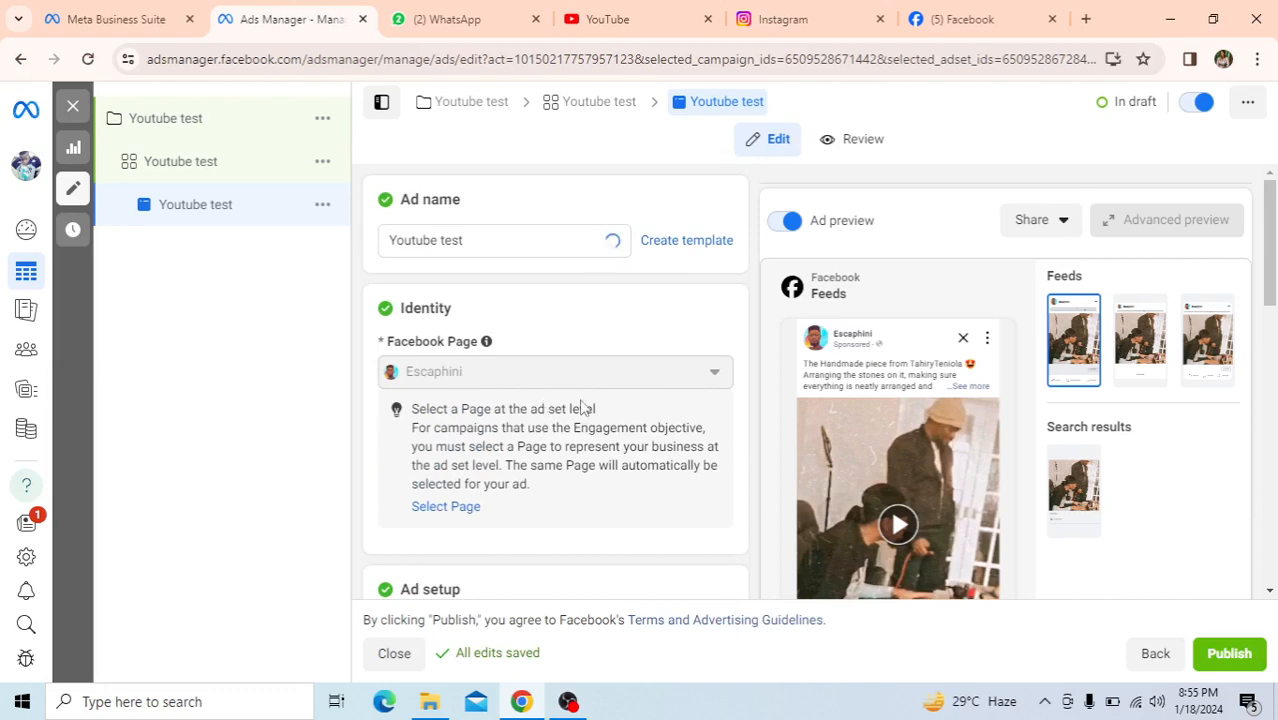
scroll(576, 399, down, 3)
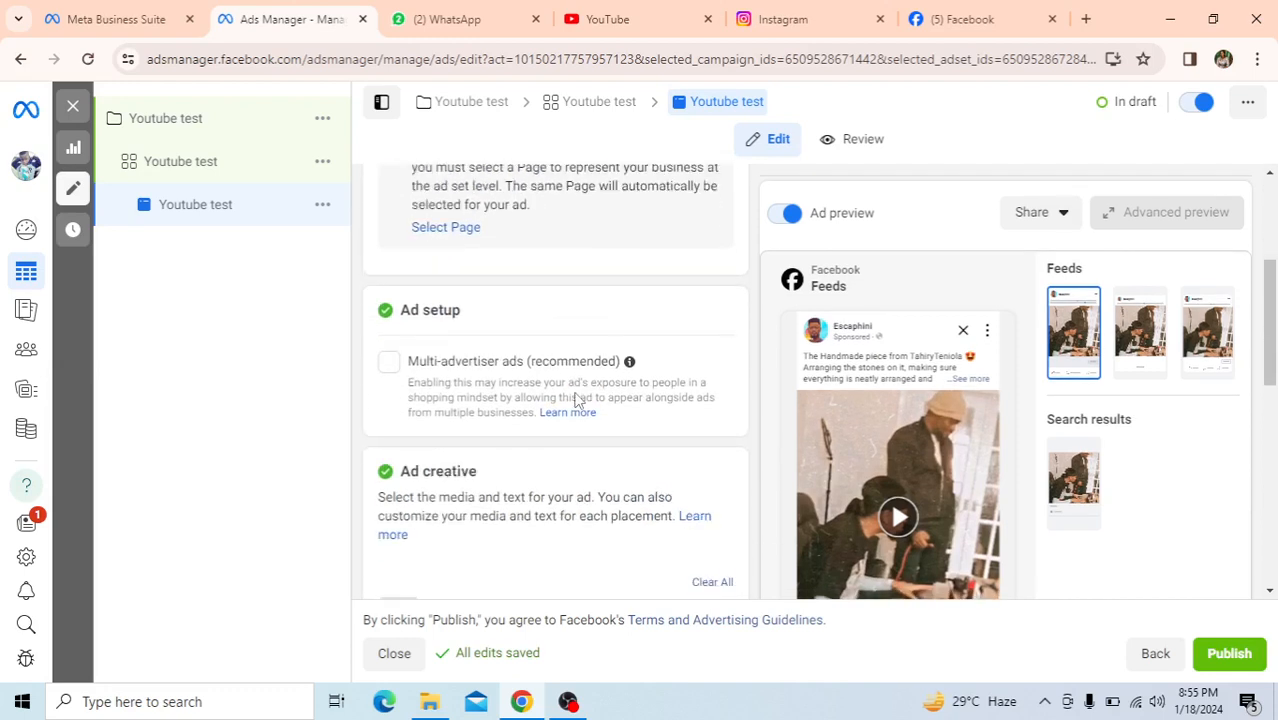
scroll(578, 400, up, 3)
scroll(560, 485, down, 6)
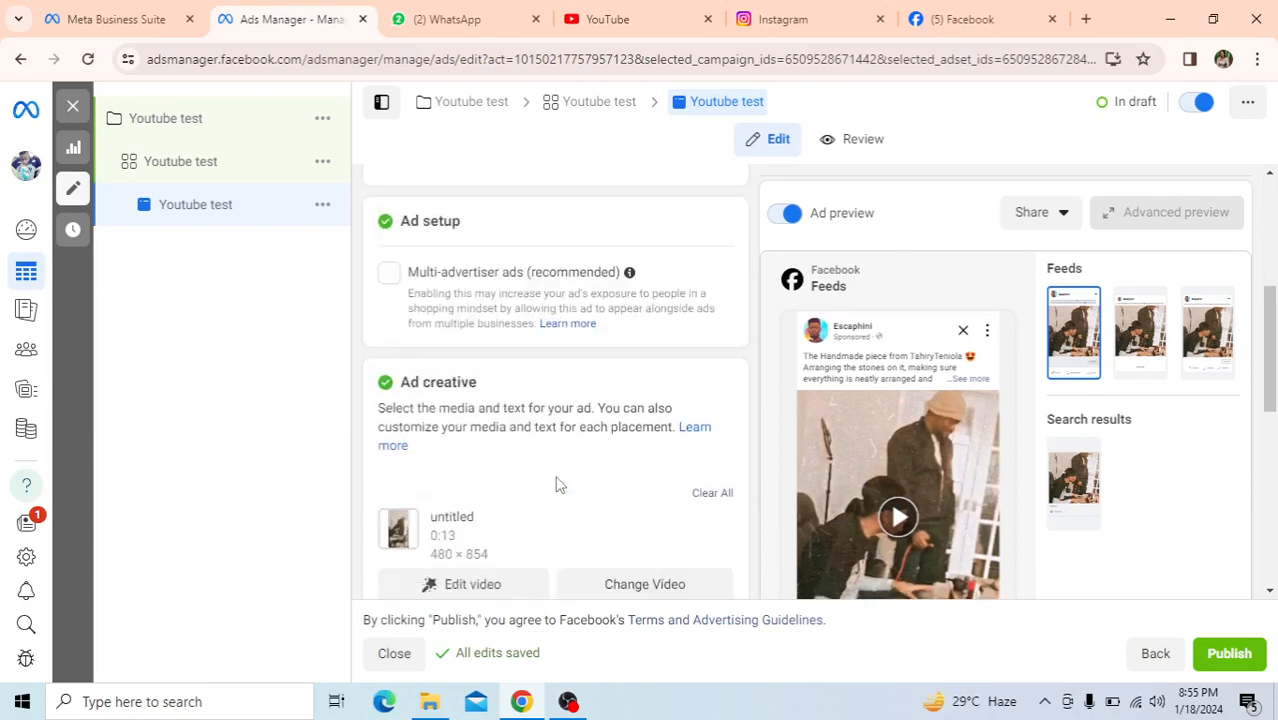
scroll(560, 485, down, 2)
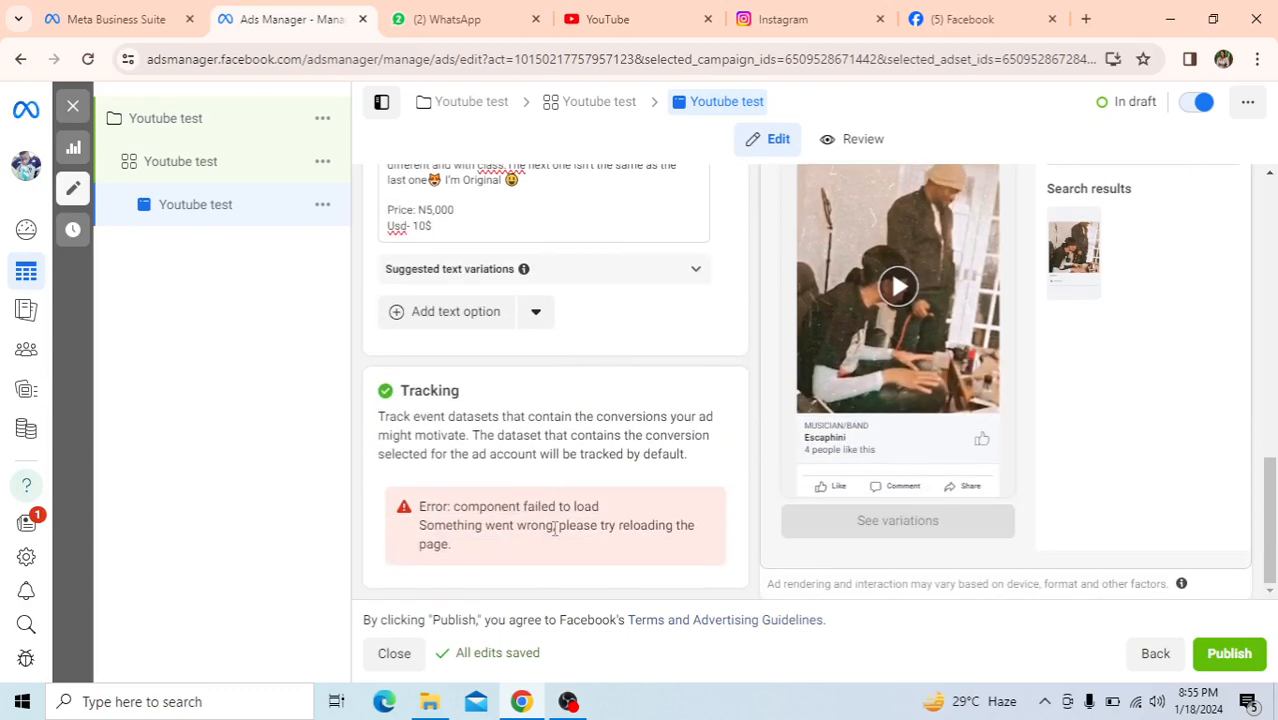
scroll(555, 530, up, 8)
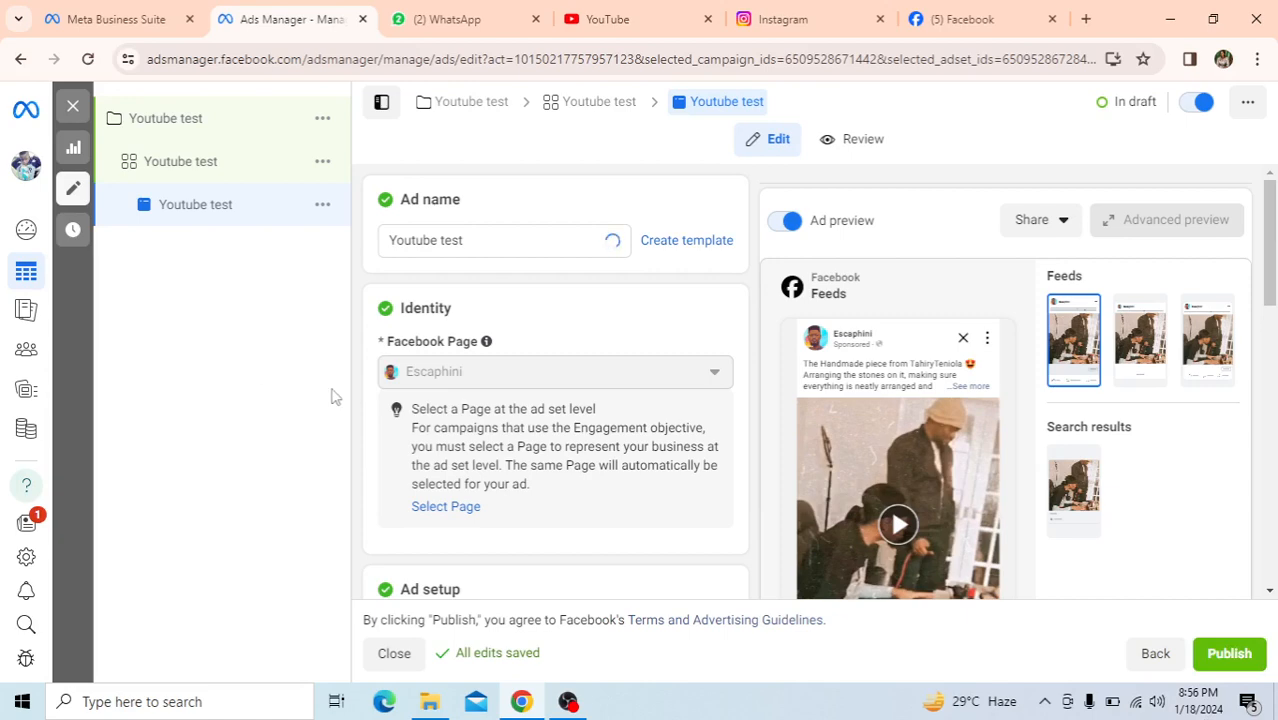
scroll(551, 375, down, 10)
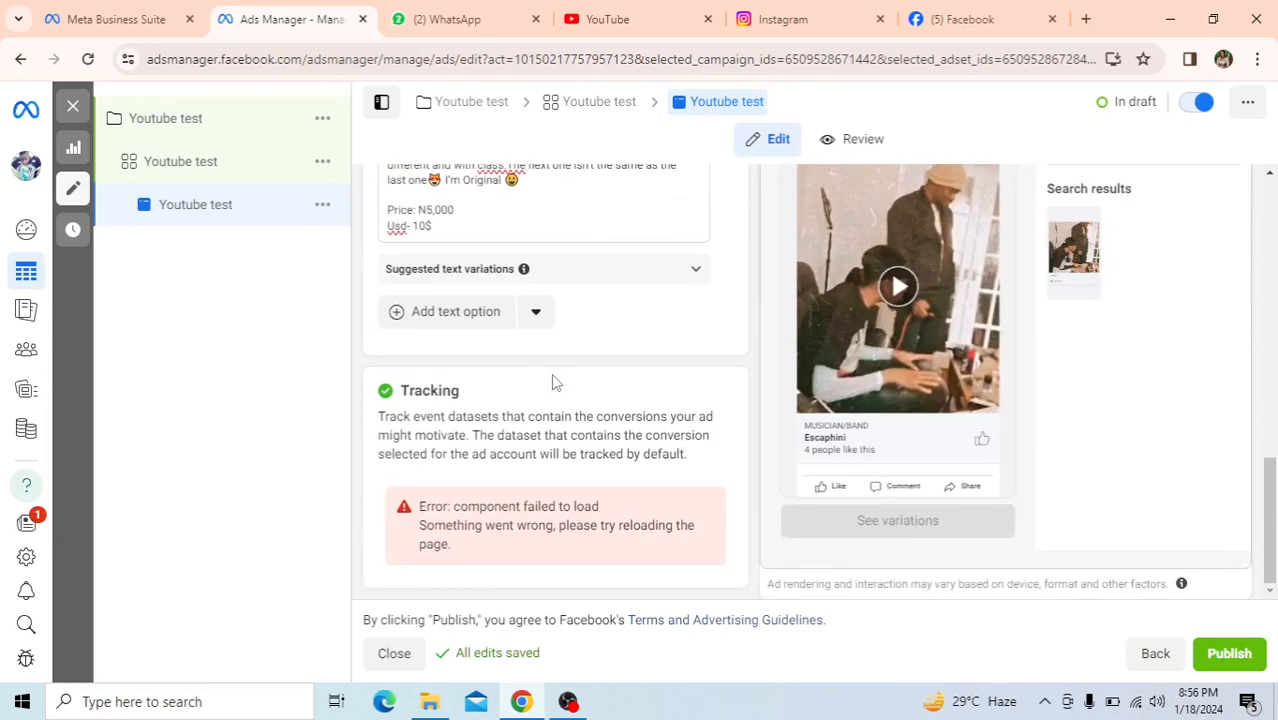
scroll(552, 378, up, 10)
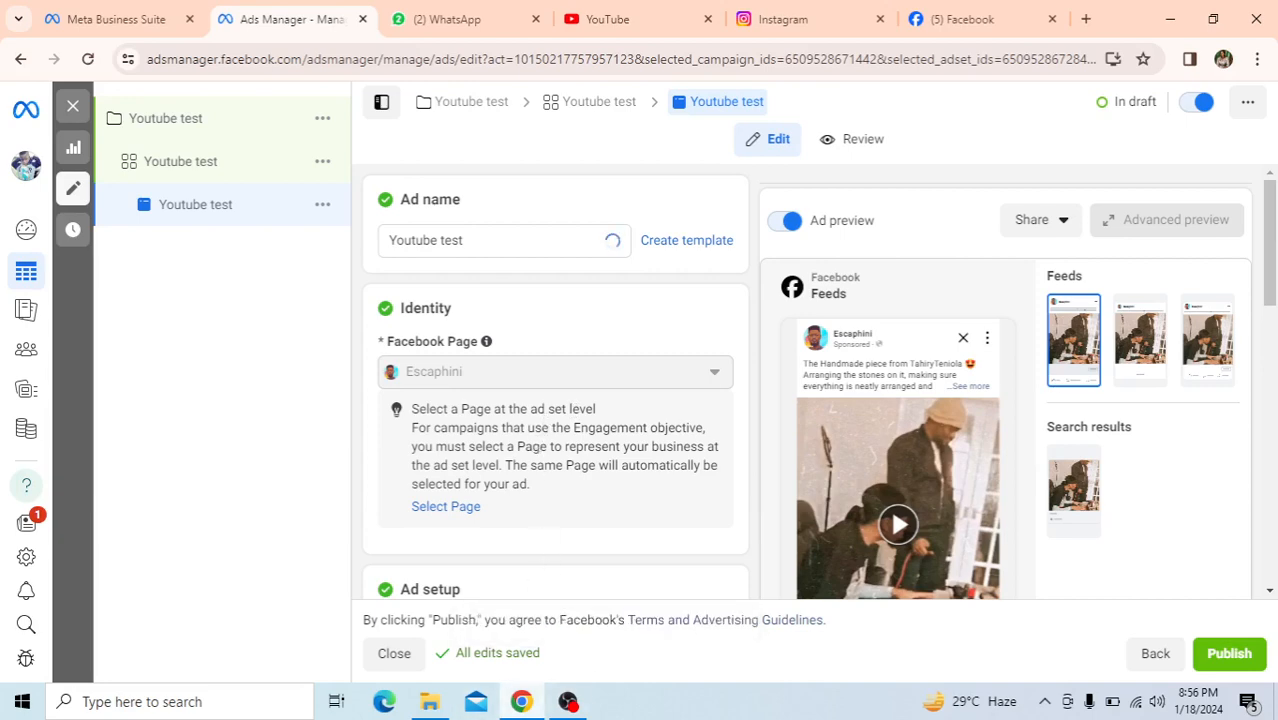
click(568, 704)
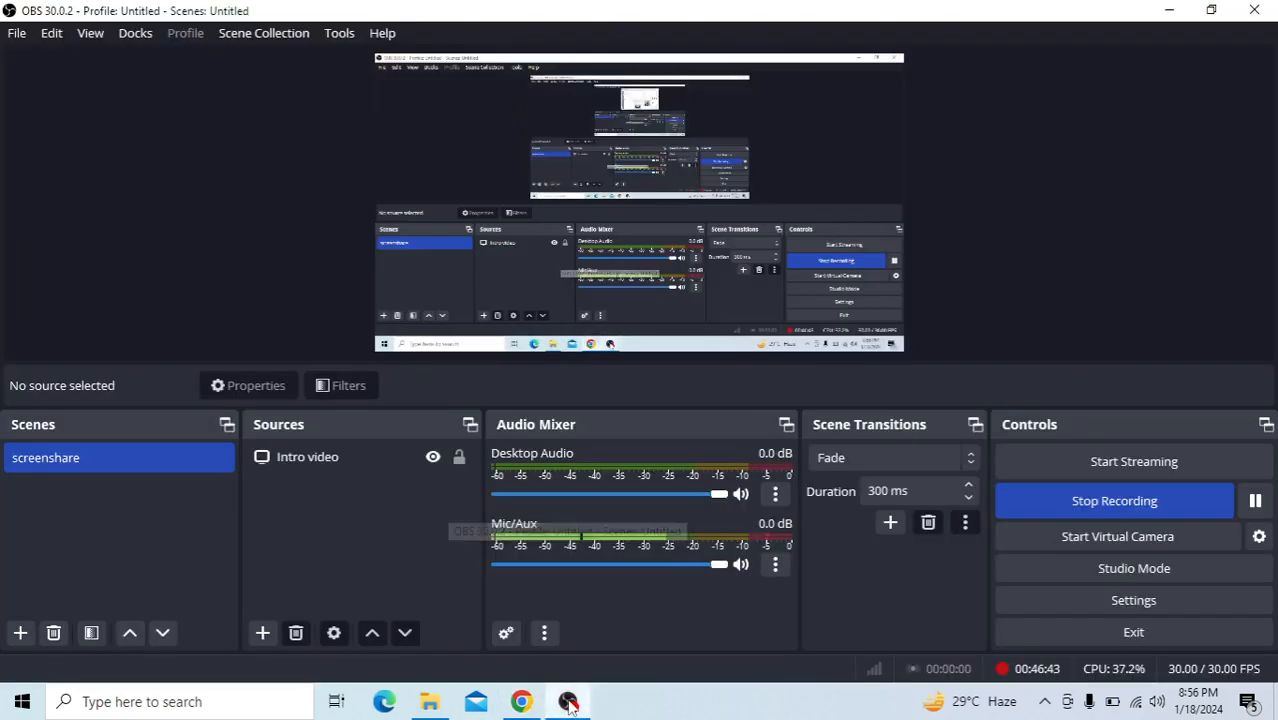